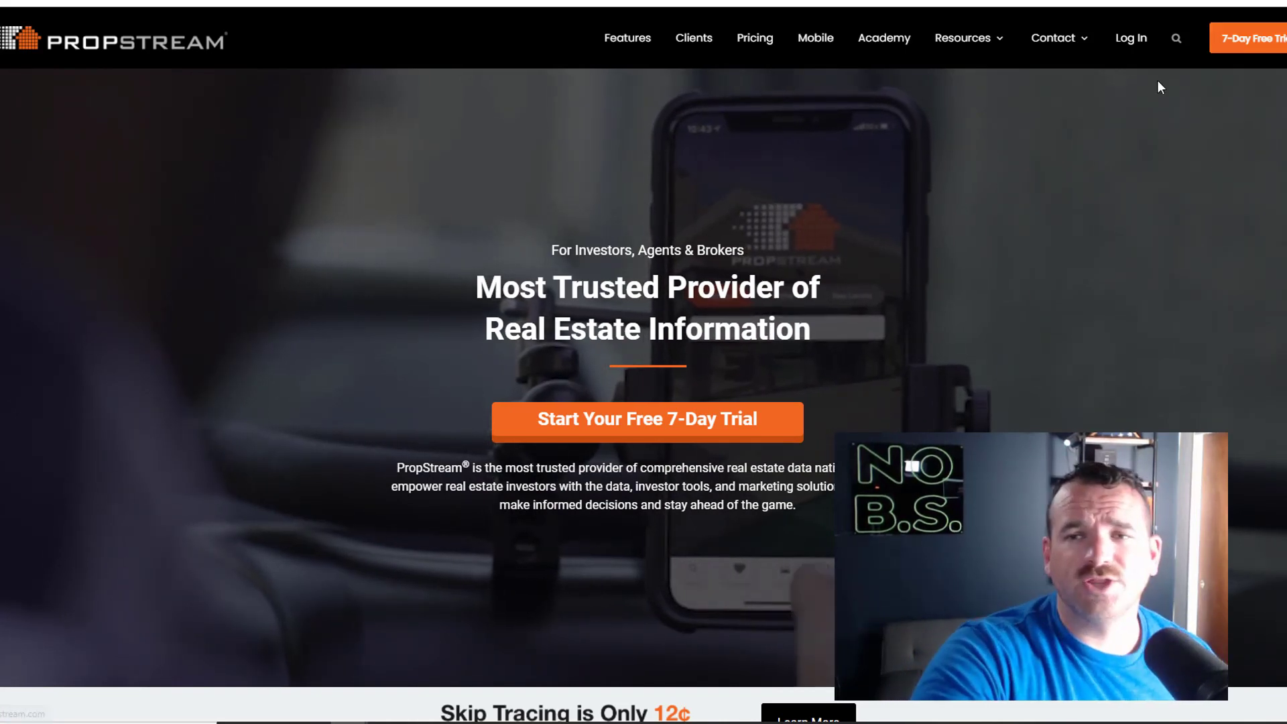
Step: Sign in to PropStream with the saved credentials to reach the property search map
click(1130, 45)
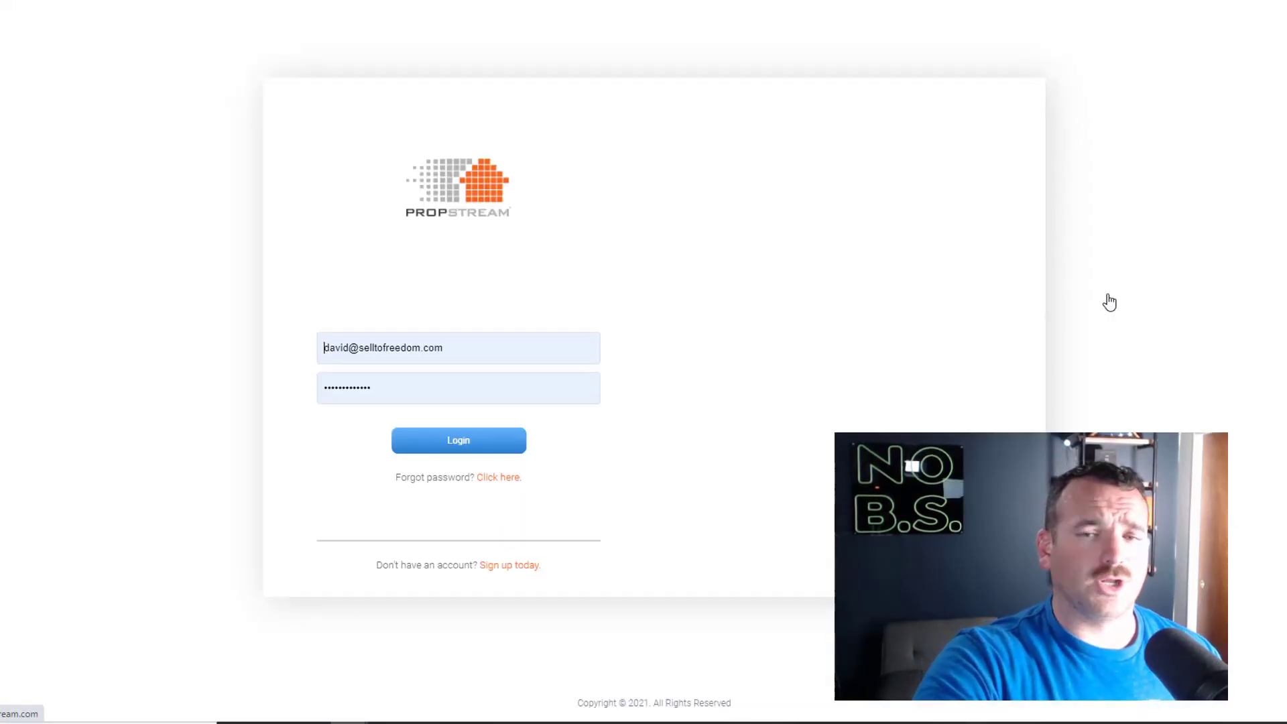
click(476, 446)
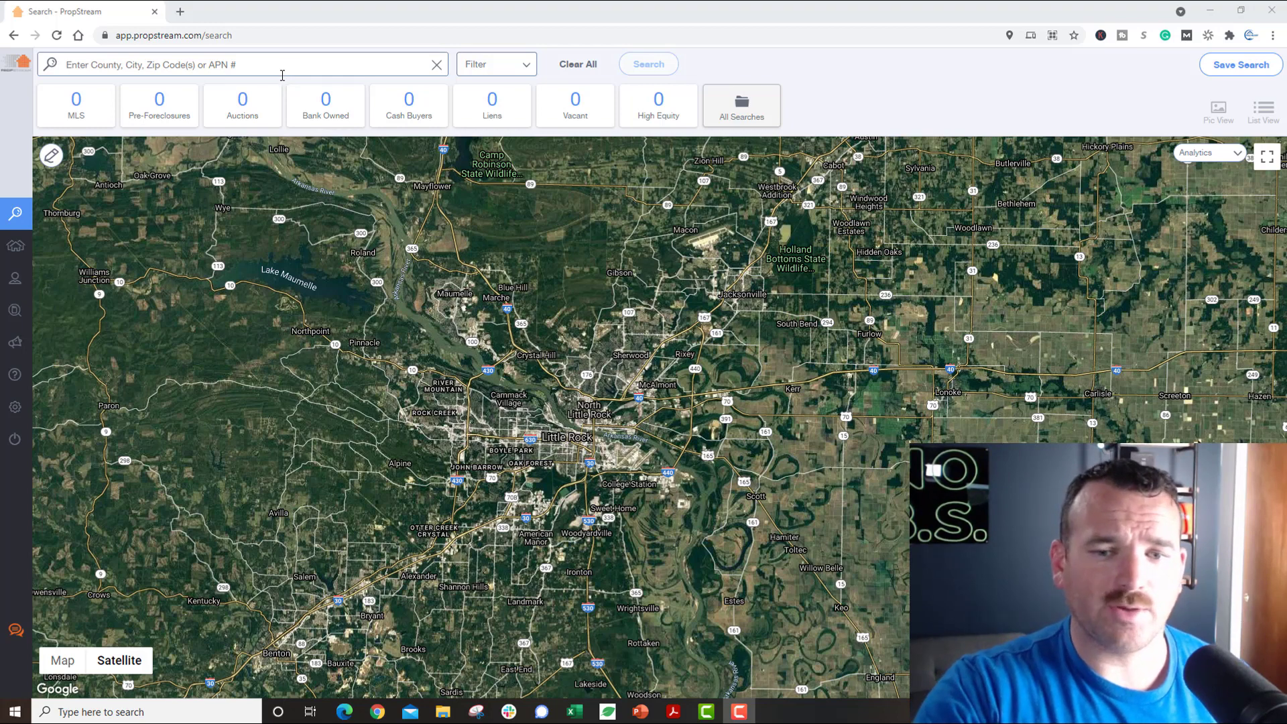
Step: Frame the Little Rock metro area on the satellite map, bringing up the Burns Park place card
drag(429, 261, 460, 264)
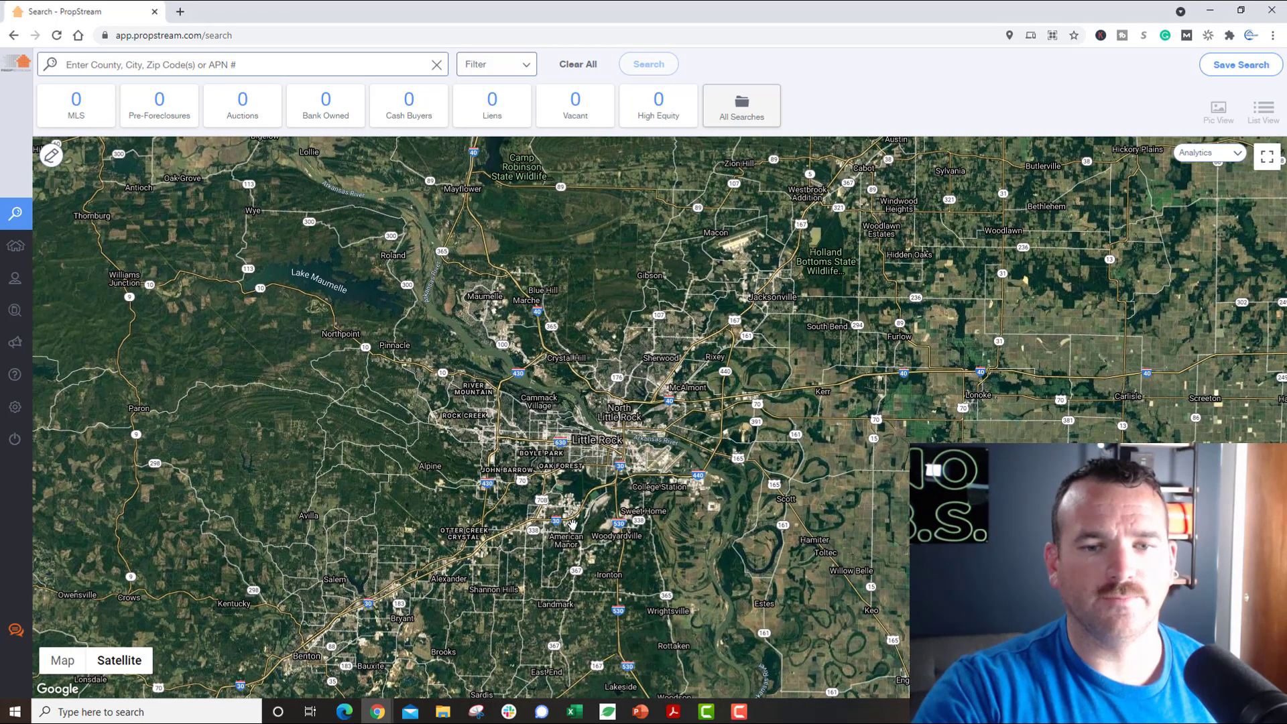
scroll(595, 519, up, 3)
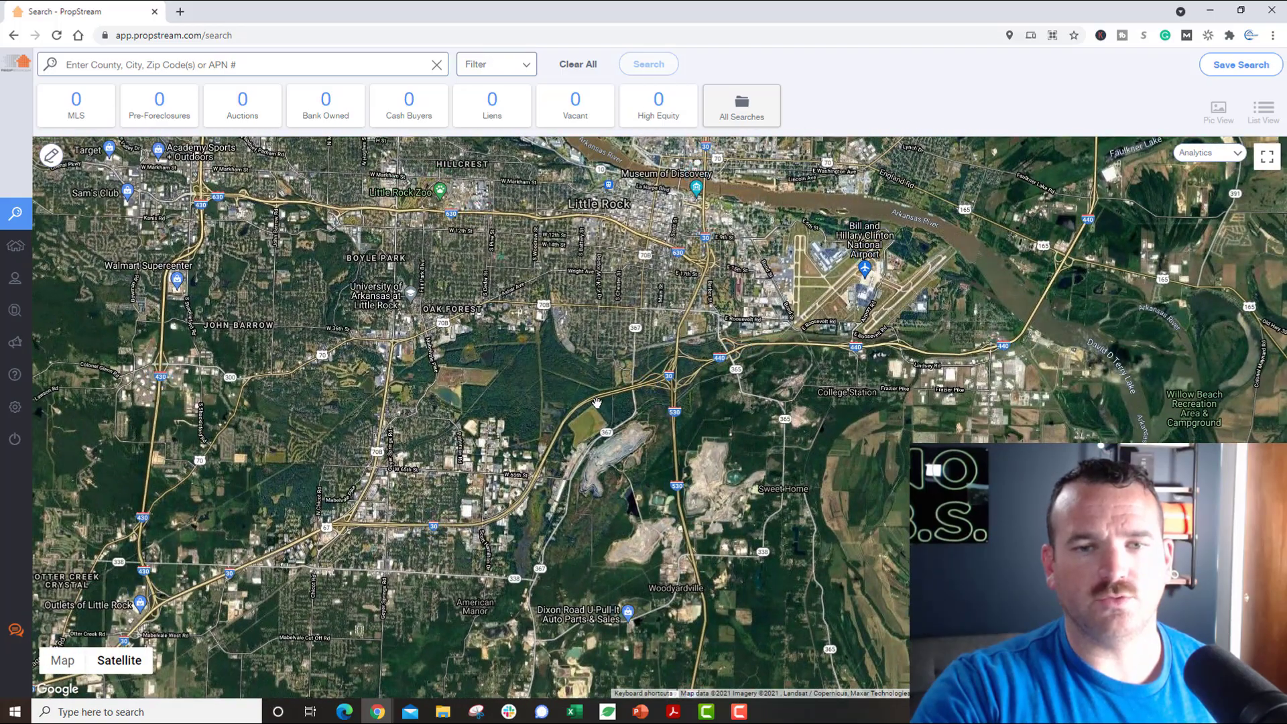
scroll(597, 403, down, 2)
drag(533, 320, 564, 381)
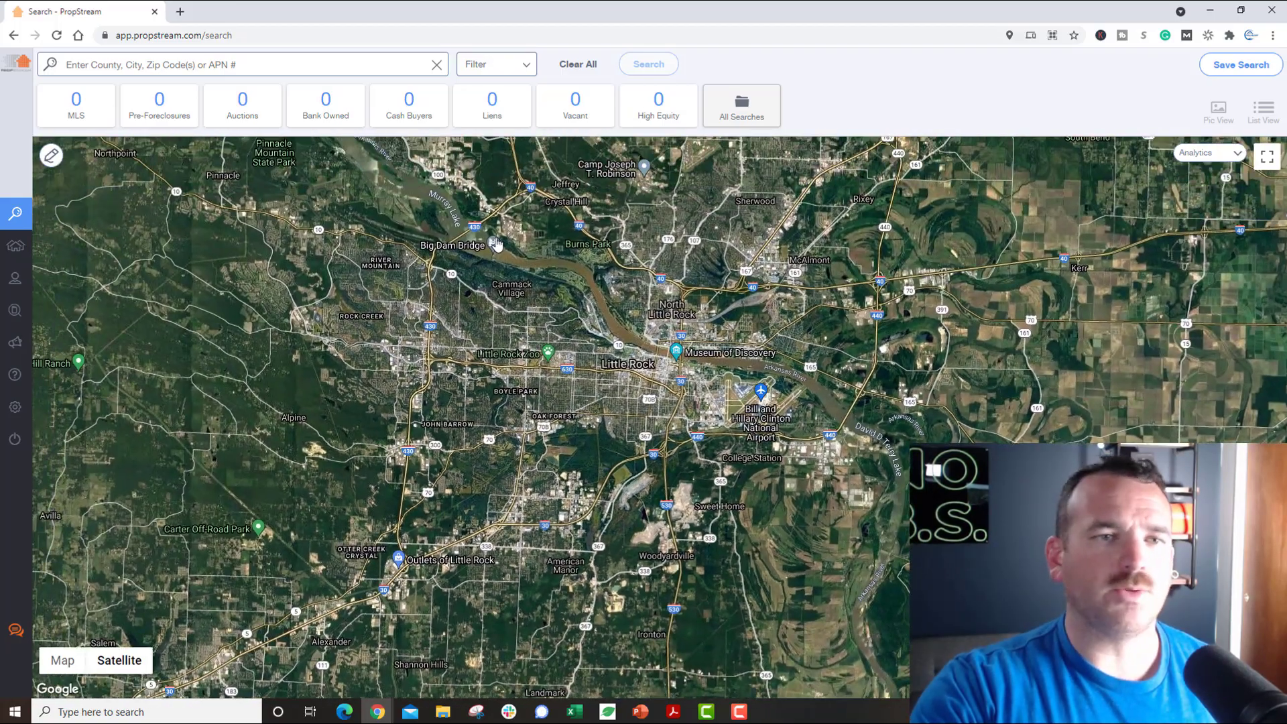
click(406, 67)
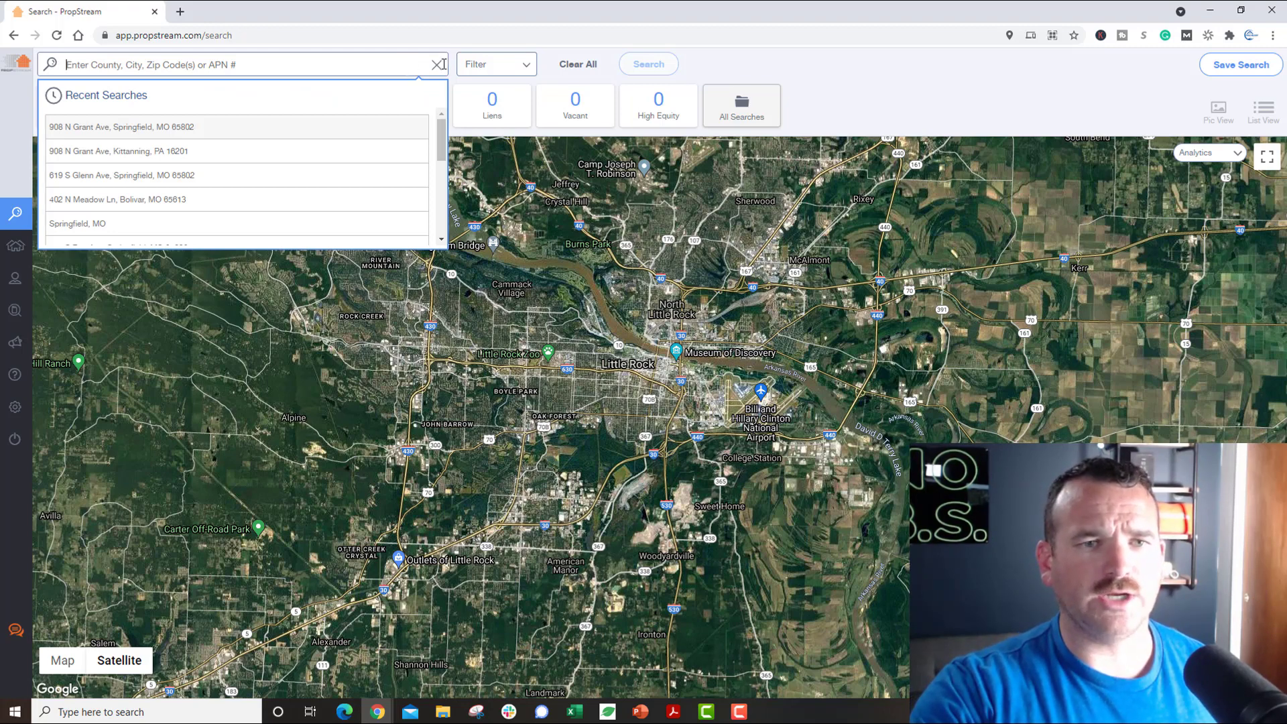
click(589, 245)
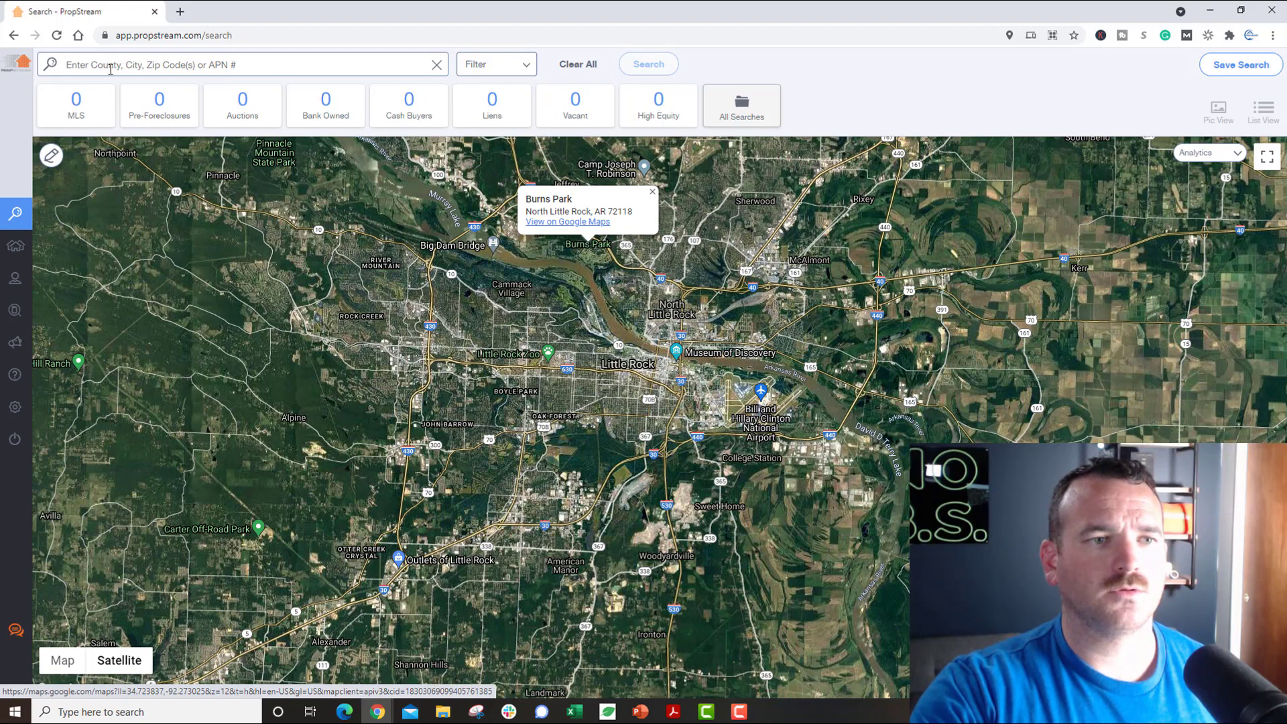
Step: Outline a custom six-corner search area around Little Rock with the draw tool
click(51, 157)
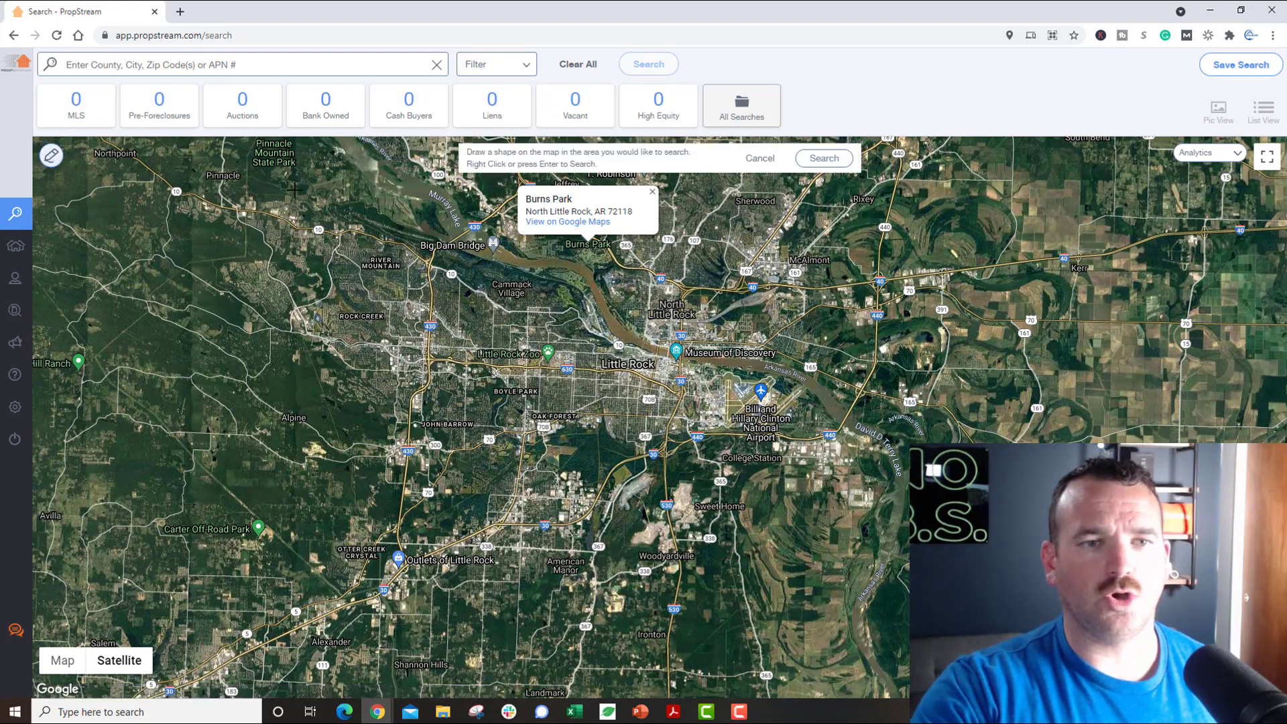
click(915, 248)
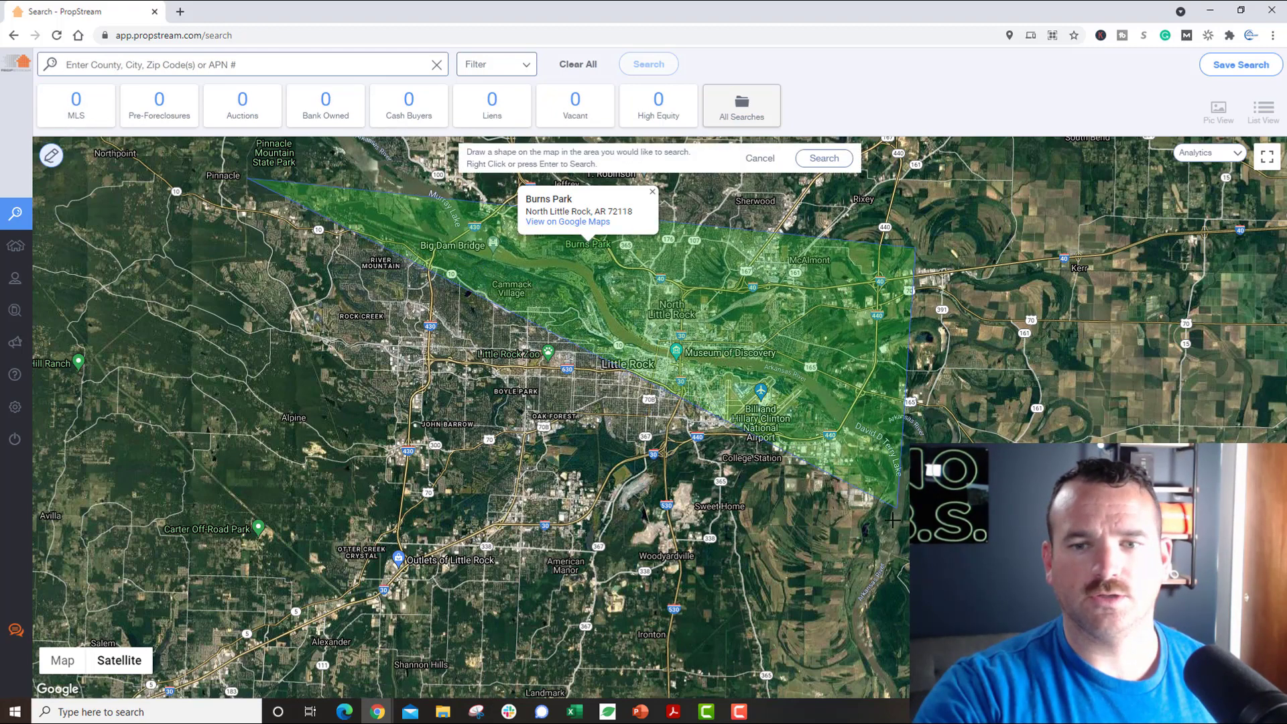
click(892, 523)
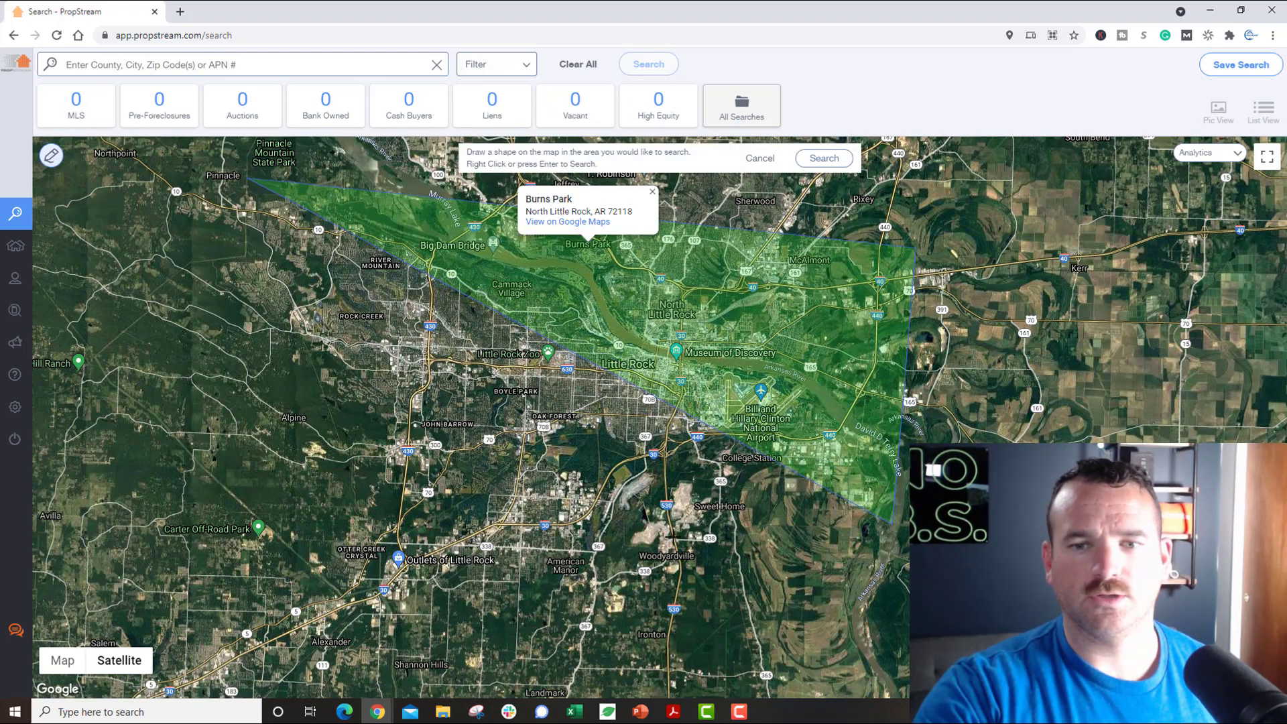
click(242, 458)
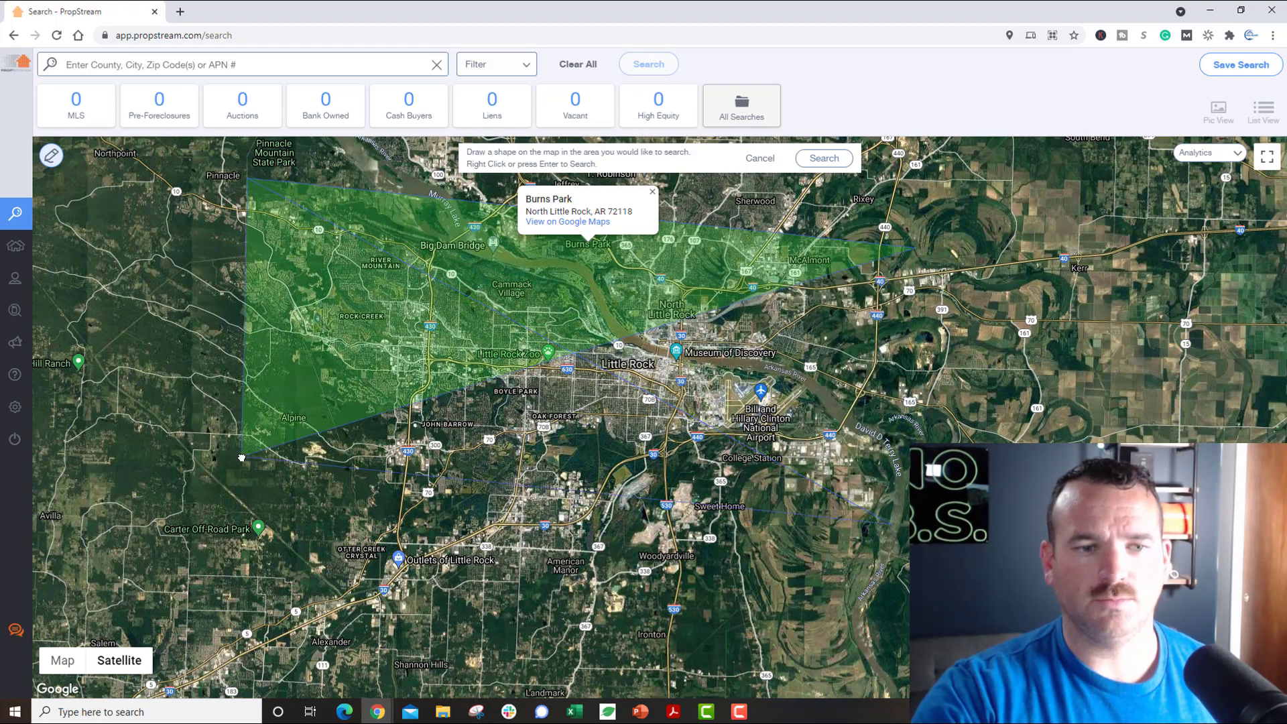
click(866, 500)
click(883, 362)
click(240, 321)
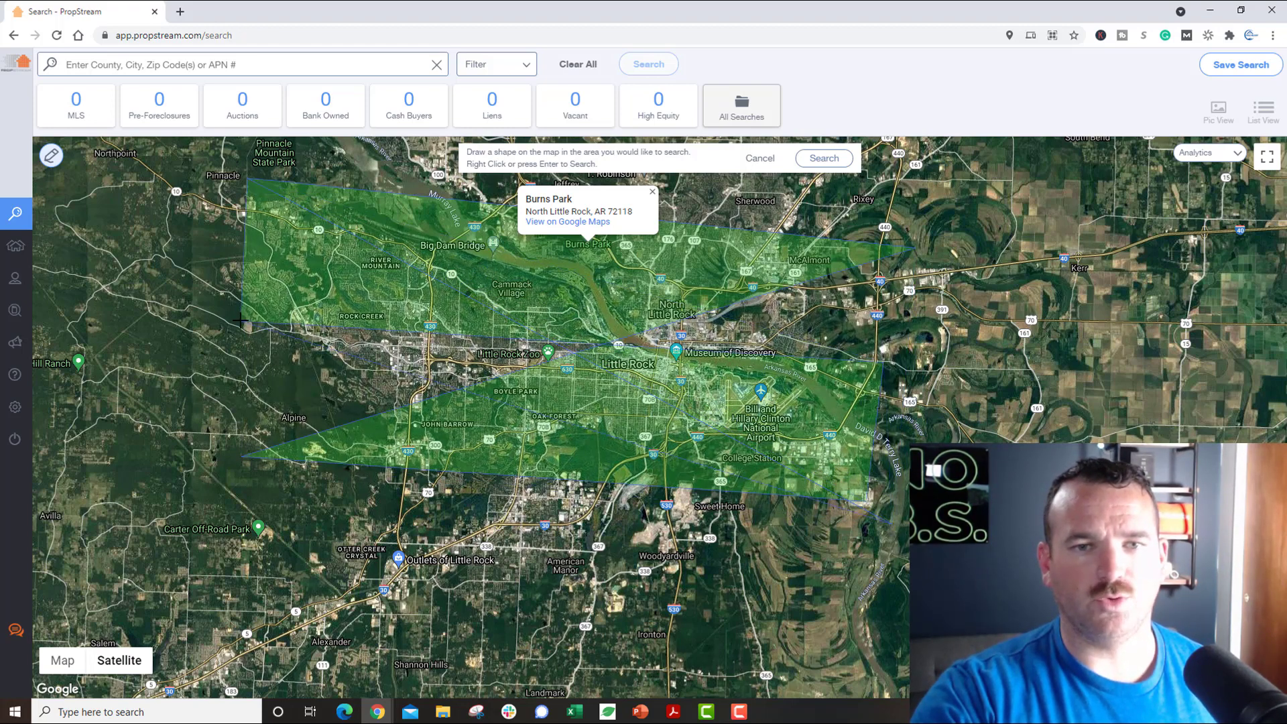
Step: Close the Burns Park details and cancel the drawn search area
click(653, 193)
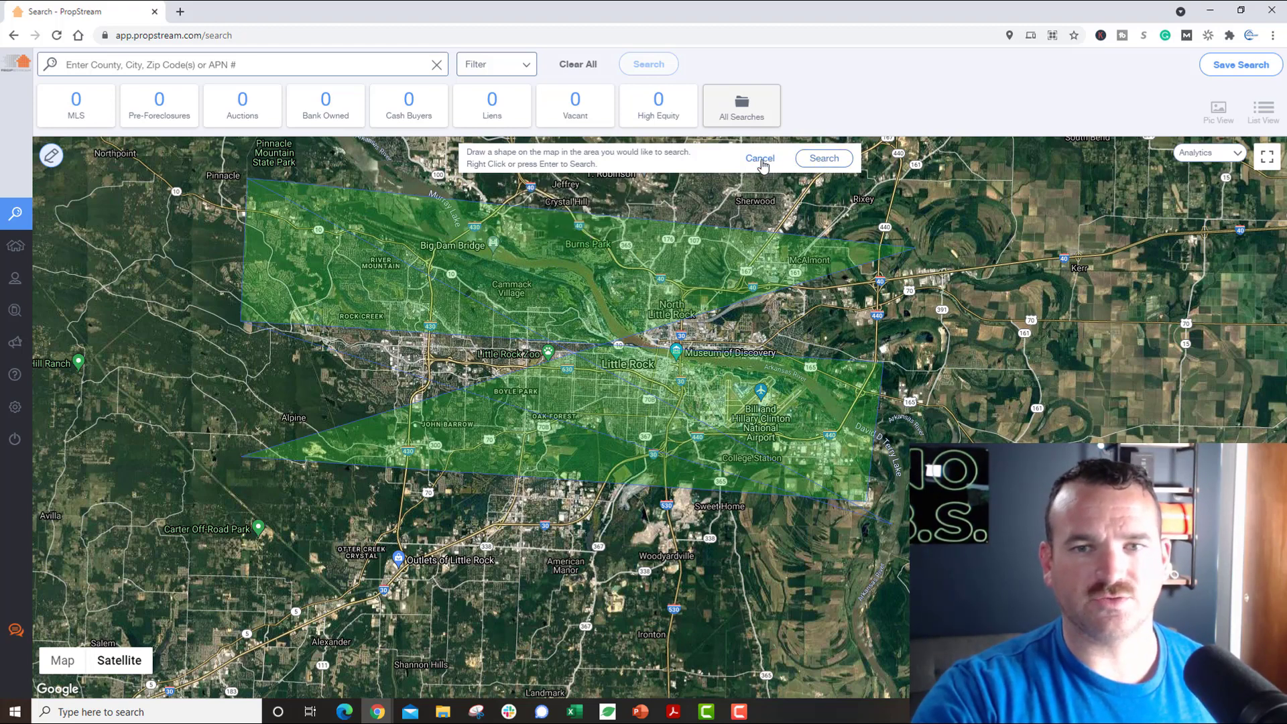
click(760, 158)
click(225, 70)
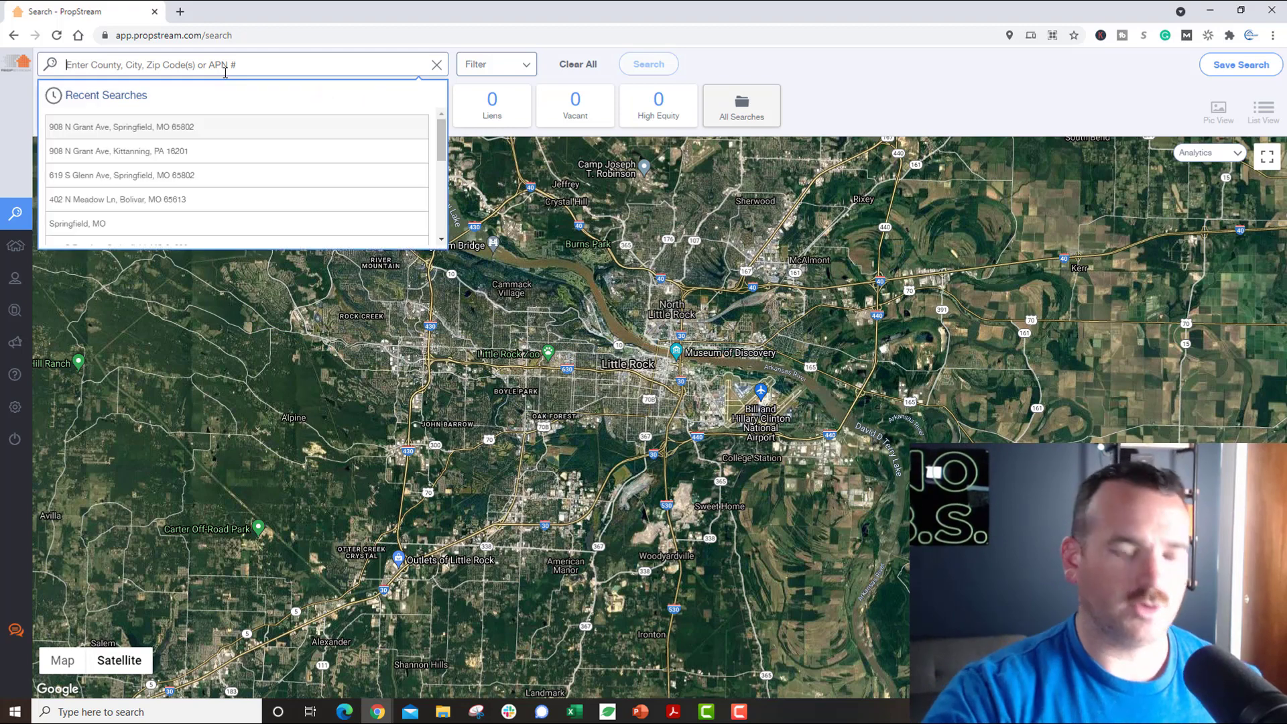
Step: Search for 'little' and choose Little Rock, AR from the suggestions
text(little rock)
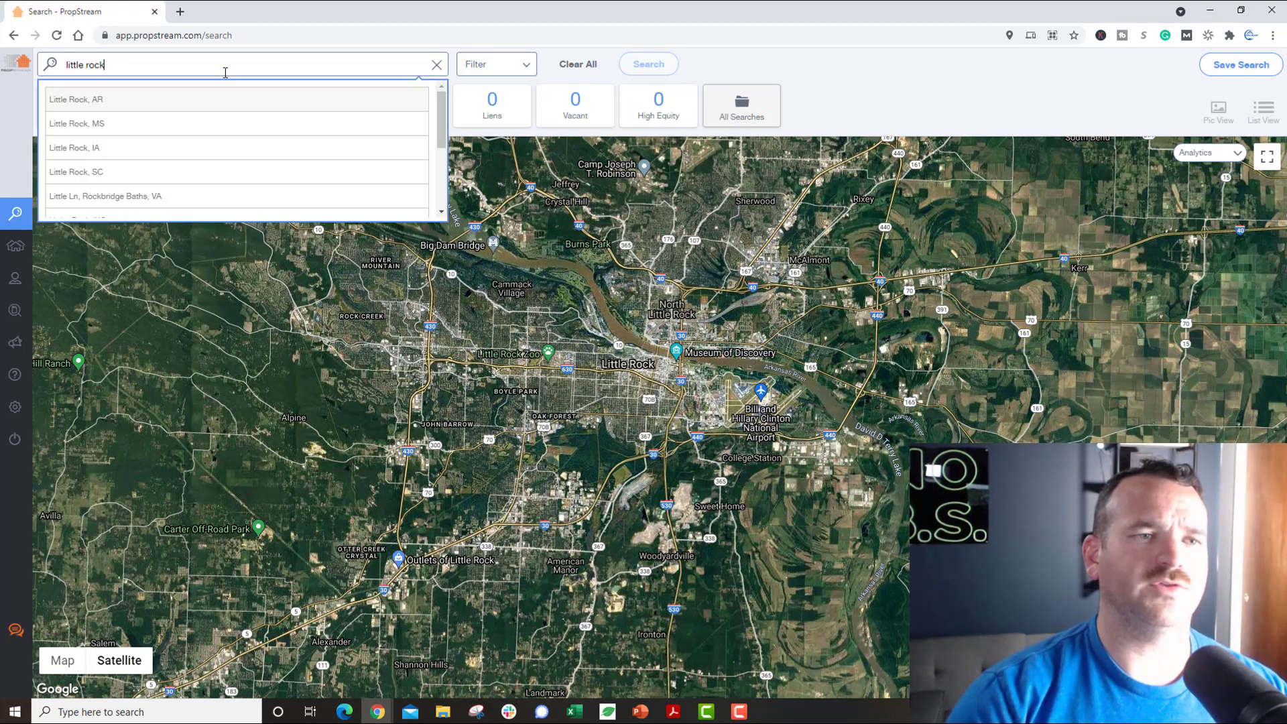
key(Return)
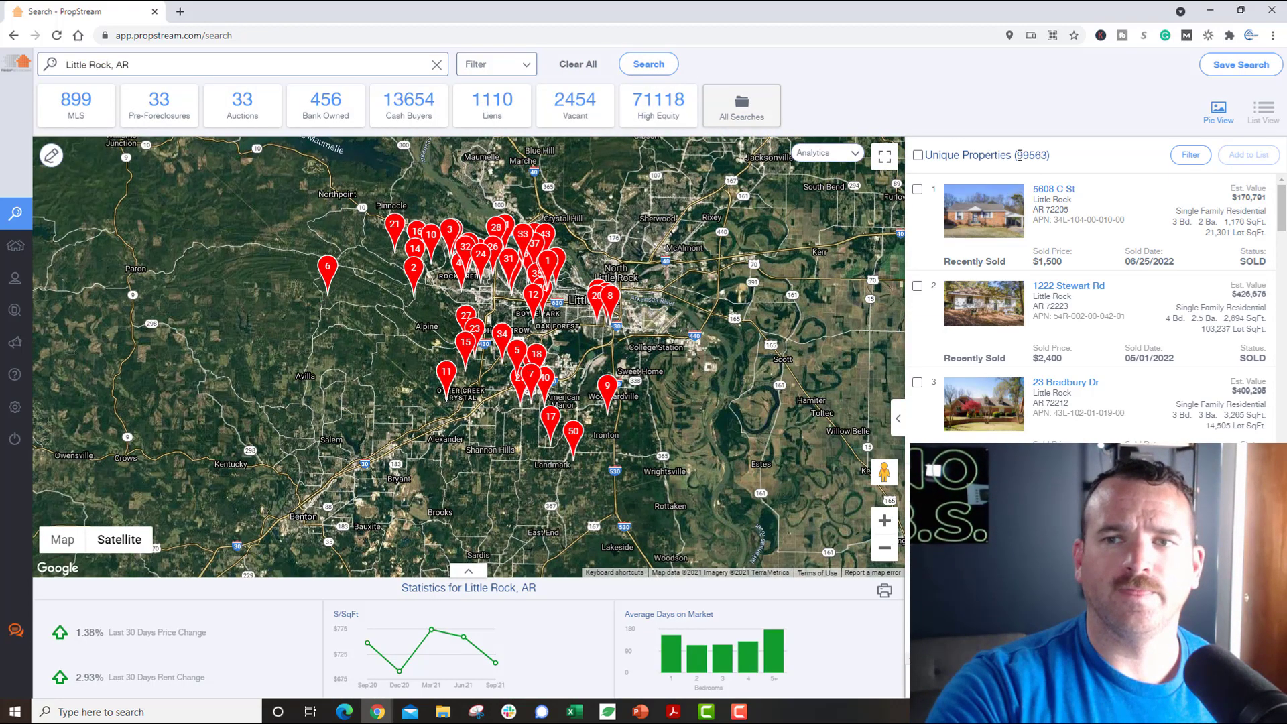
Step: Highlight the unique properties count, then view High Equity, Vacant, Liens and Bank Owned results
triple_click(1051, 156)
drag(1047, 157, 1042, 157)
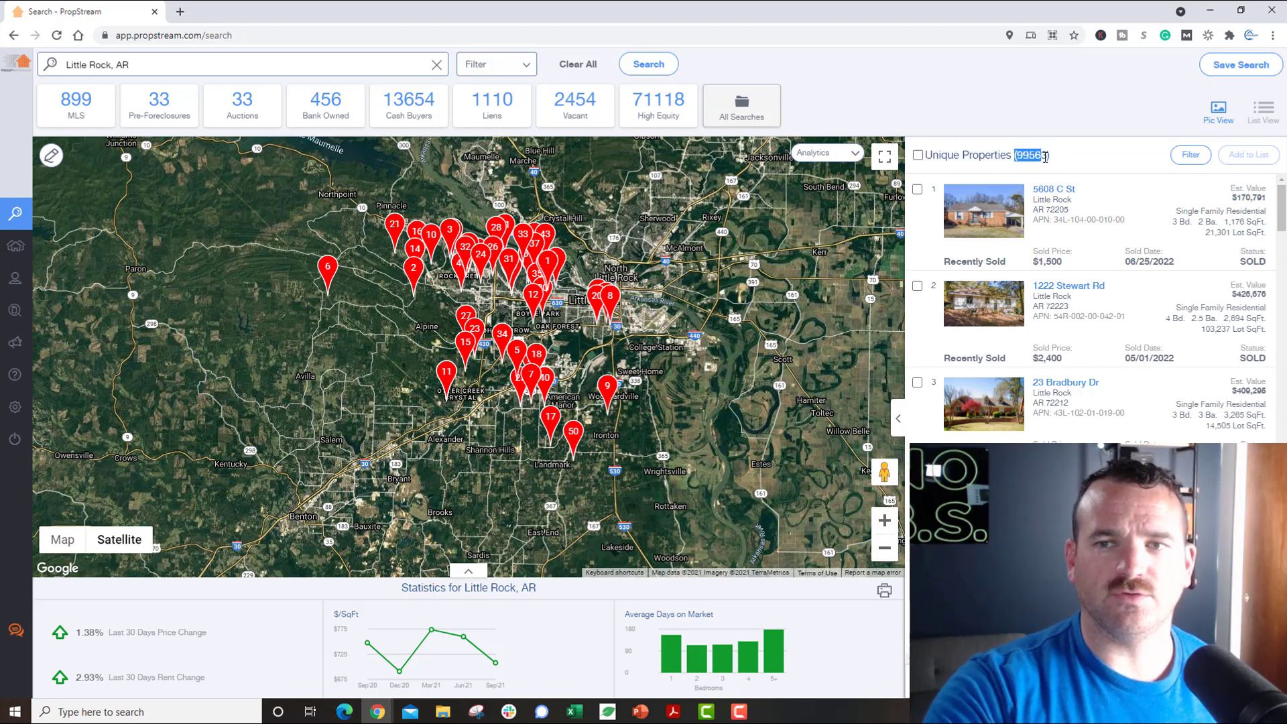
click(1041, 158)
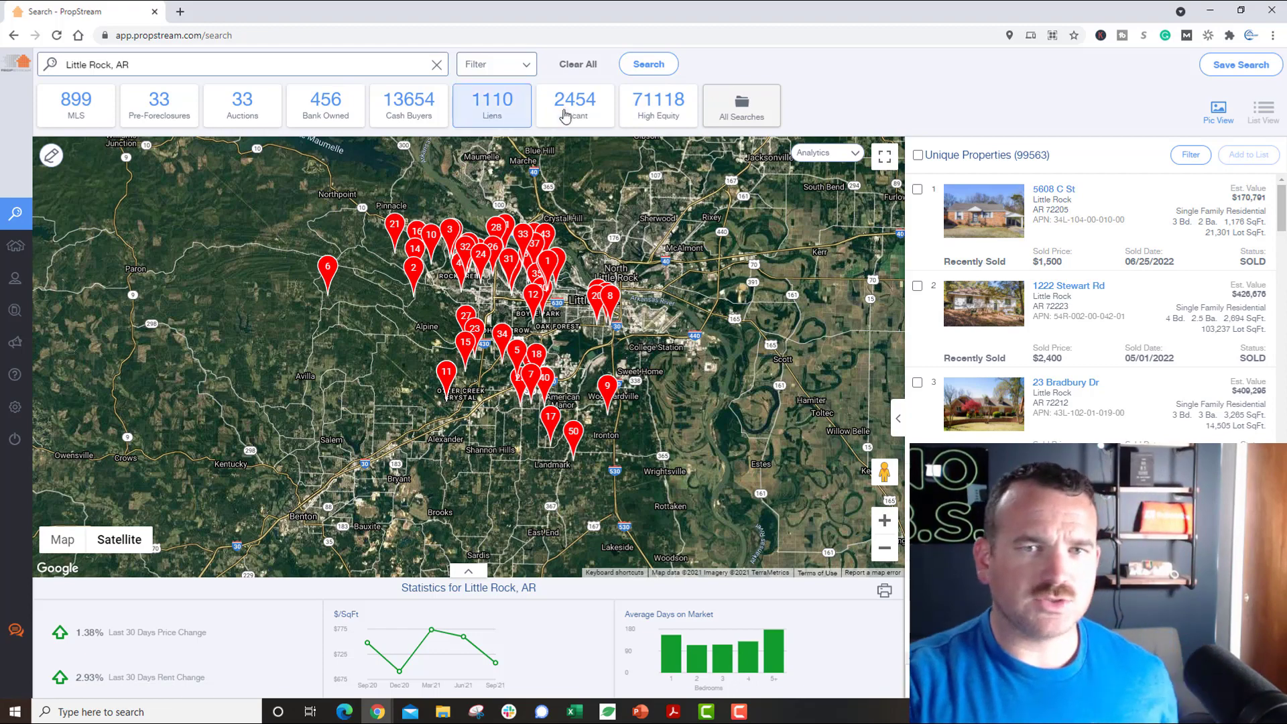
click(640, 116)
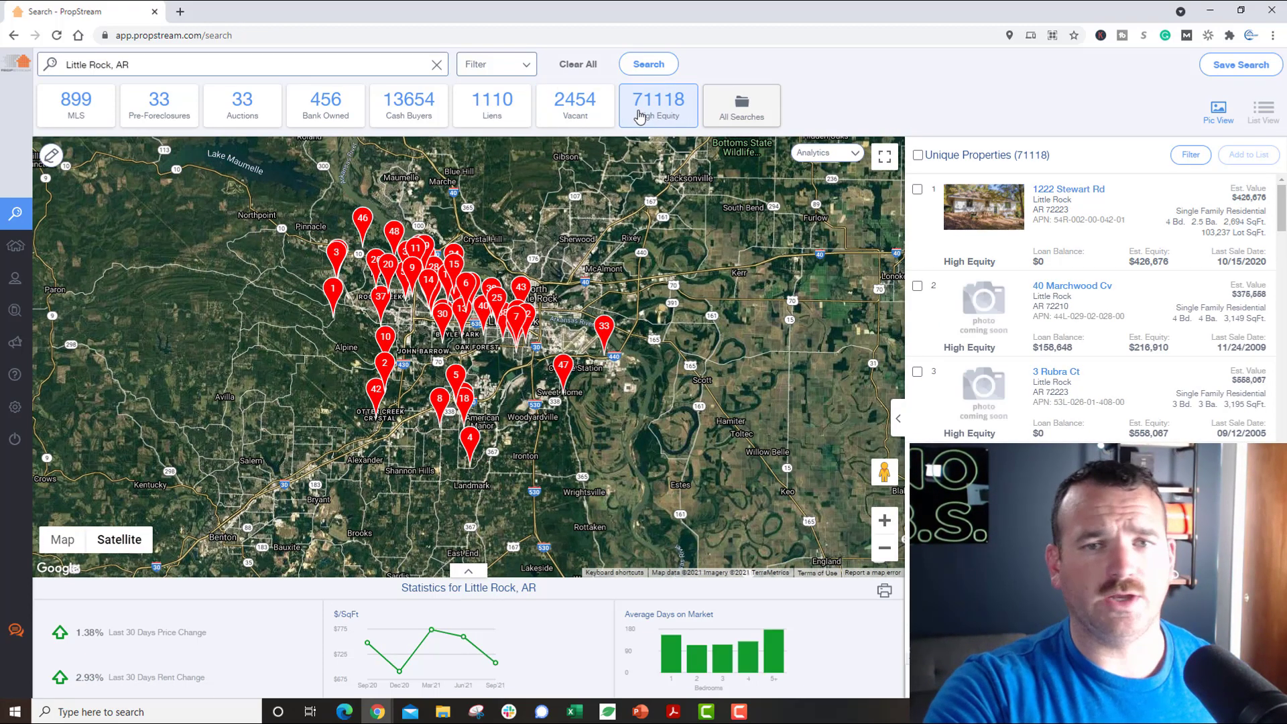
click(593, 120)
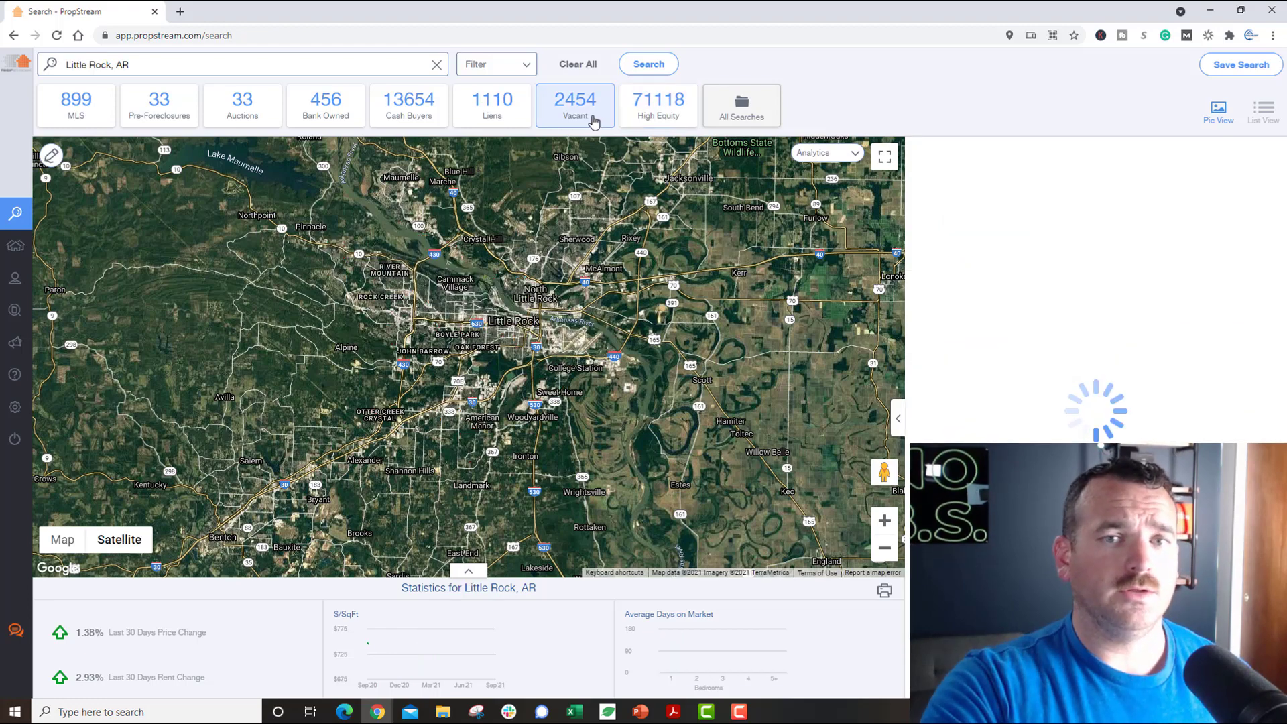
click(506, 123)
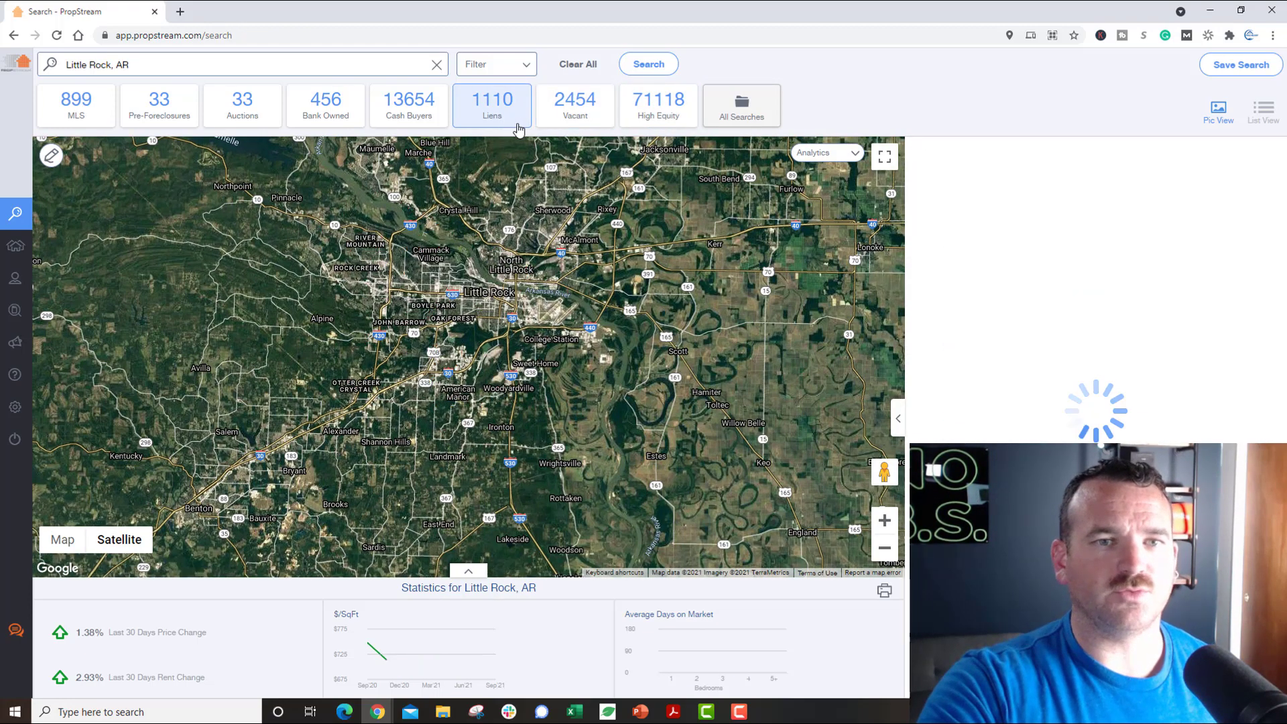
click(347, 127)
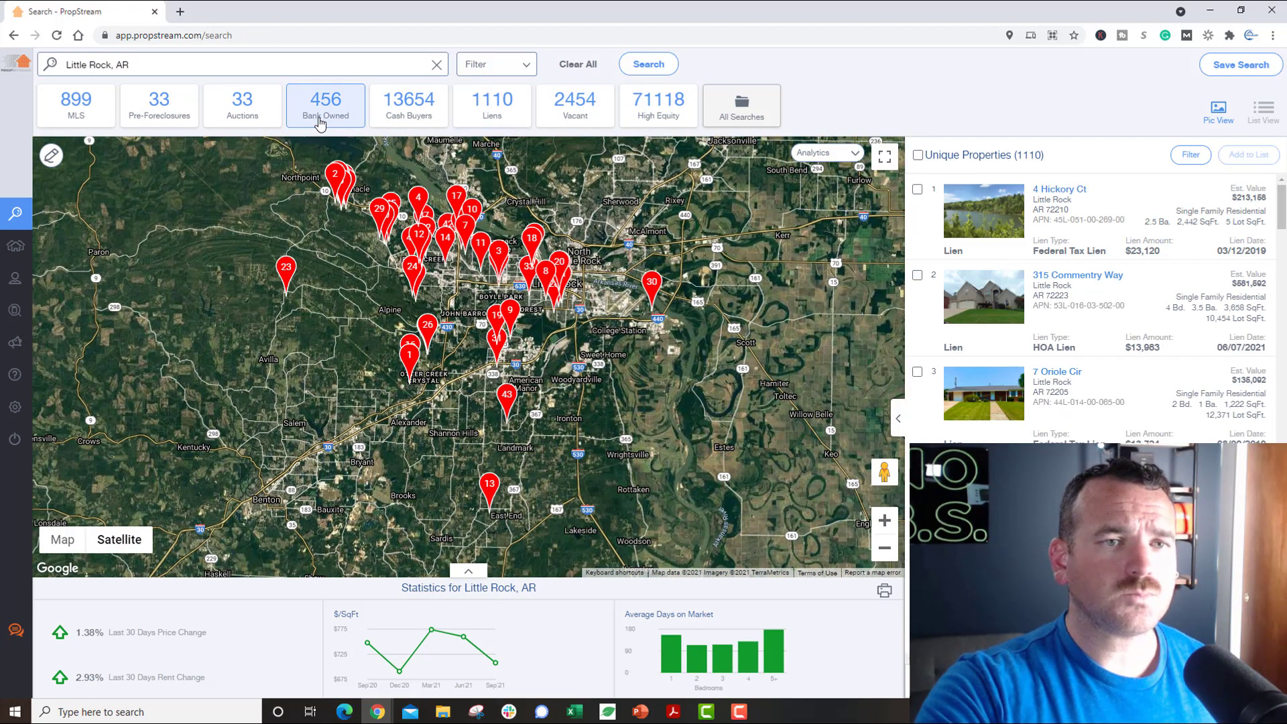
click(231, 127)
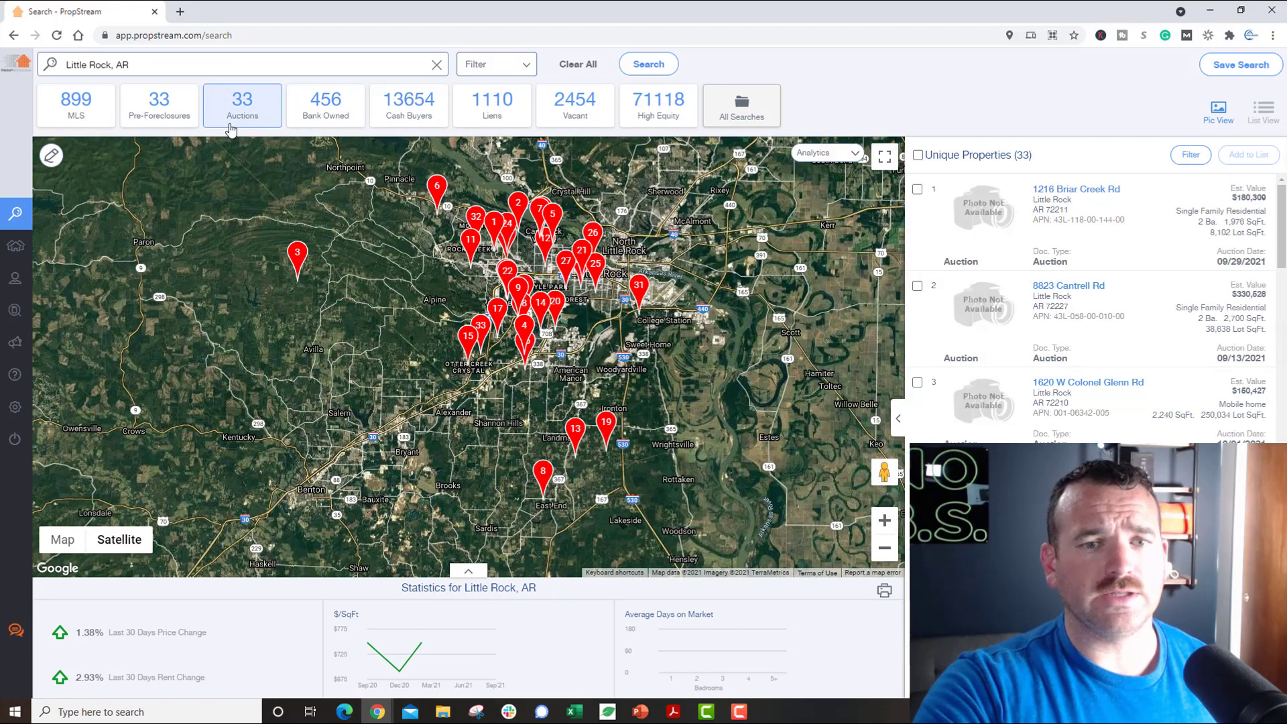
click(169, 119)
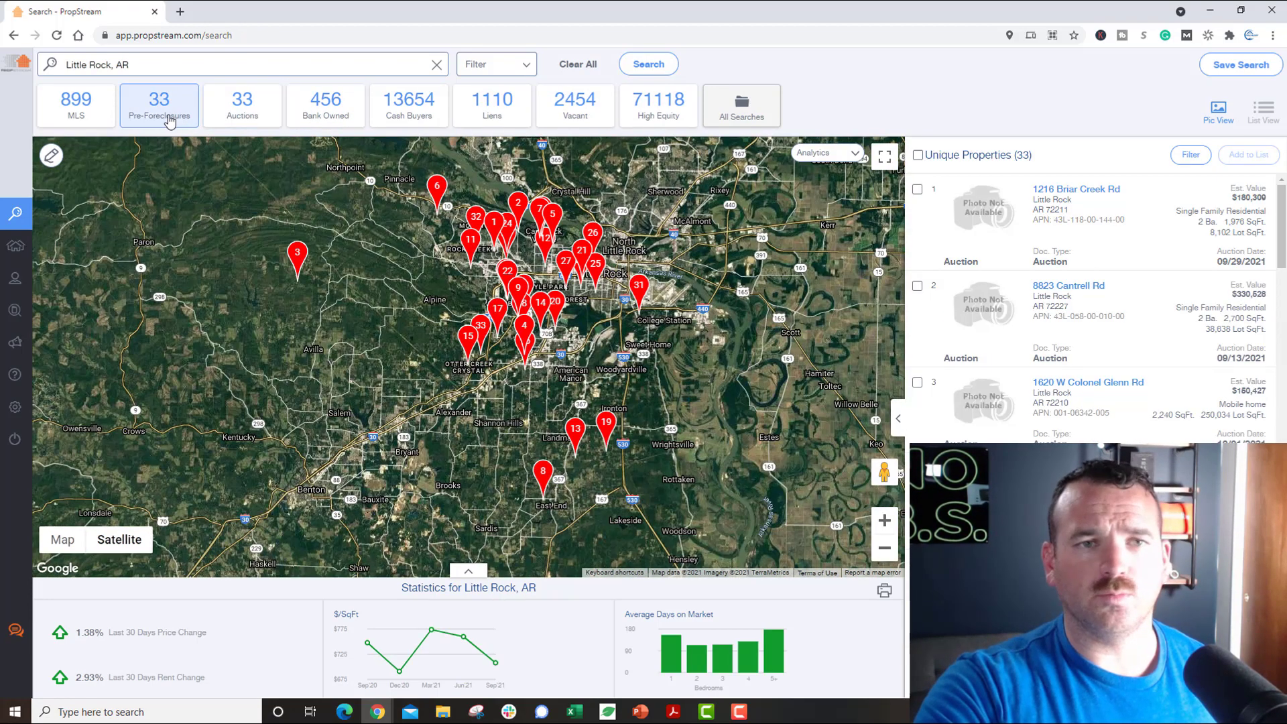
click(72, 127)
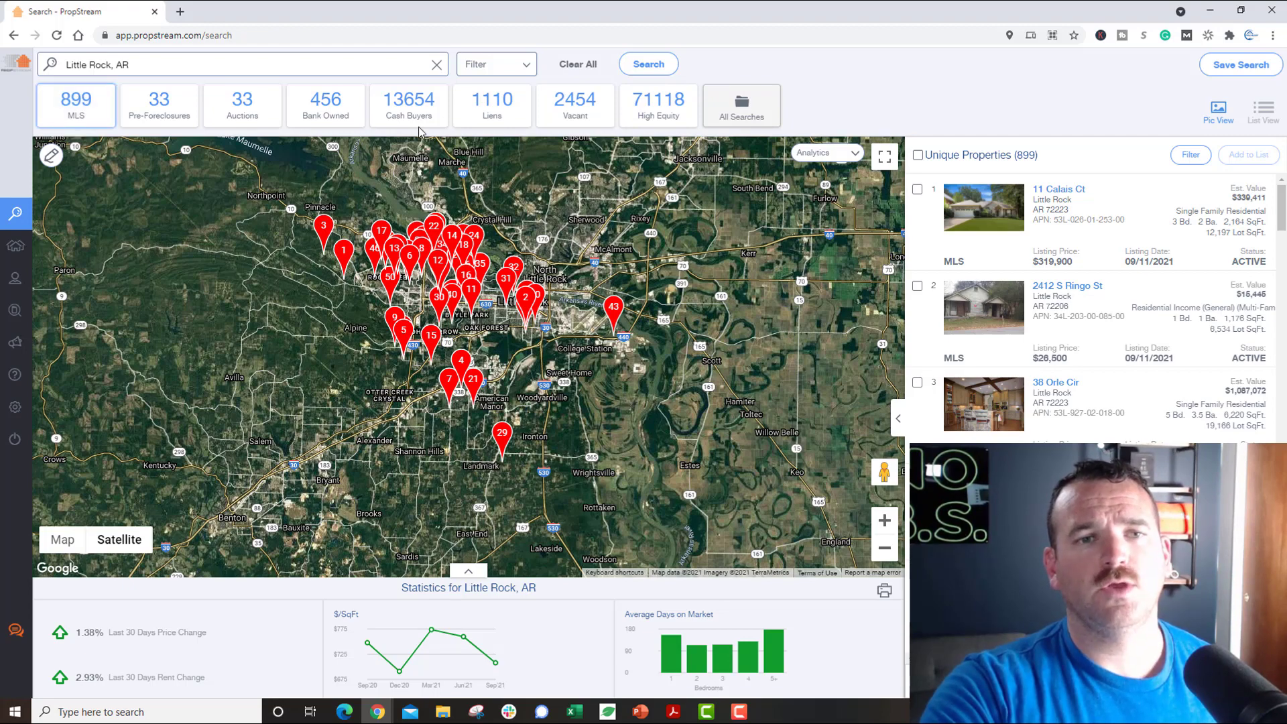
click(406, 104)
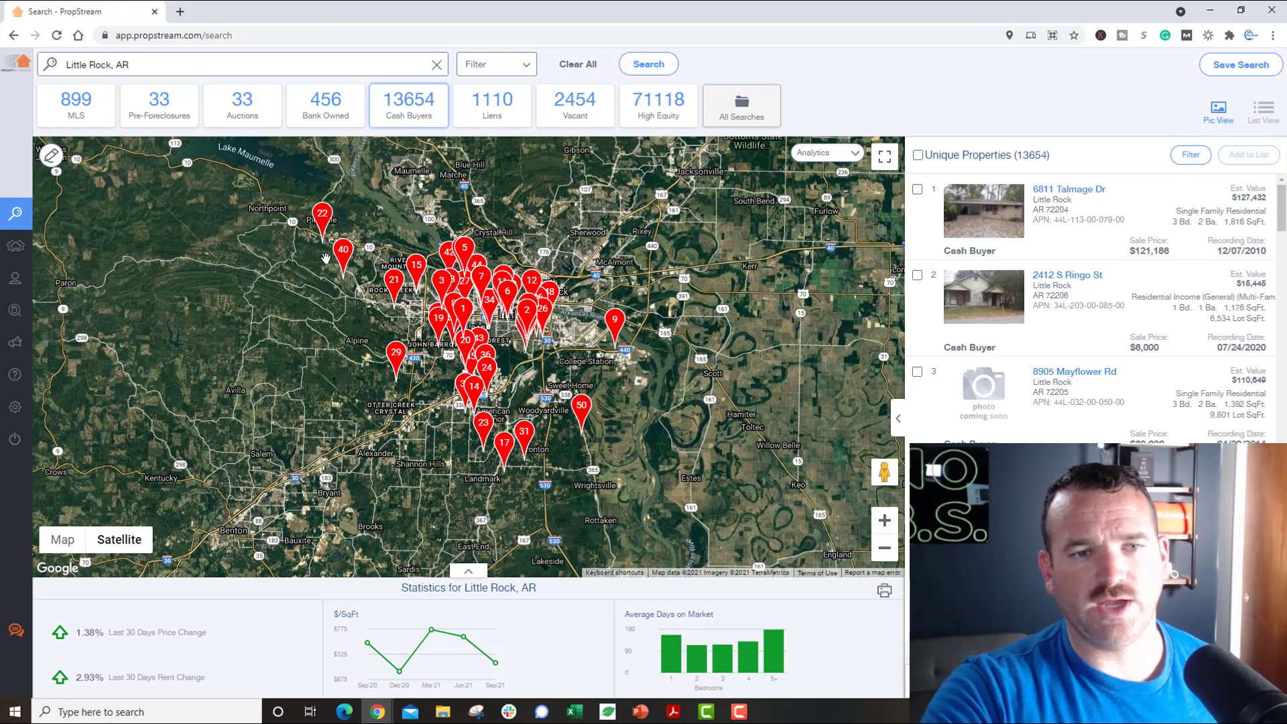
click(324, 222)
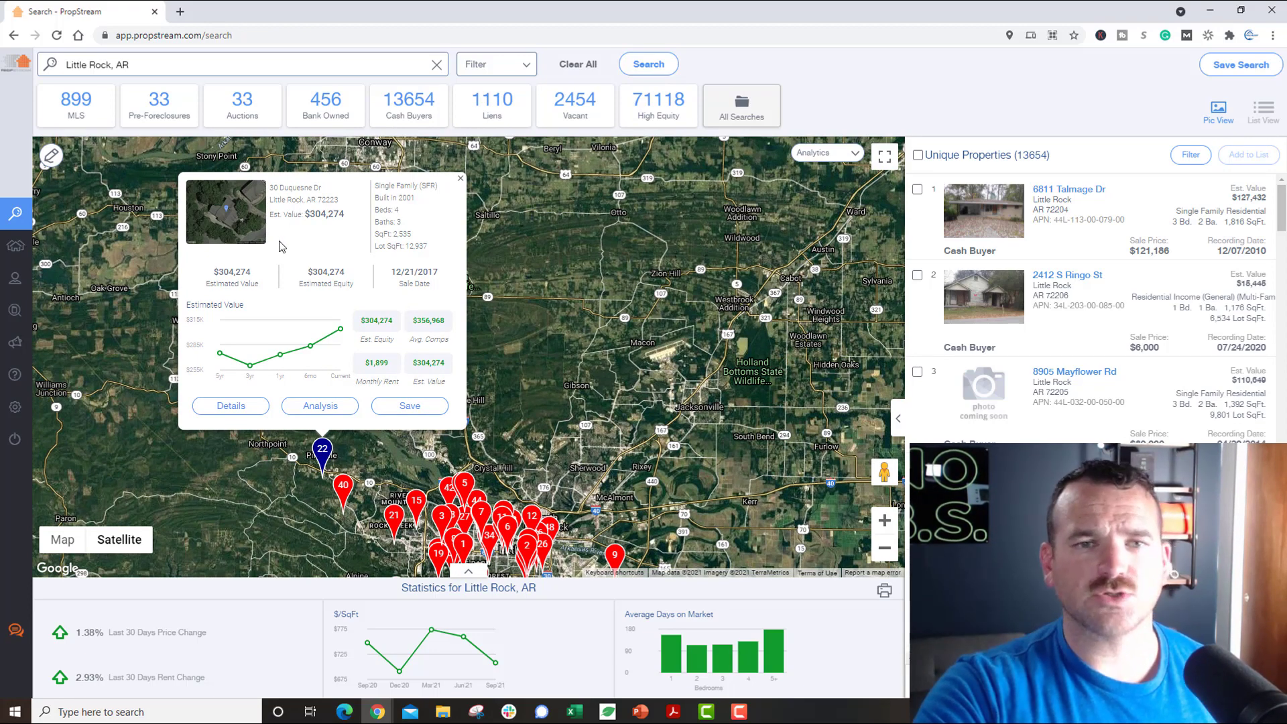
click(460, 179)
drag(539, 453, 498, 237)
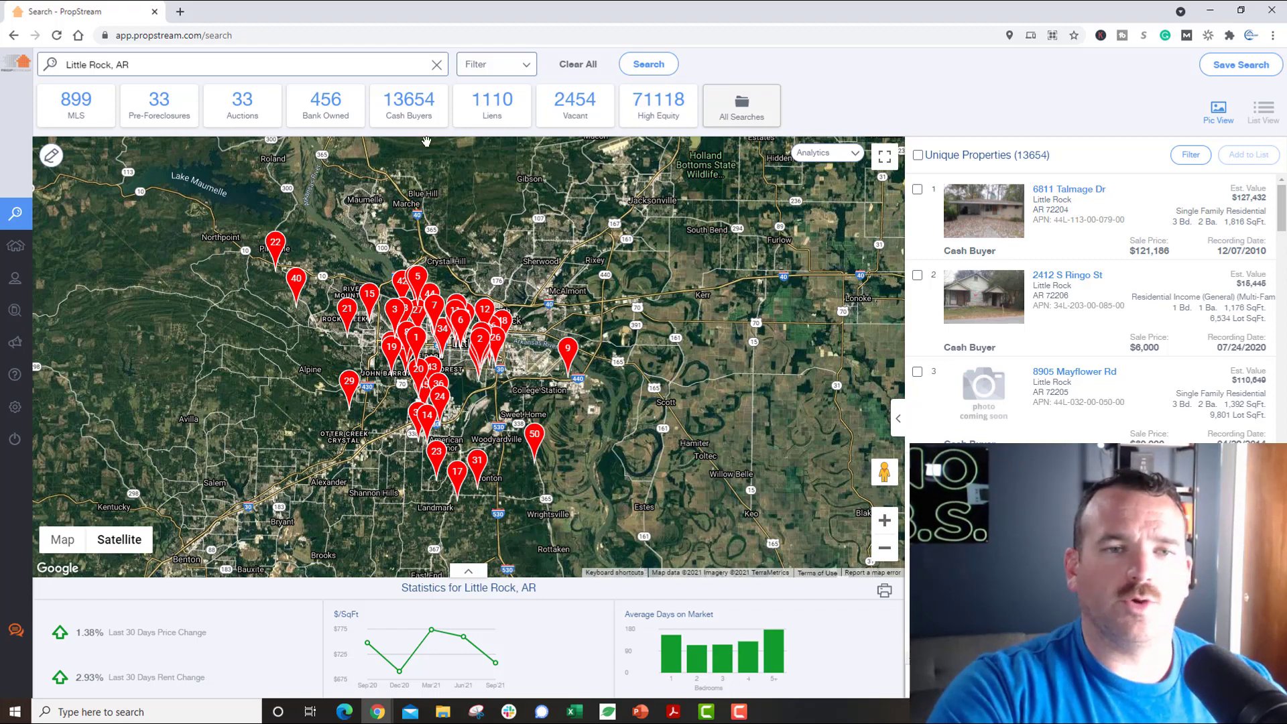
click(657, 107)
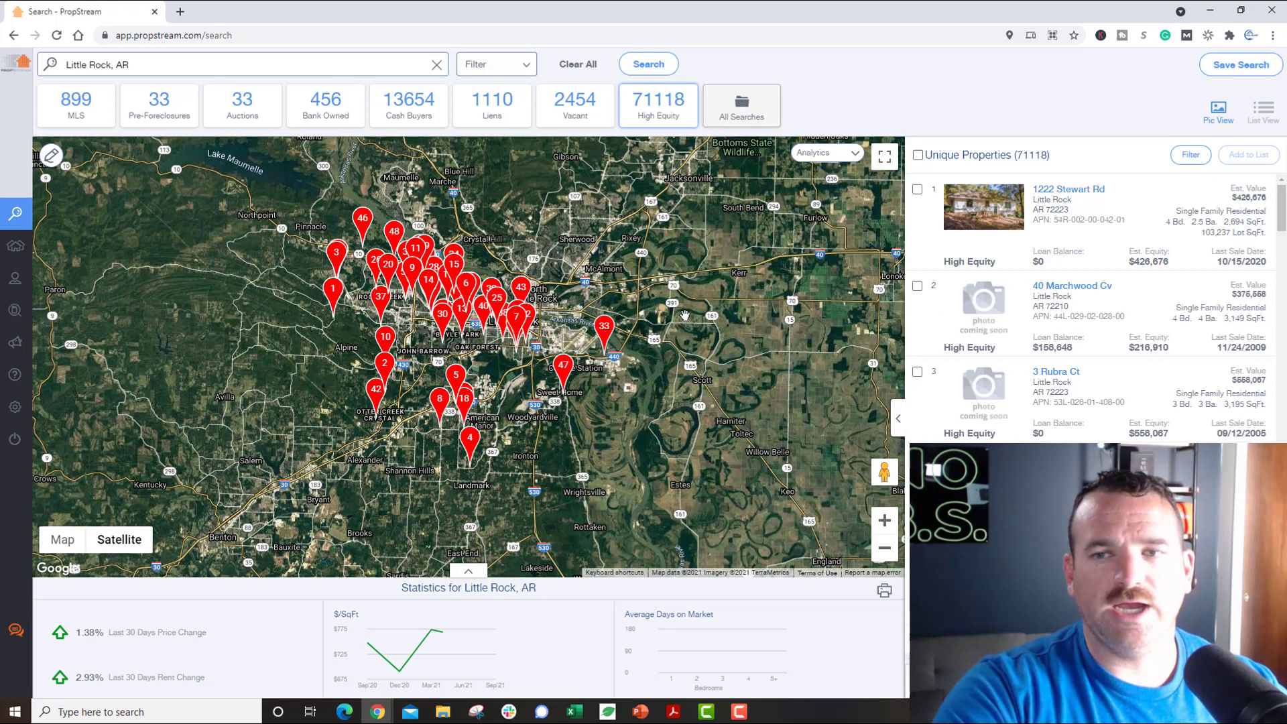
click(577, 64)
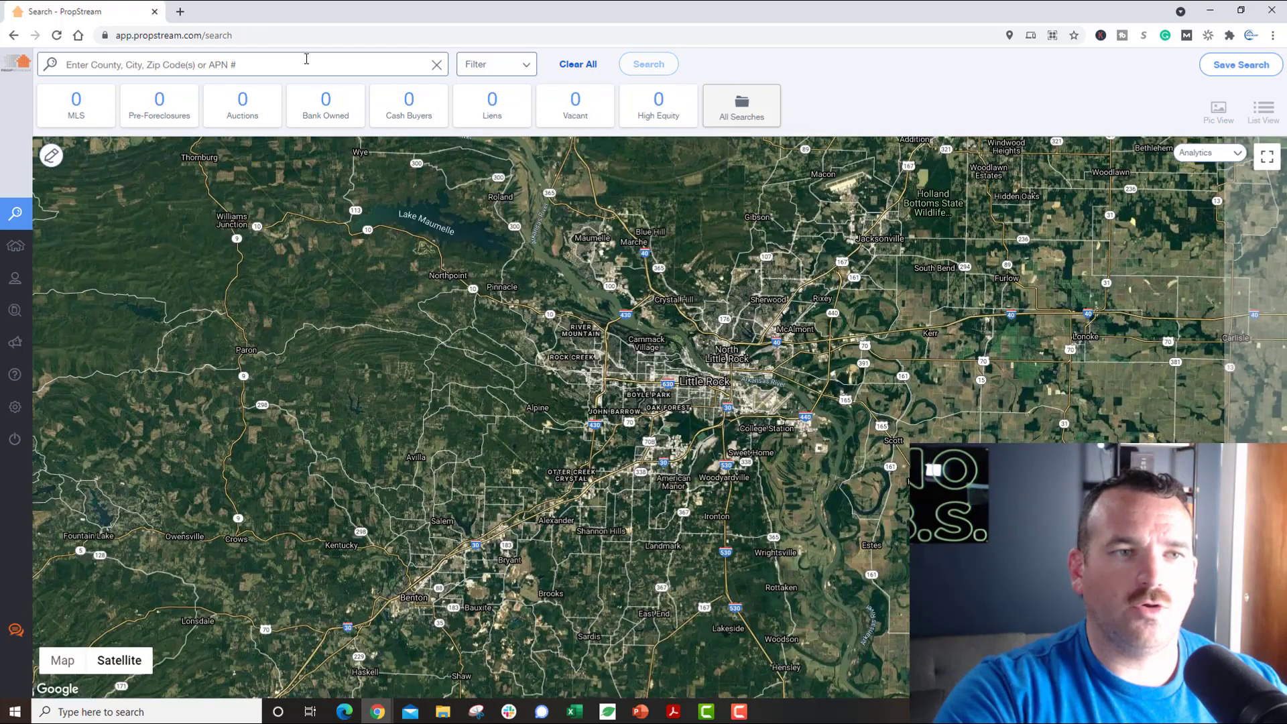
Step: Rerun the recent Little Rock, AR search and bring up Search Options
click(288, 62)
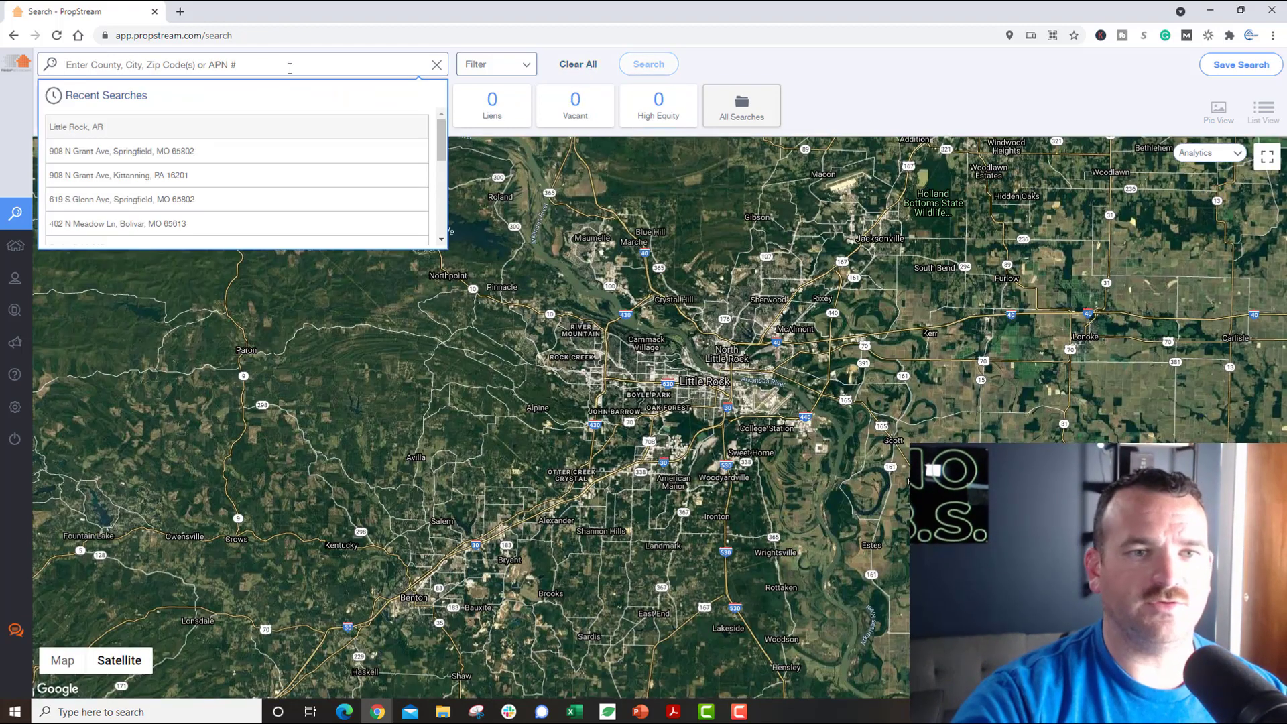
click(299, 127)
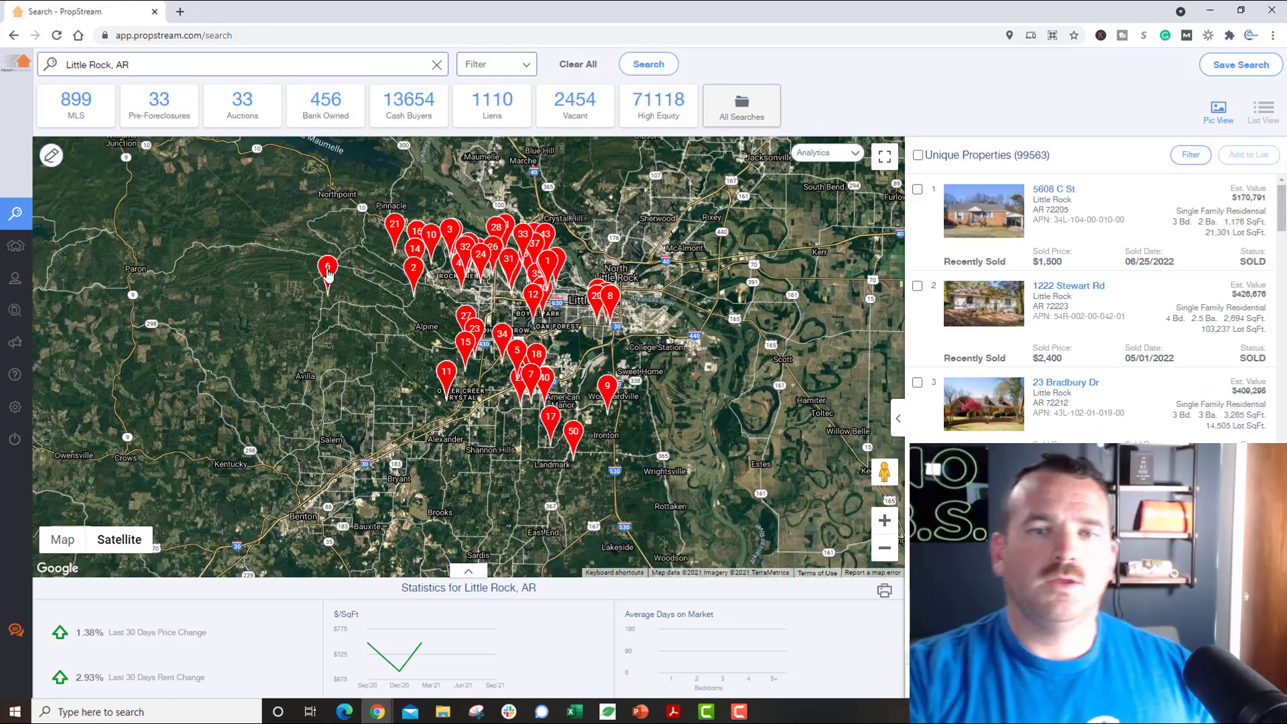
click(506, 71)
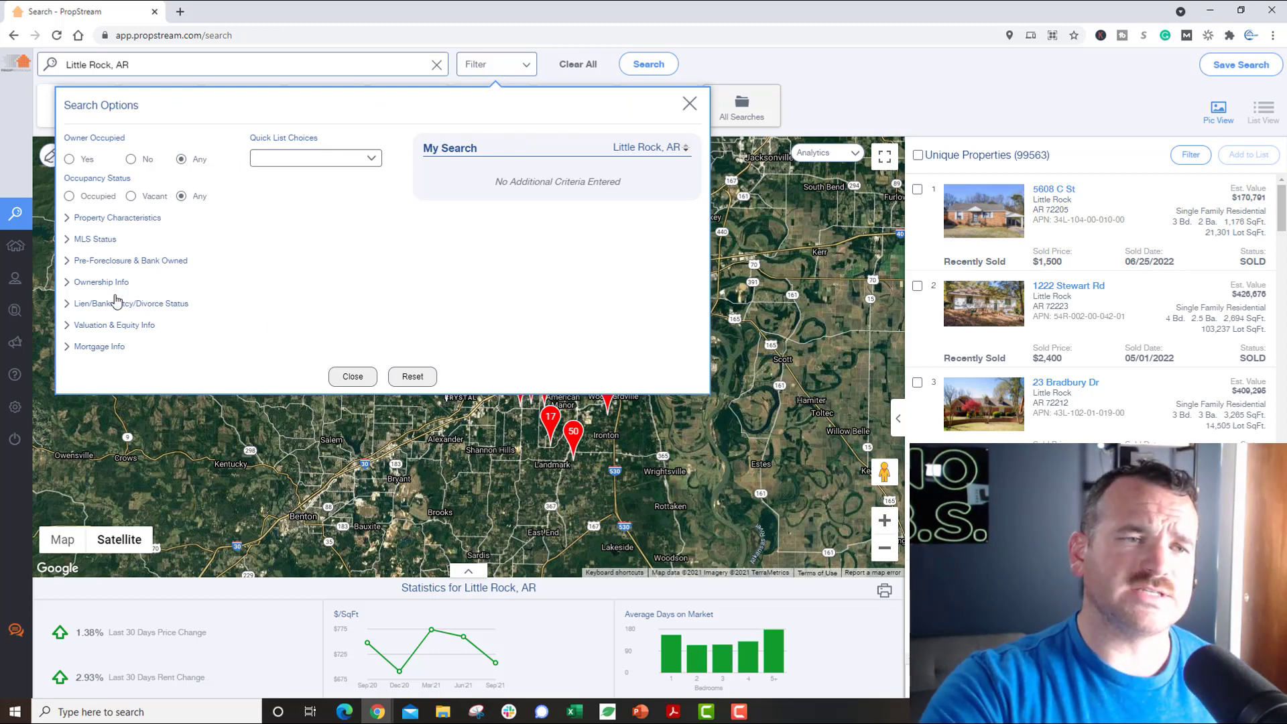
Step: Try Owner Occupied No and Occupancy Vacant filters, then reset both to Any
triple_click(1016, 154)
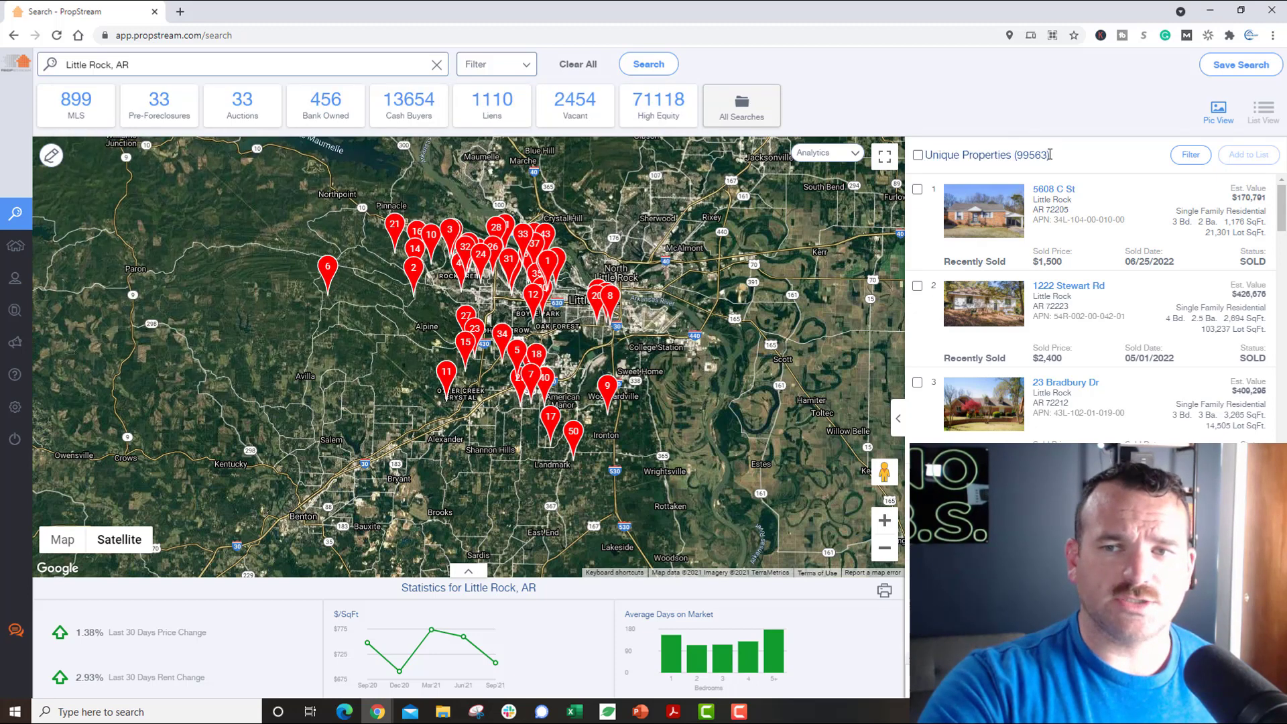
click(528, 65)
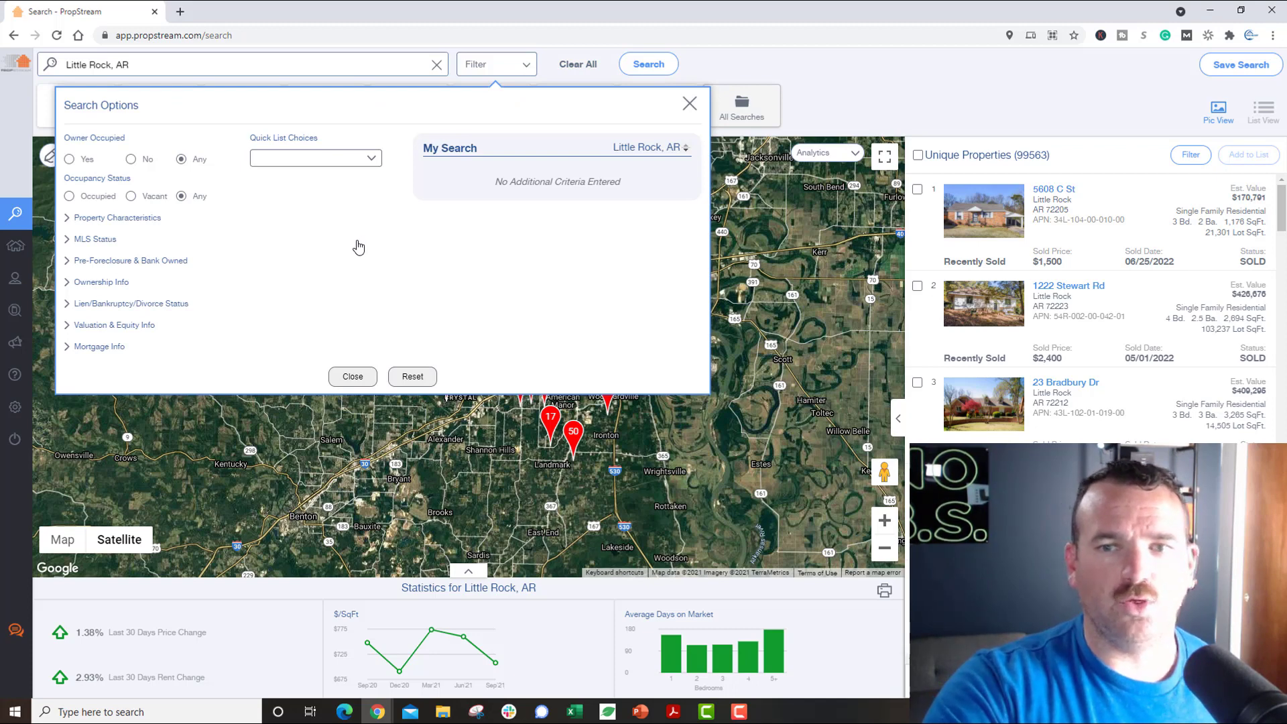
click(130, 160)
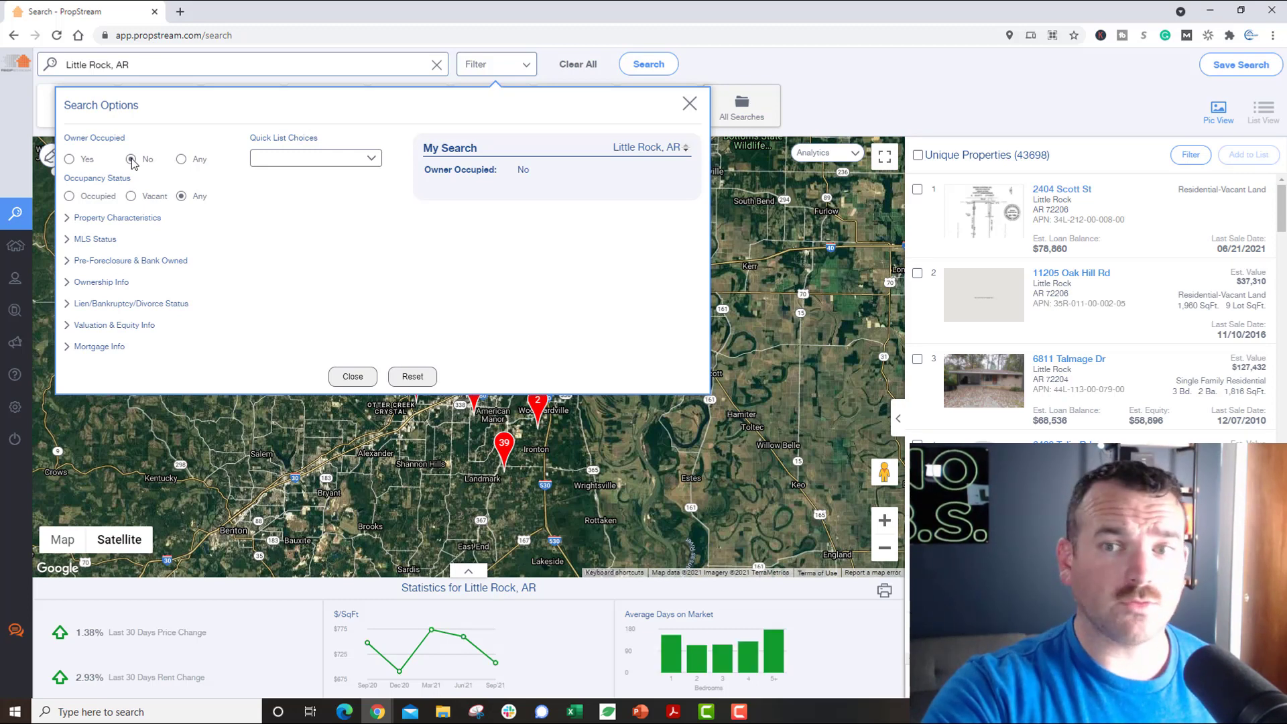
click(181, 160)
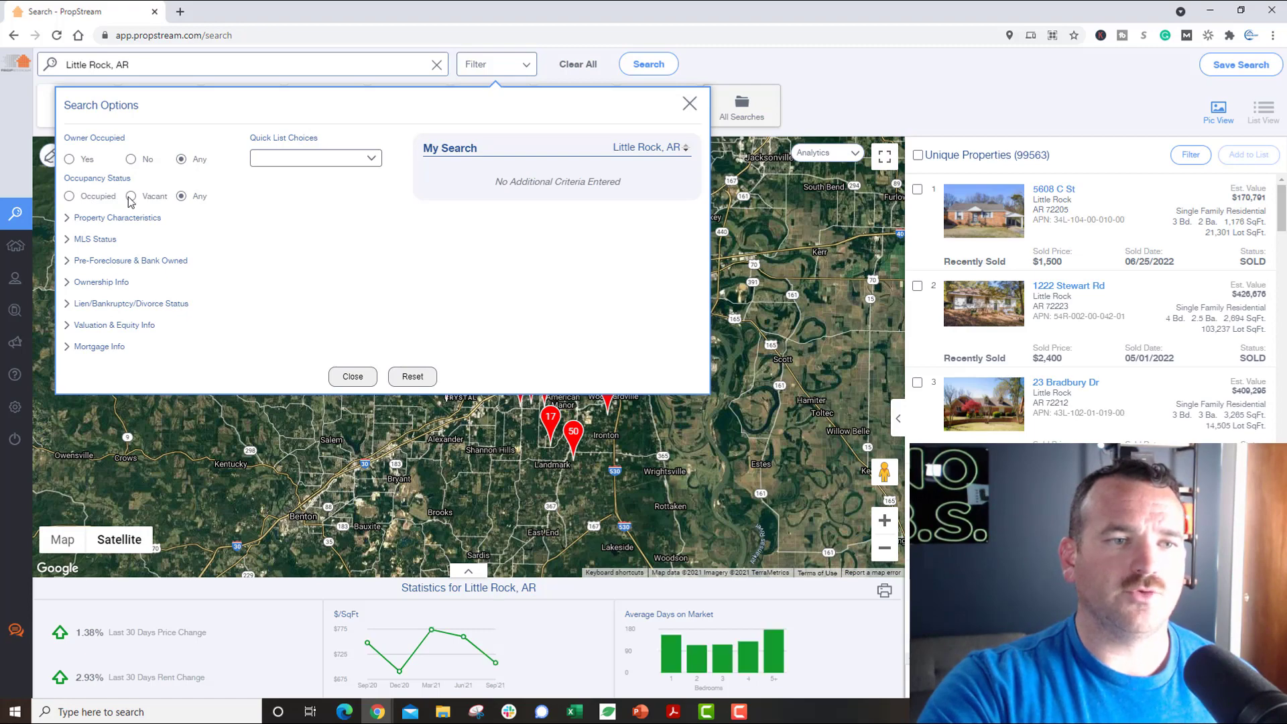
click(130, 197)
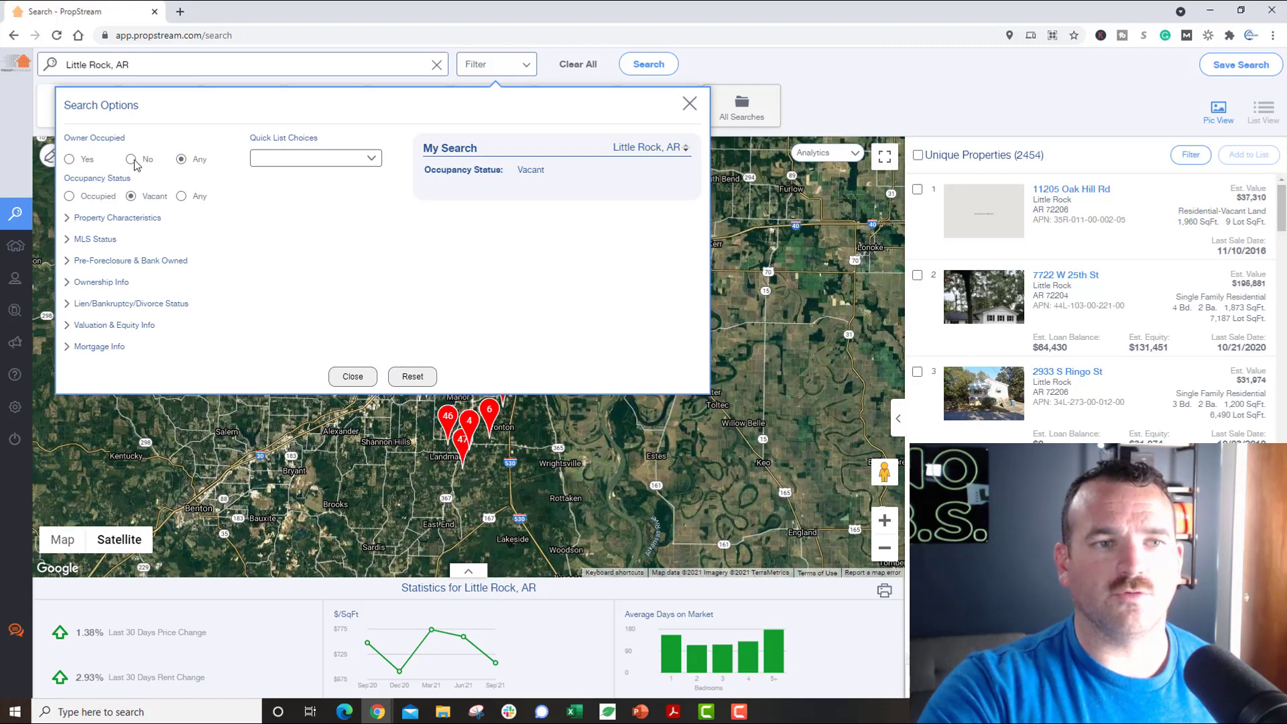
click(132, 160)
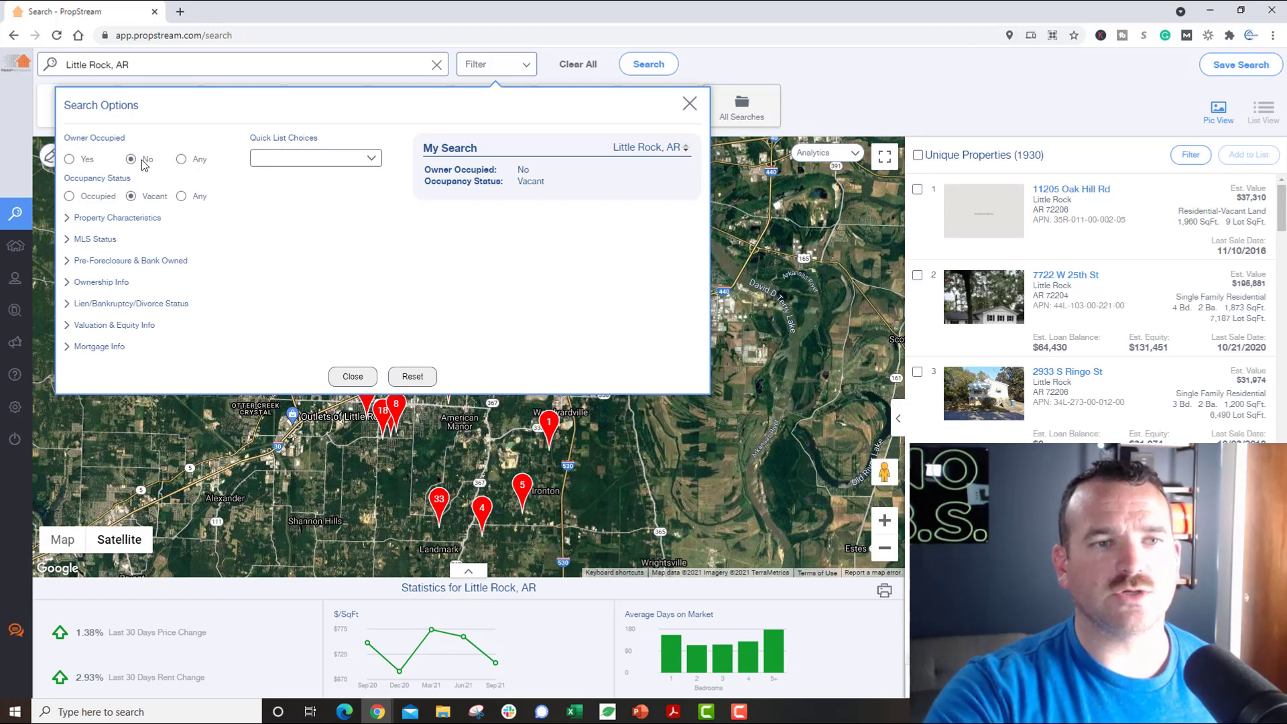
click(182, 159)
click(181, 195)
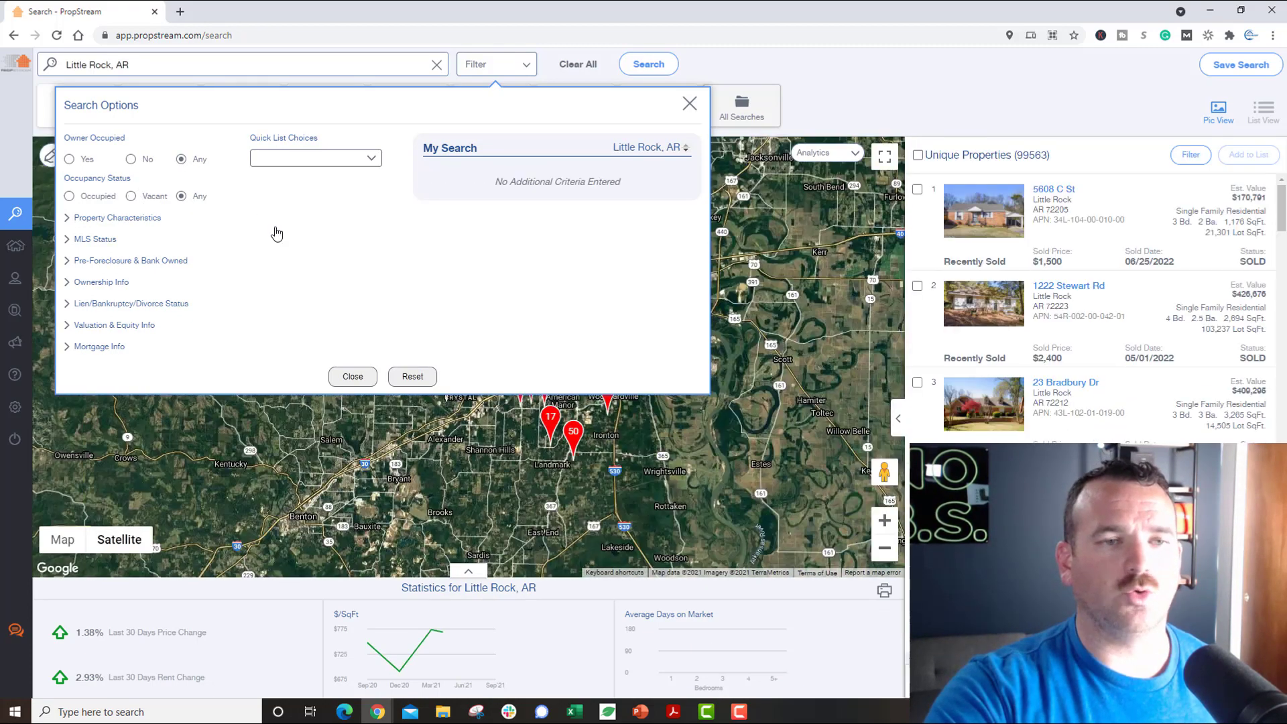
click(318, 165)
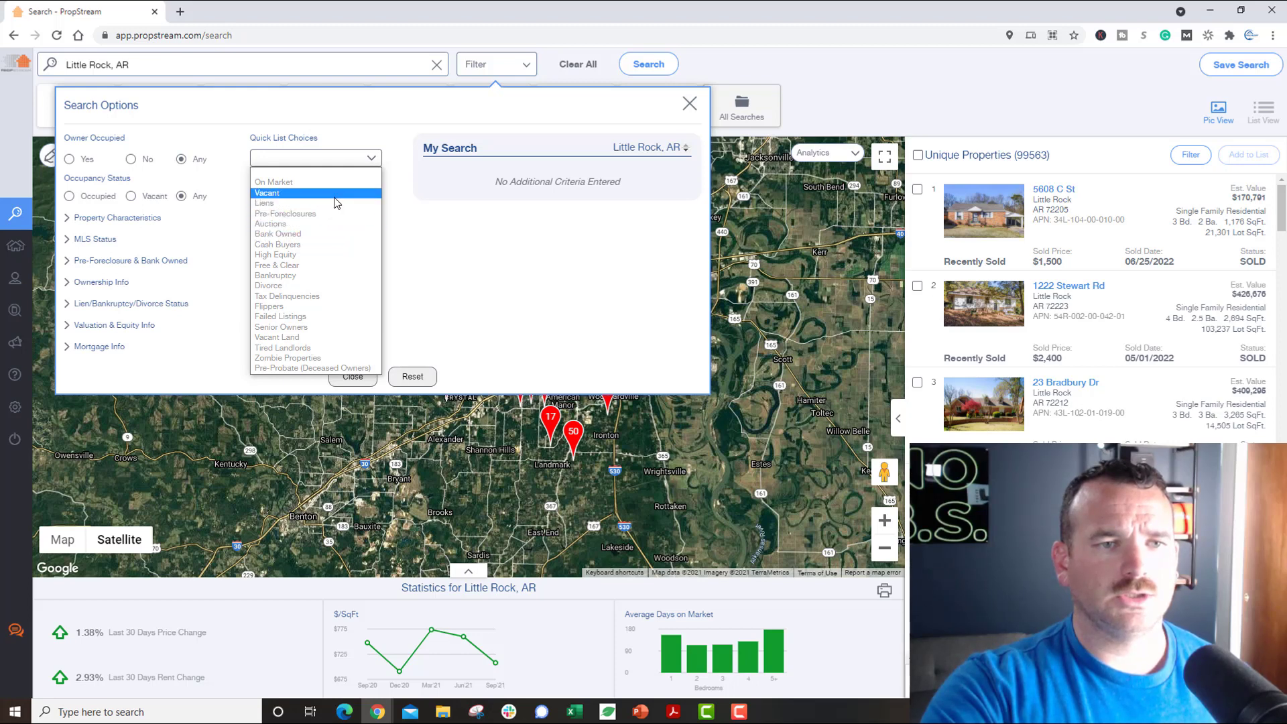
Step: Preview the Zombie Properties and Pre-Probate (Deceased Owners) quick lists, then reset the preset to blank
click(320, 358)
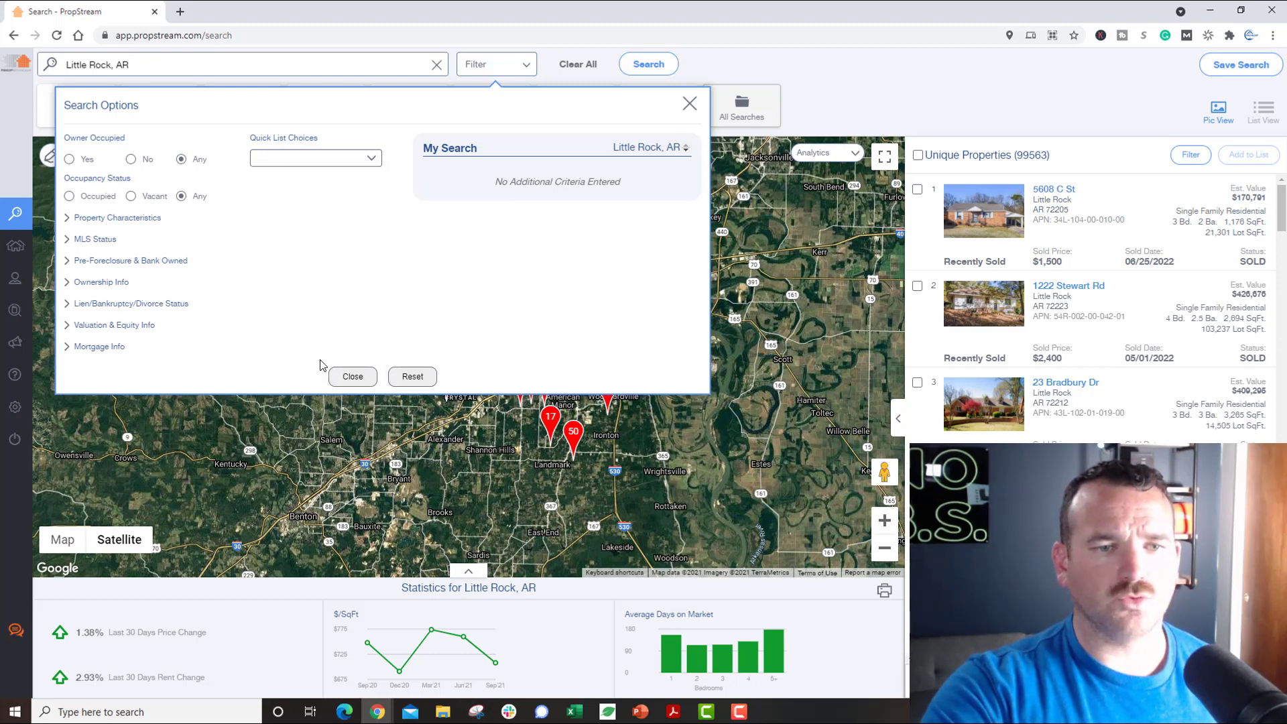
click(360, 158)
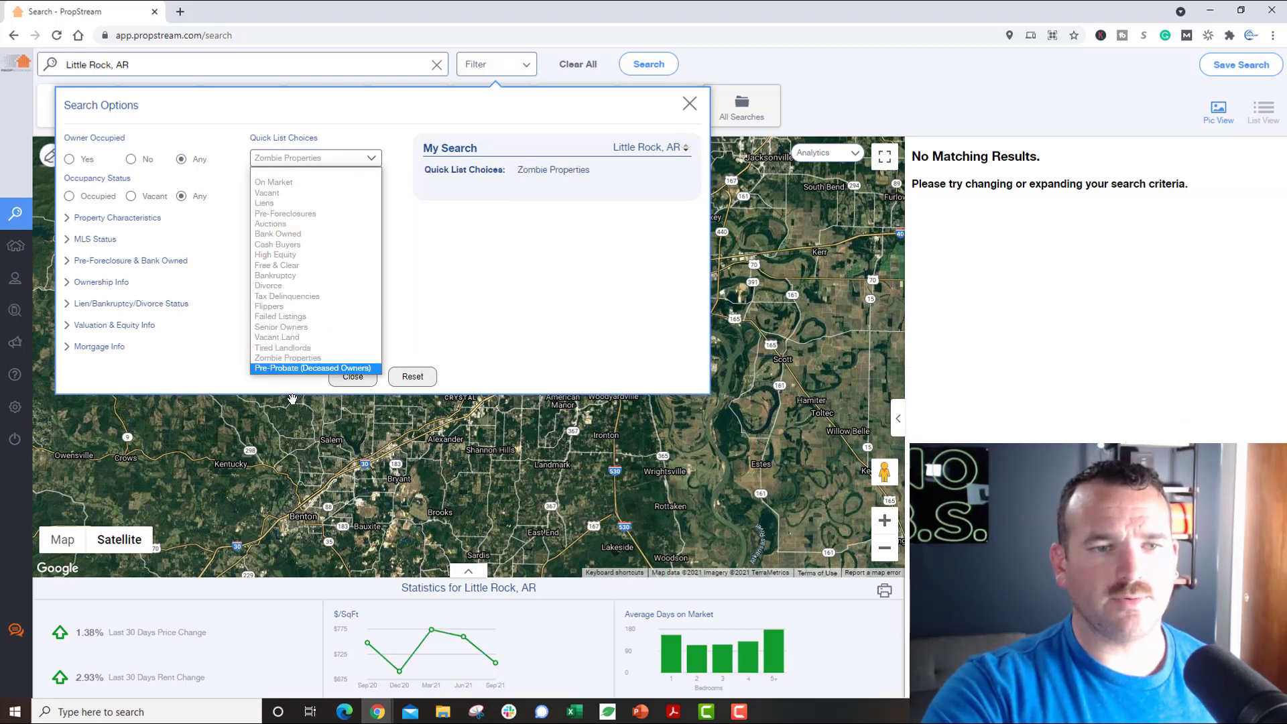
click(310, 370)
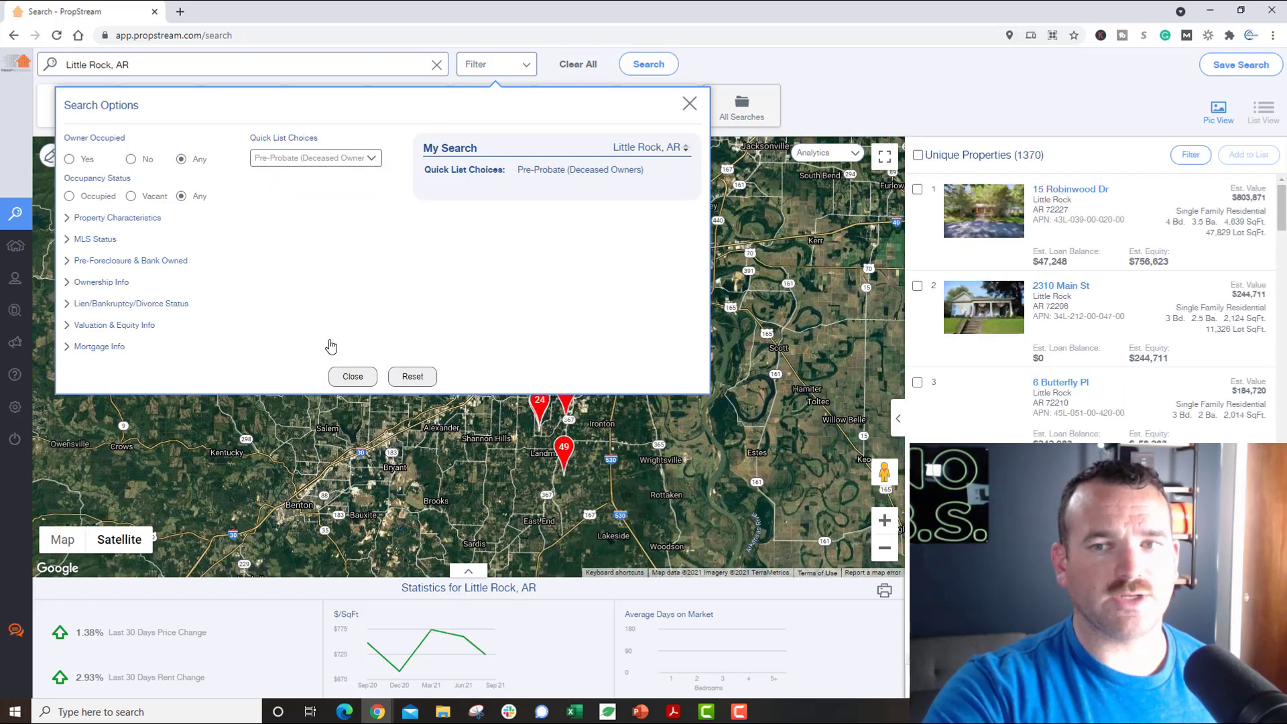
click(379, 162)
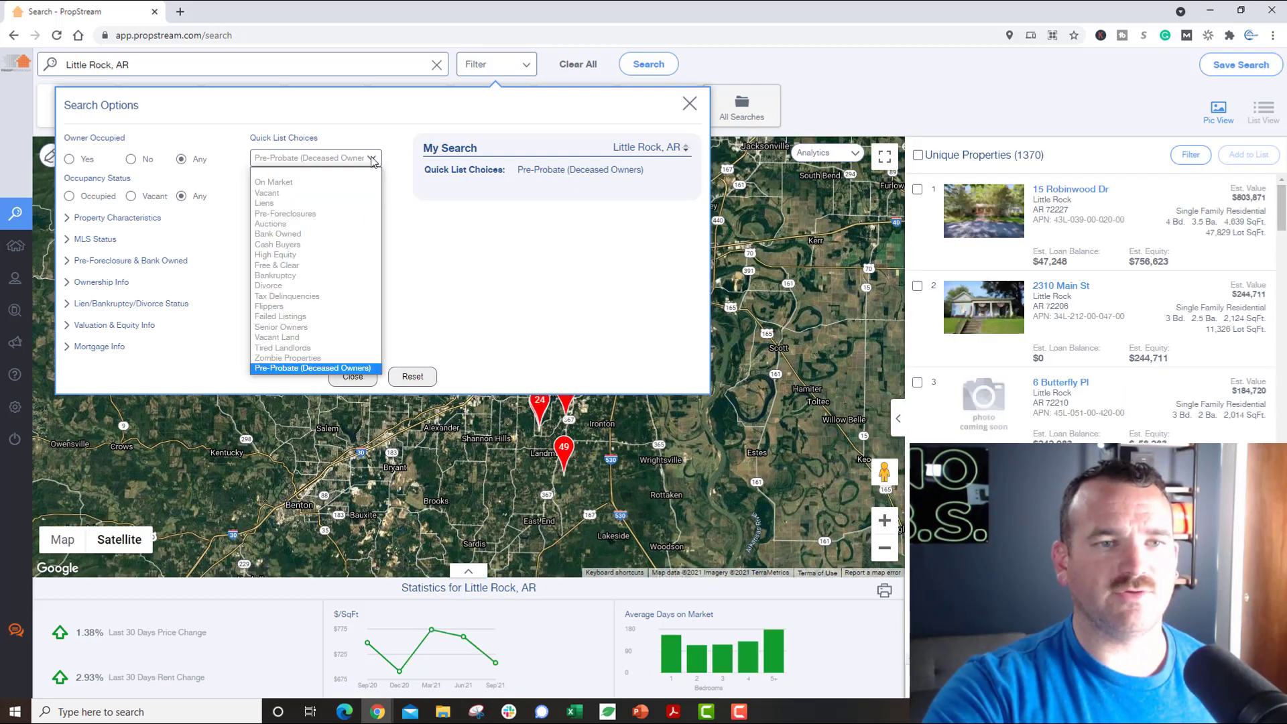
click(335, 172)
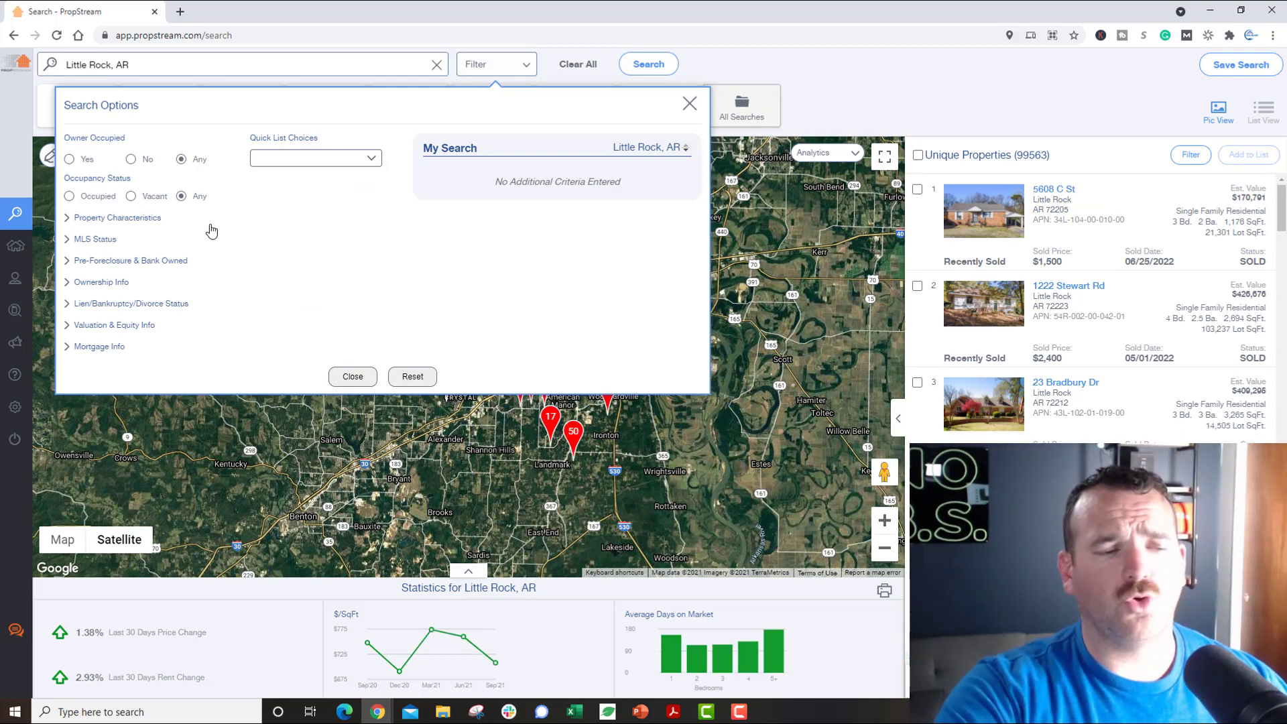
Step: Set Owner Occupied to No and Estimated Equity % to 30–100, leaving 39703 properties
click(131, 159)
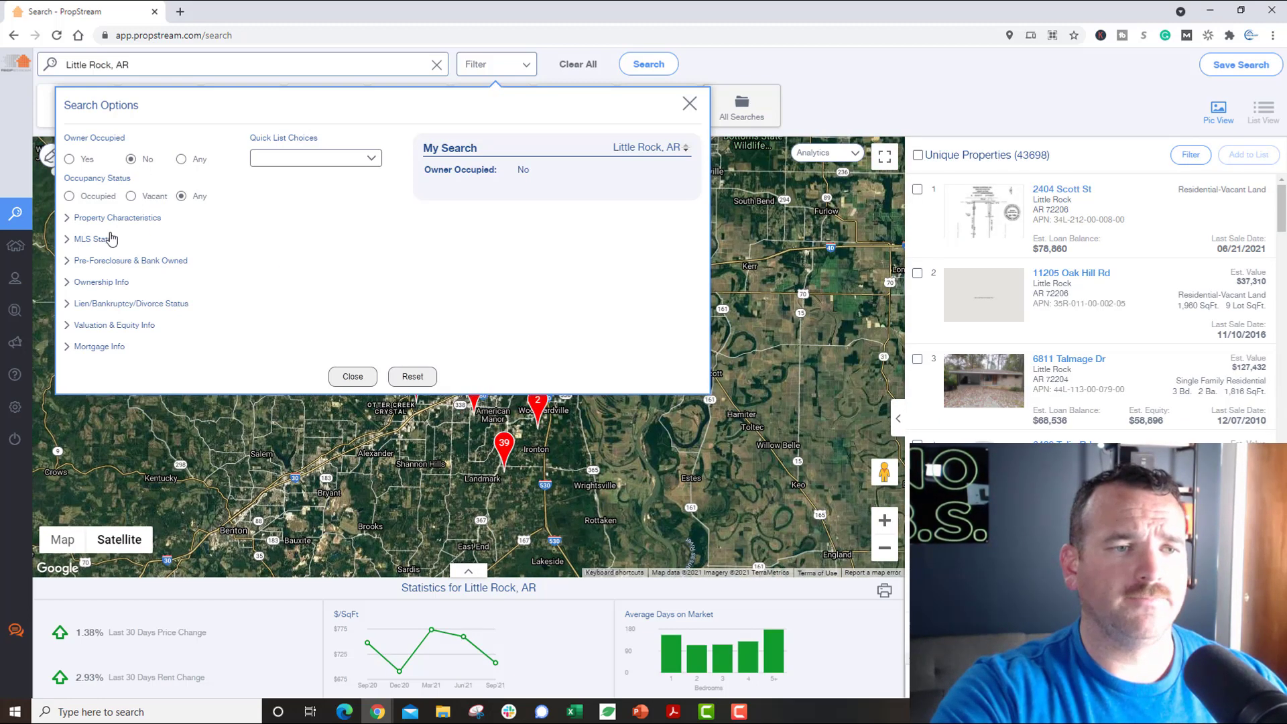
click(99, 327)
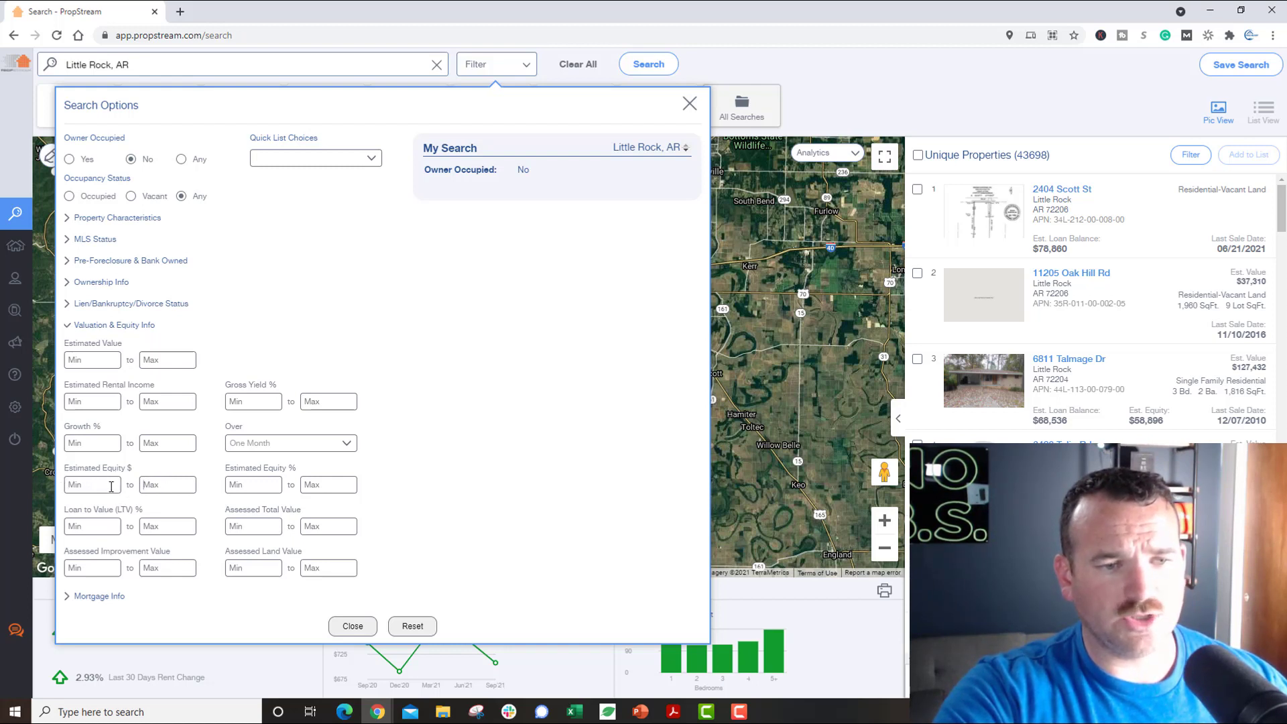
click(241, 485)
text(30)
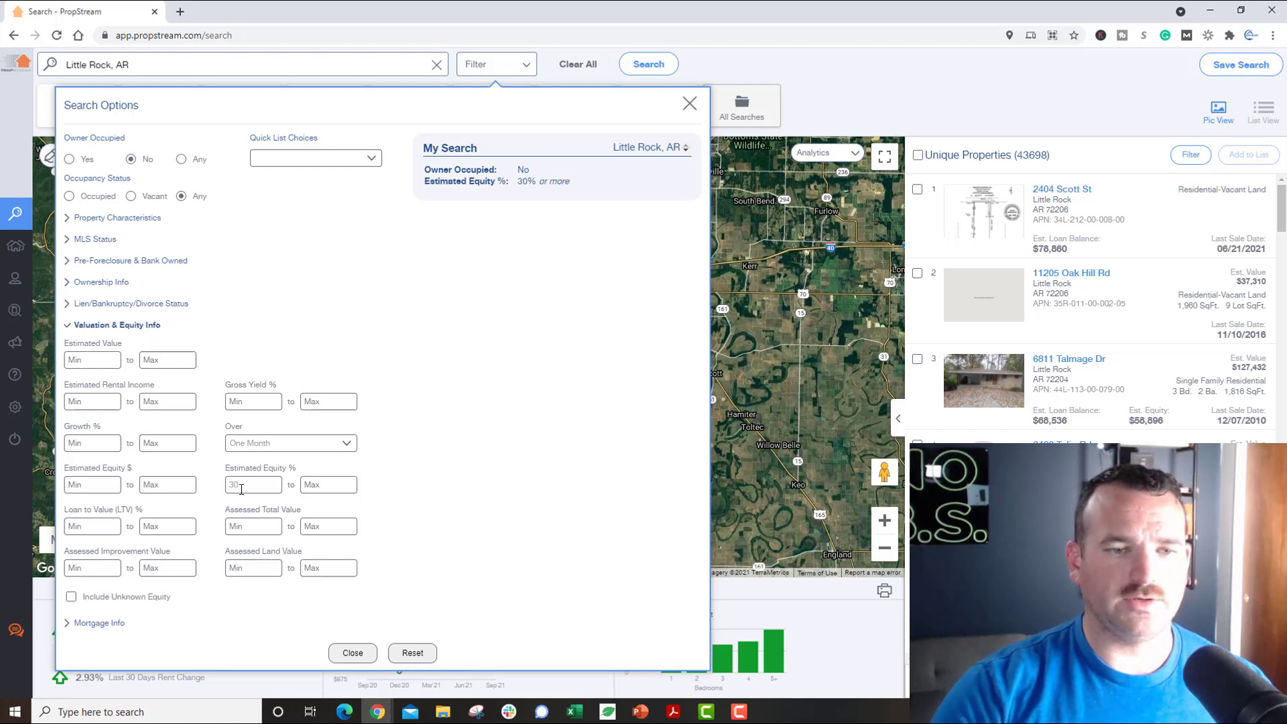
key(Tab)
text(100)
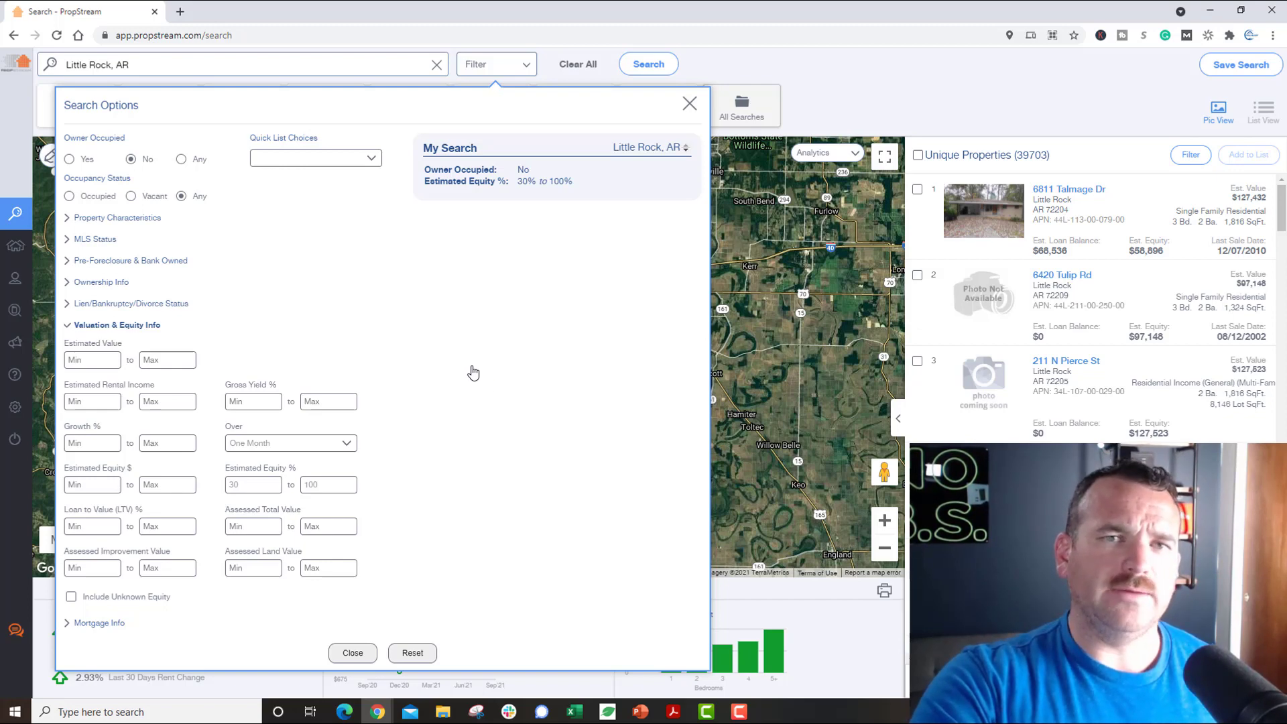
click(135, 326)
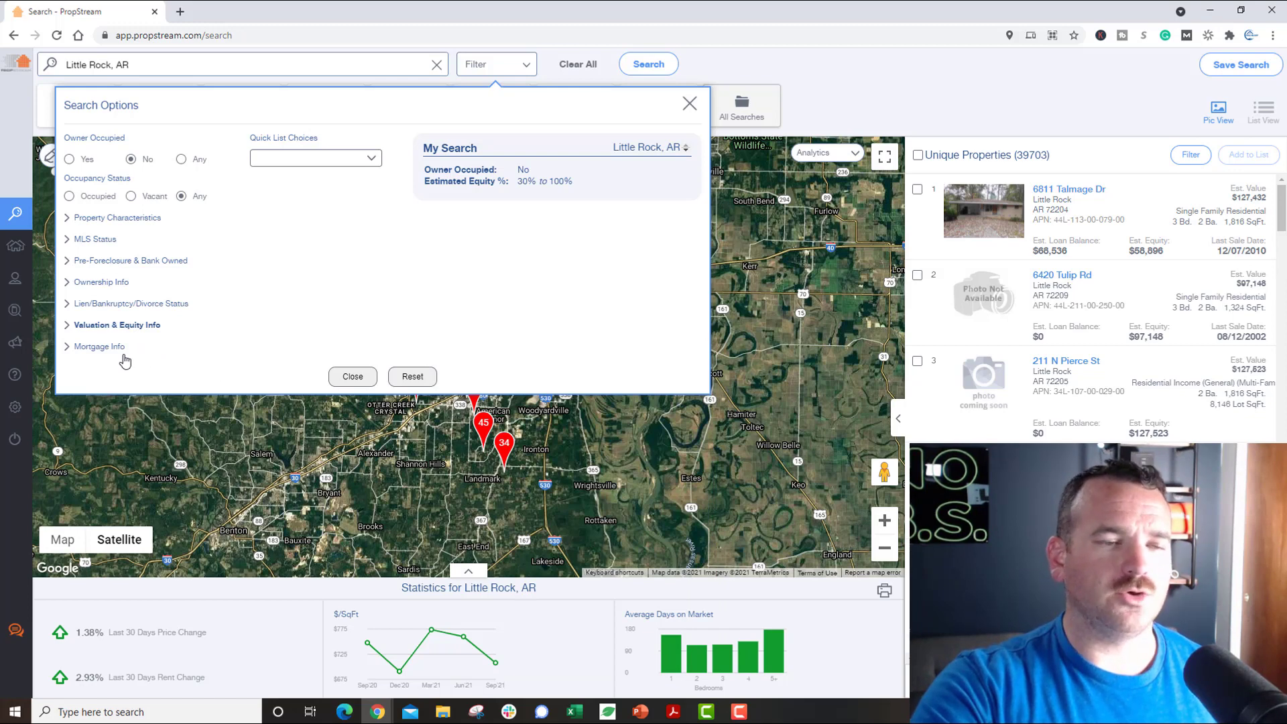
Step: Expand Ownership Info, look over the Owner Type choices, and leave Intra-Family Transfer at Any
click(97, 284)
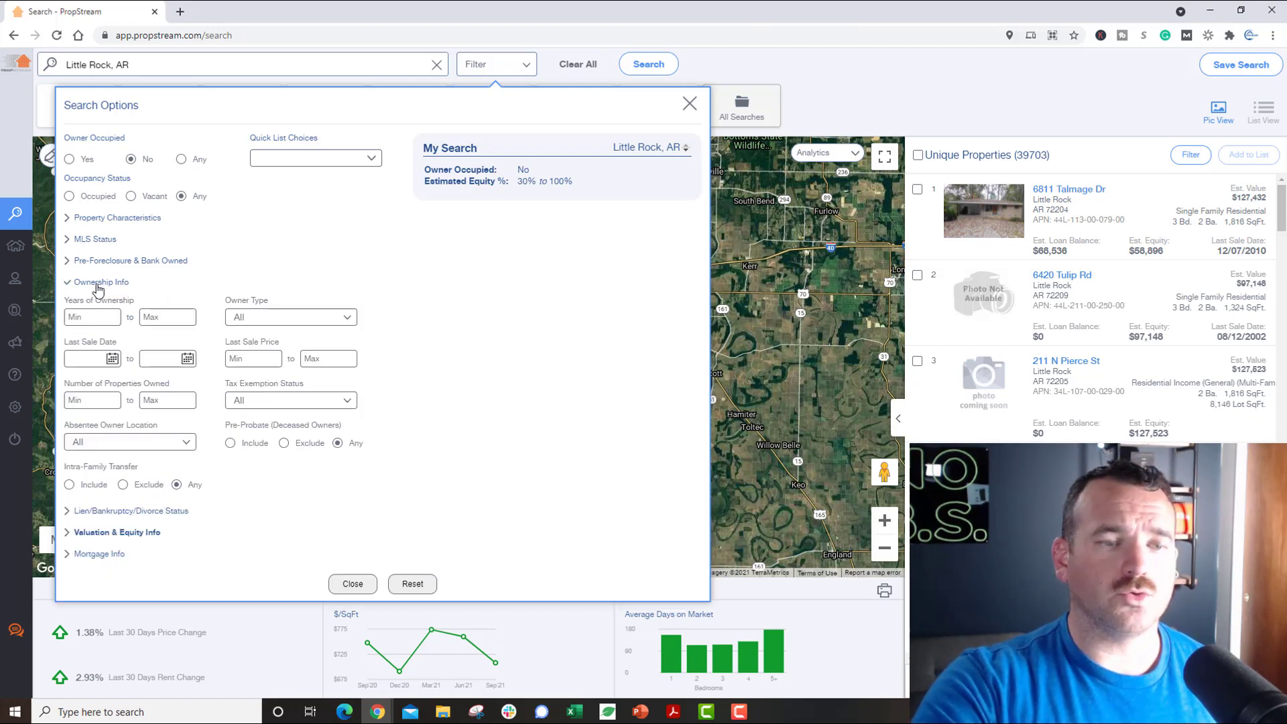
click(276, 320)
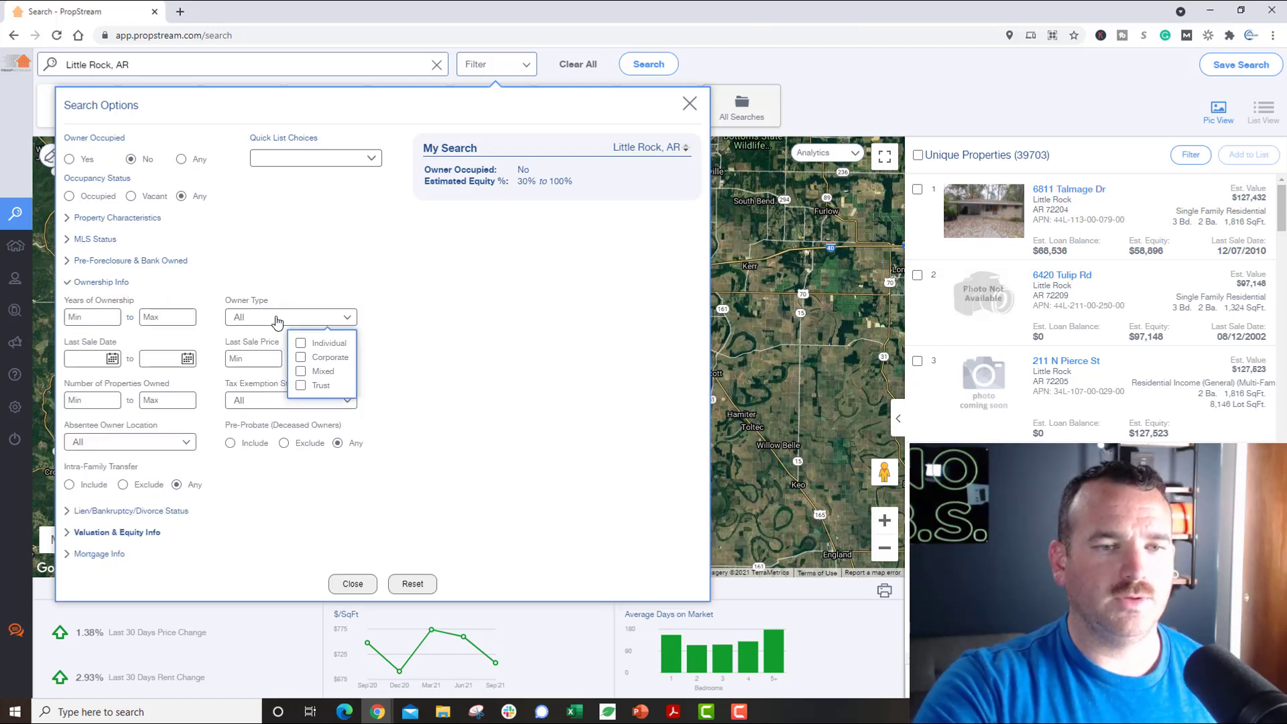
click(279, 321)
click(278, 322)
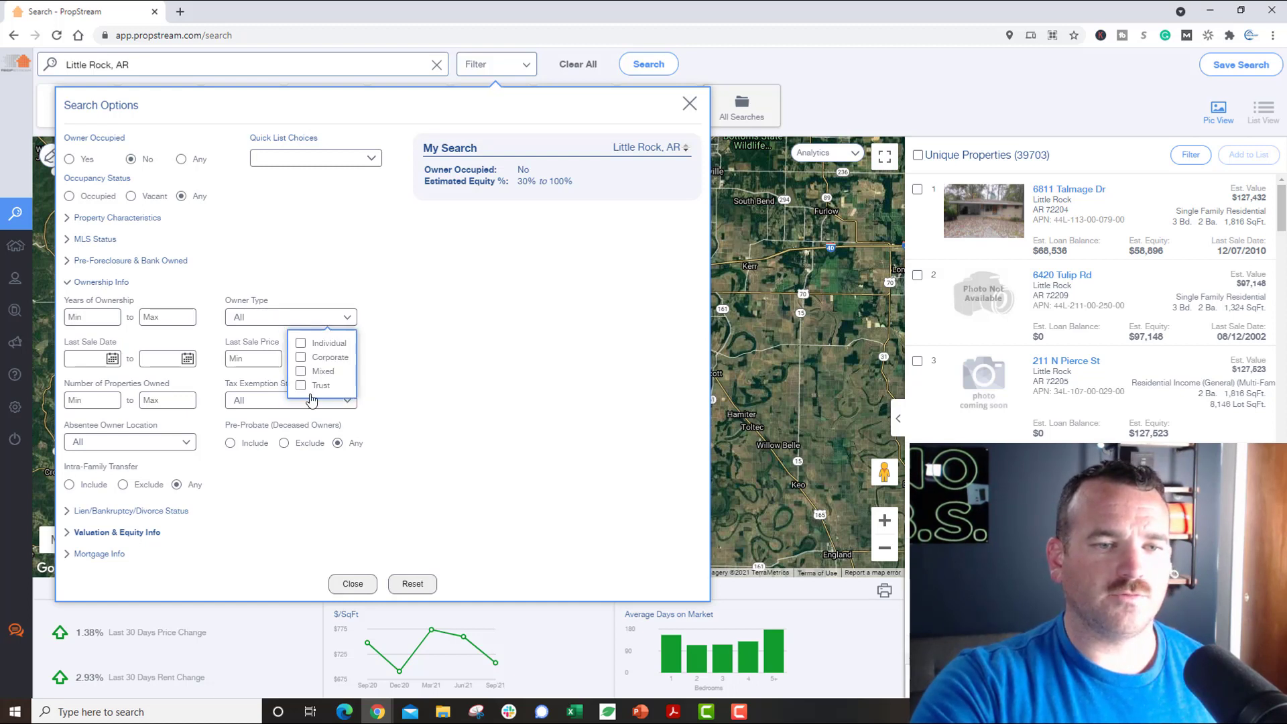
click(319, 319)
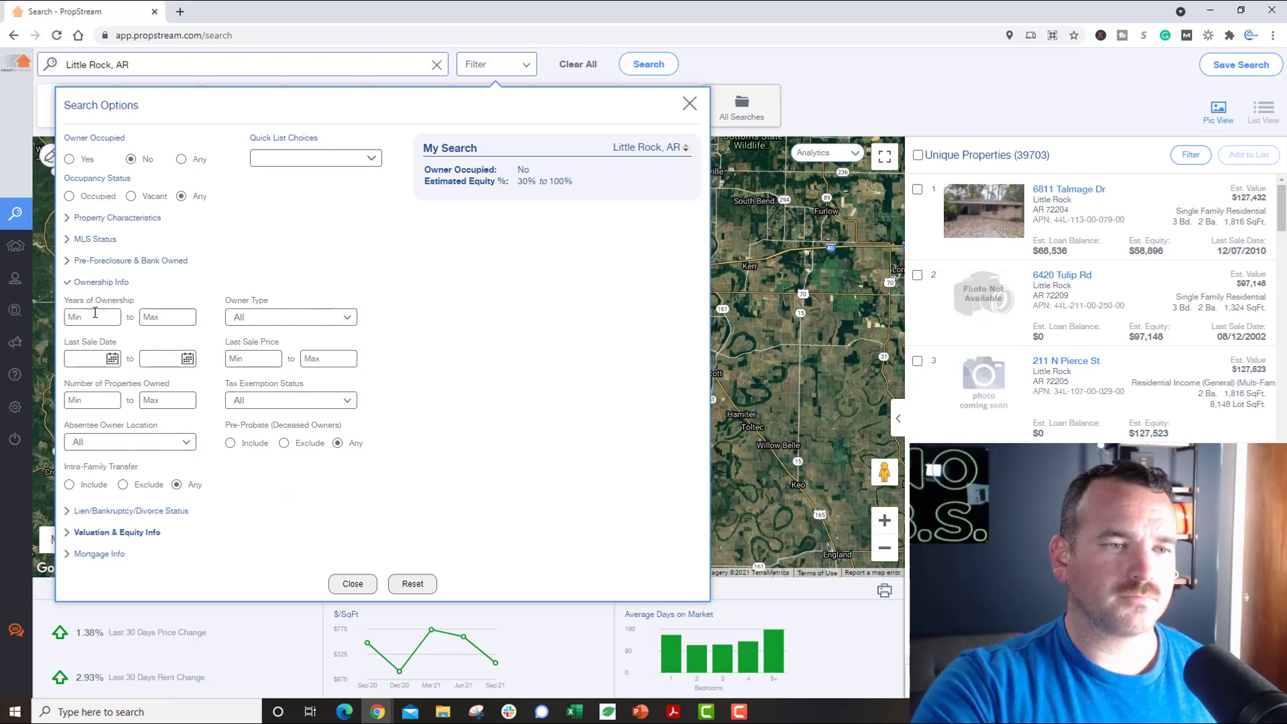
click(67, 487)
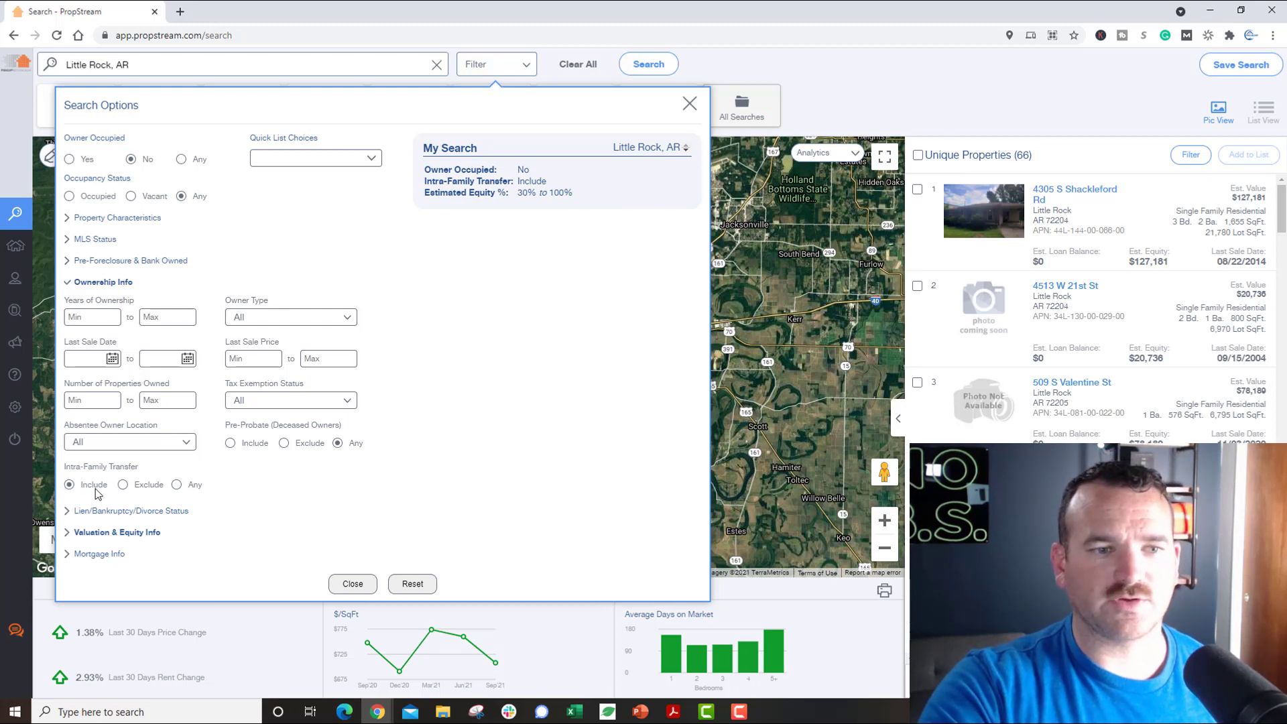
click(177, 485)
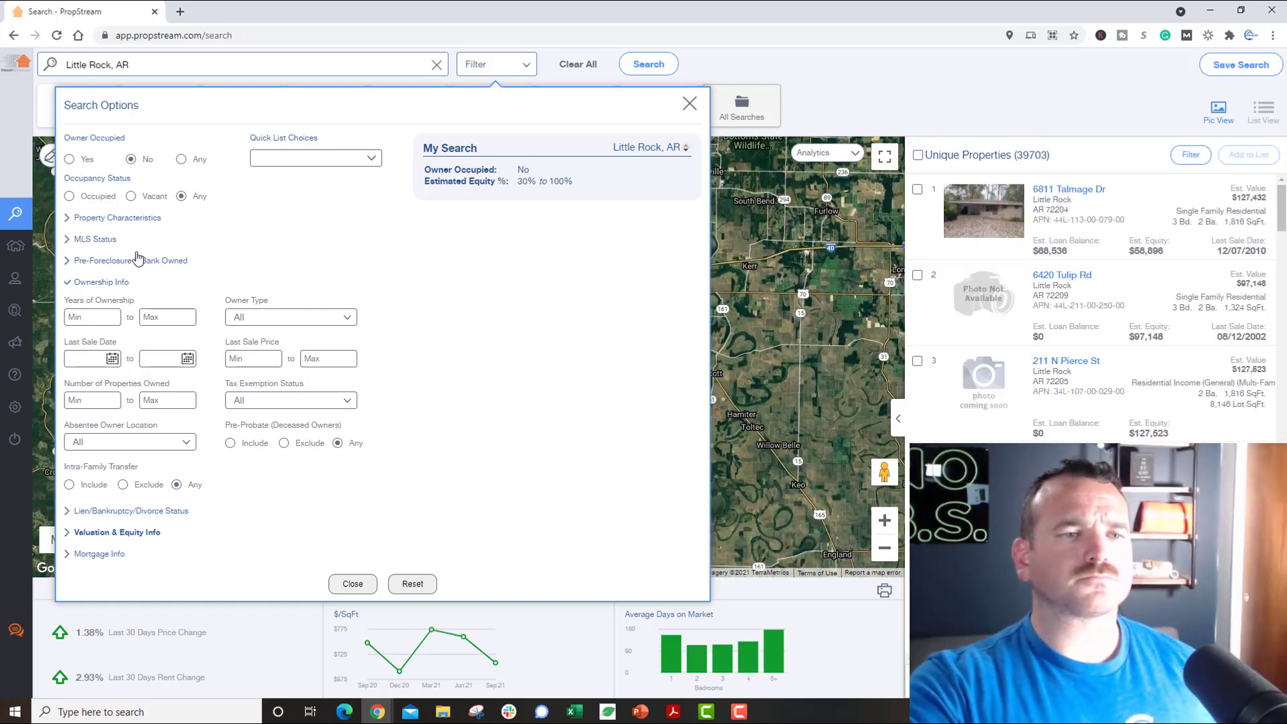
Step: Glance at the Pre-Foreclosure & Bank Owned filters, then expand the MLS Status filters
click(134, 262)
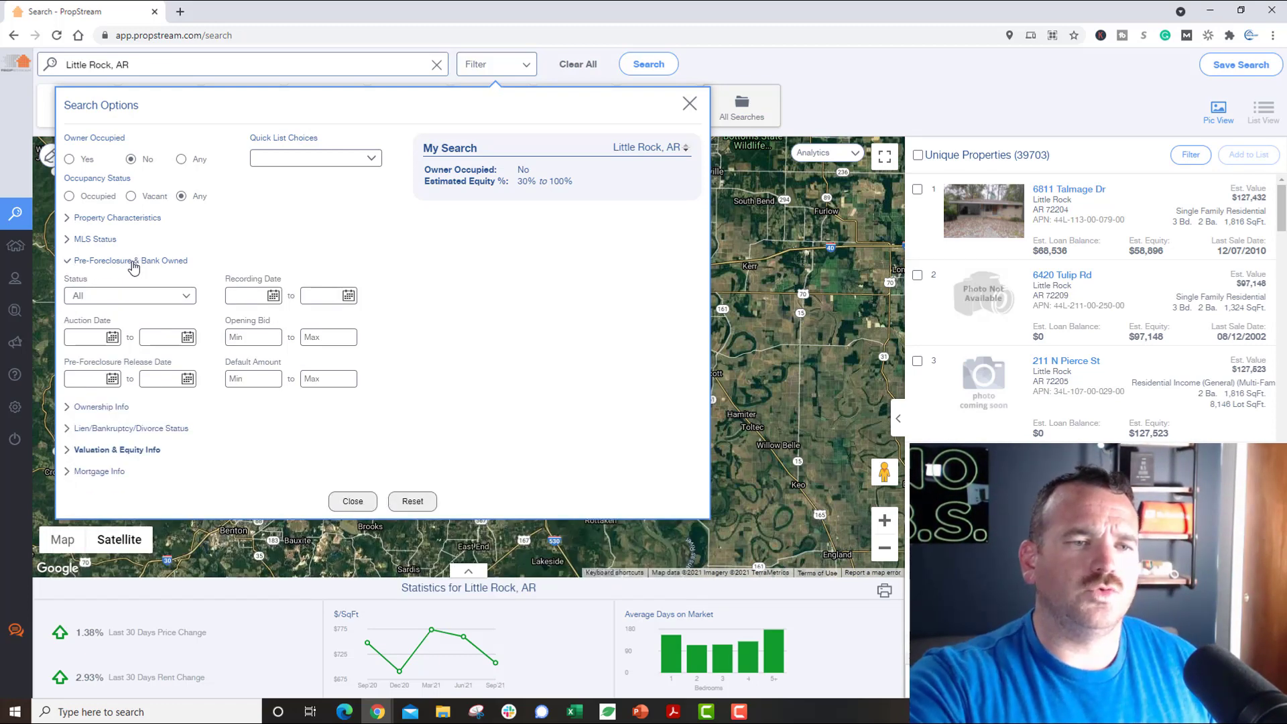
click(134, 261)
click(134, 261)
click(134, 265)
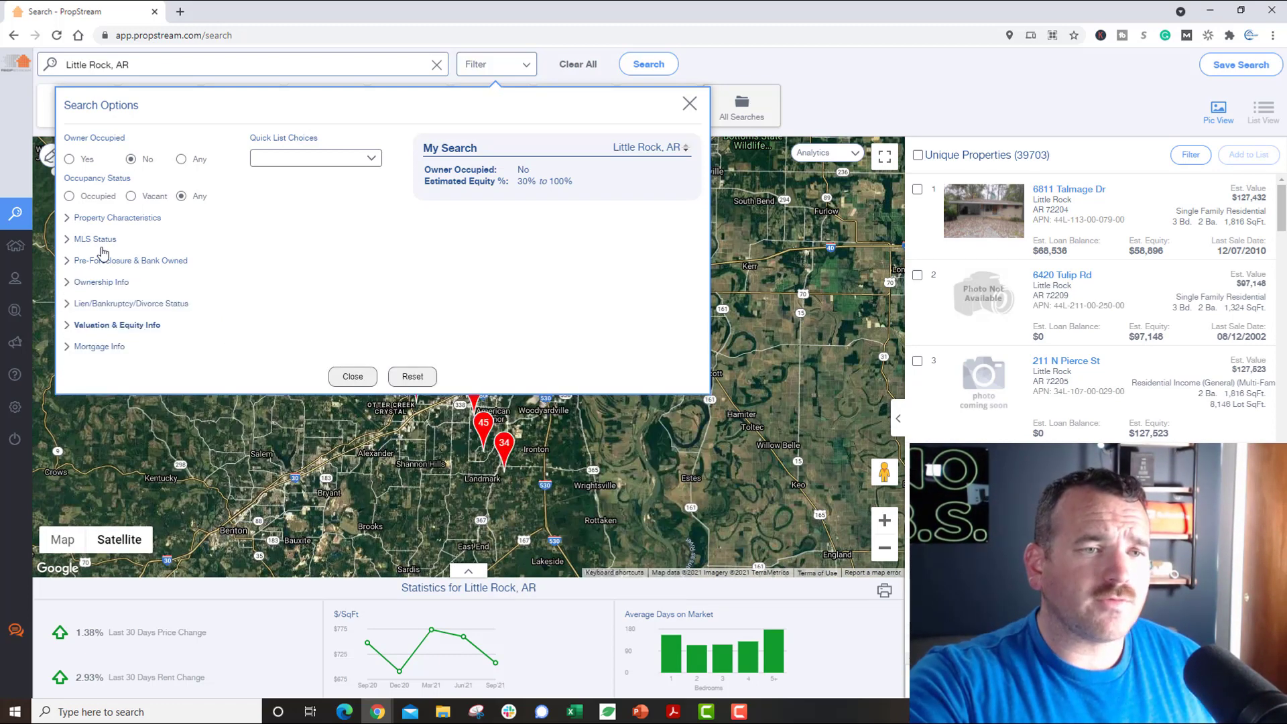
click(101, 241)
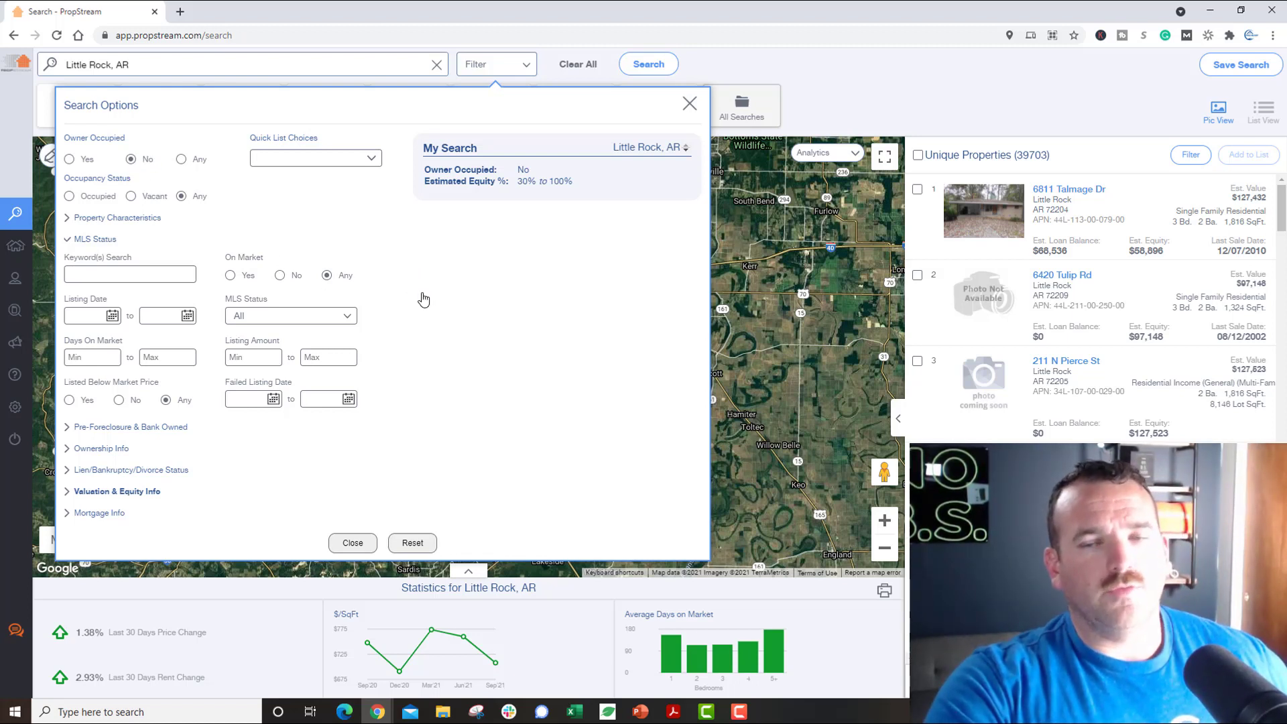
Step: Set MLS Status to Fail, narrowing the results to 567 unique properties
click(348, 317)
click(302, 371)
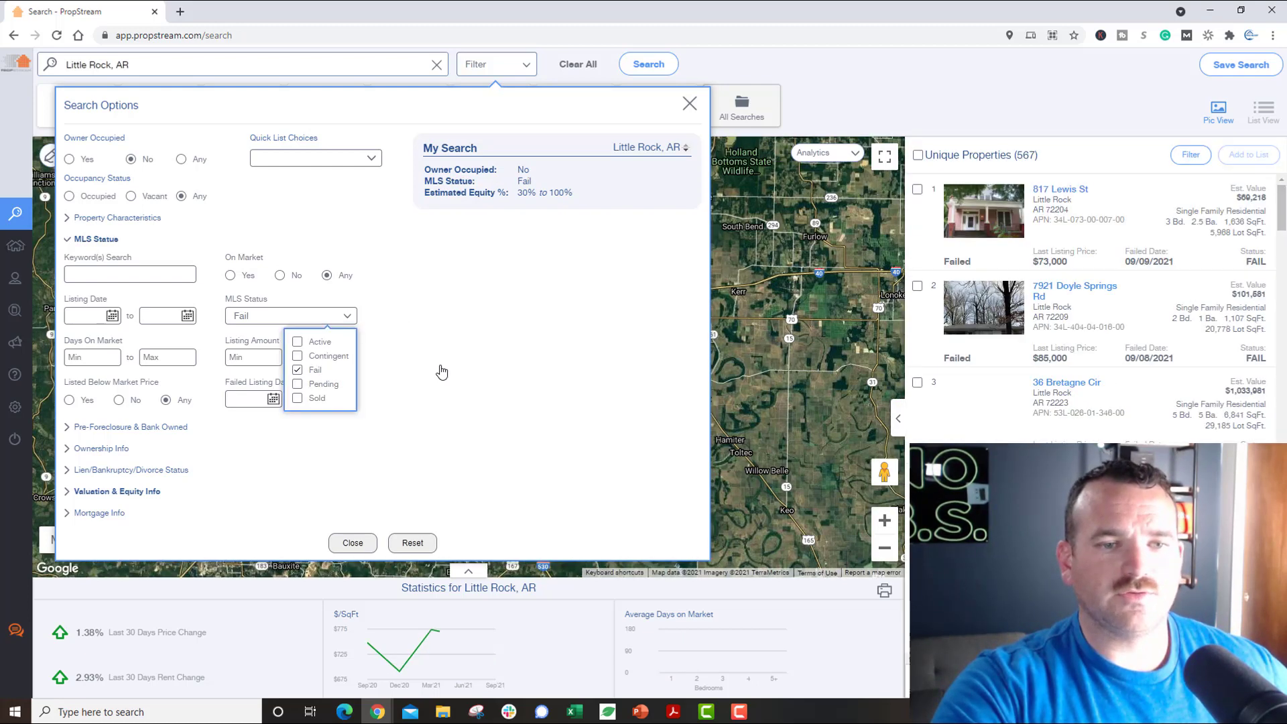
click(440, 371)
double_click(1026, 155)
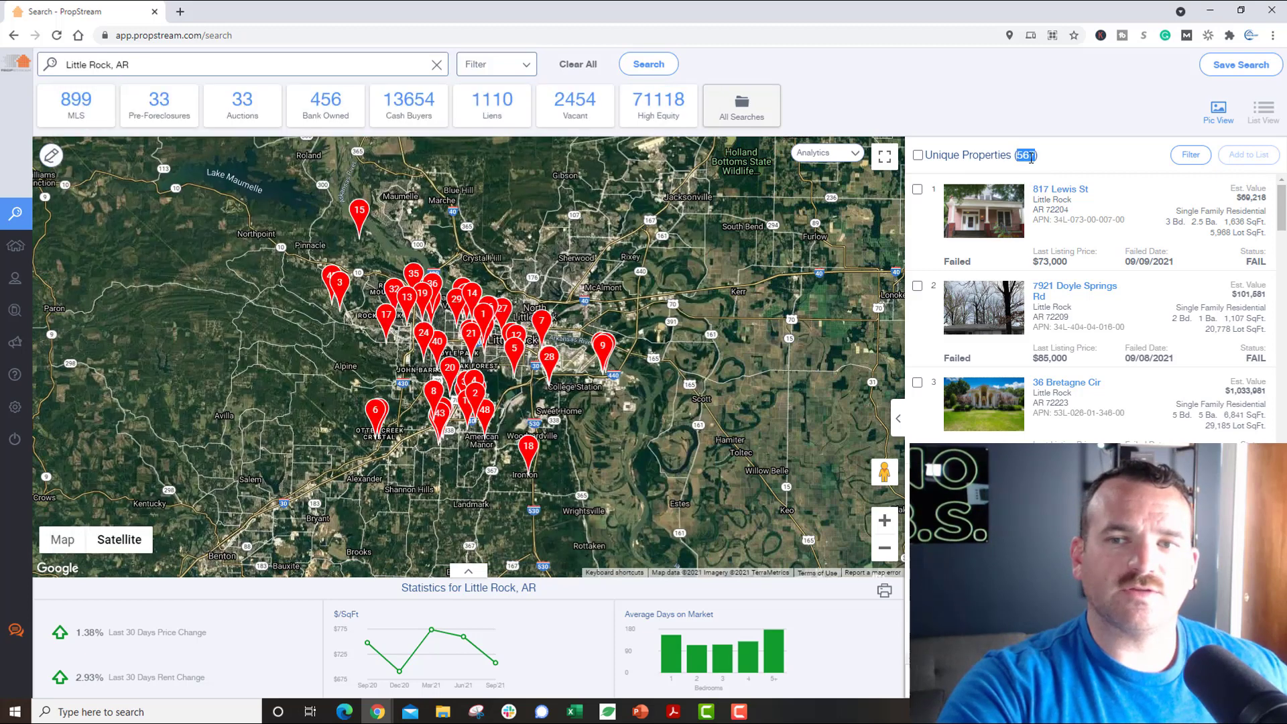
click(1055, 157)
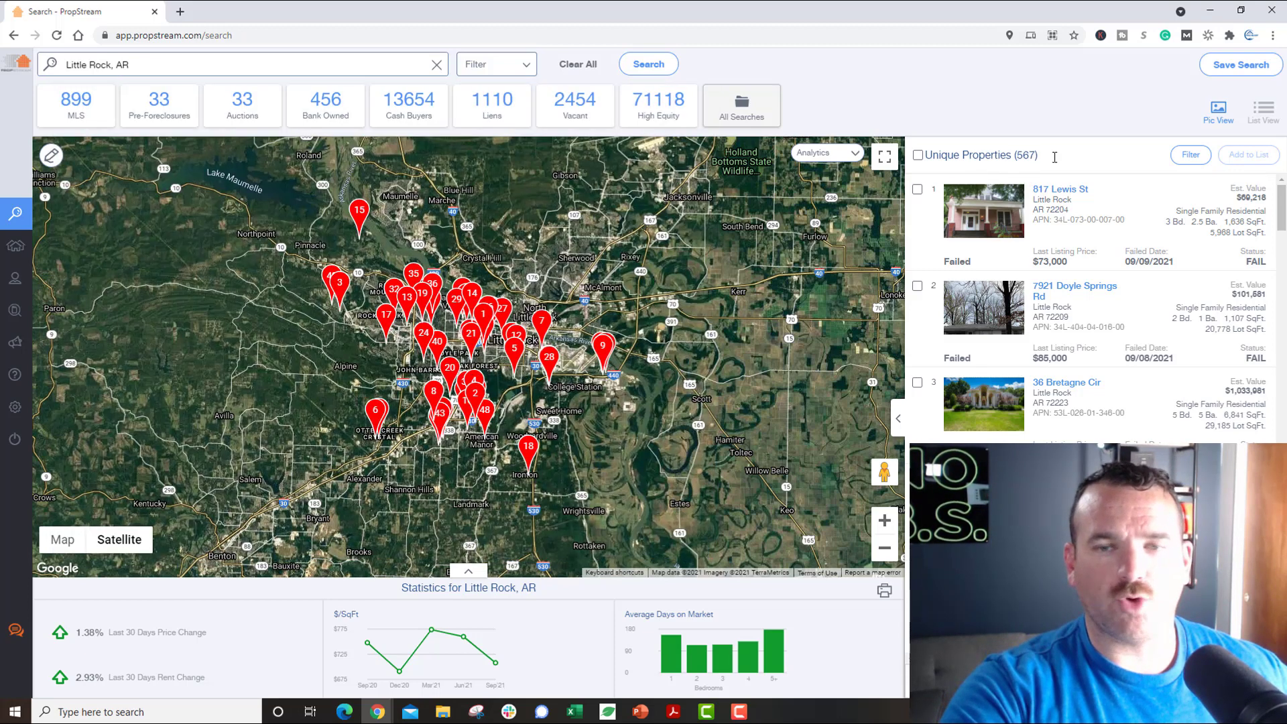
click(516, 68)
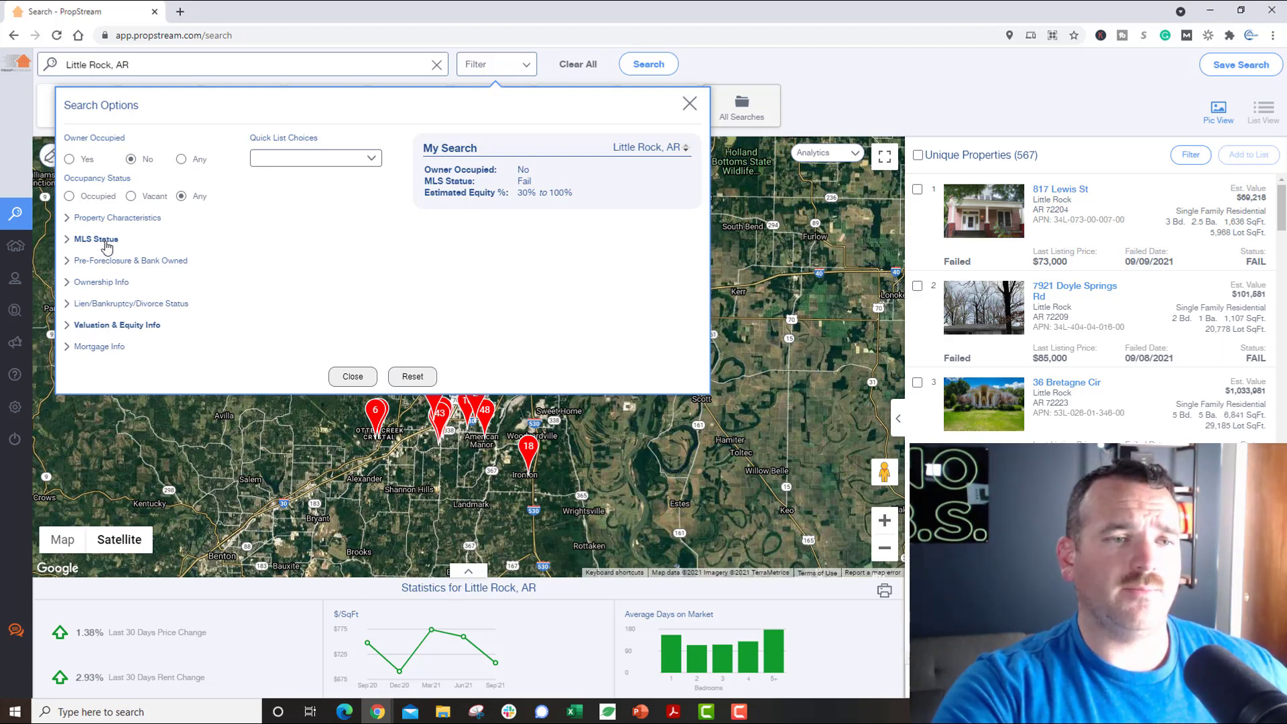
click(101, 239)
click(293, 319)
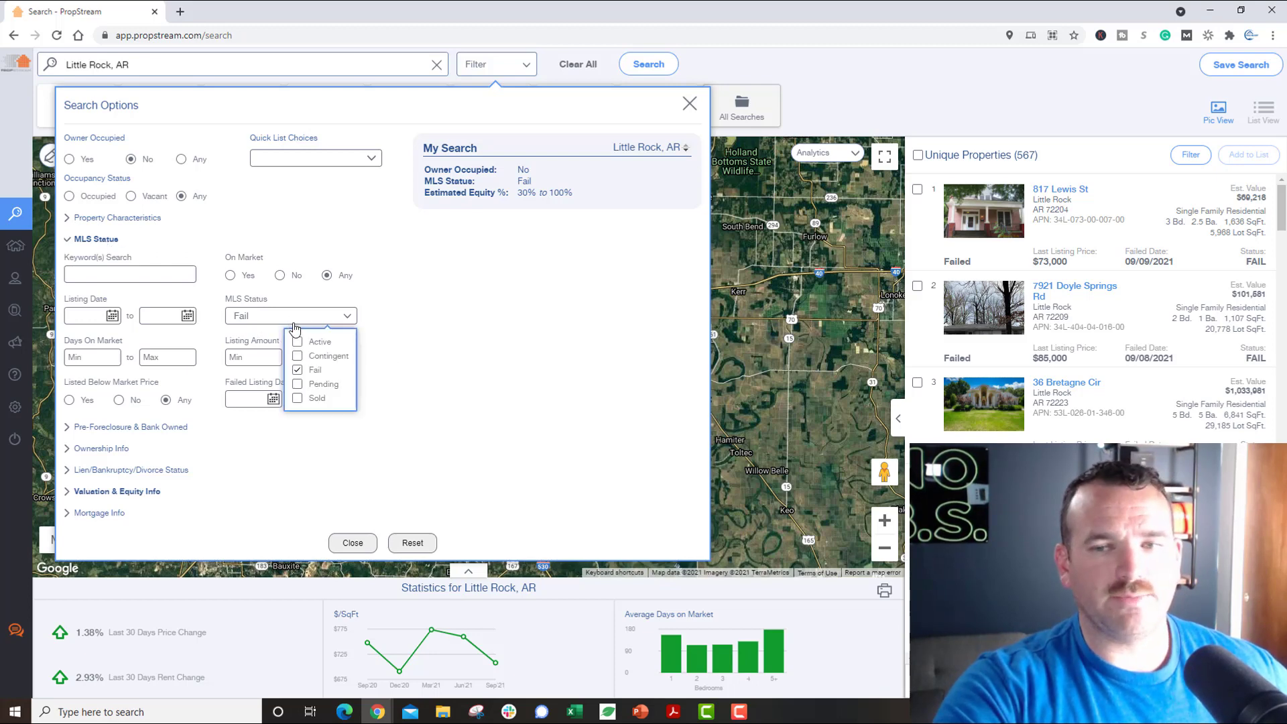
click(540, 336)
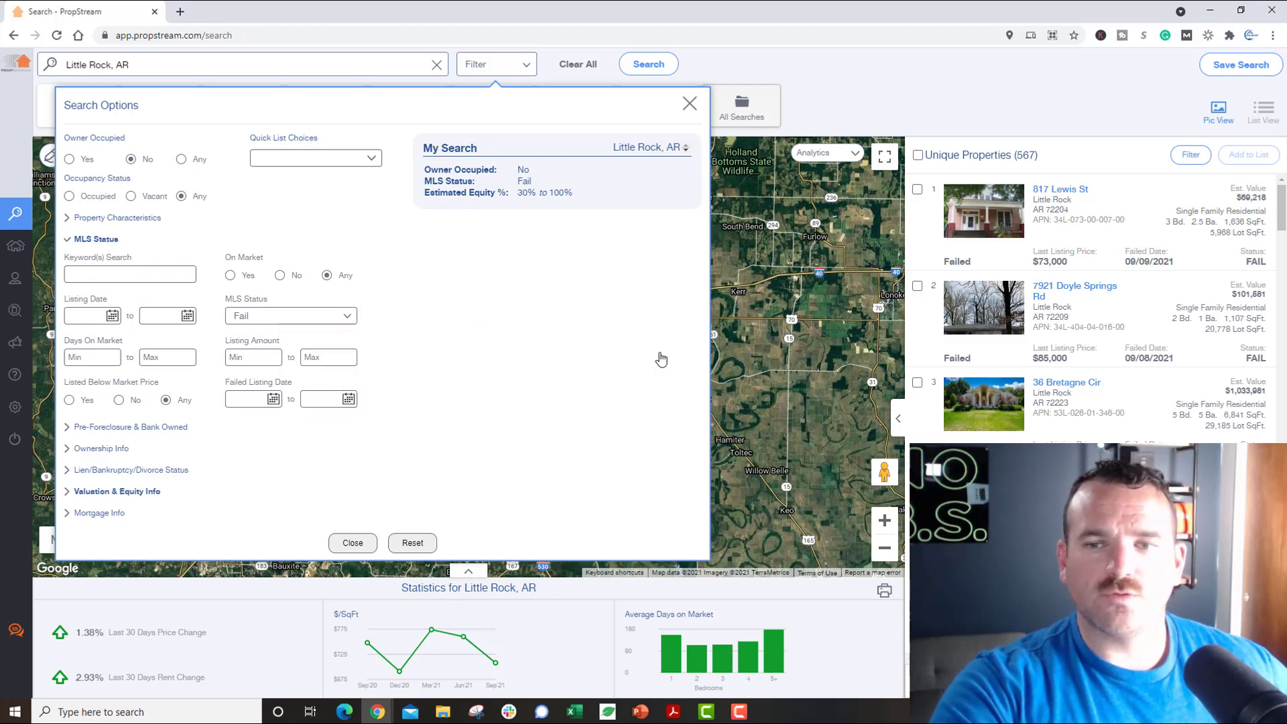
click(1073, 221)
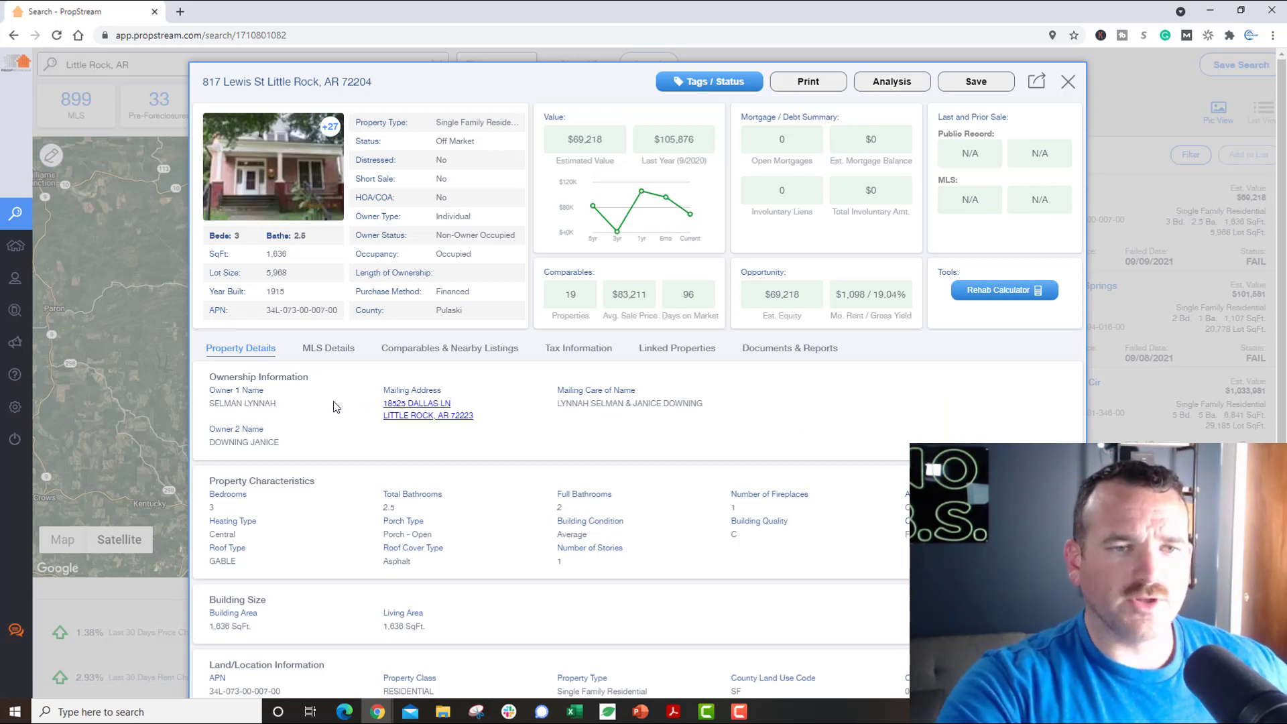
drag(199, 86, 255, 83)
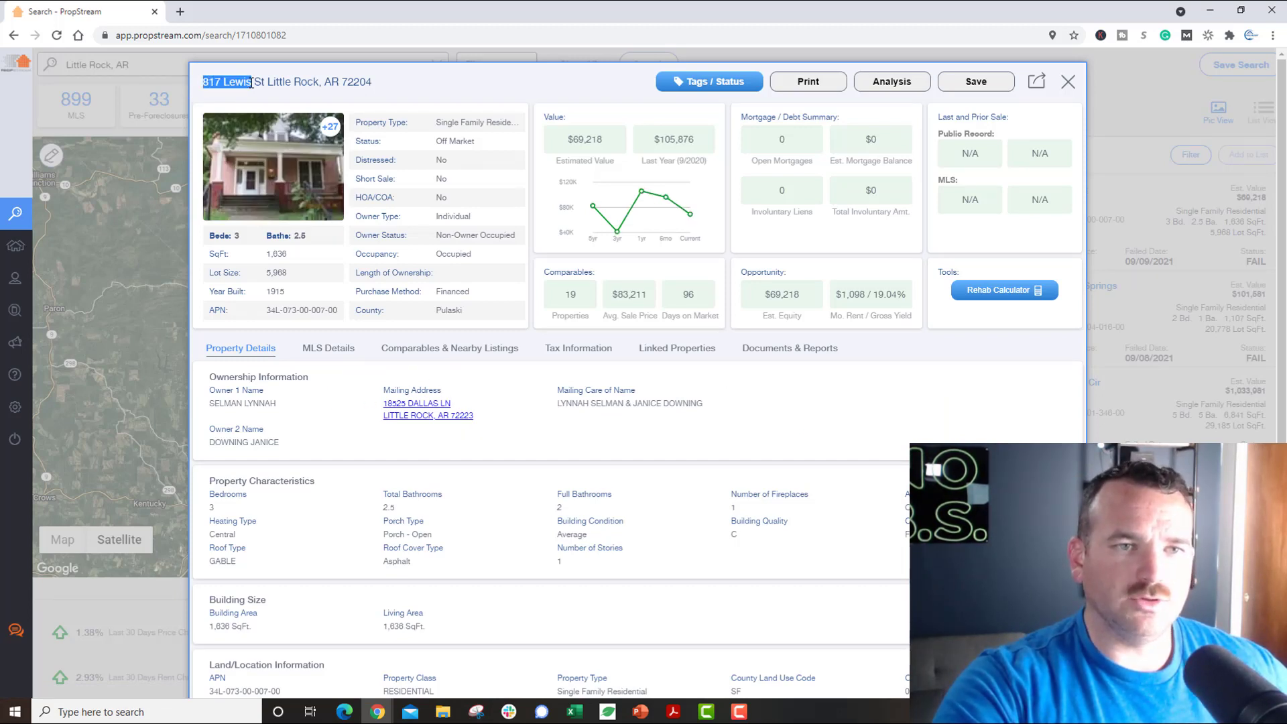
click(391, 407)
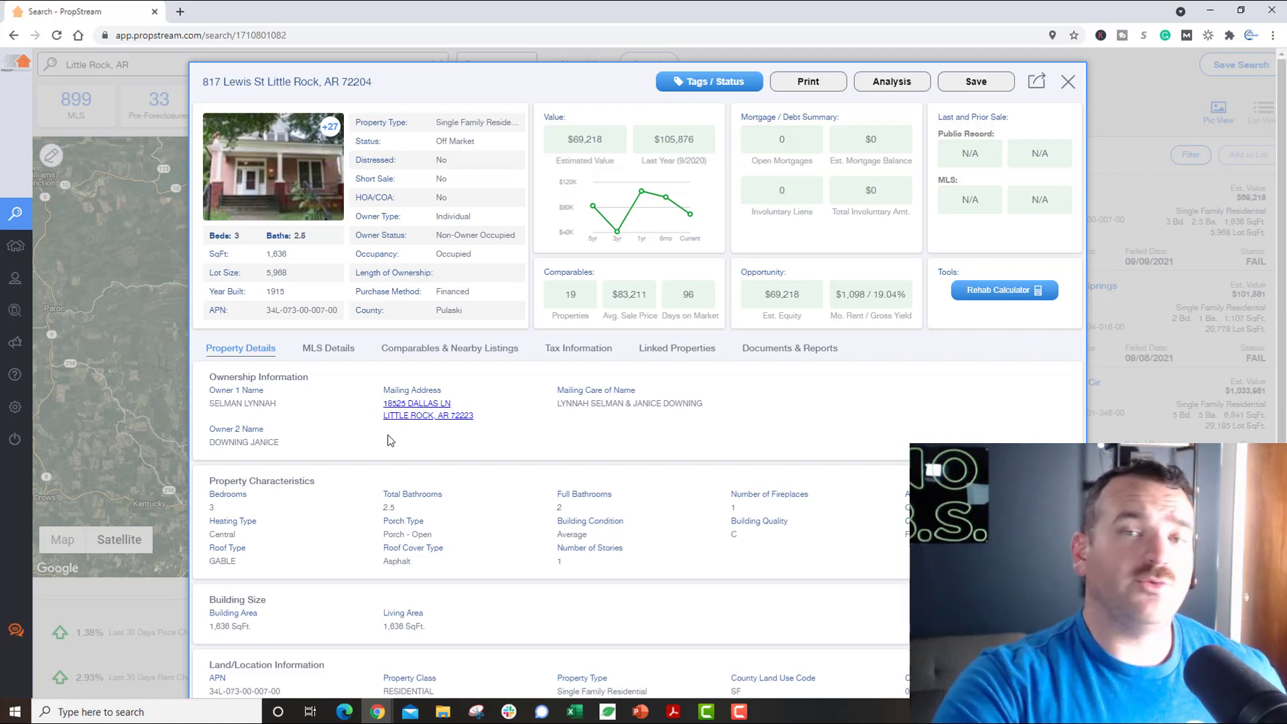
click(333, 355)
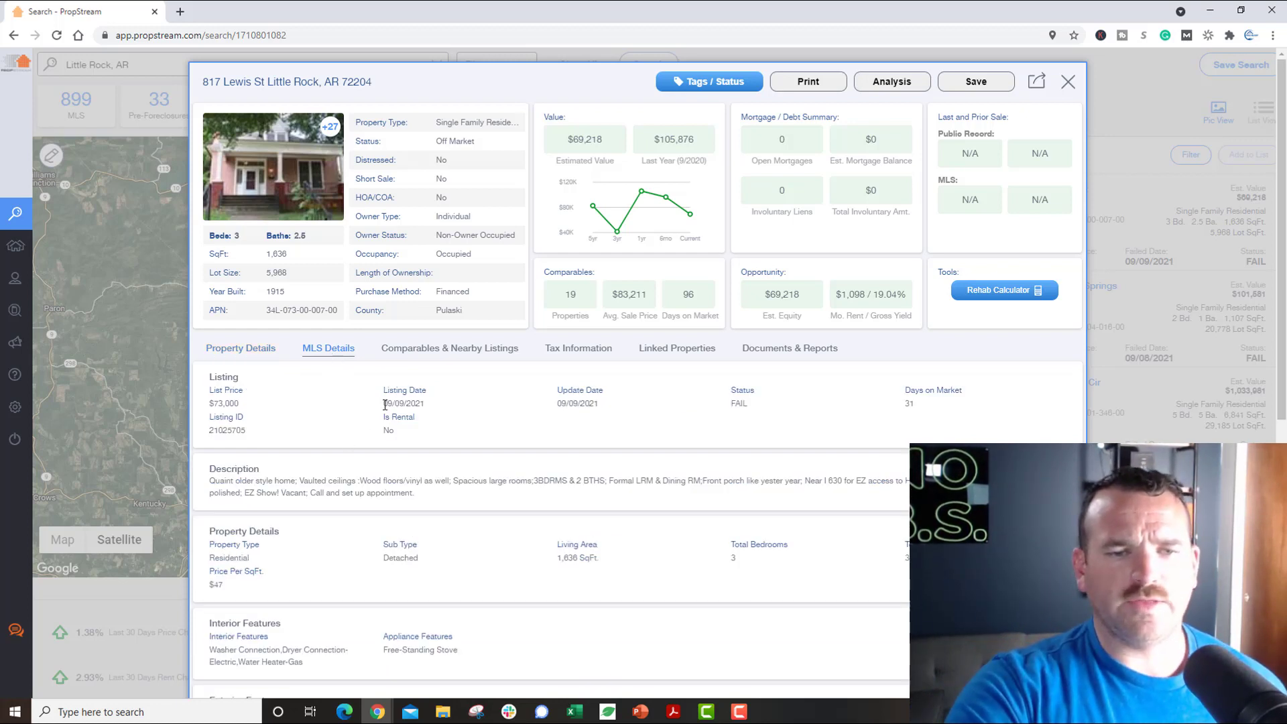
drag(384, 405, 429, 409)
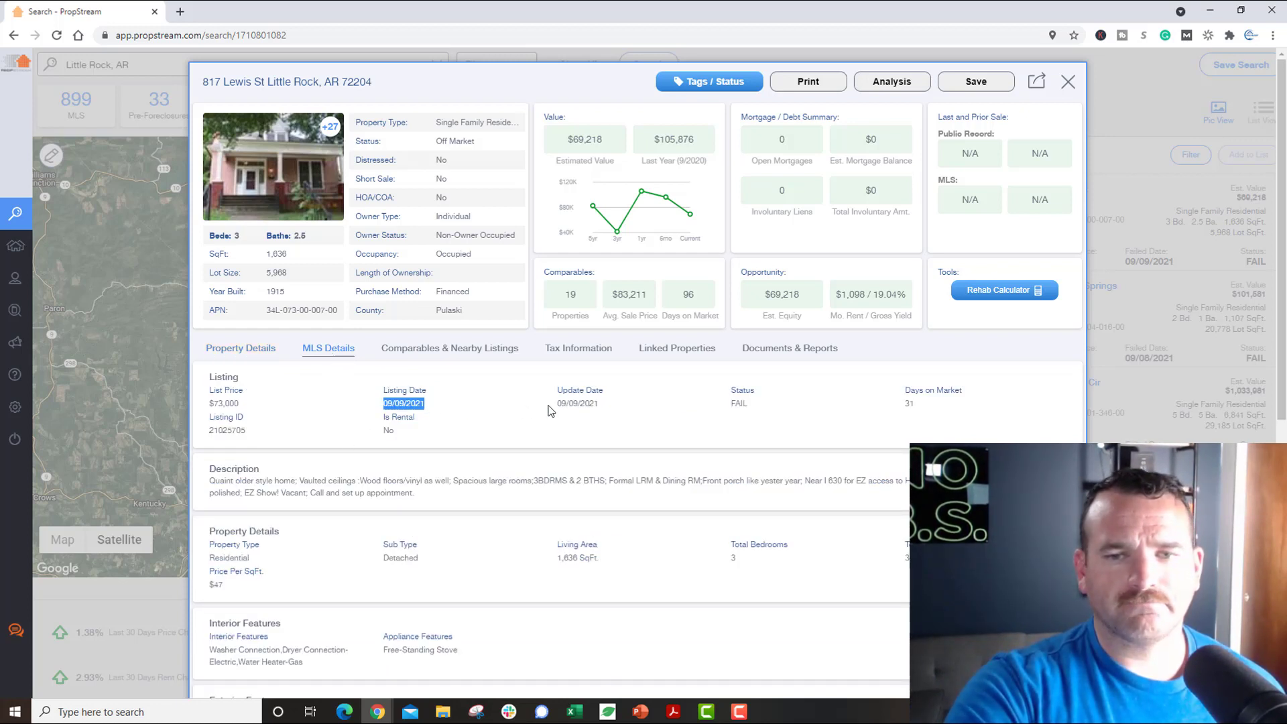
click(748, 407)
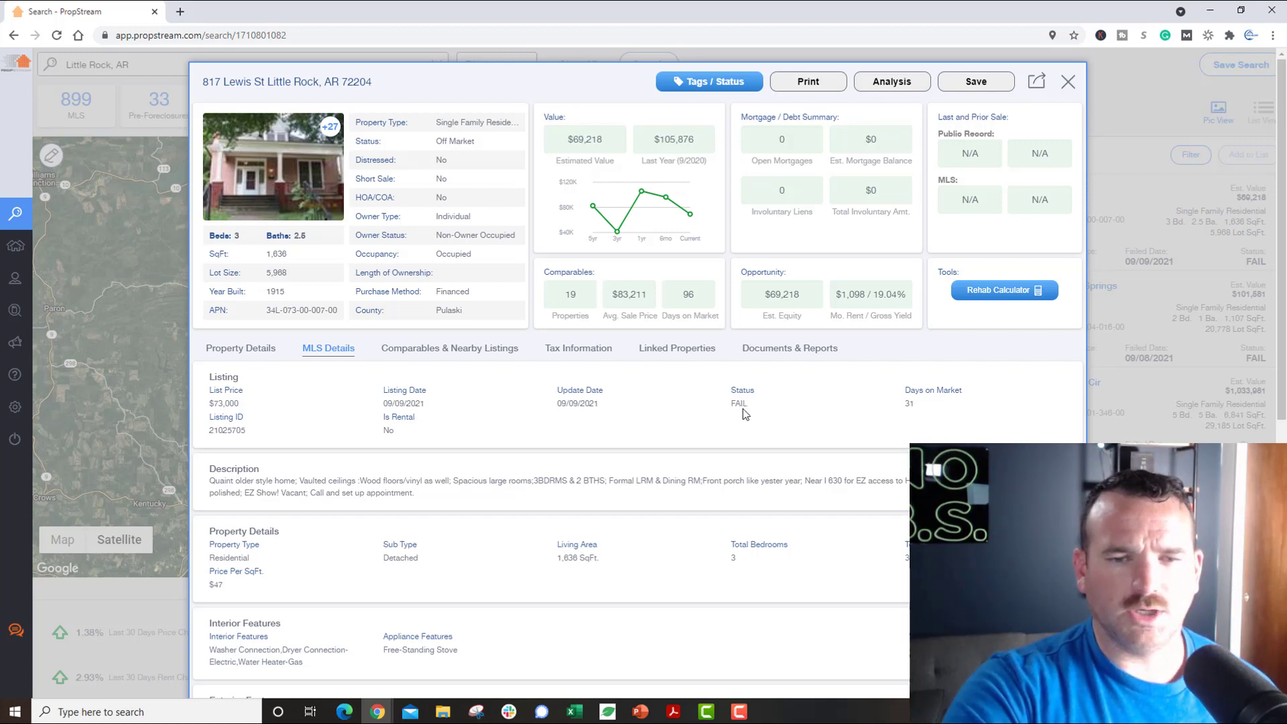
click(1067, 82)
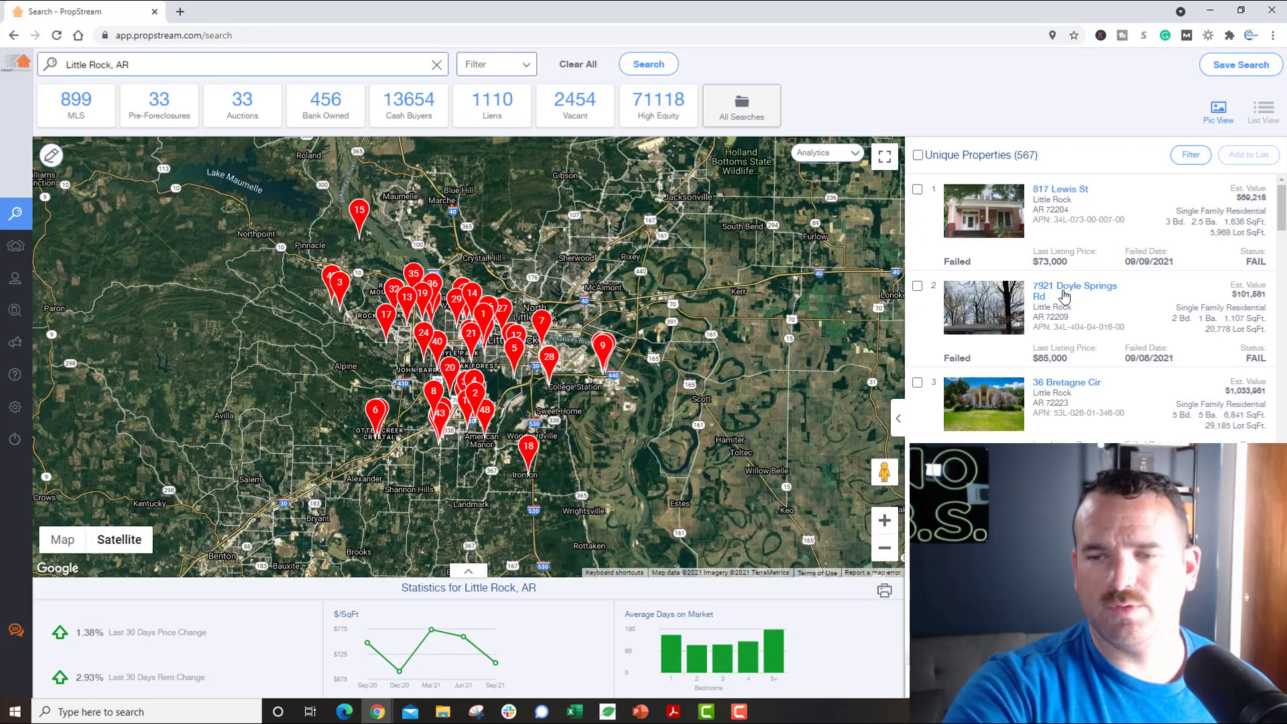
click(563, 480)
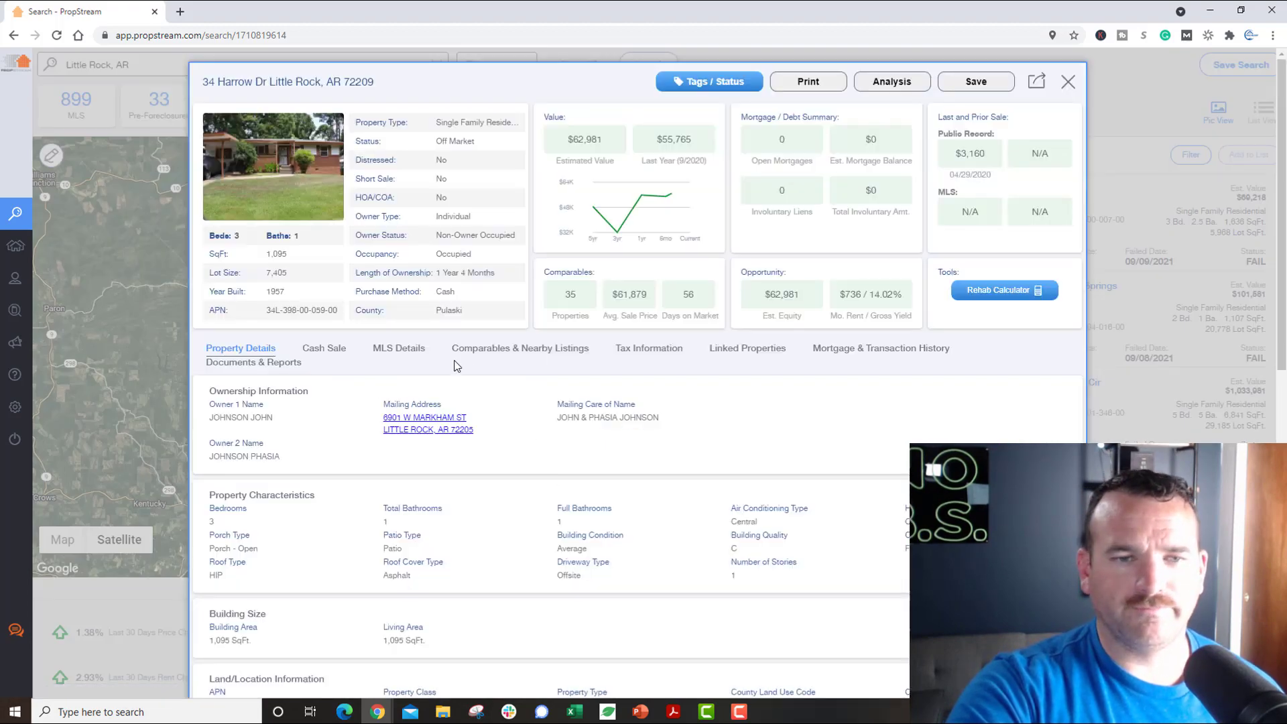
click(421, 352)
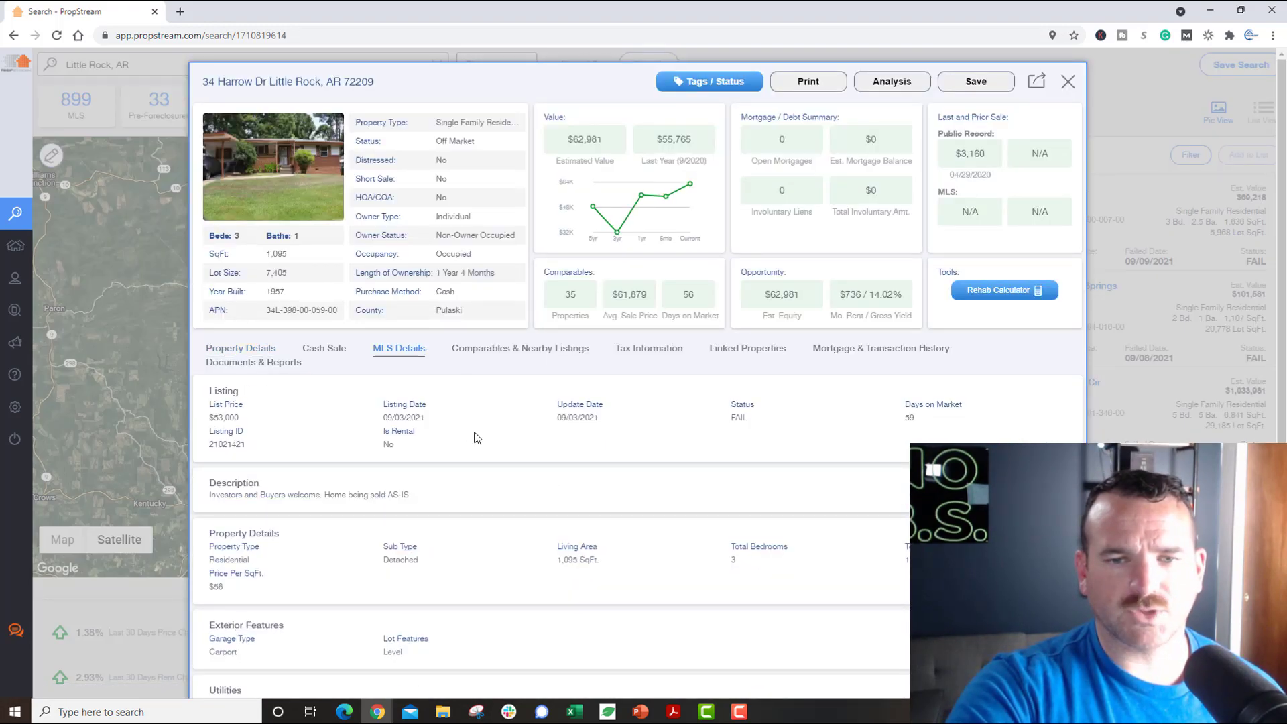
click(1068, 82)
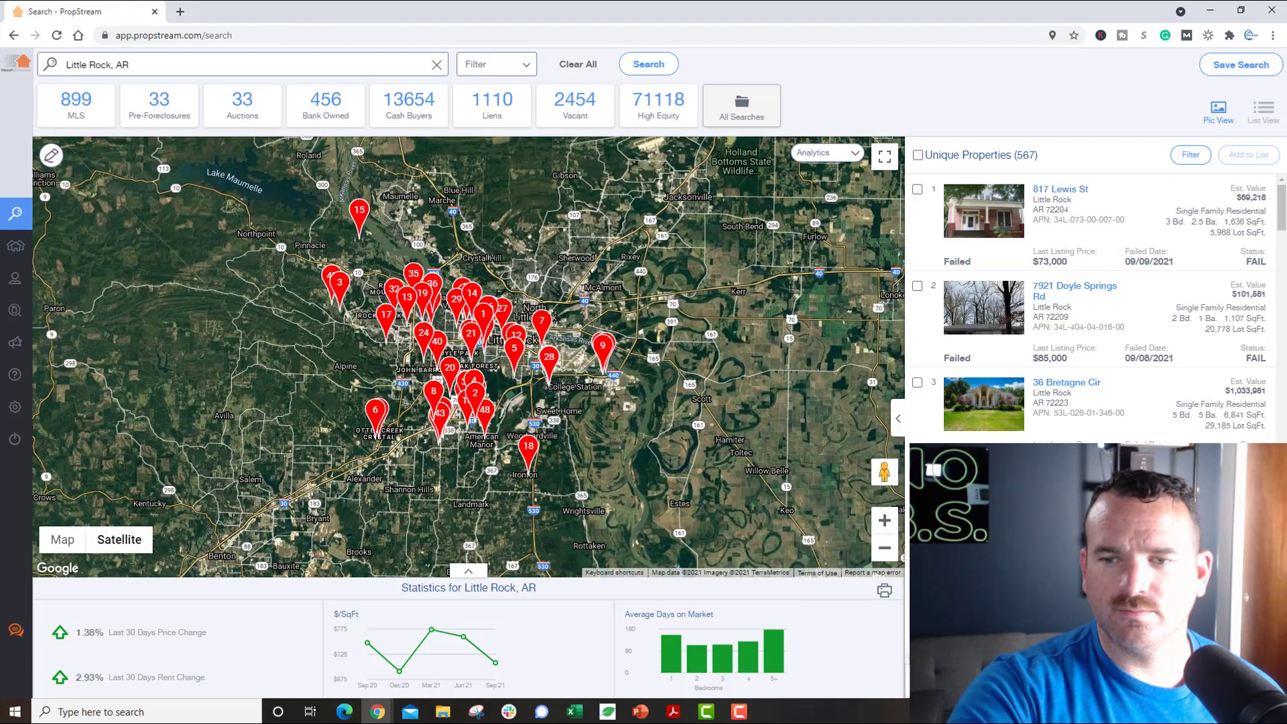
scroll(1066, 470, down, 3)
click(1056, 471)
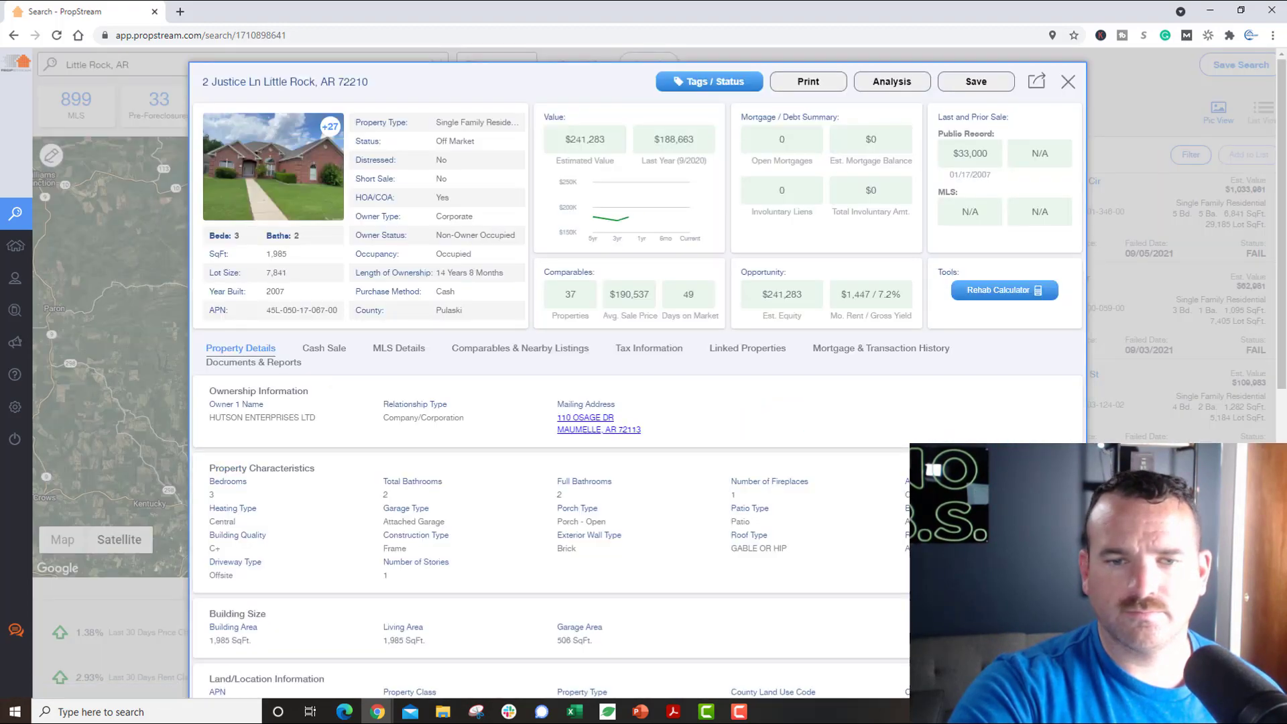
click(413, 356)
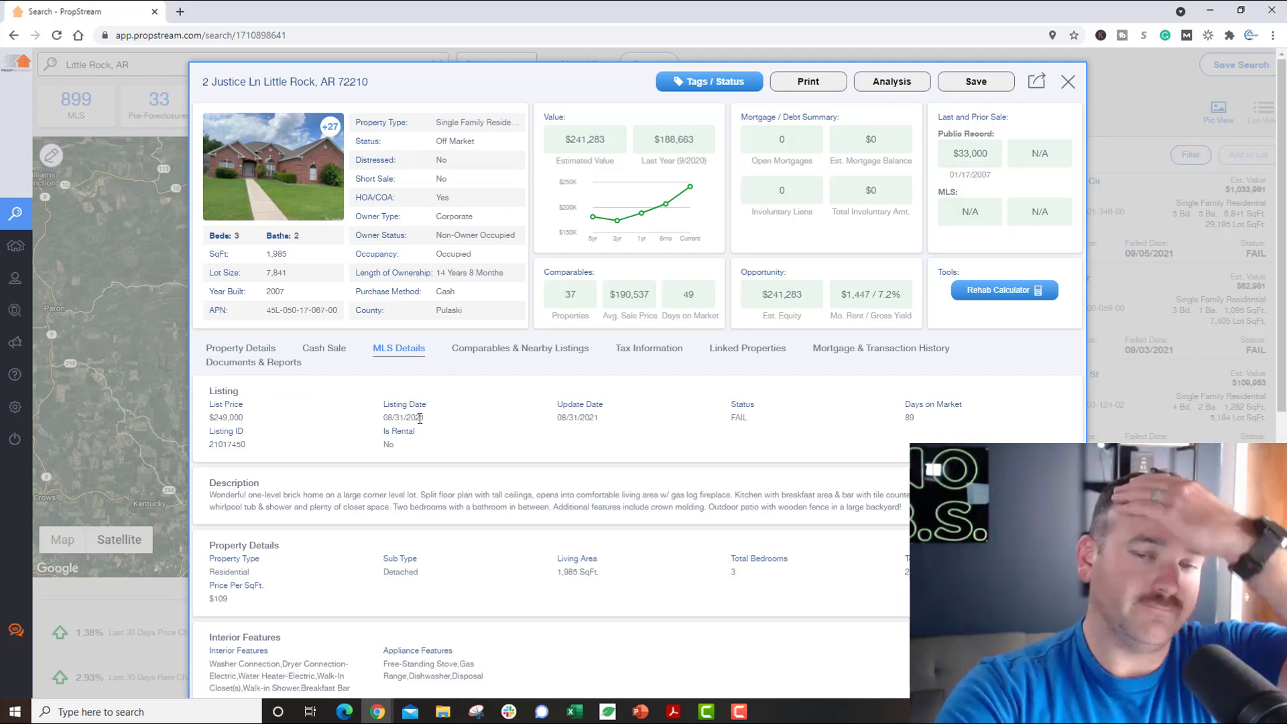
double_click(909, 418)
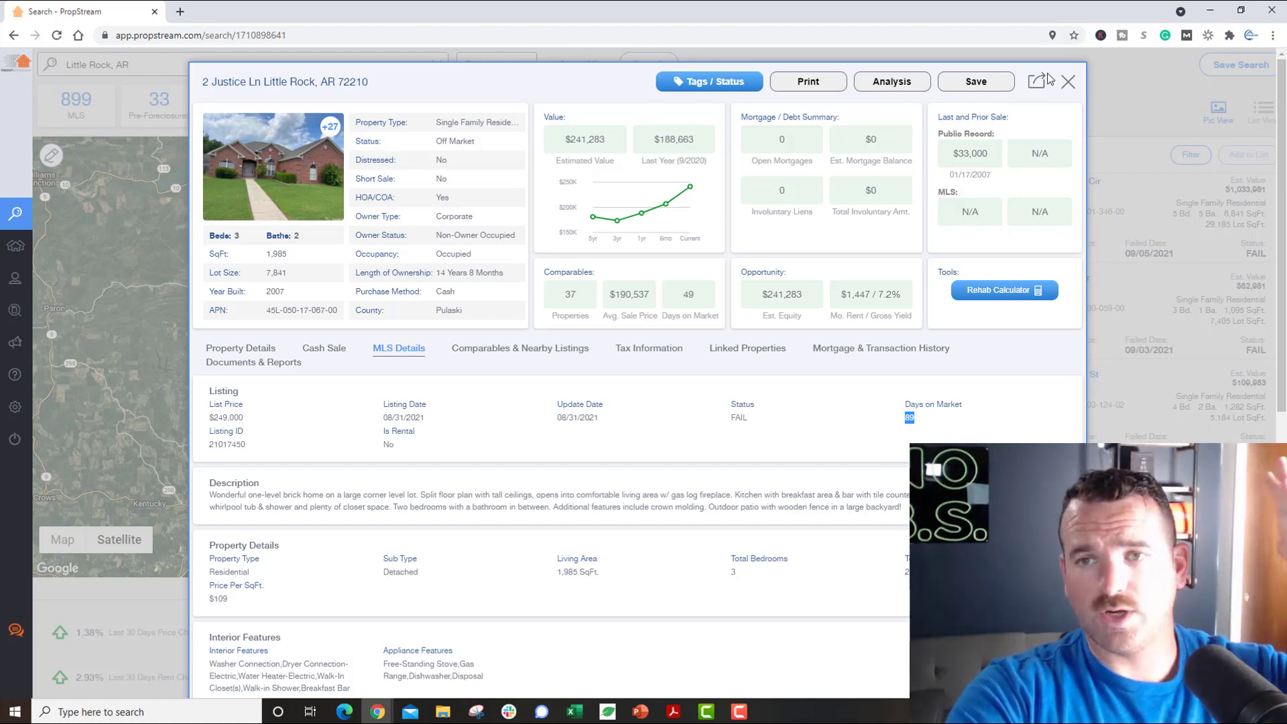
click(1068, 81)
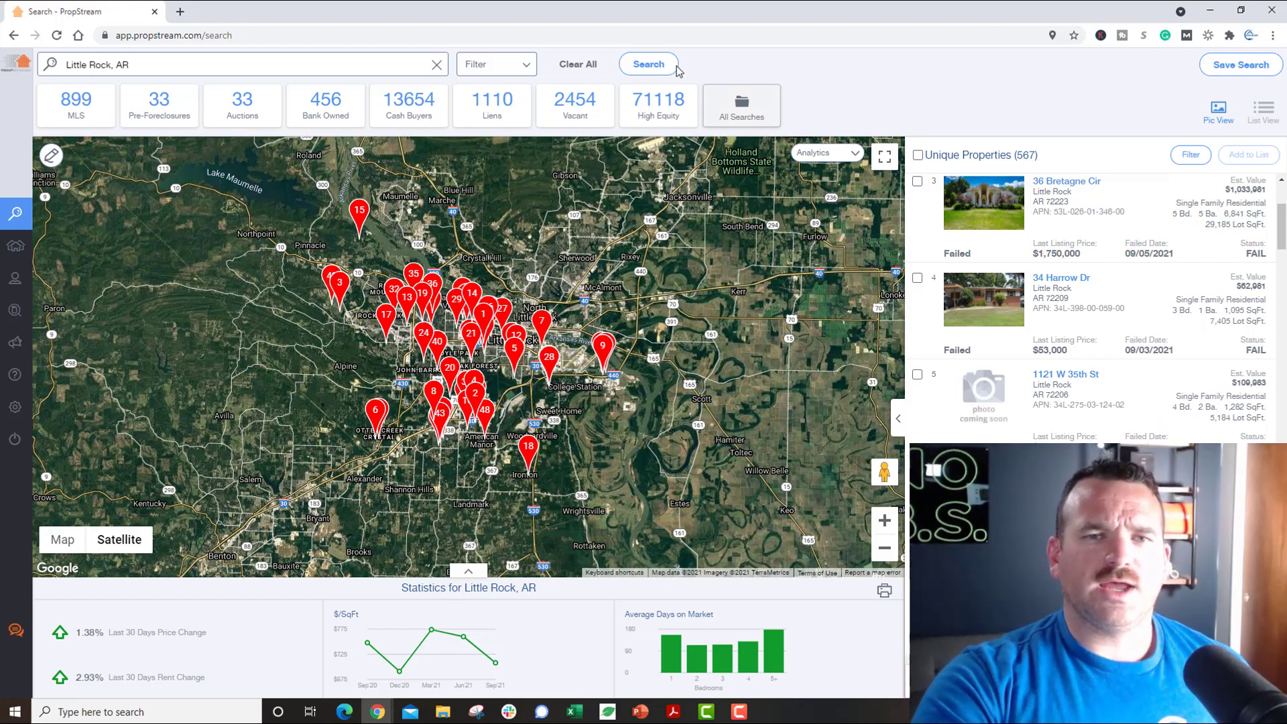
Step: Remove the Fail MLS status filter from the search options
click(516, 67)
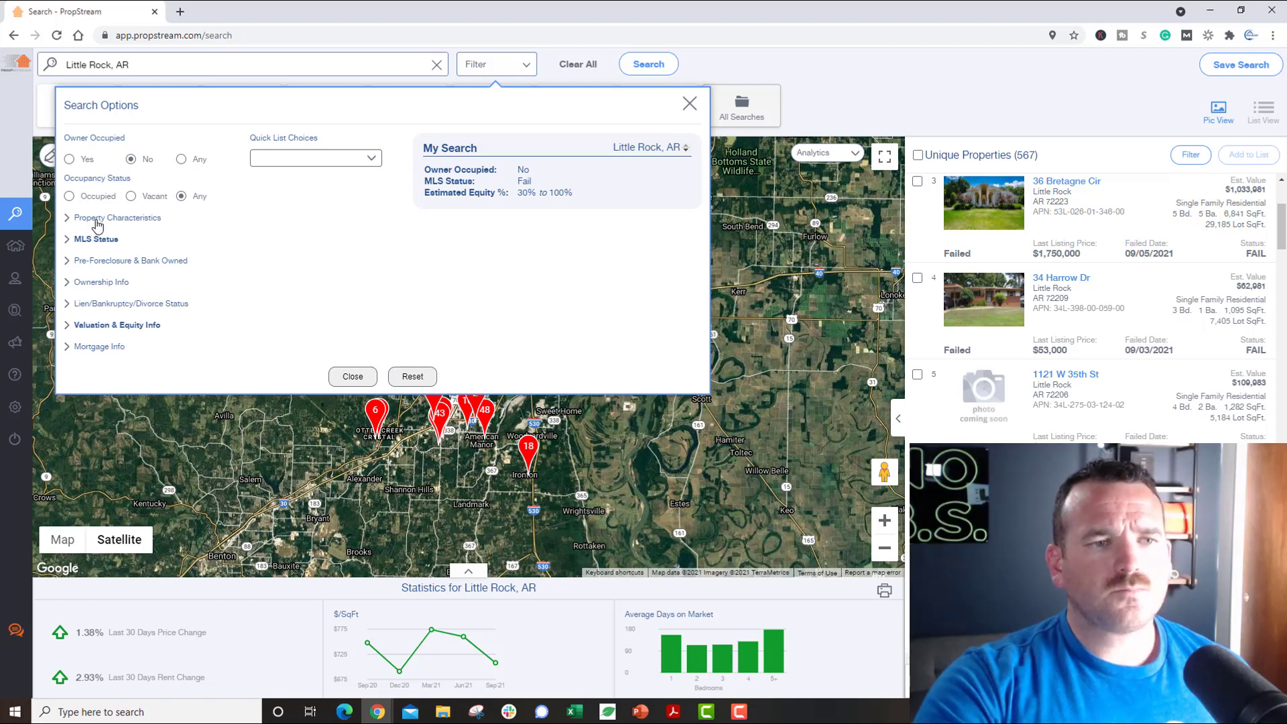
click(101, 242)
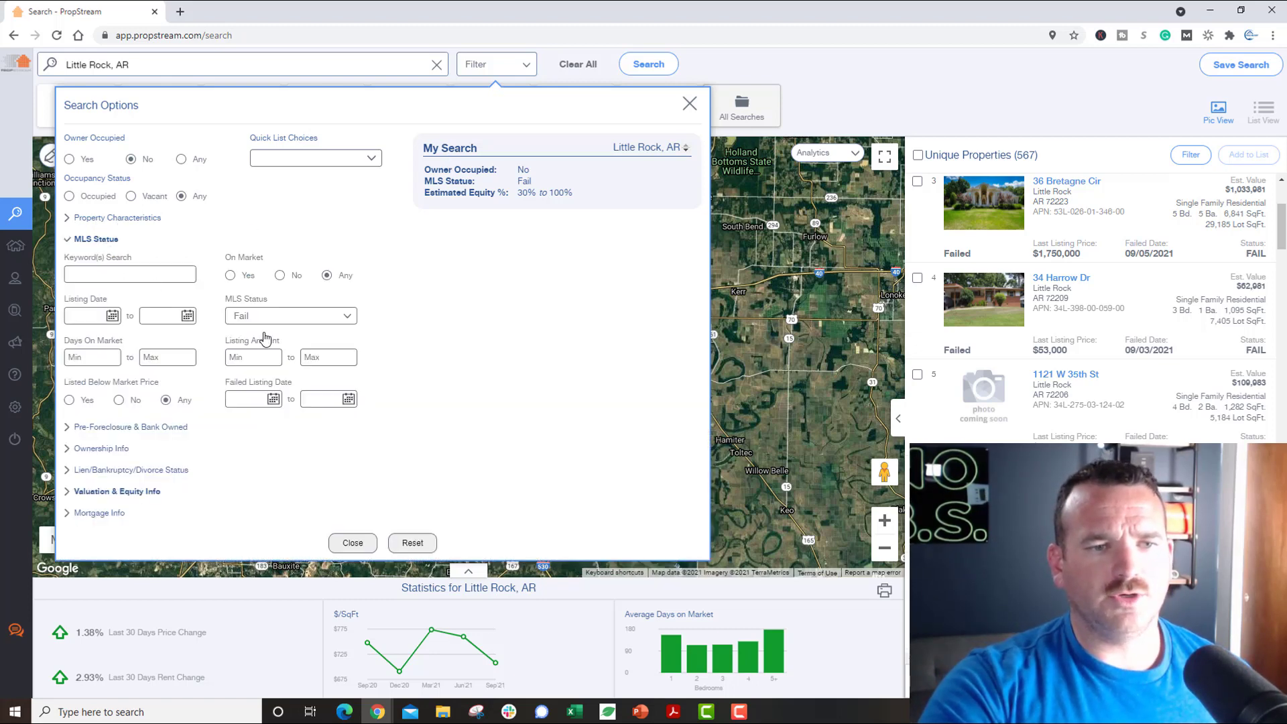
click(283, 318)
click(298, 370)
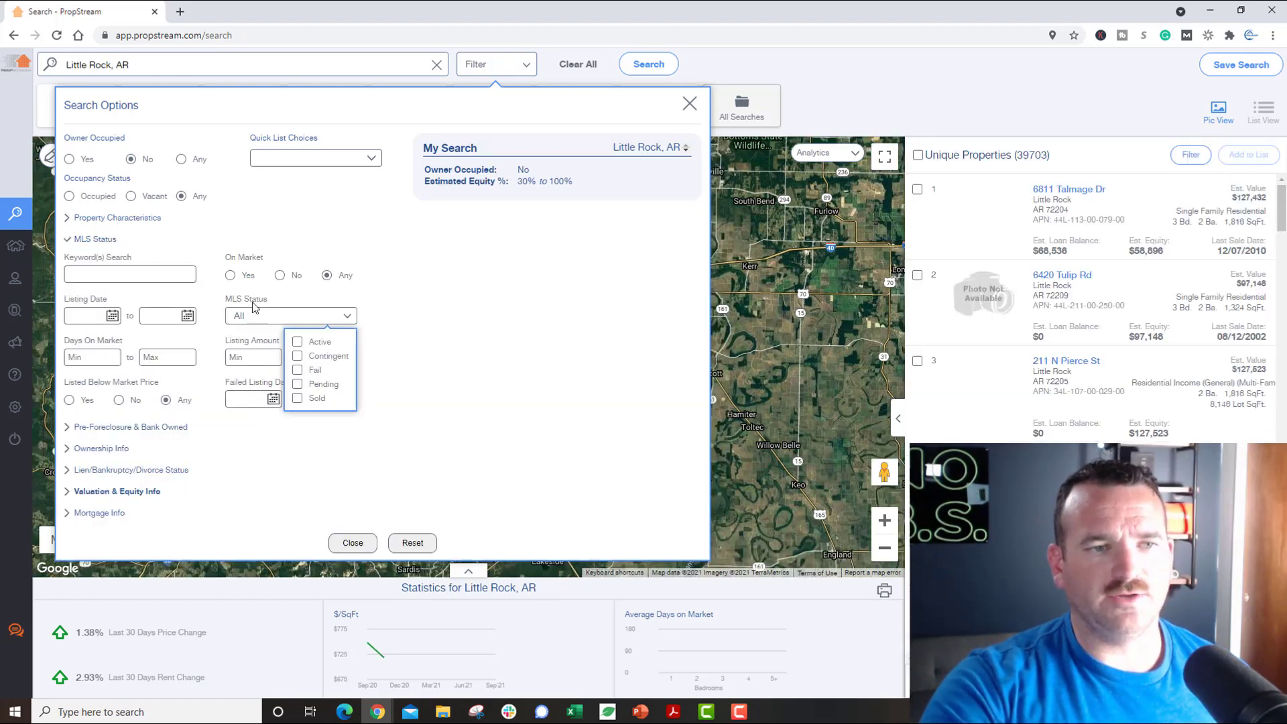
Step: Try Multi-Family 2-4, Multi-Family 5+, Single Family, Dairy Farm and Poultry Farm property types, keeping none
click(111, 217)
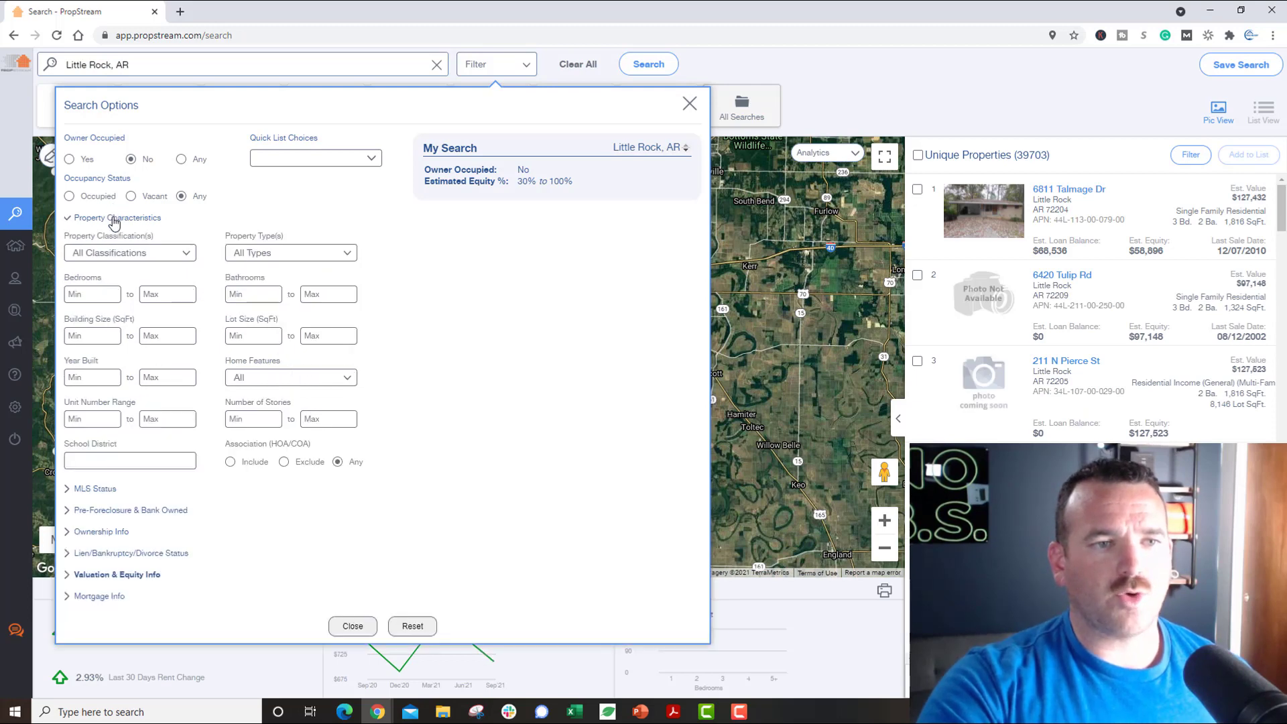
click(261, 253)
click(207, 330)
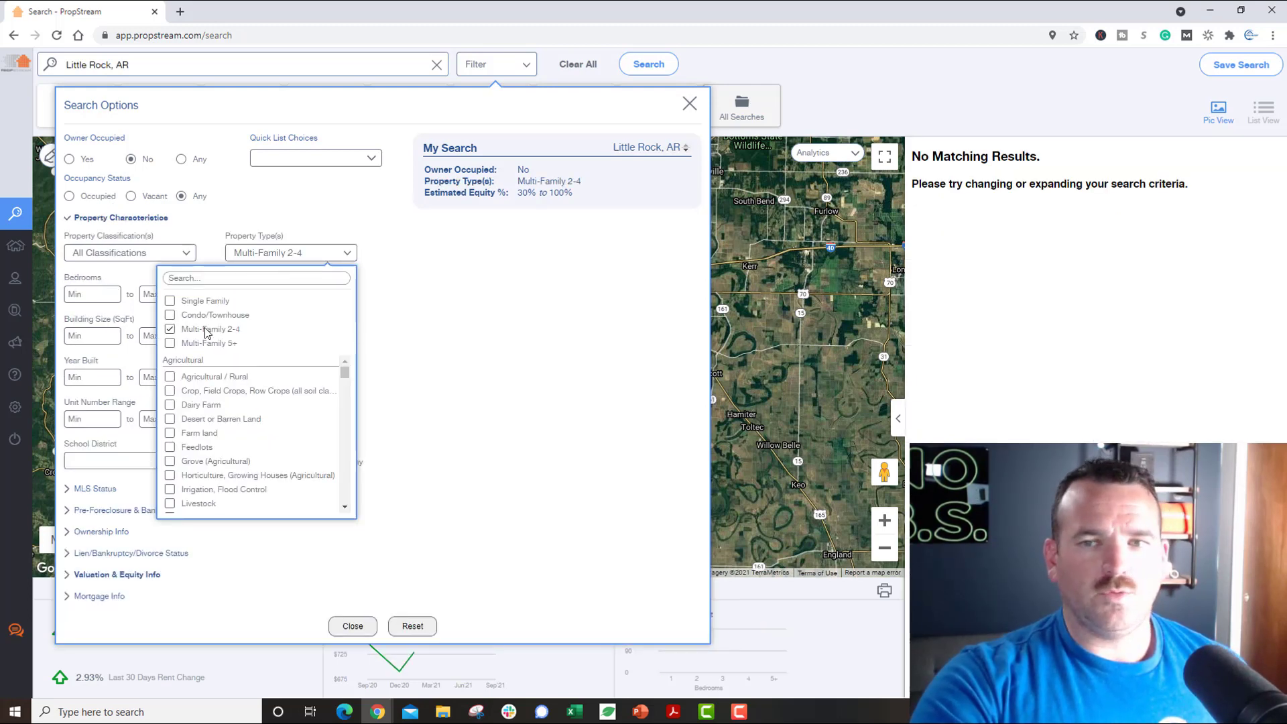
click(207, 330)
click(171, 343)
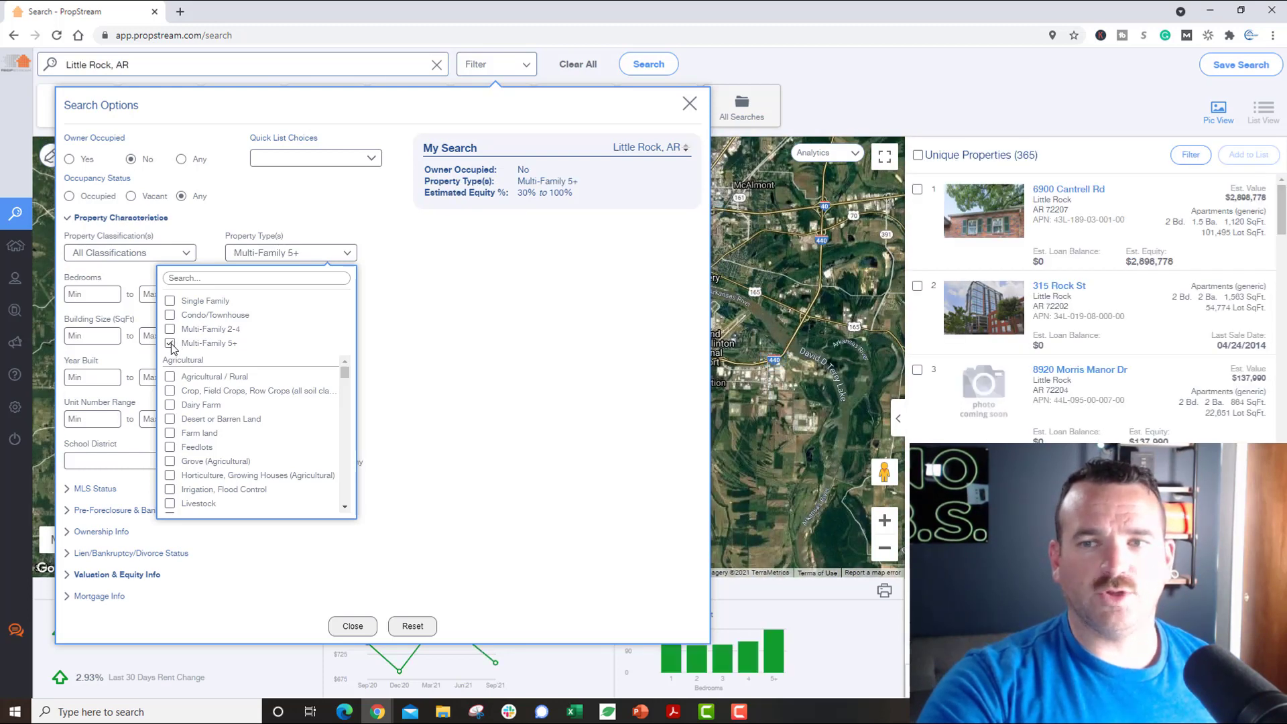
click(171, 343)
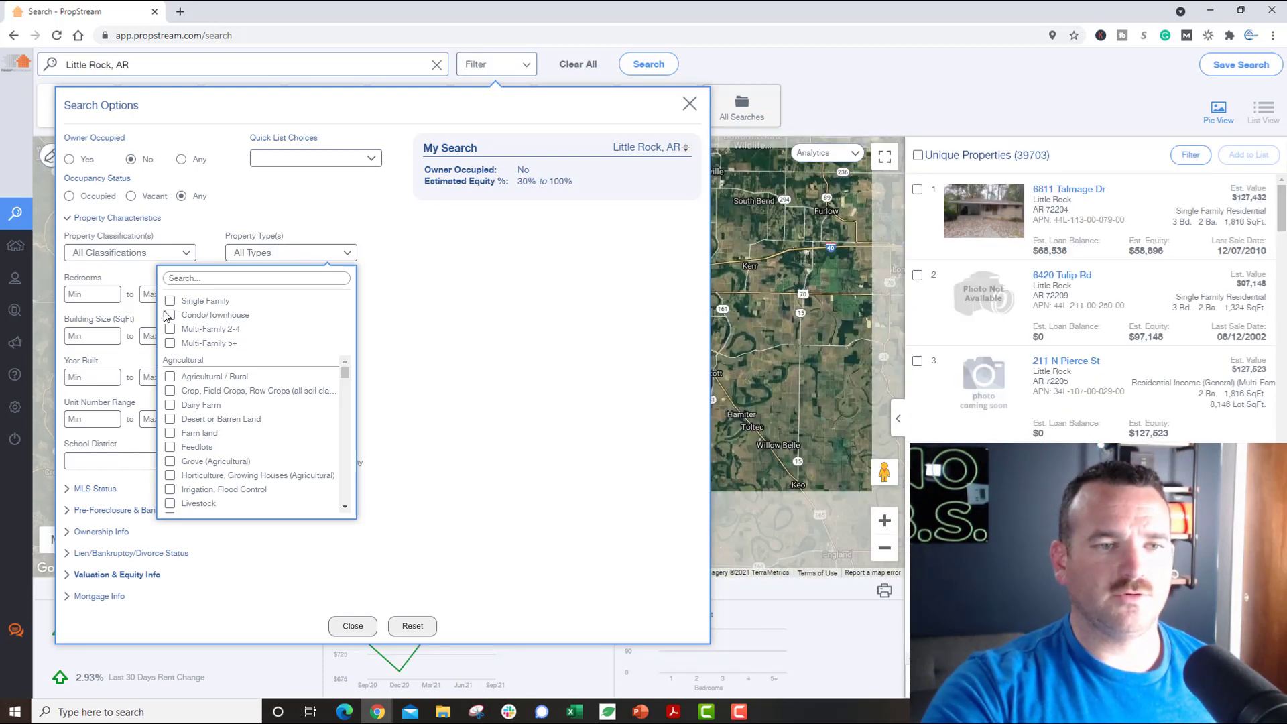
click(171, 302)
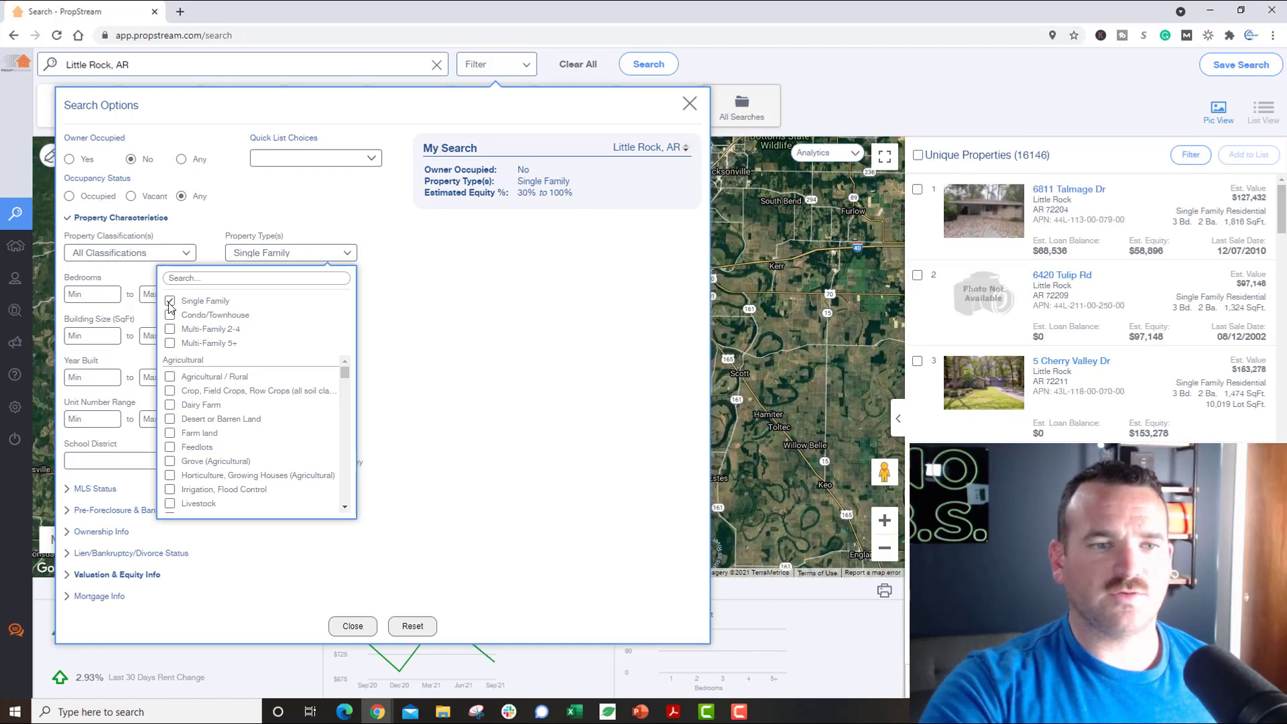
click(169, 303)
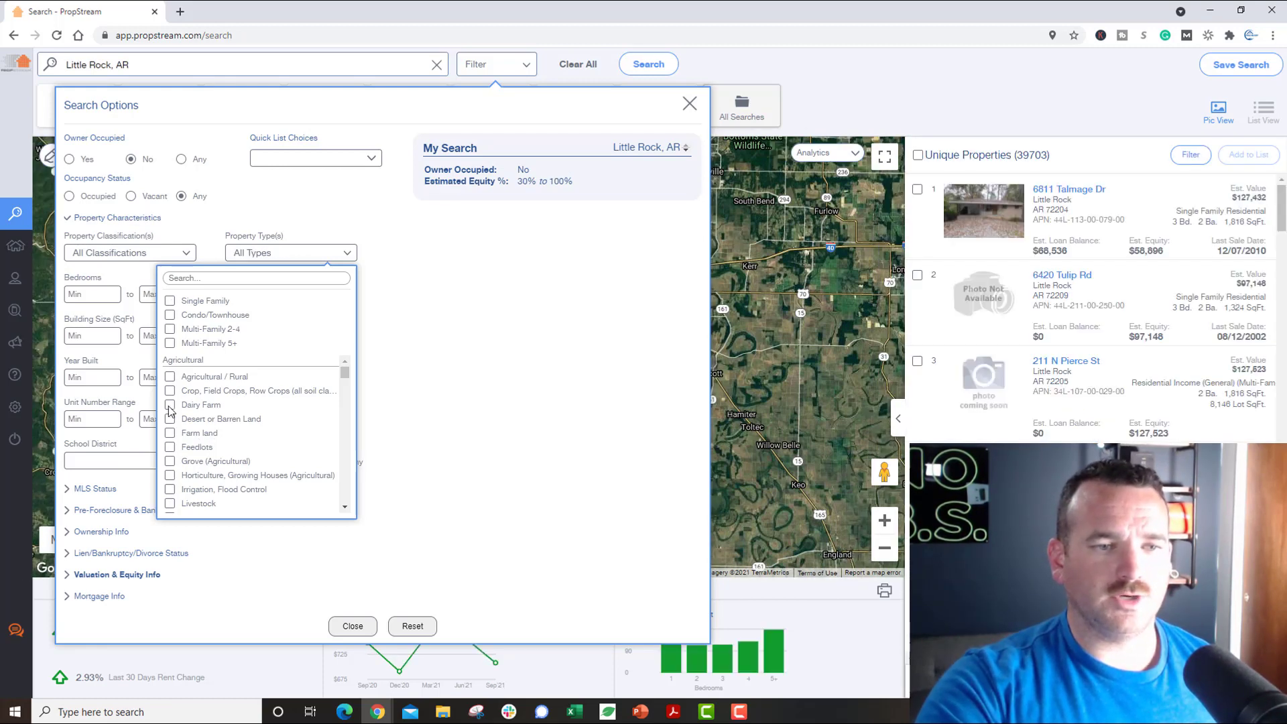
click(170, 405)
click(169, 405)
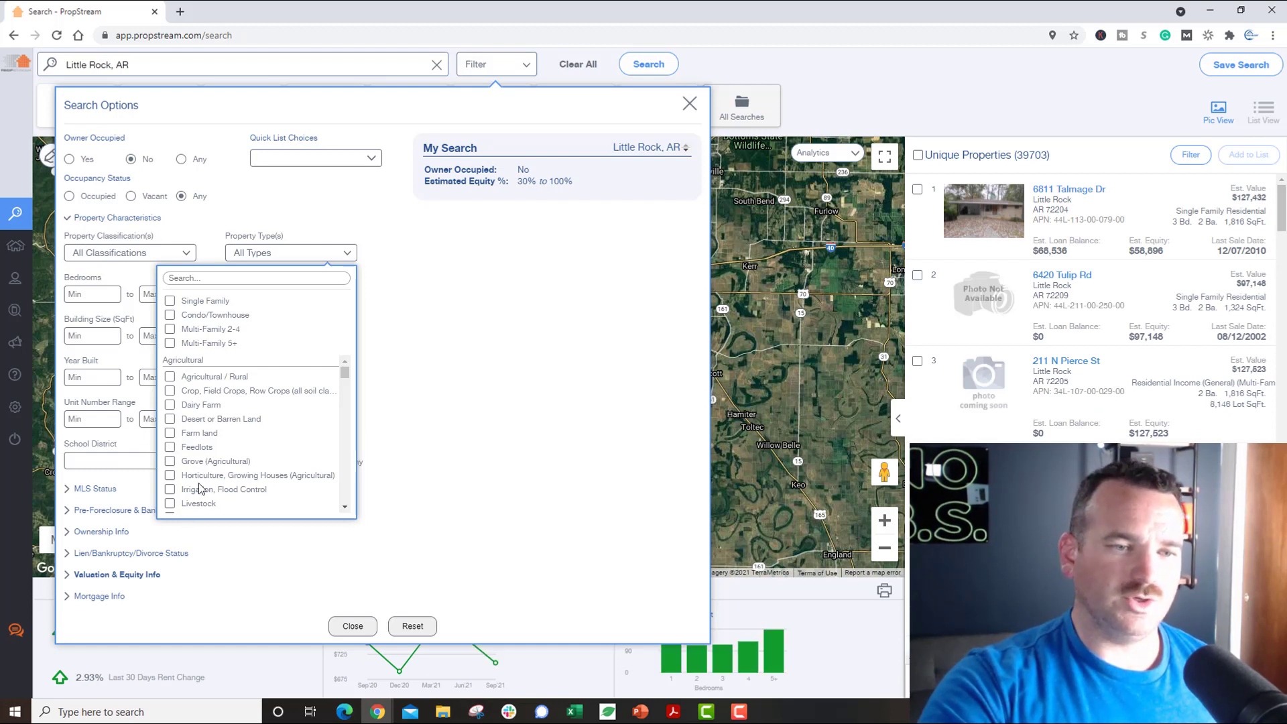
scroll(209, 469, down, 5)
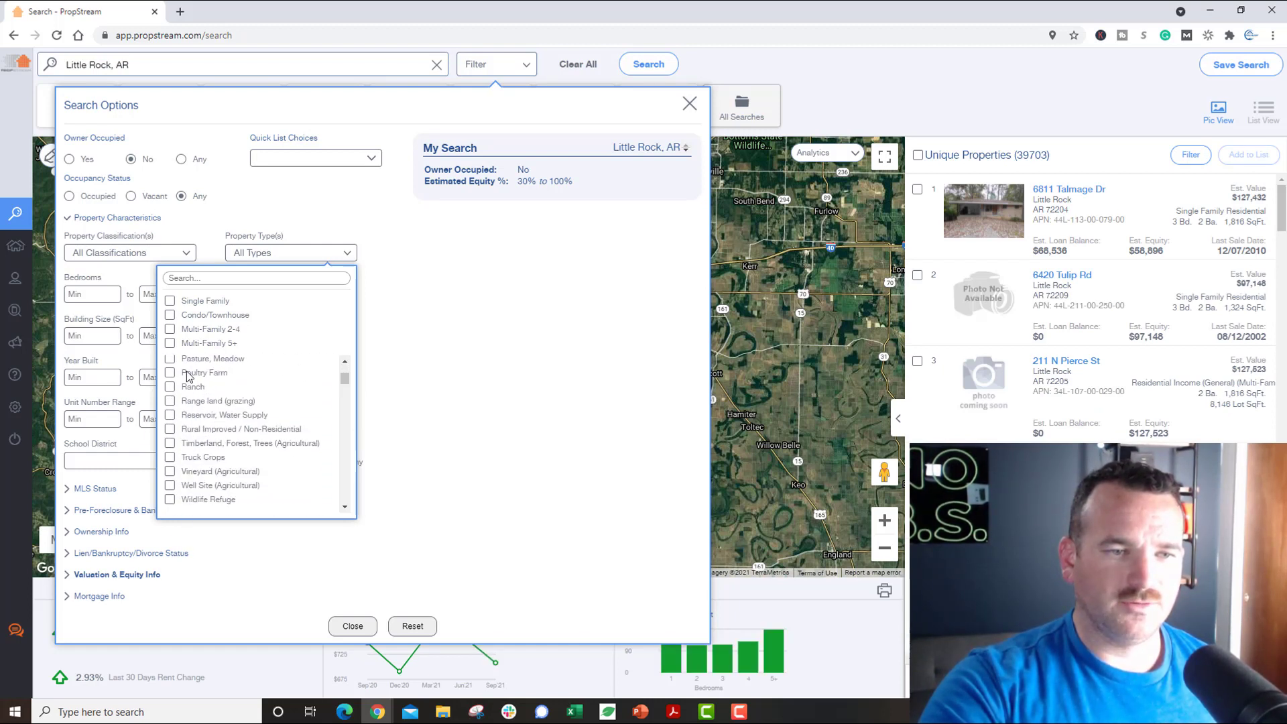
click(173, 375)
click(172, 376)
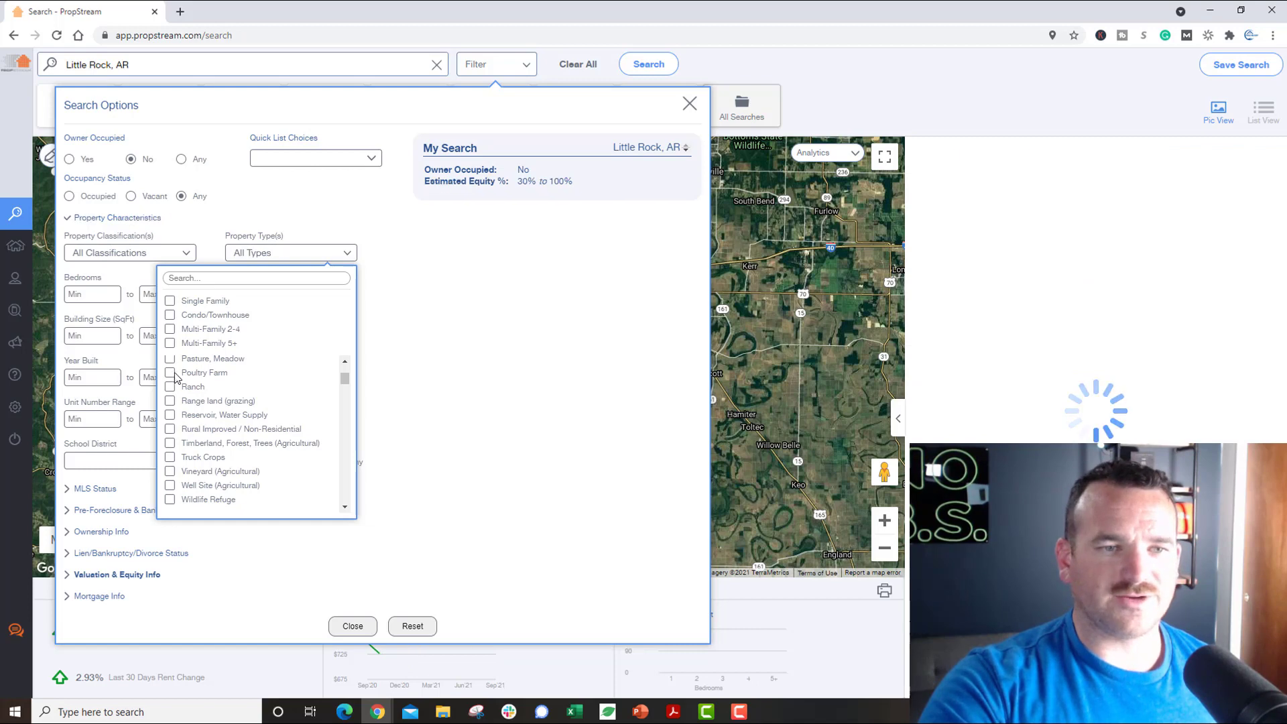
click(431, 347)
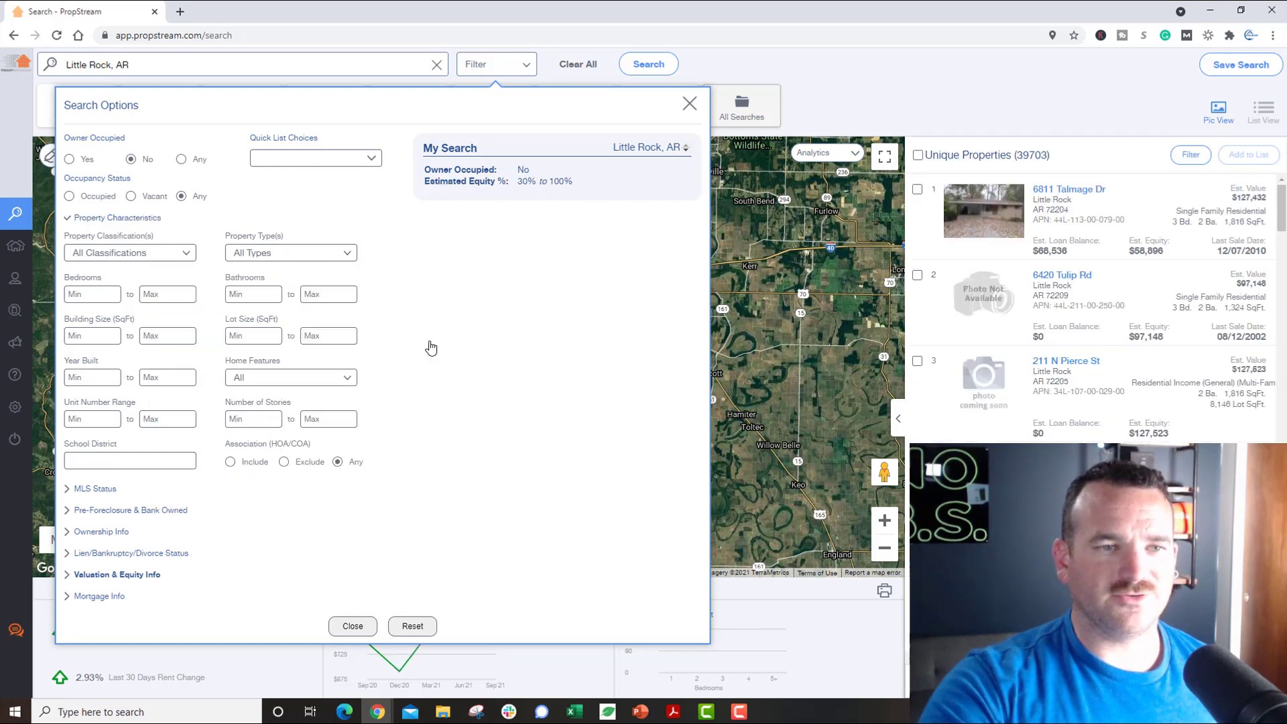
Step: Try the Residential property classification, then remove it again
click(183, 254)
click(158, 280)
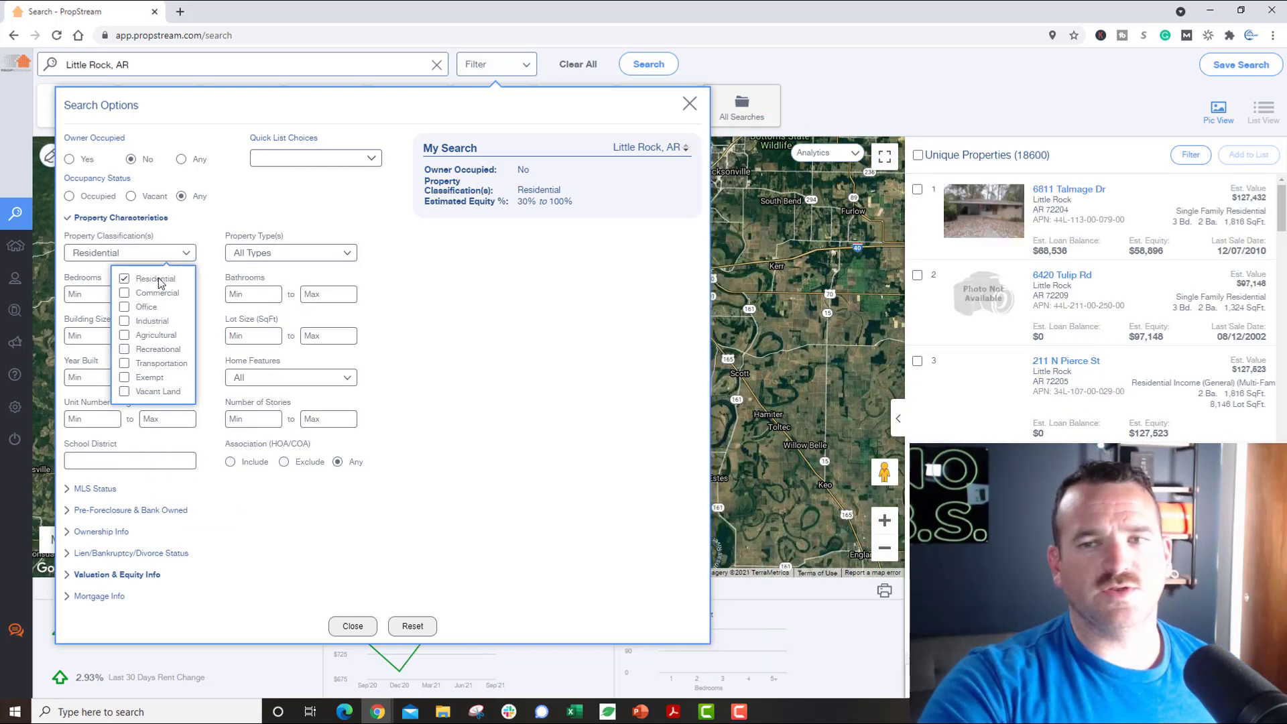
click(158, 279)
click(184, 260)
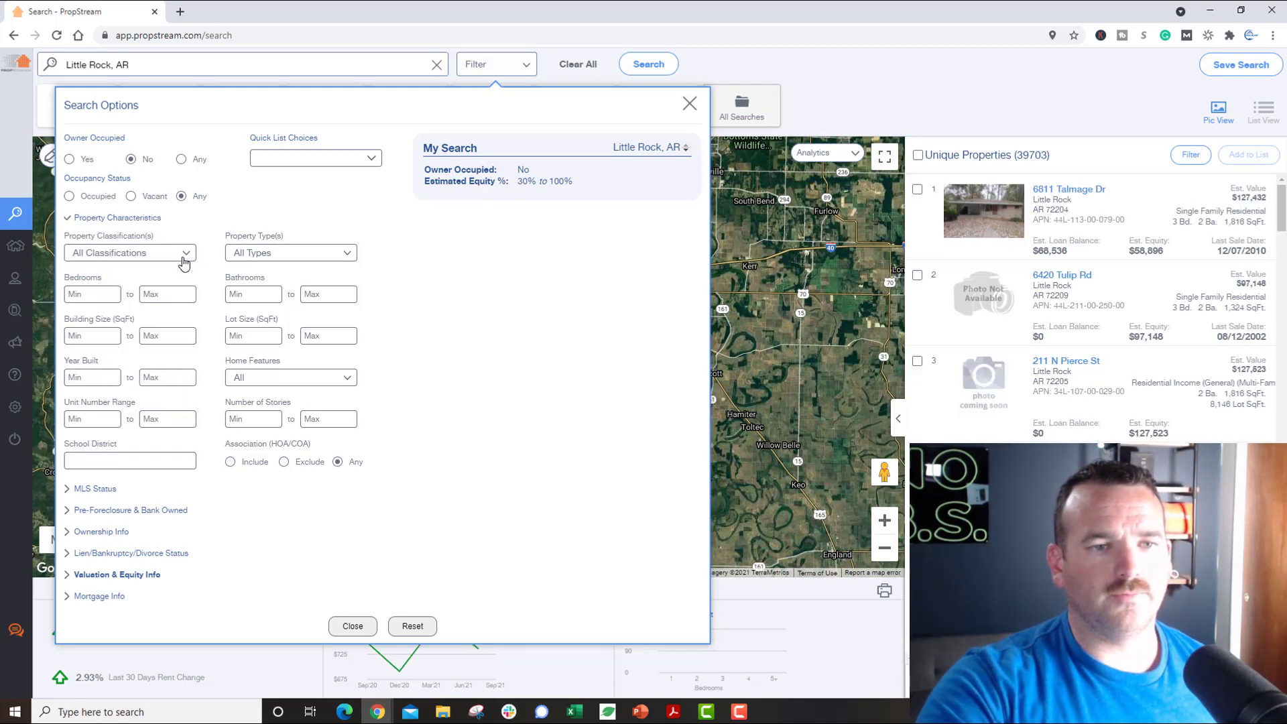
Step: Set Bathrooms Min 3, Property Type Single Family and Building Size Min 1000
click(244, 293)
text(3)
click(275, 255)
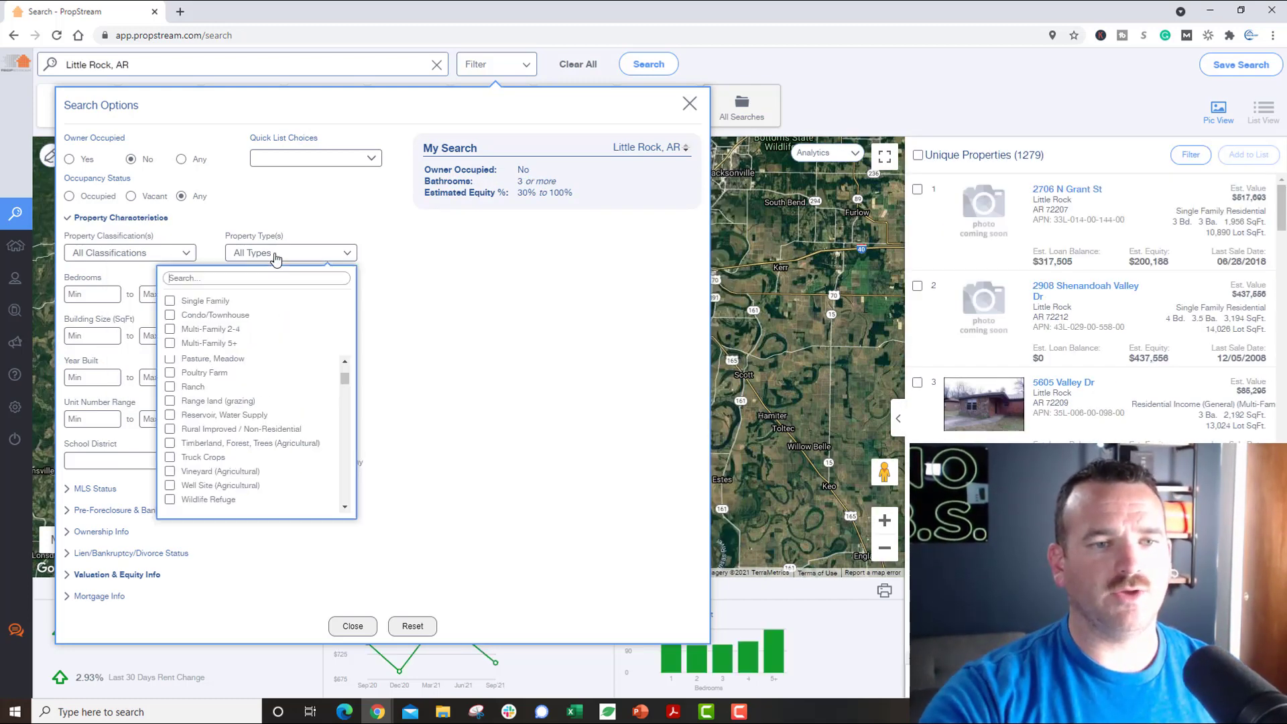
click(185, 302)
click(480, 324)
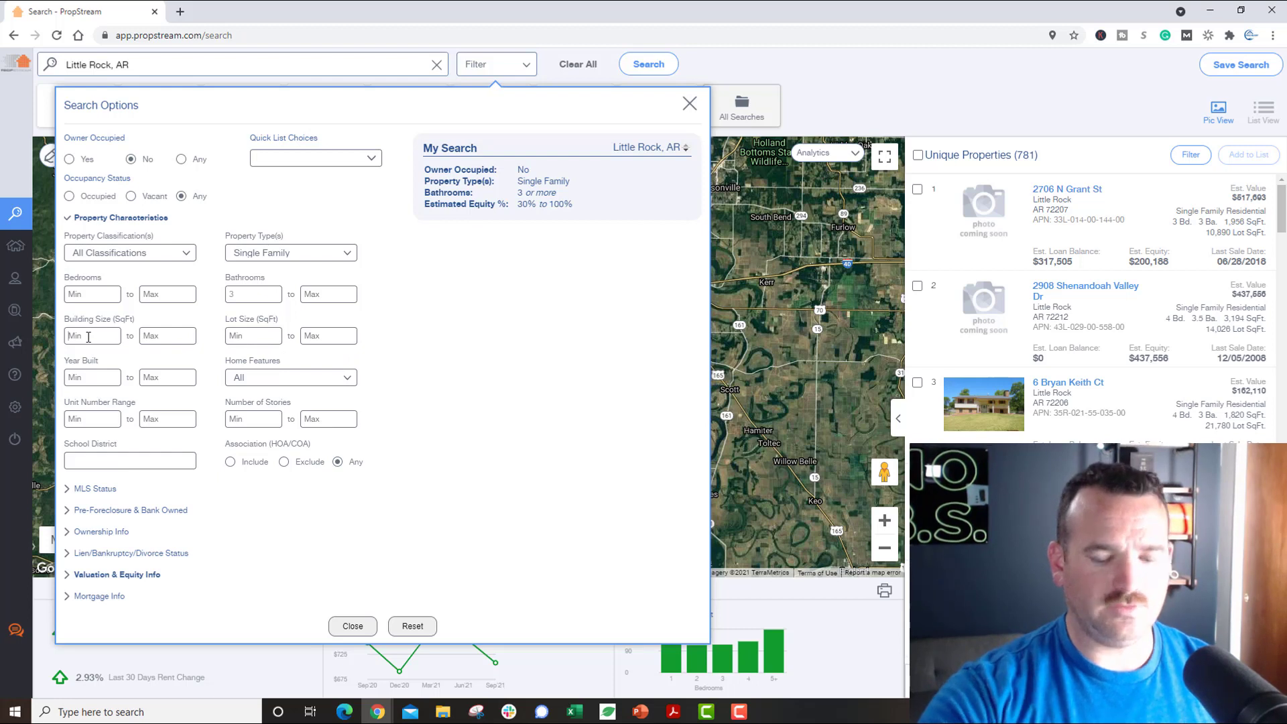
text(1000)
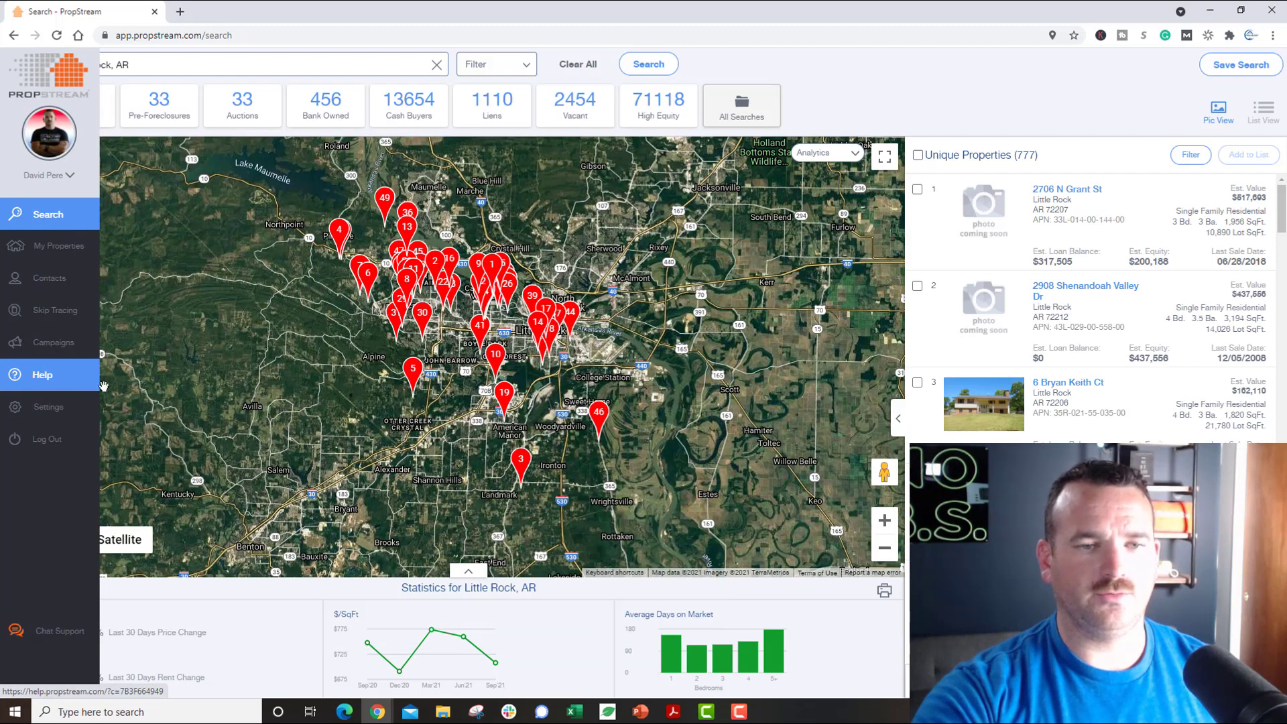
Step: Set Year Built Min to 2000 under Property Characteristics
click(496, 64)
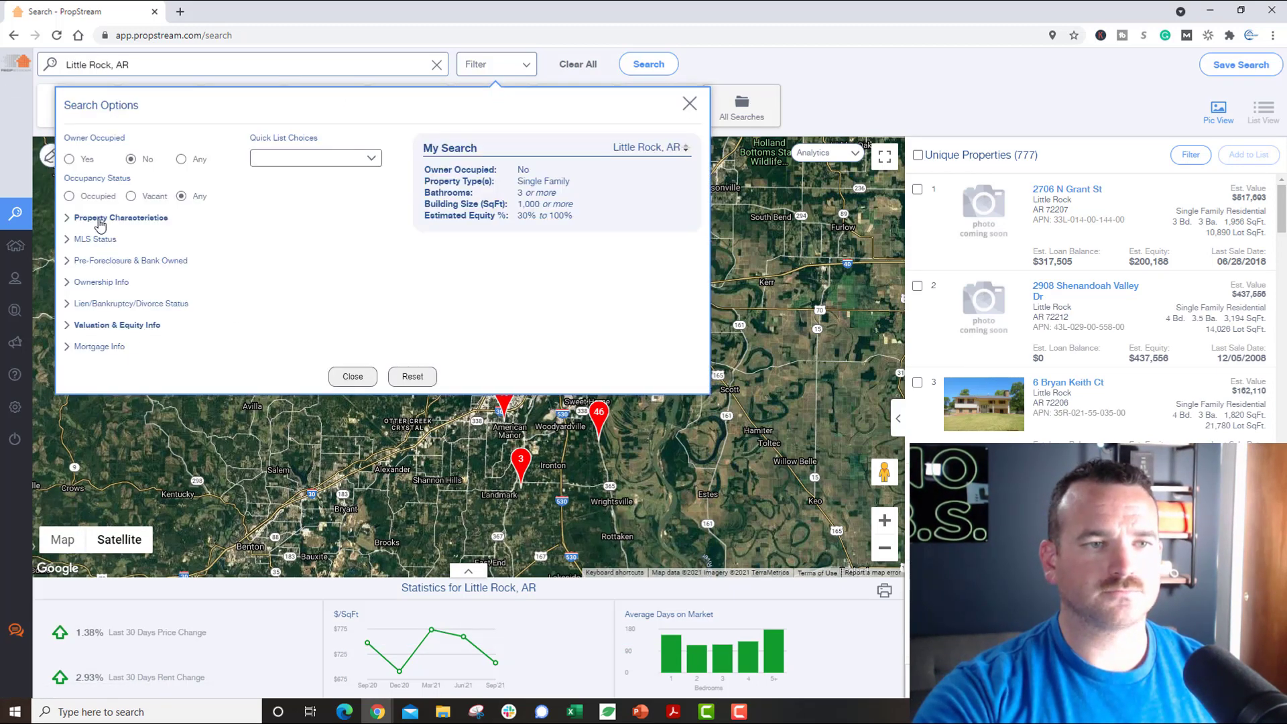
click(99, 219)
click(85, 377)
text(2000)
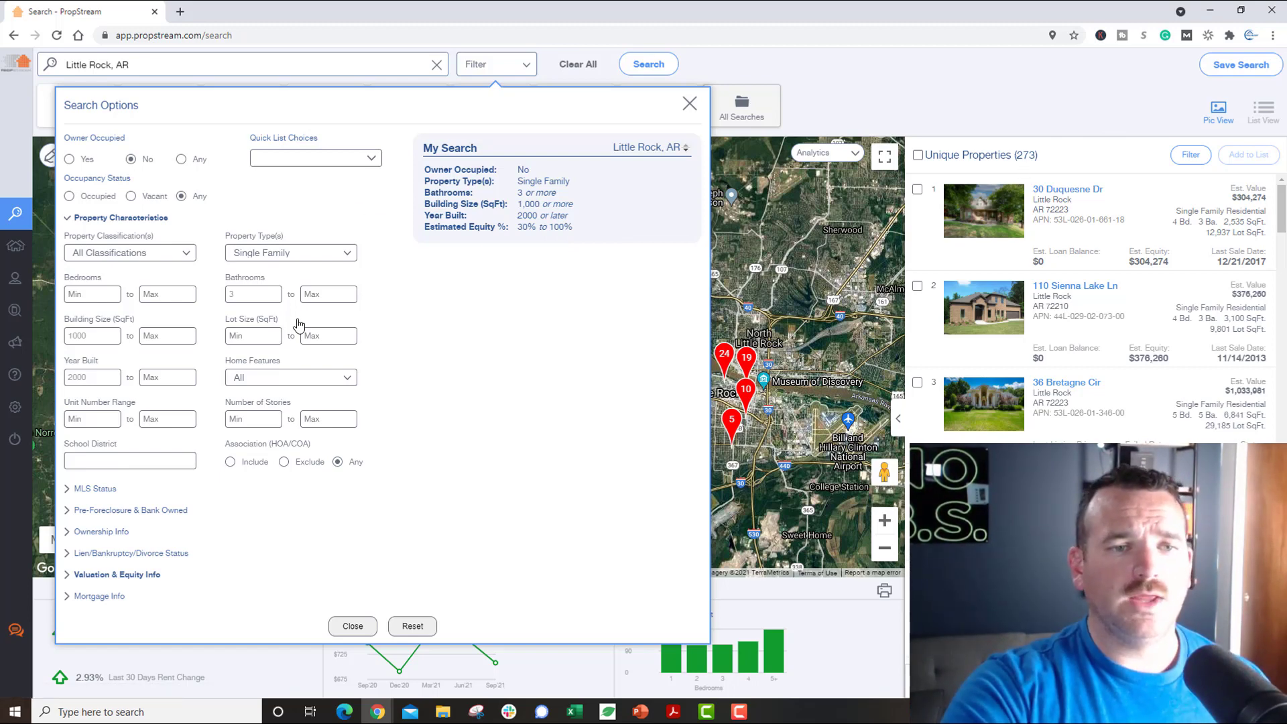
click(118, 217)
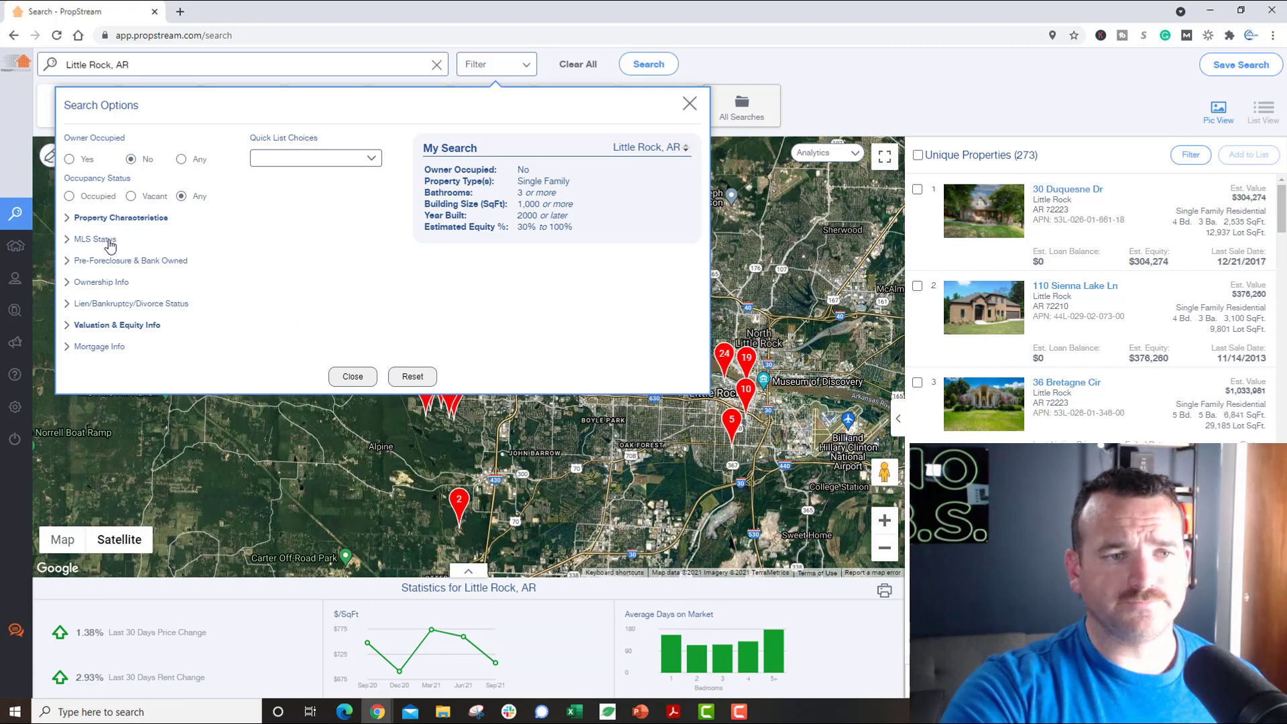
Step: Tick Fail in MLS Status, narrowing the results to 14 unique properties
click(101, 239)
click(258, 319)
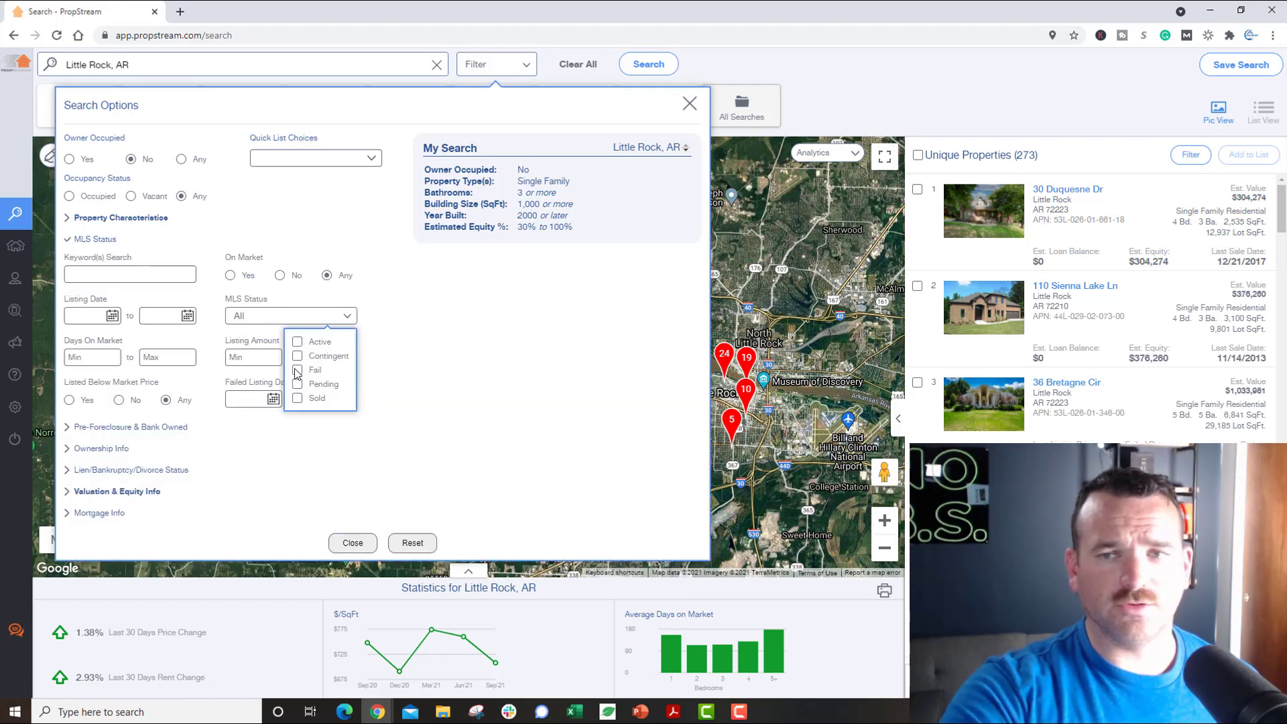
click(298, 371)
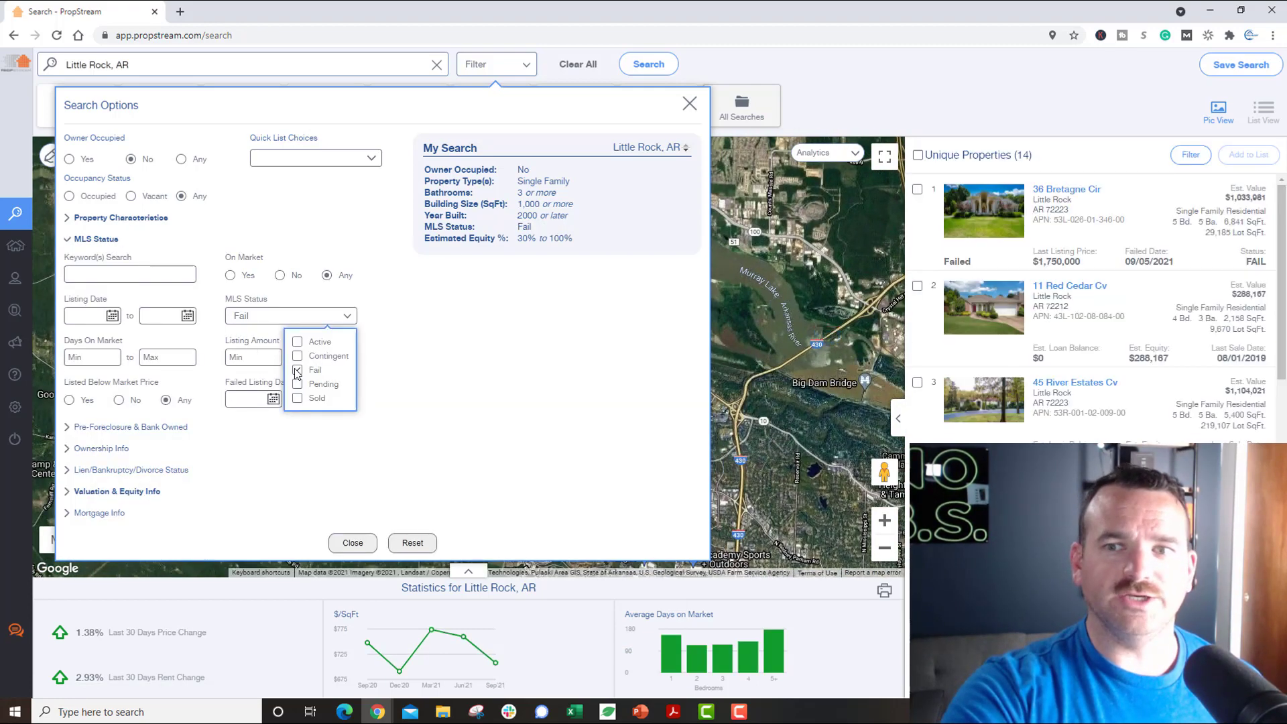
click(1062, 190)
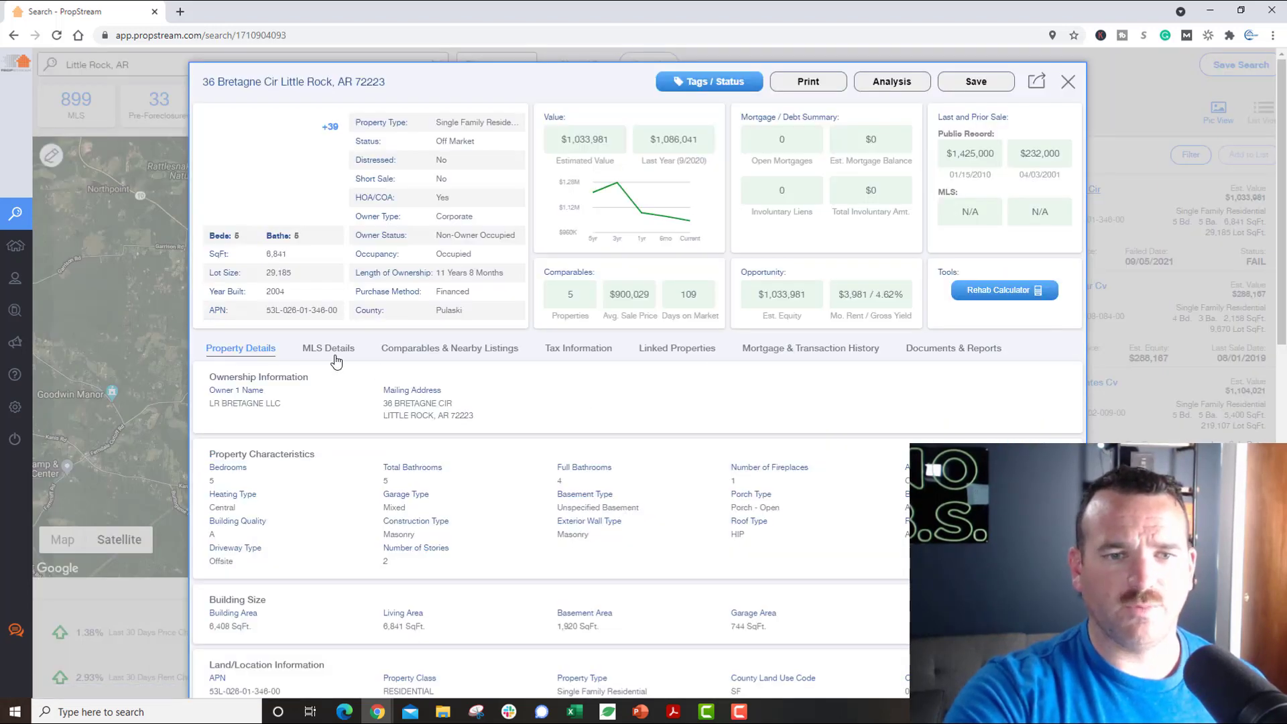
click(335, 362)
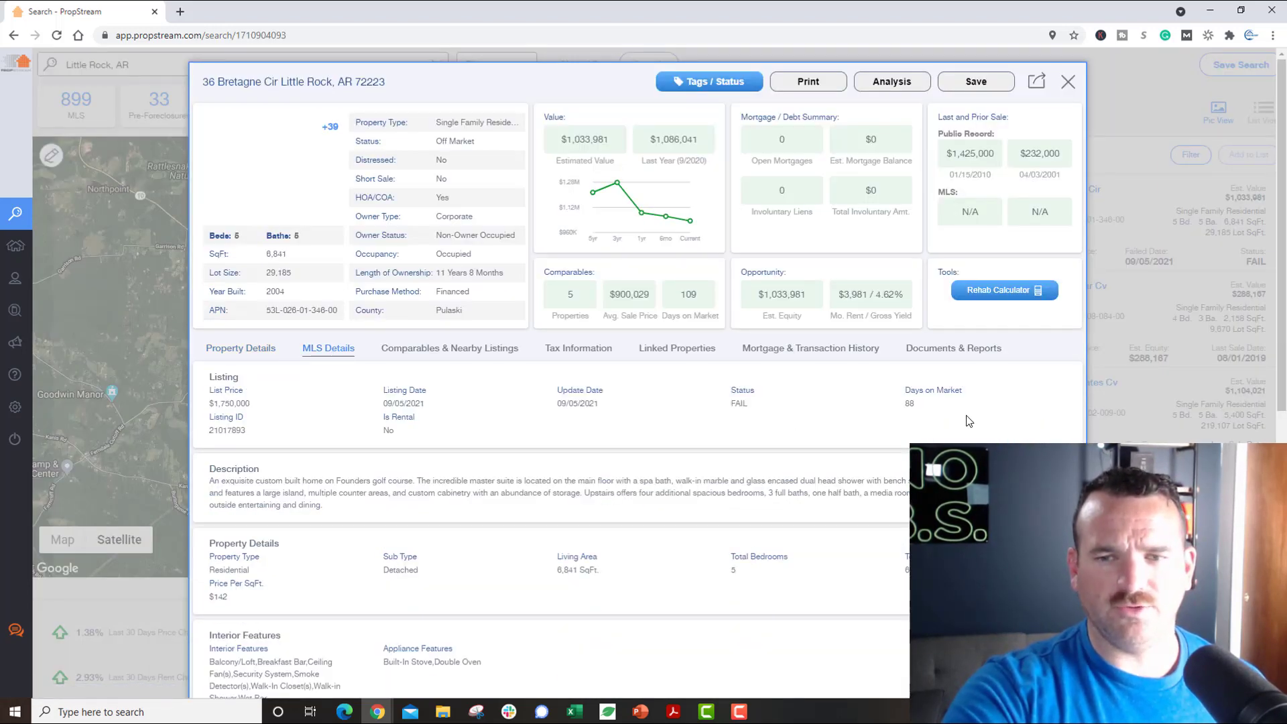
click(1068, 81)
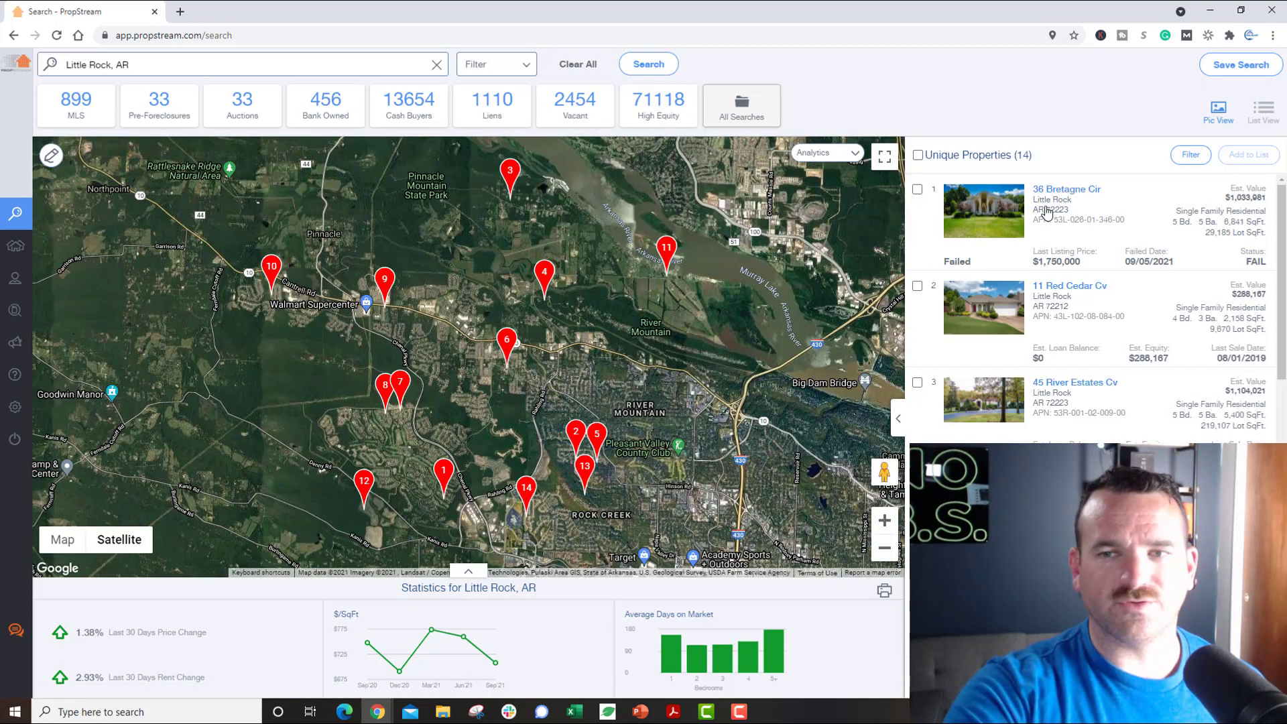
click(1050, 190)
click(263, 172)
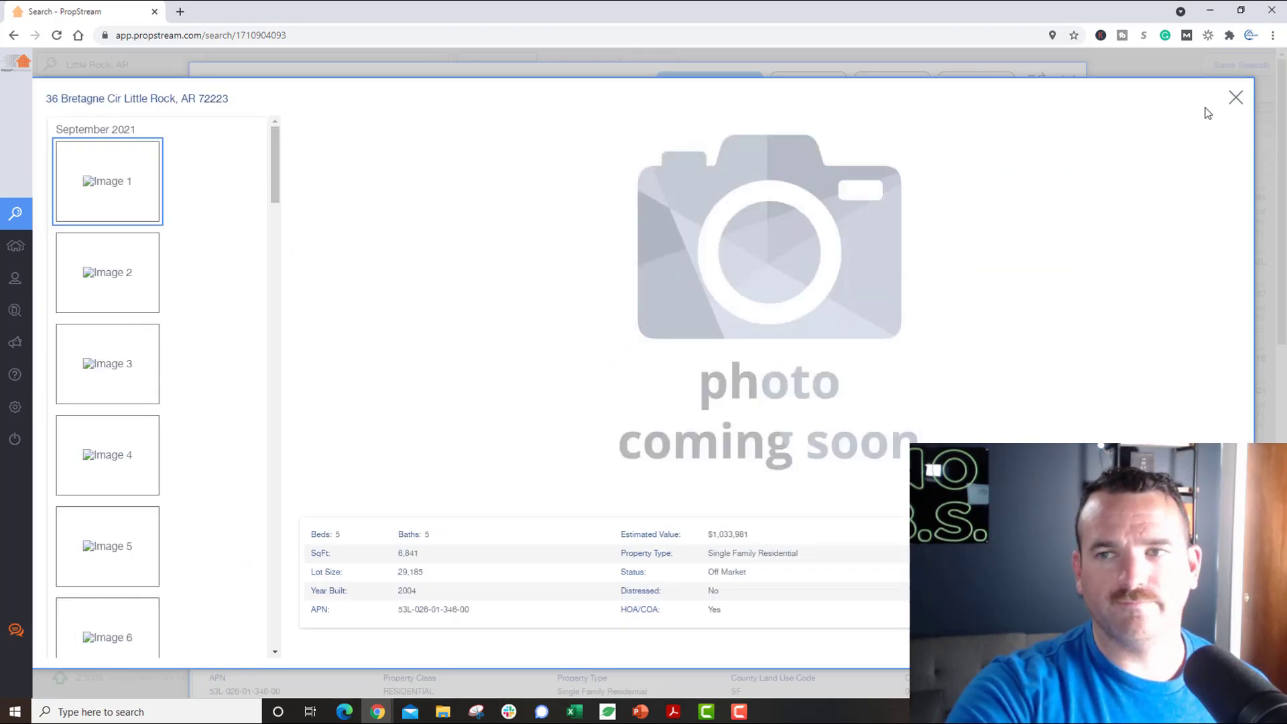
click(1235, 97)
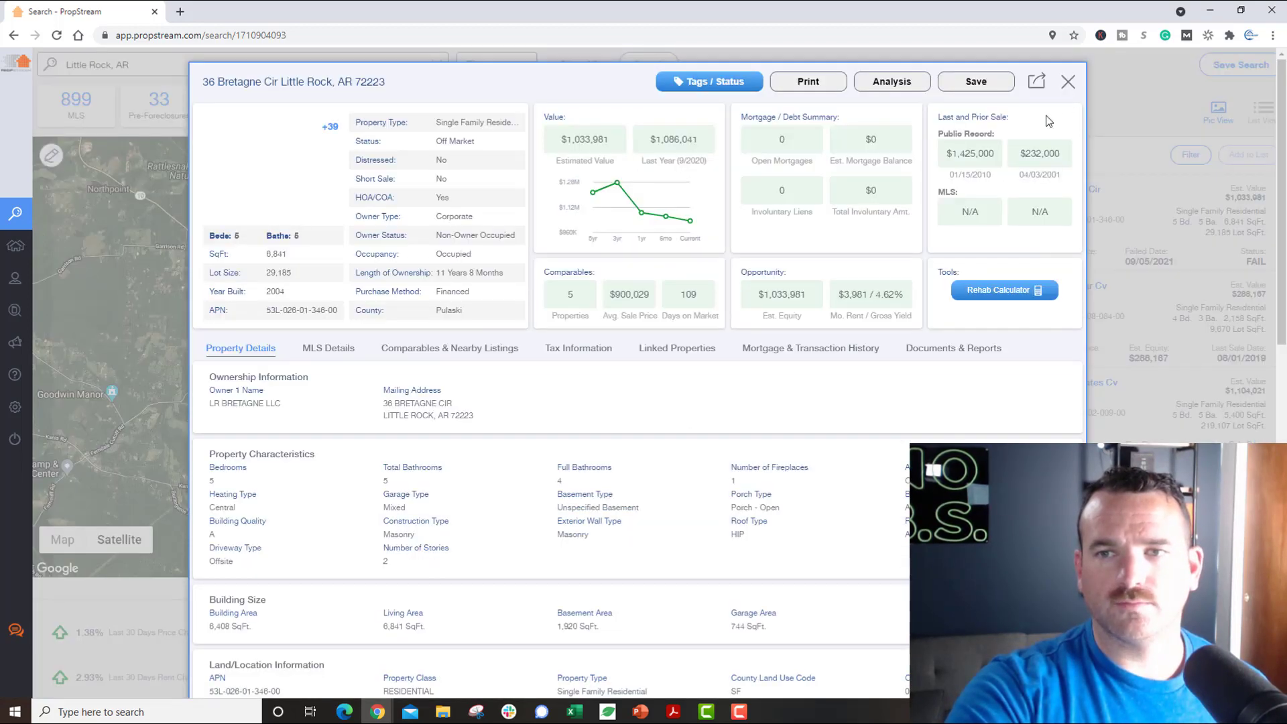
click(1068, 83)
click(1013, 312)
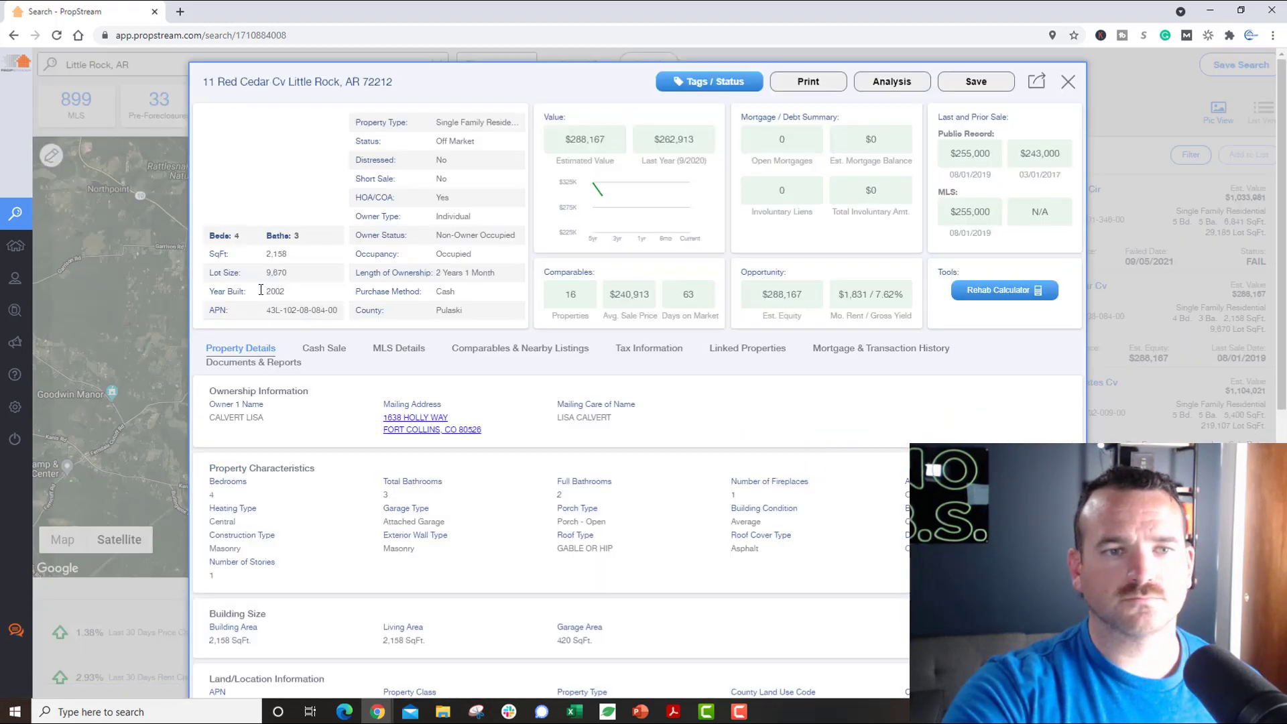
click(268, 140)
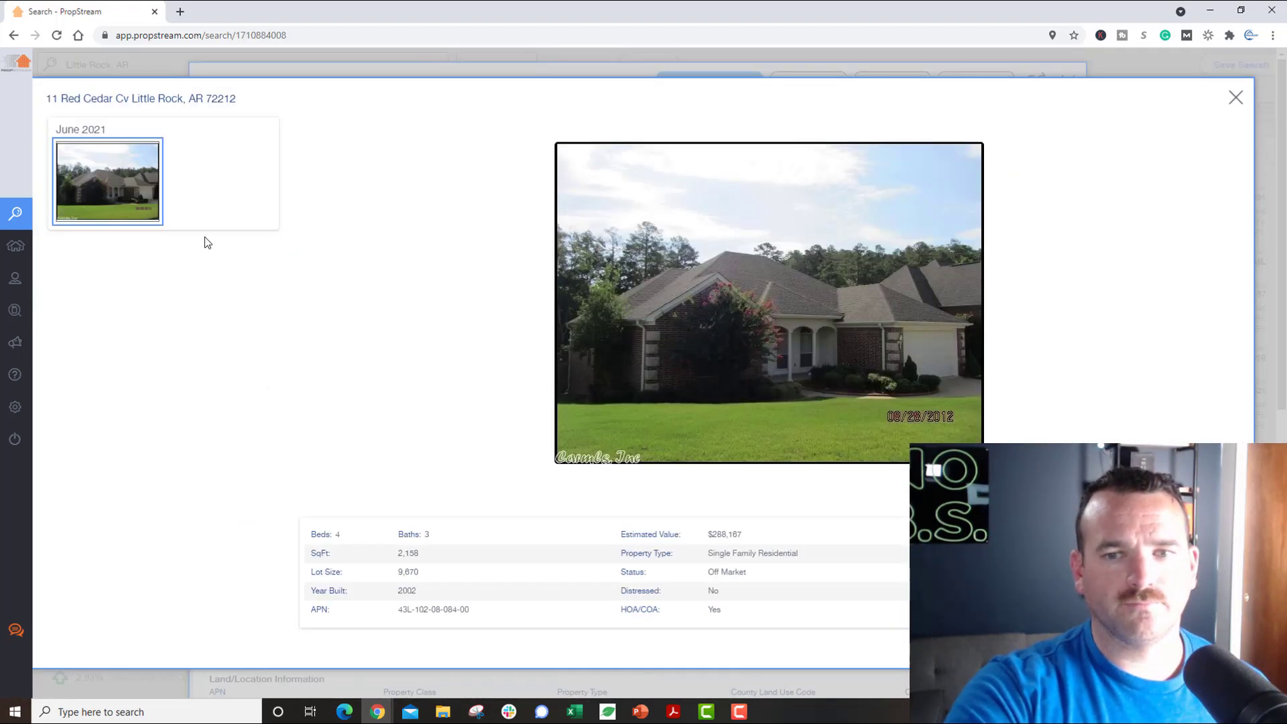
click(1235, 98)
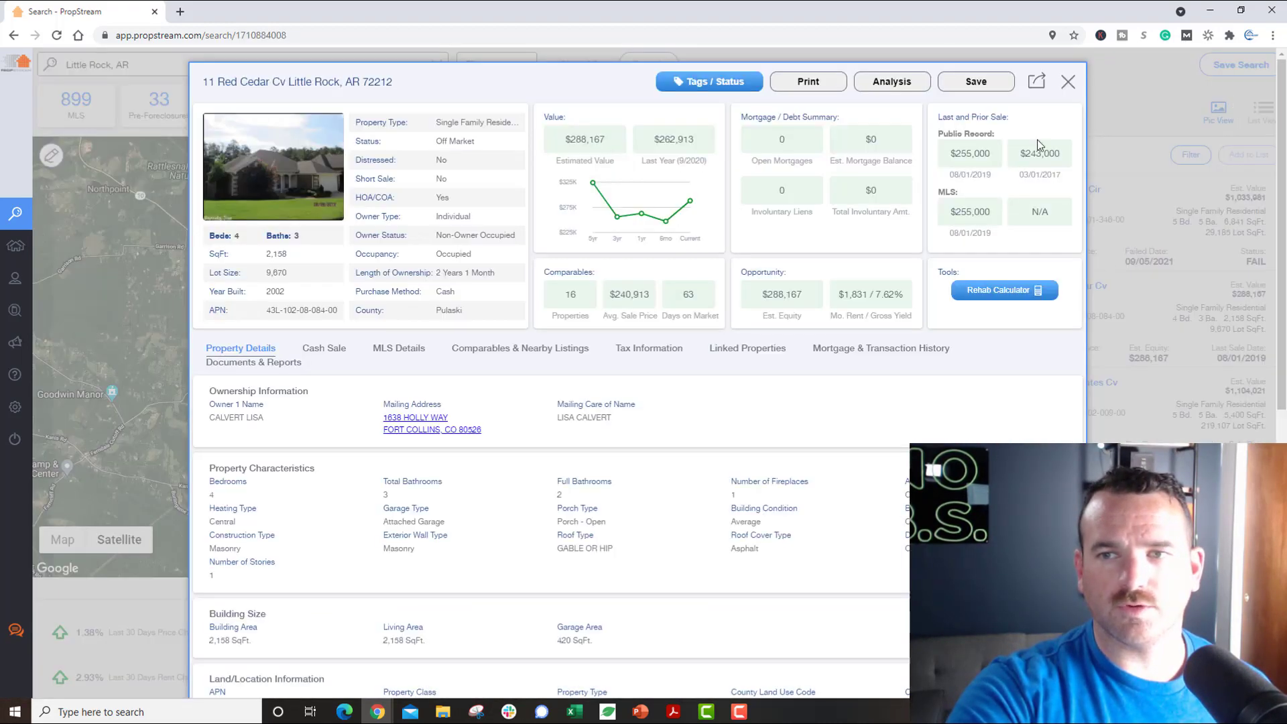
click(1068, 84)
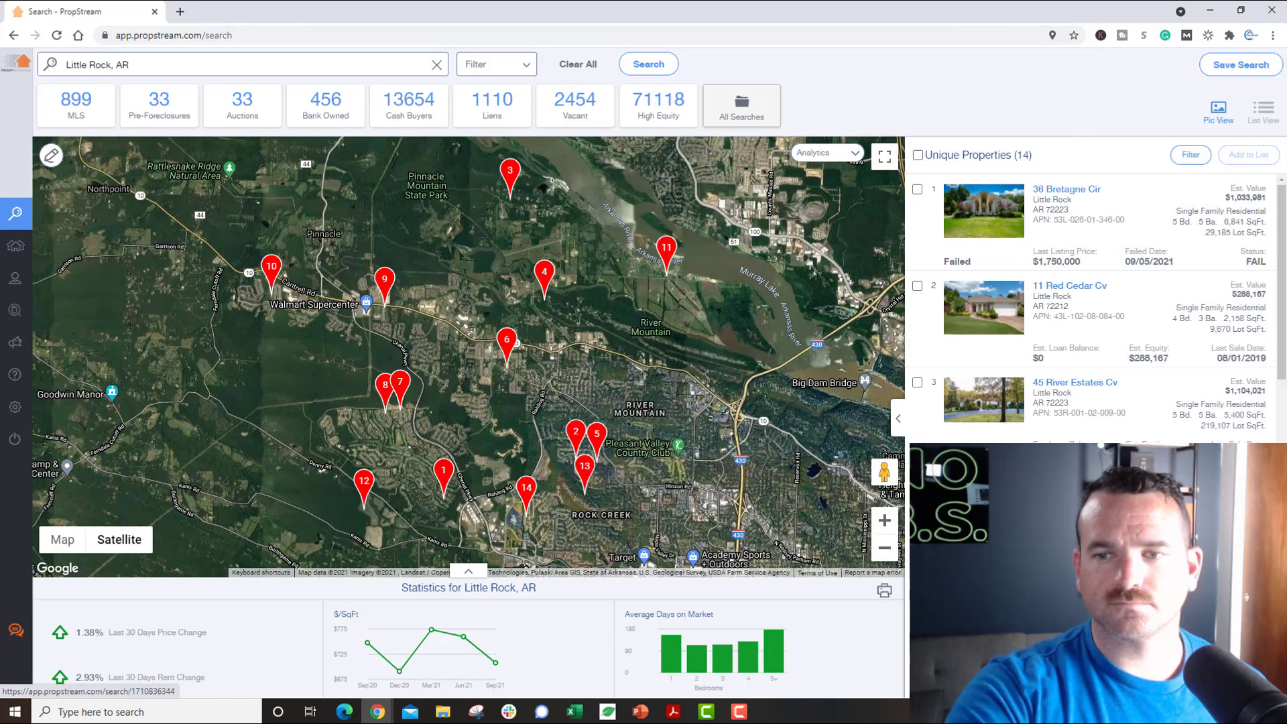
click(1070, 478)
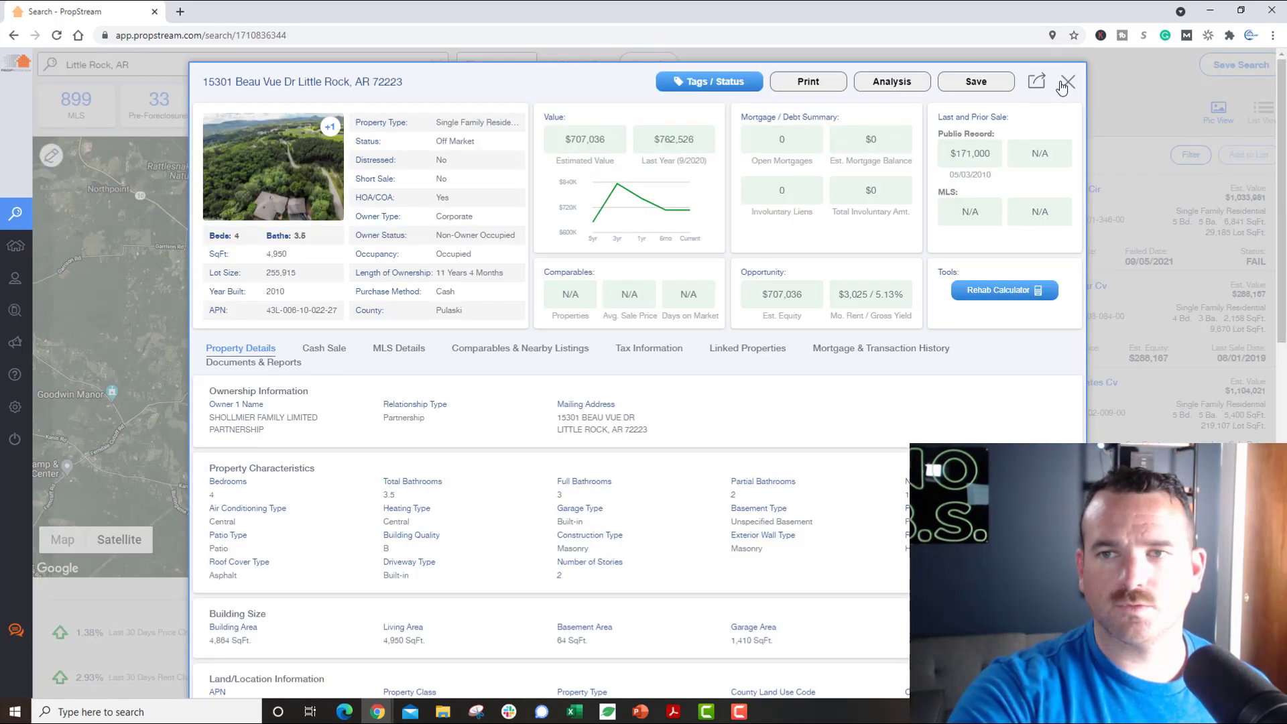
click(1067, 82)
click(1073, 386)
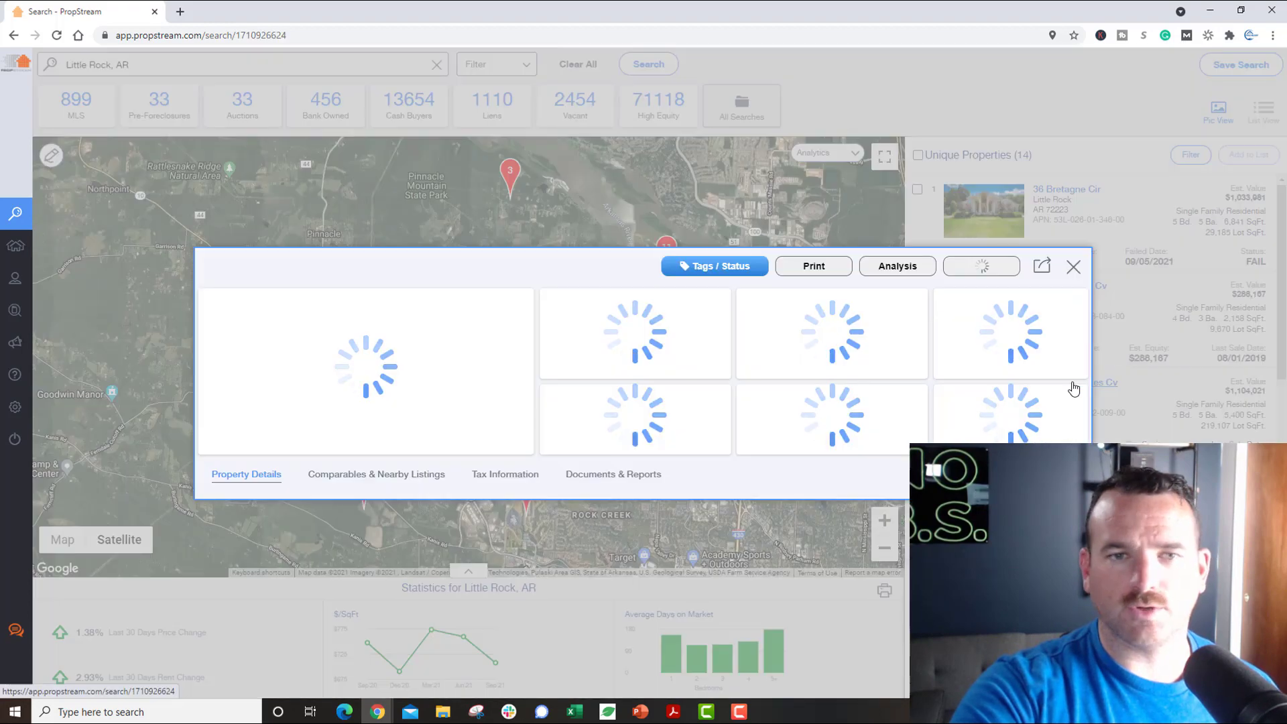
click(301, 200)
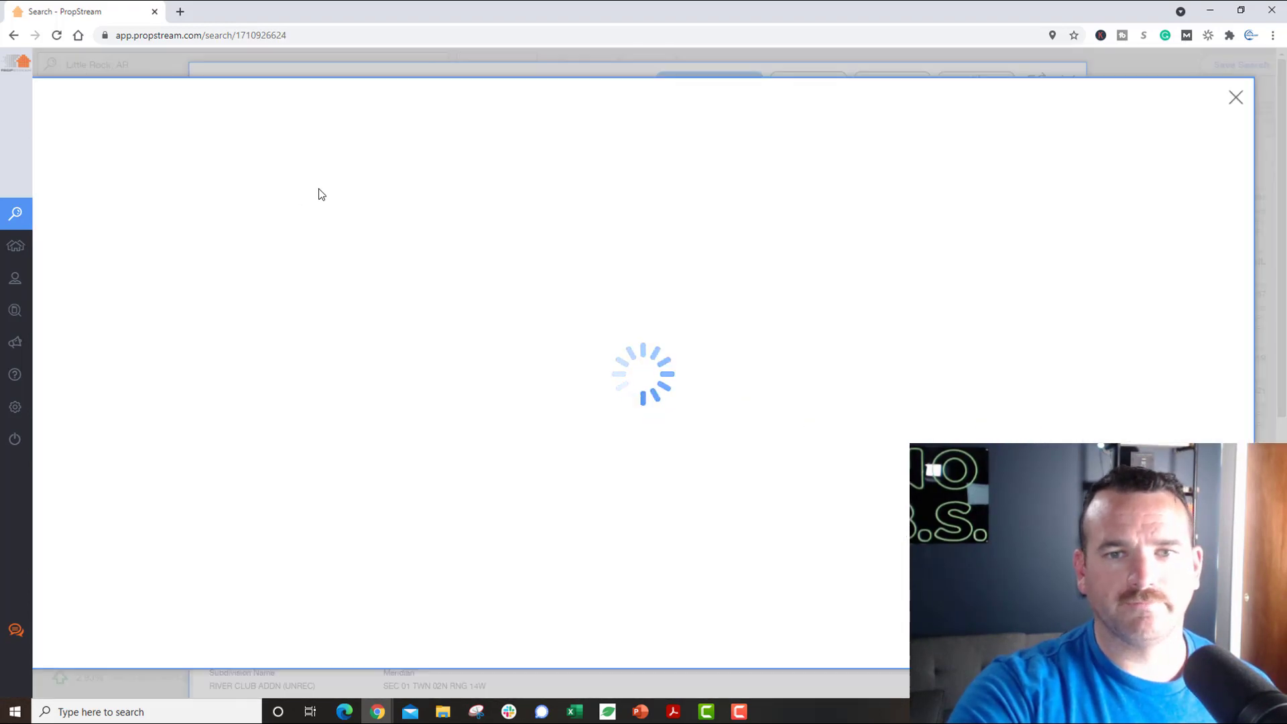
click(106, 274)
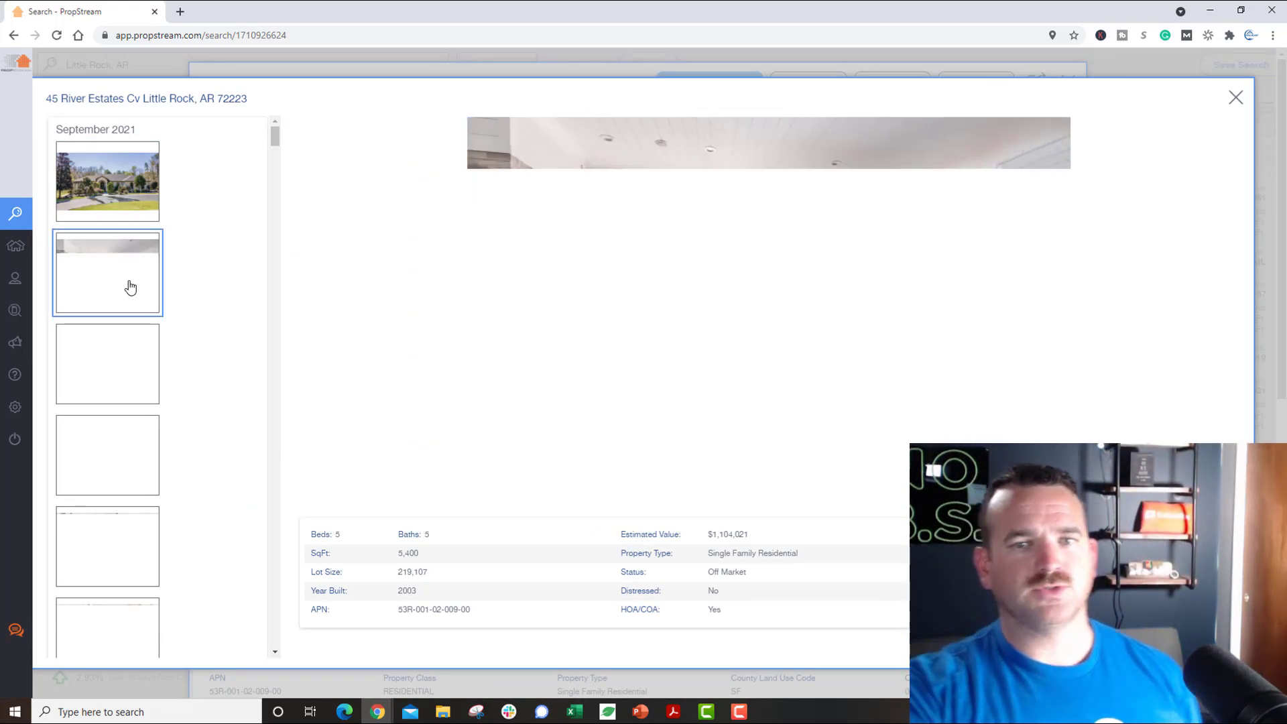
click(90, 552)
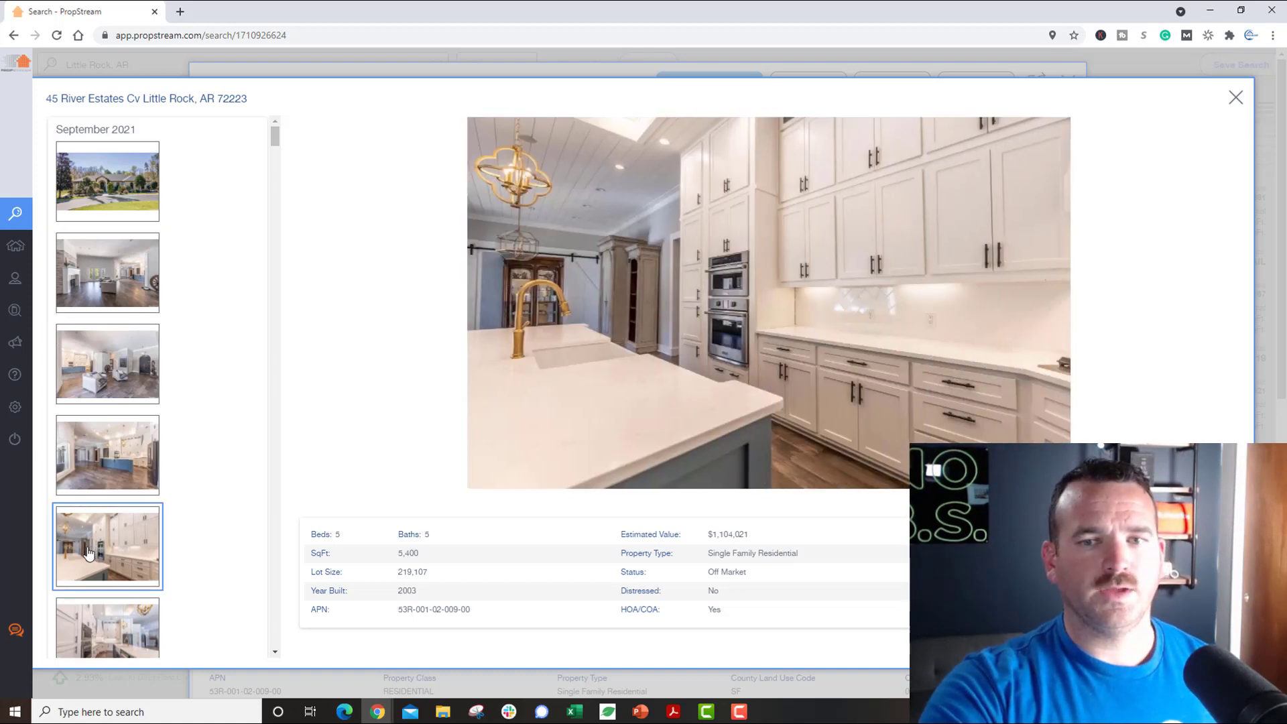
scroll(117, 543, down, 5)
click(97, 401)
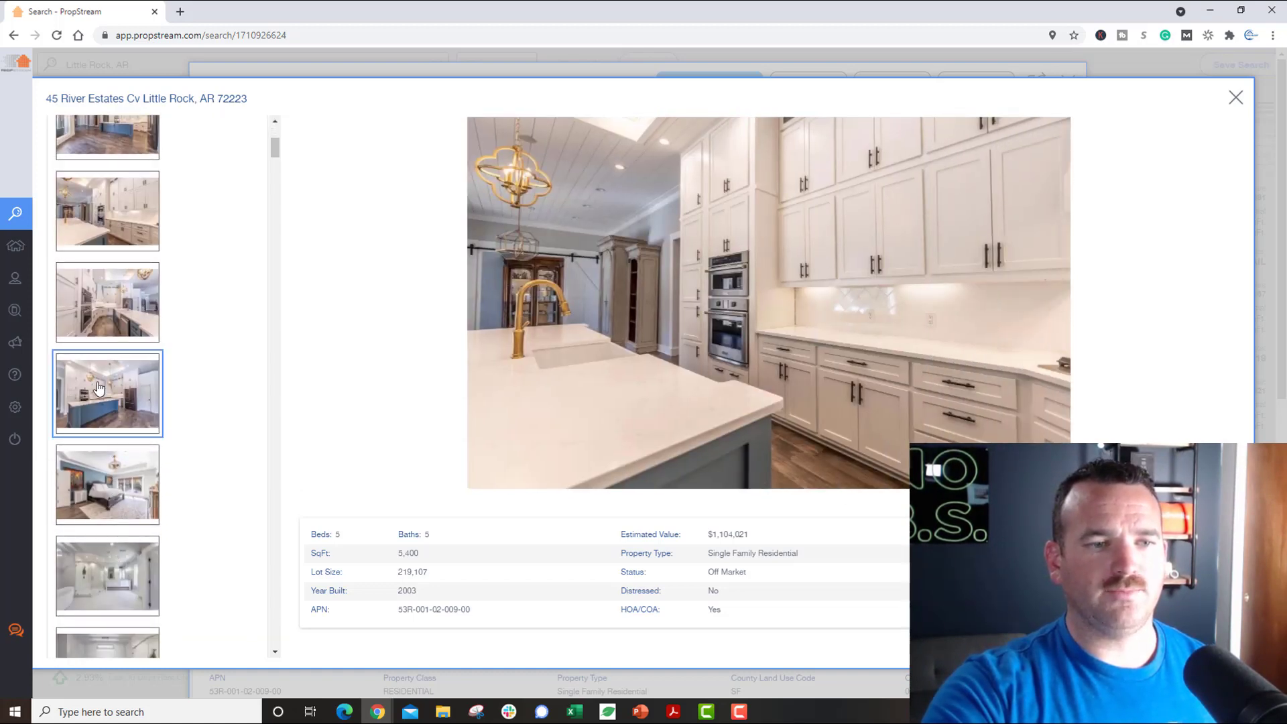
scroll(113, 530, down, 3)
click(113, 529)
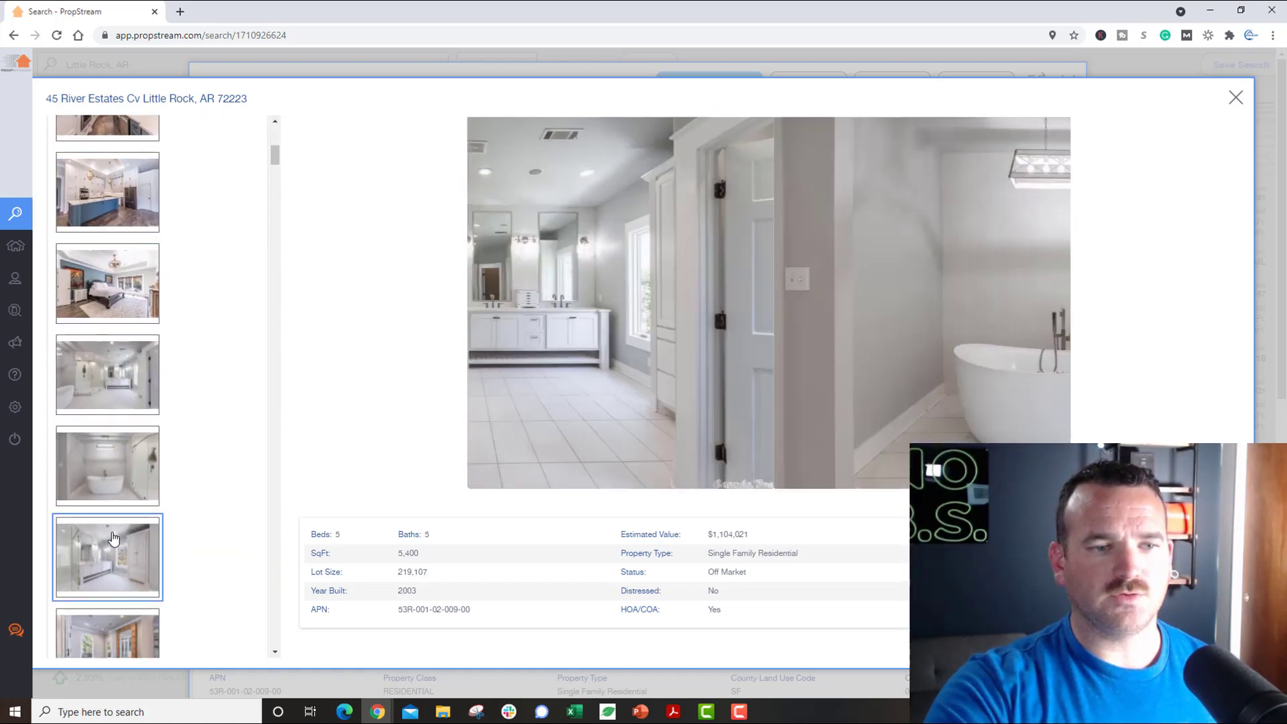
click(119, 440)
click(115, 383)
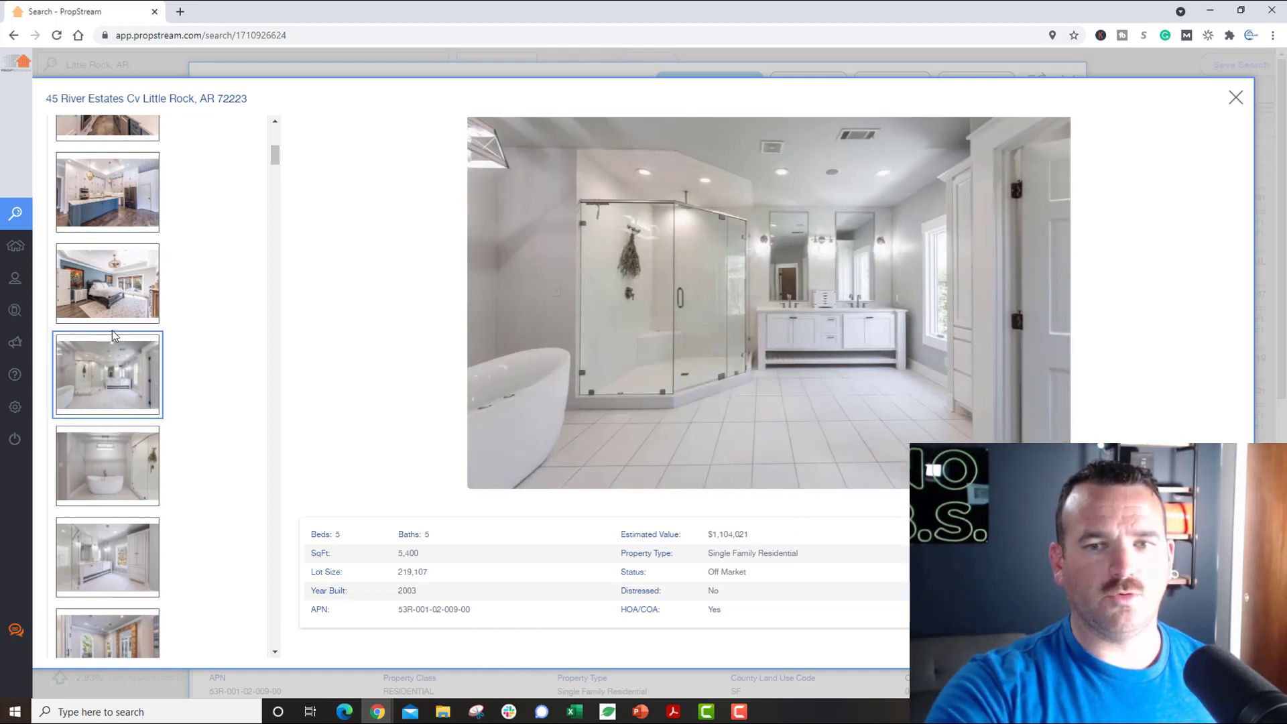
click(117, 295)
click(107, 194)
click(110, 631)
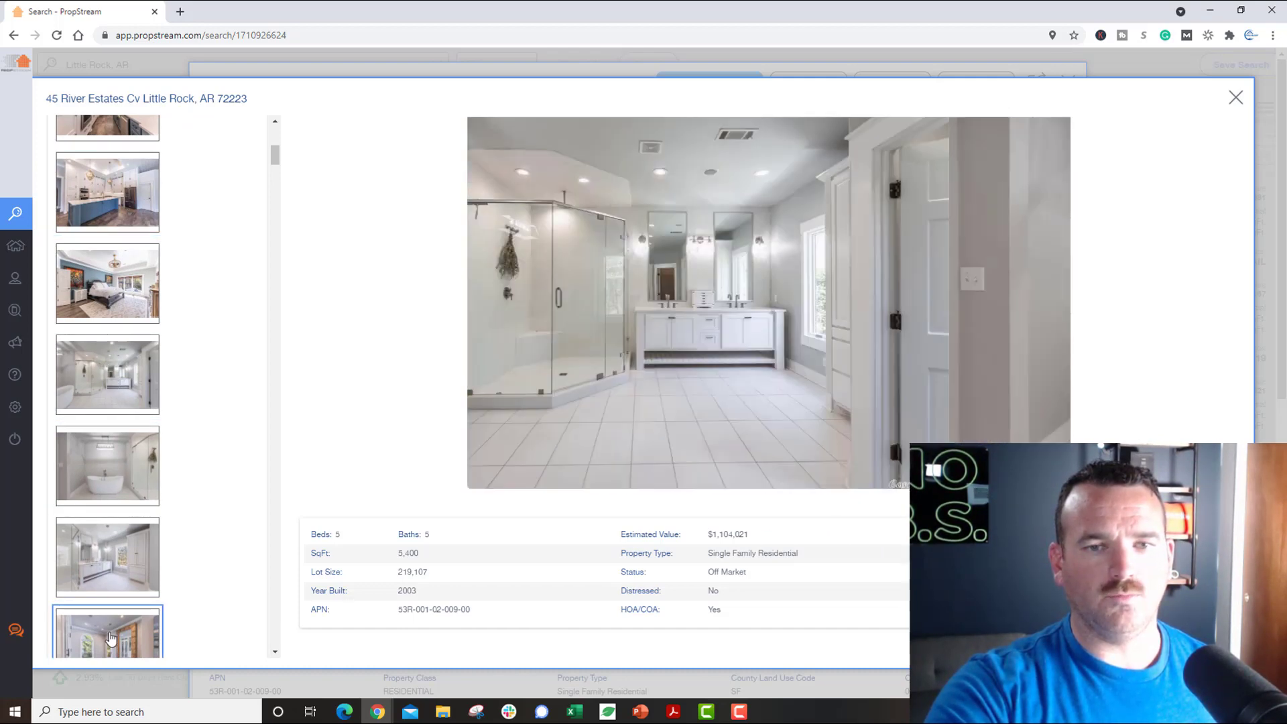
click(1234, 99)
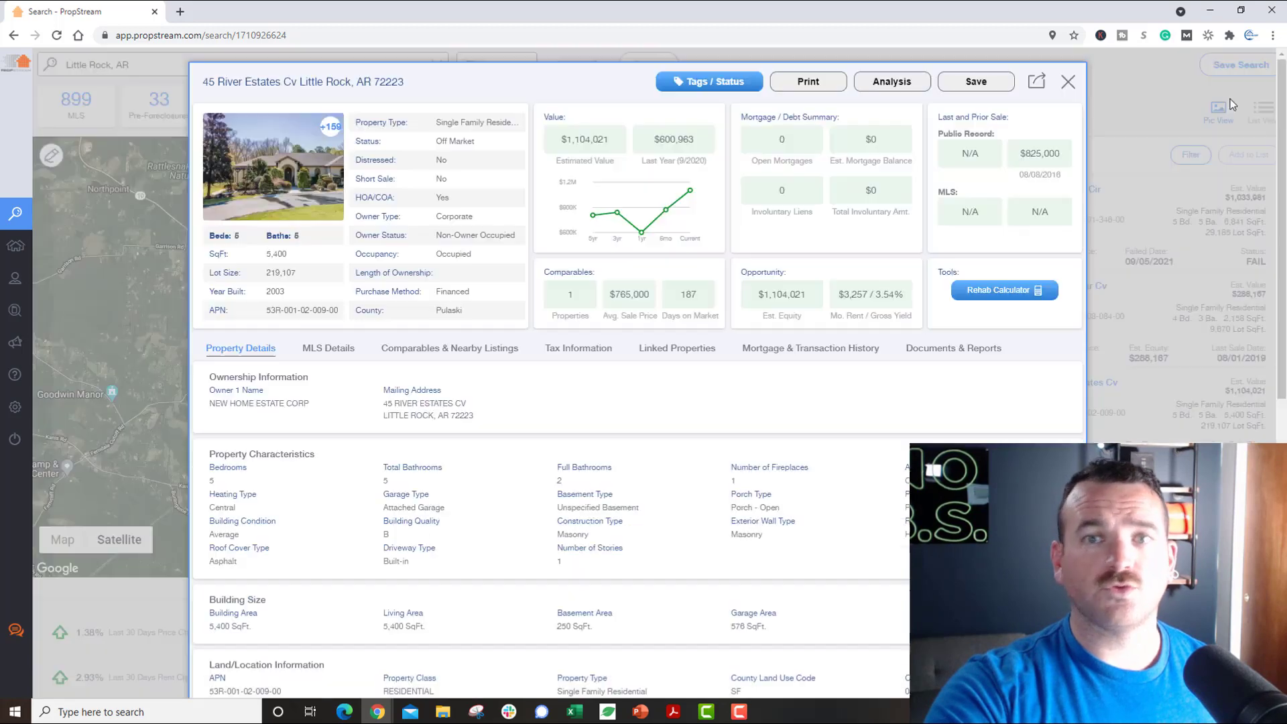
click(1063, 82)
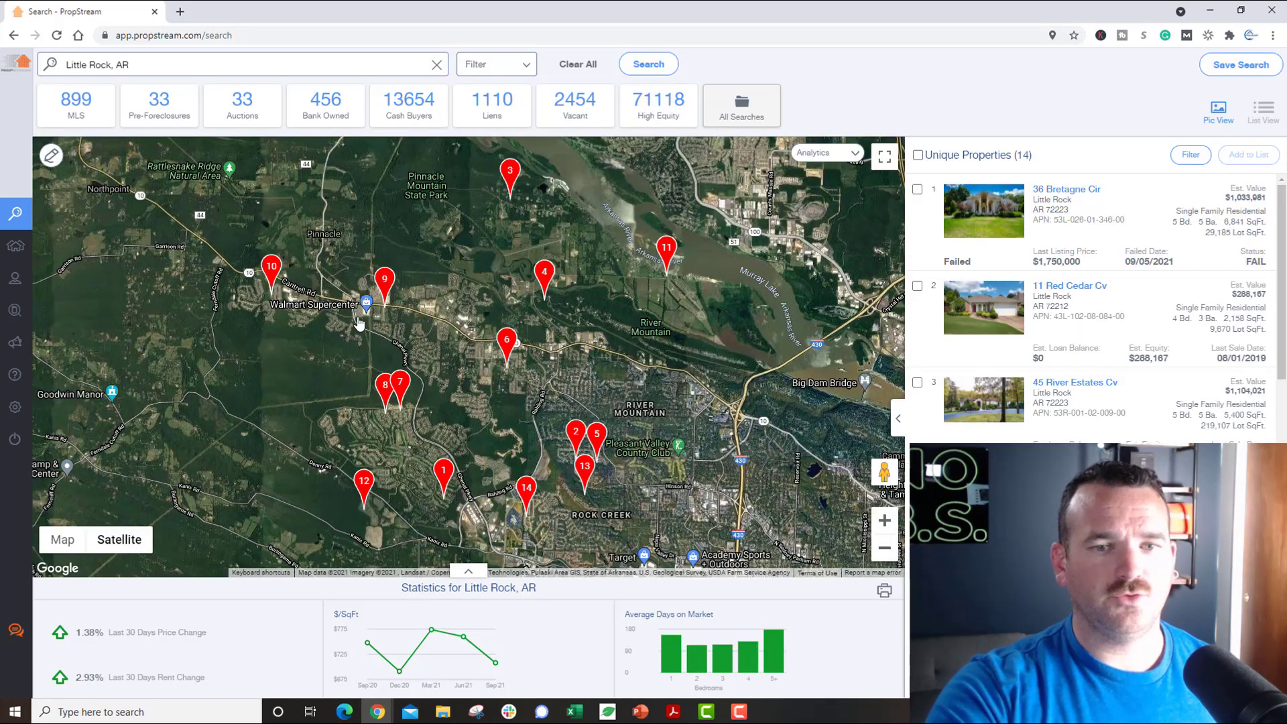
Step: Clear the Little Rock, AR location search and recentre the map on the property markers
click(436, 65)
click(463, 335)
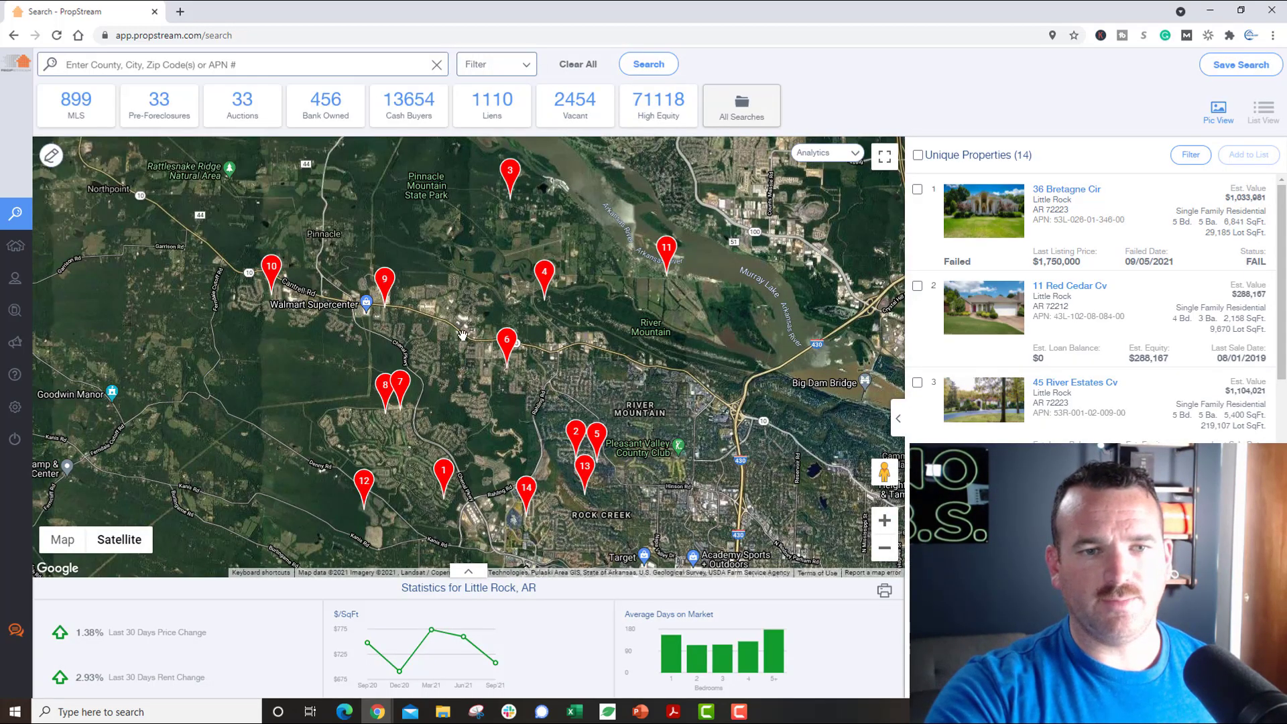
drag(647, 345, 631, 522)
scroll(379, 458, down, 1)
drag(278, 407, 336, 334)
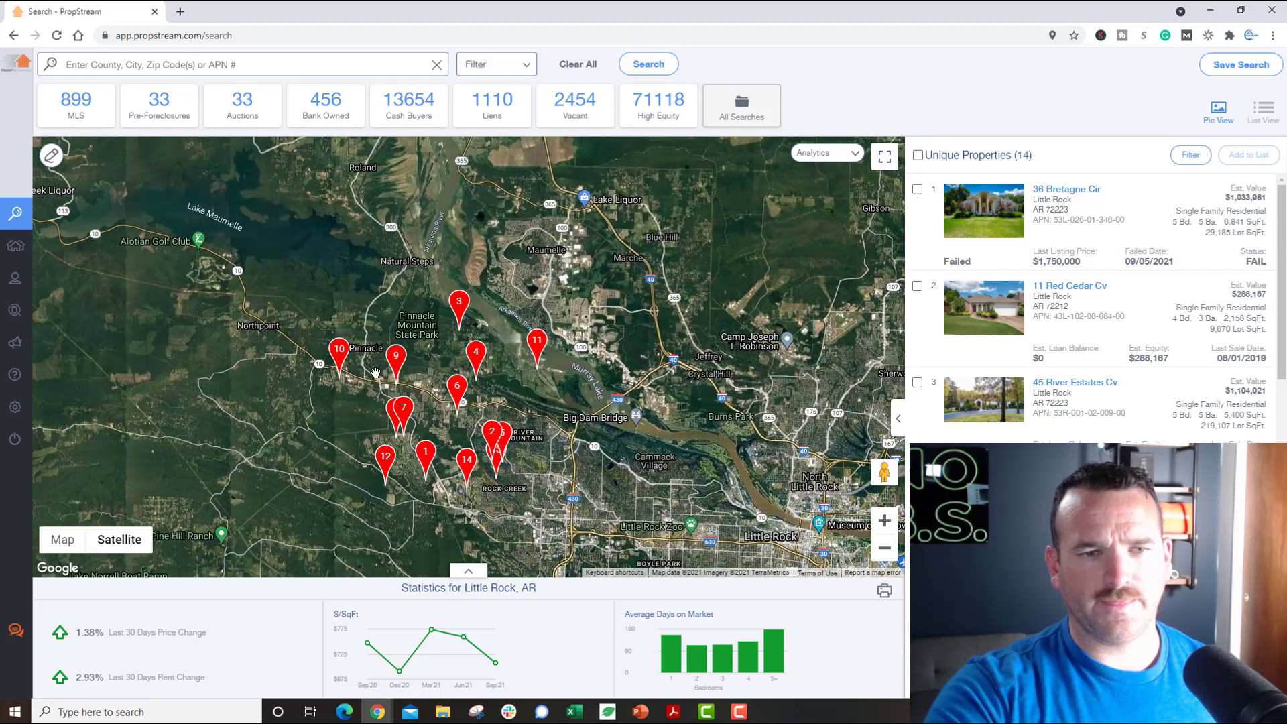
scroll(375, 373, up, 6)
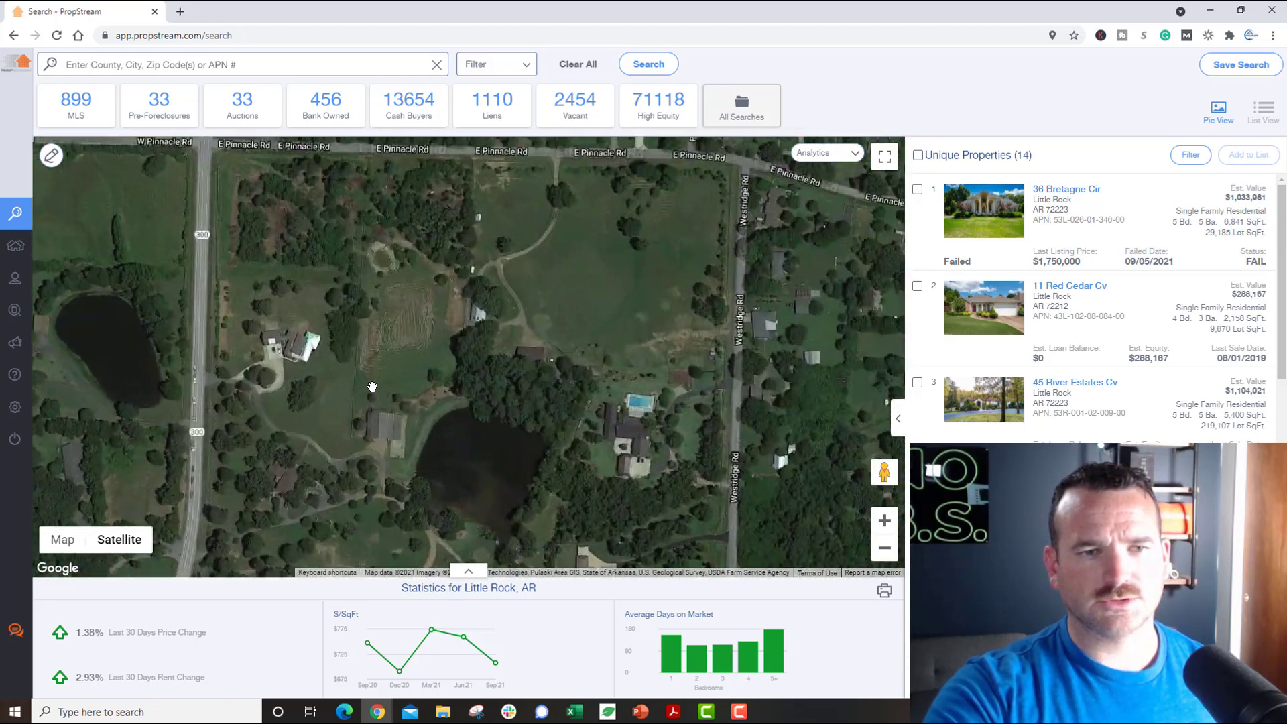
scroll(372, 387, up, 1)
scroll(372, 387, down, 2)
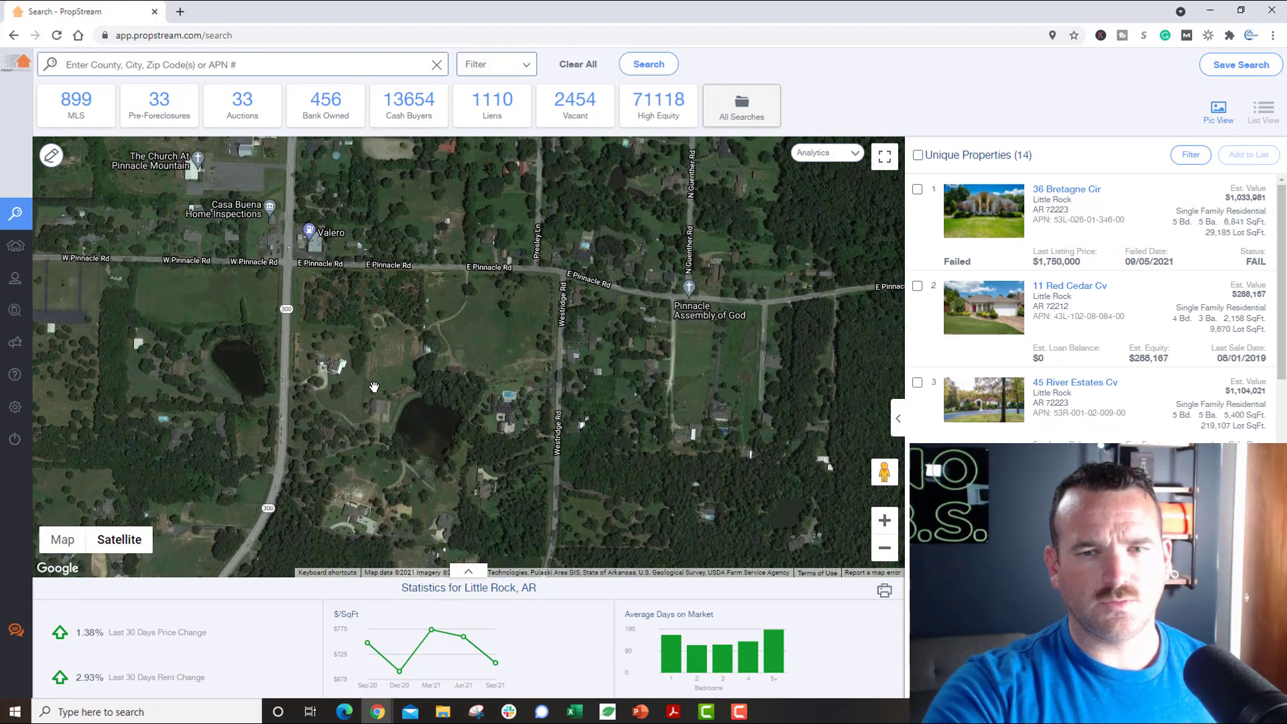
scroll(539, 373, up, 4)
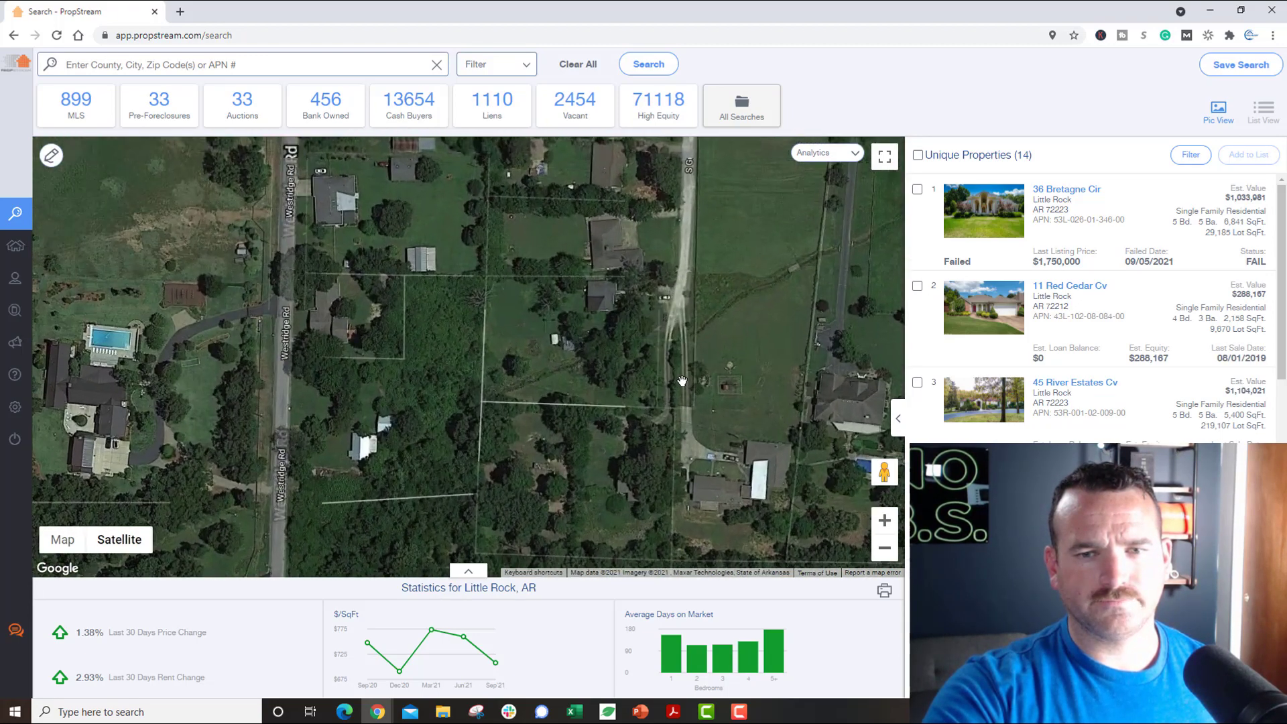
drag(788, 342, 725, 426)
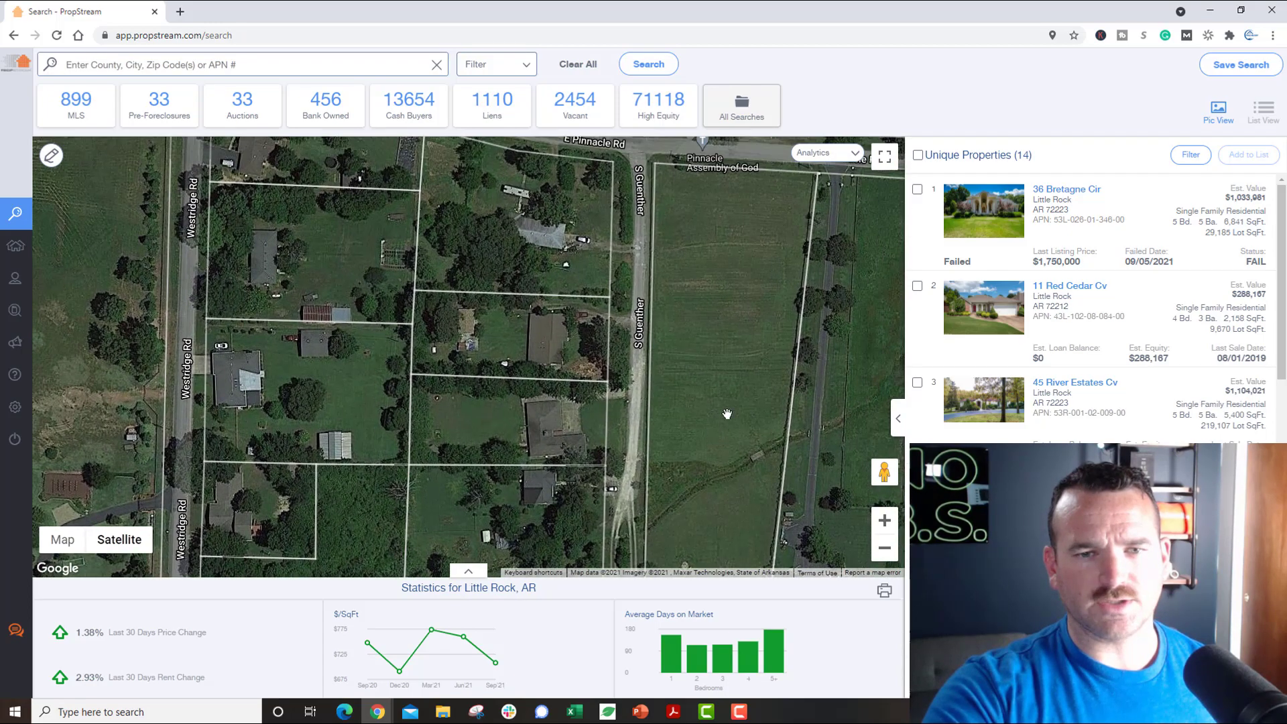
scroll(747, 375, down, 2)
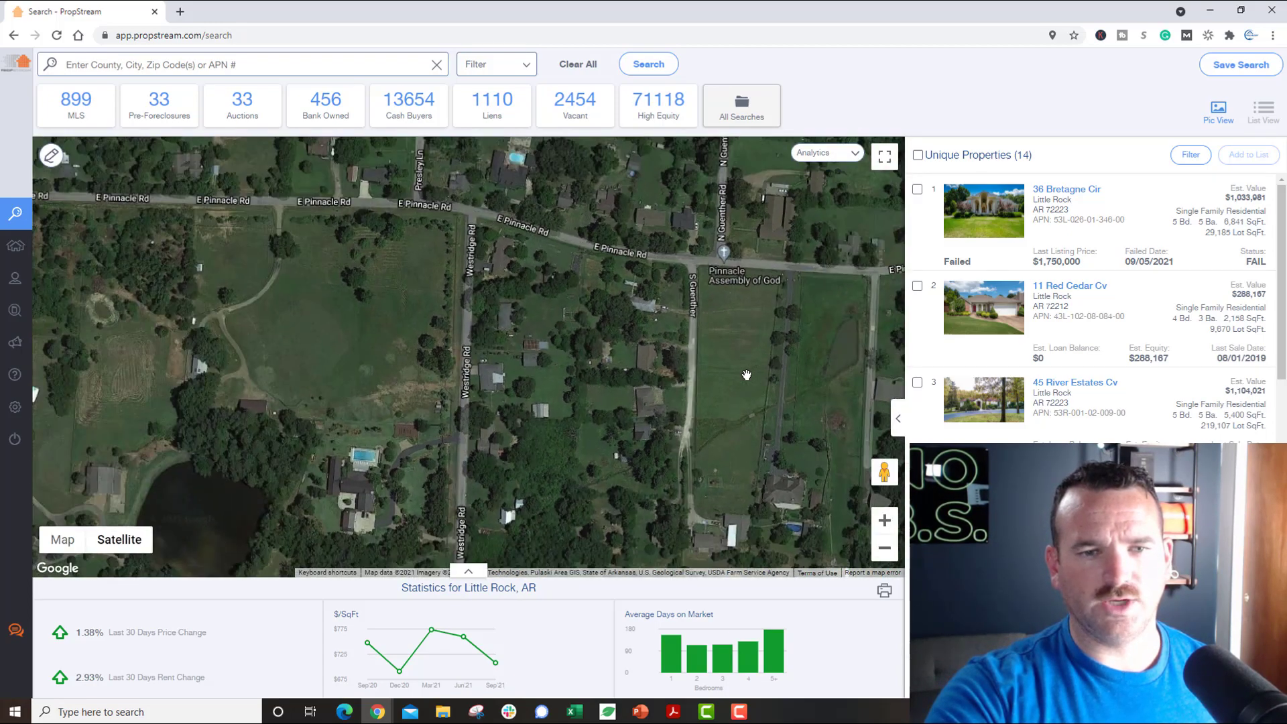
scroll(745, 395, up, 2)
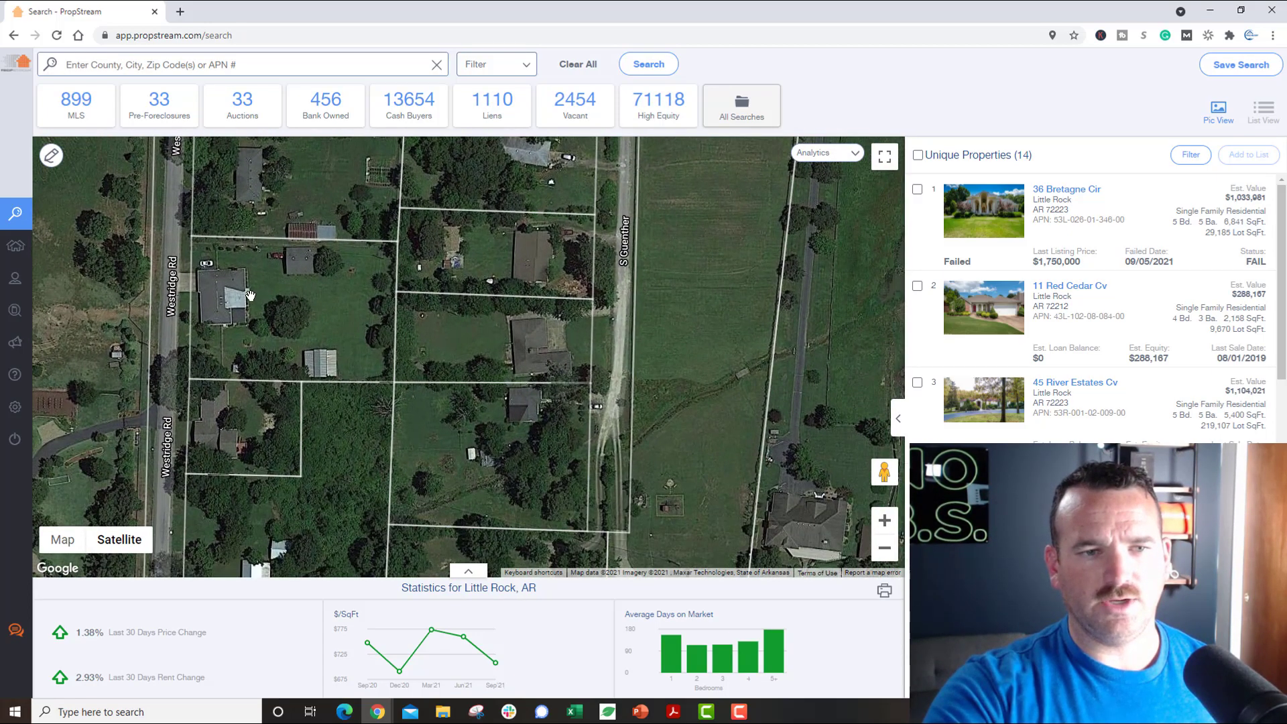
click(240, 300)
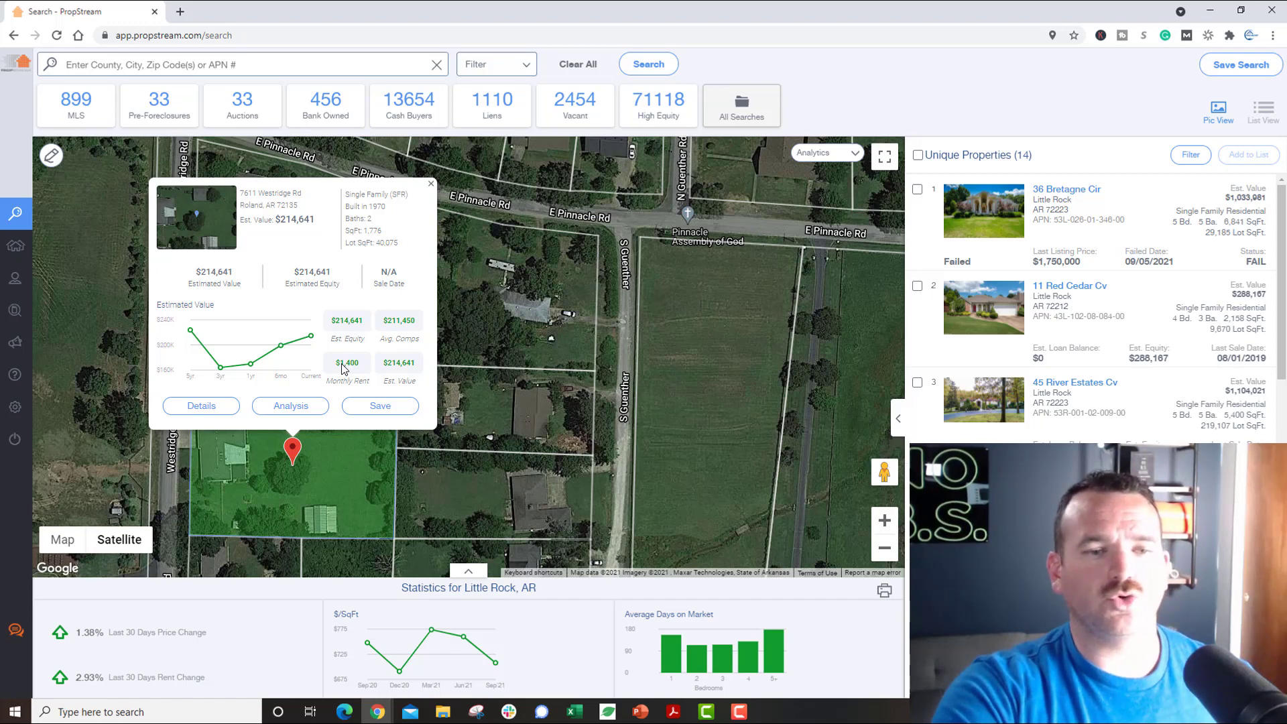
click(271, 408)
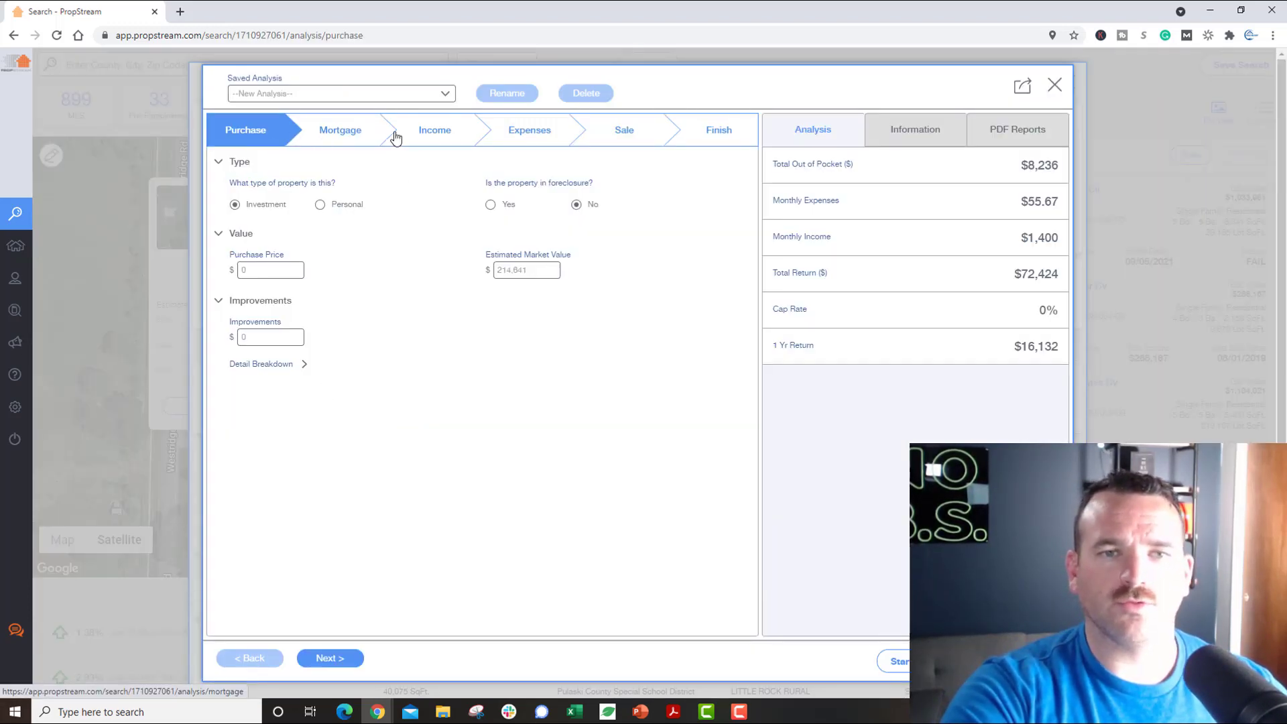
click(355, 131)
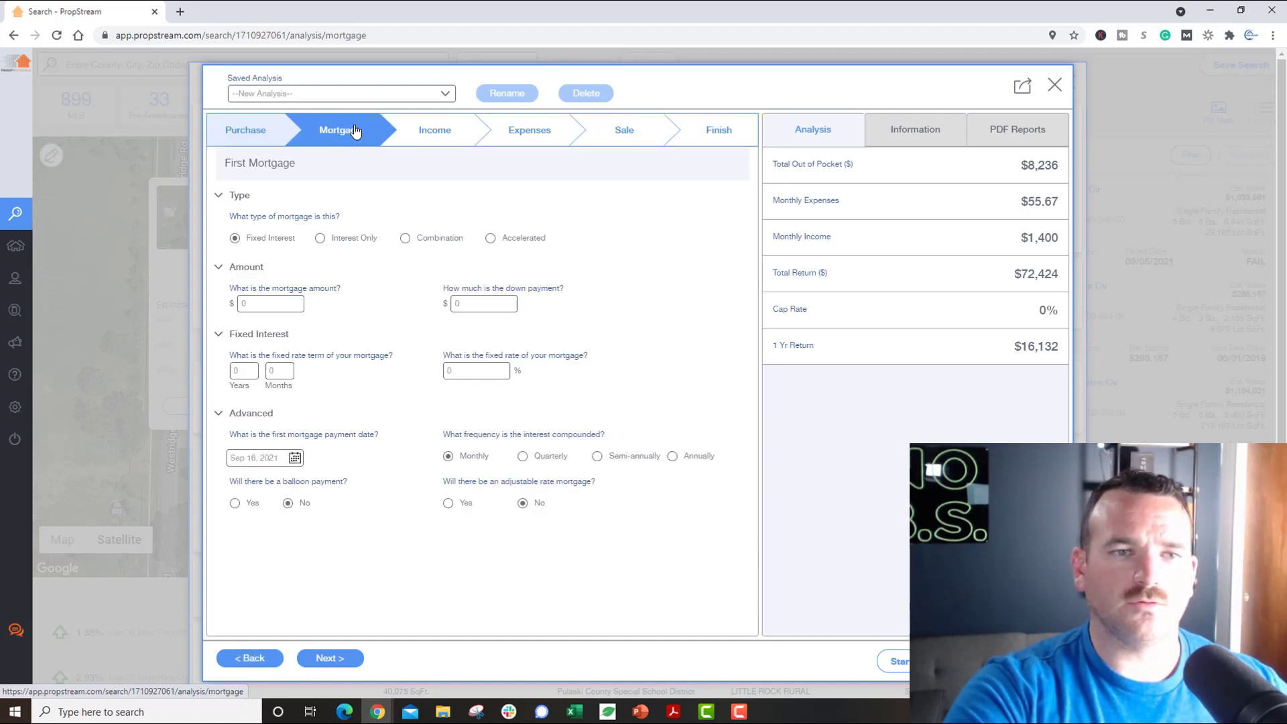
click(444, 143)
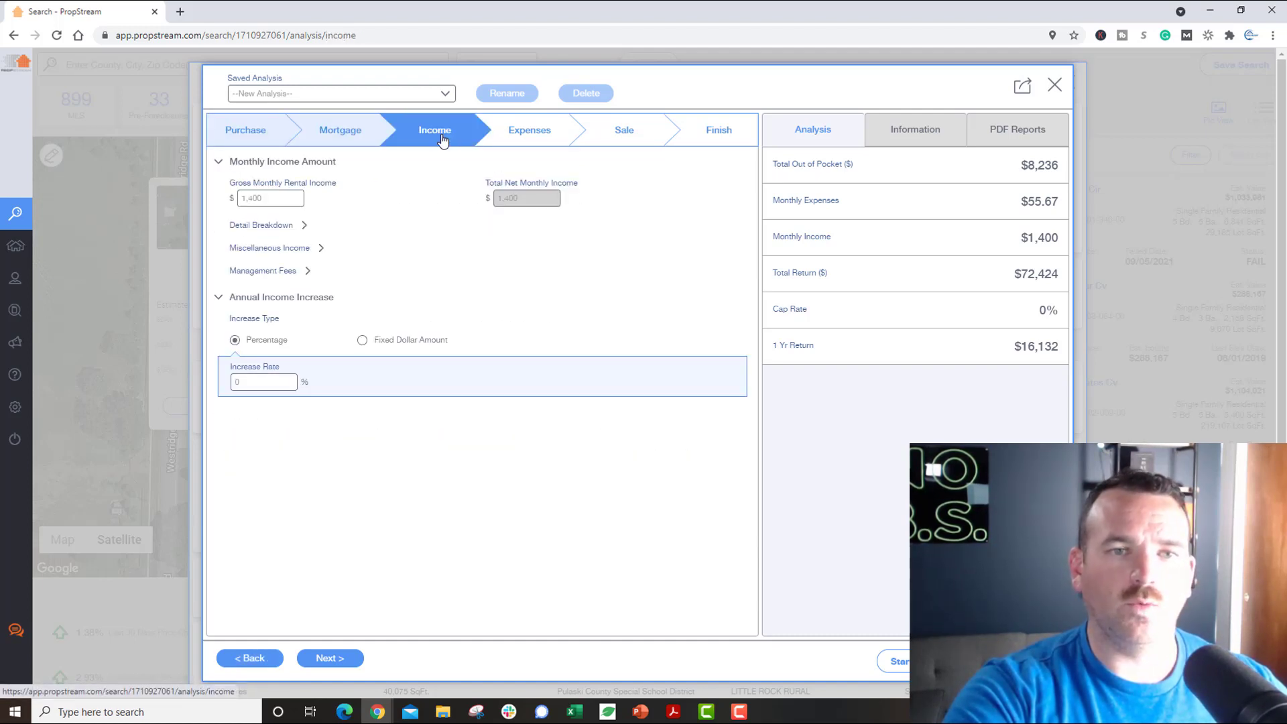
click(540, 142)
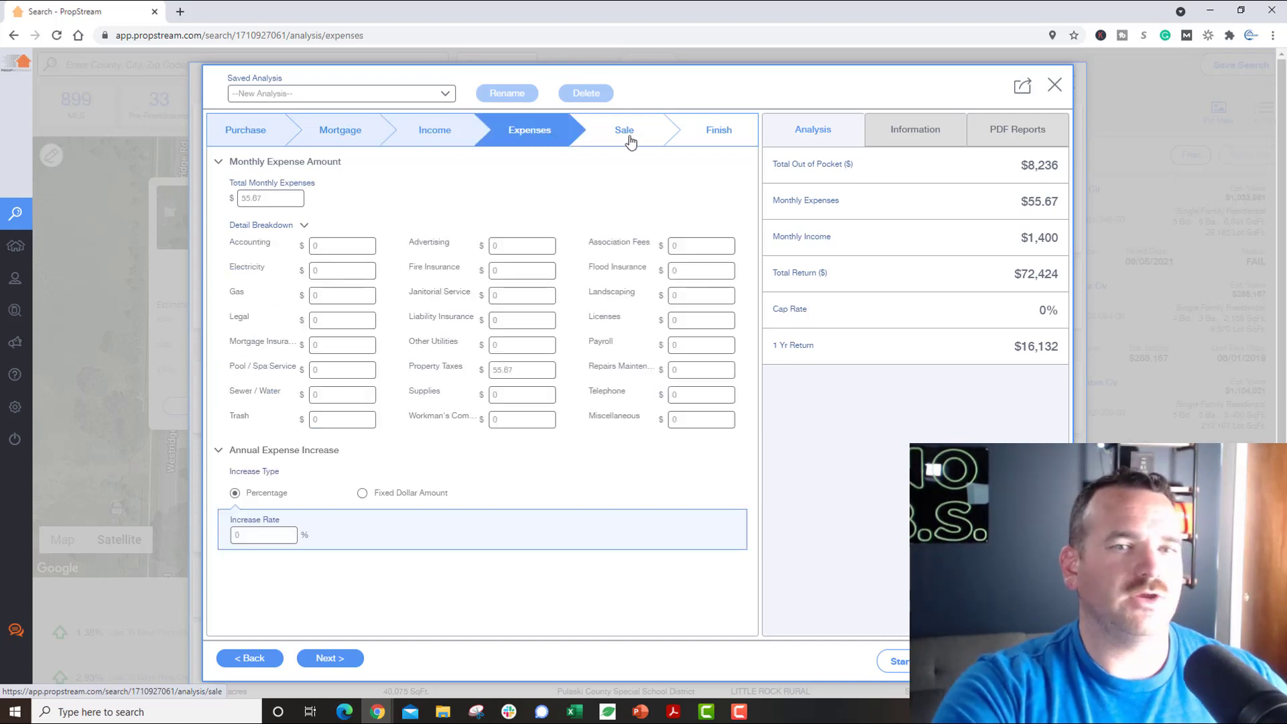
click(630, 141)
click(690, 142)
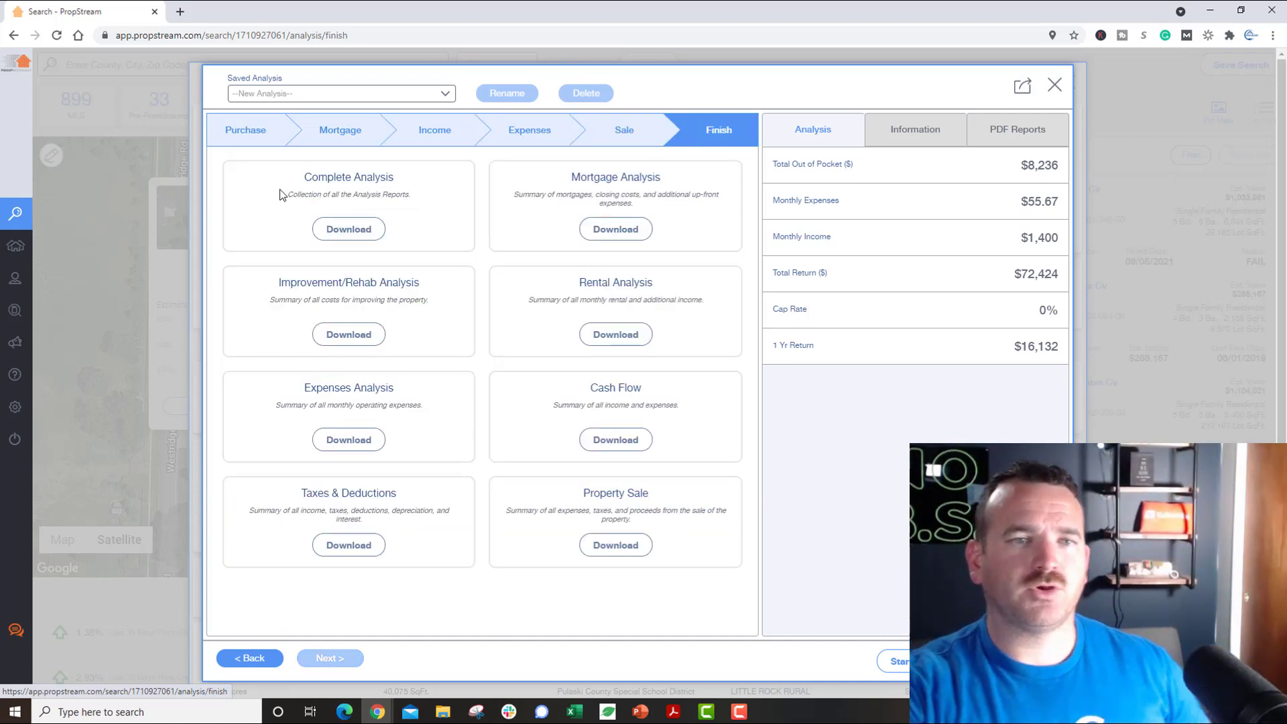
click(264, 137)
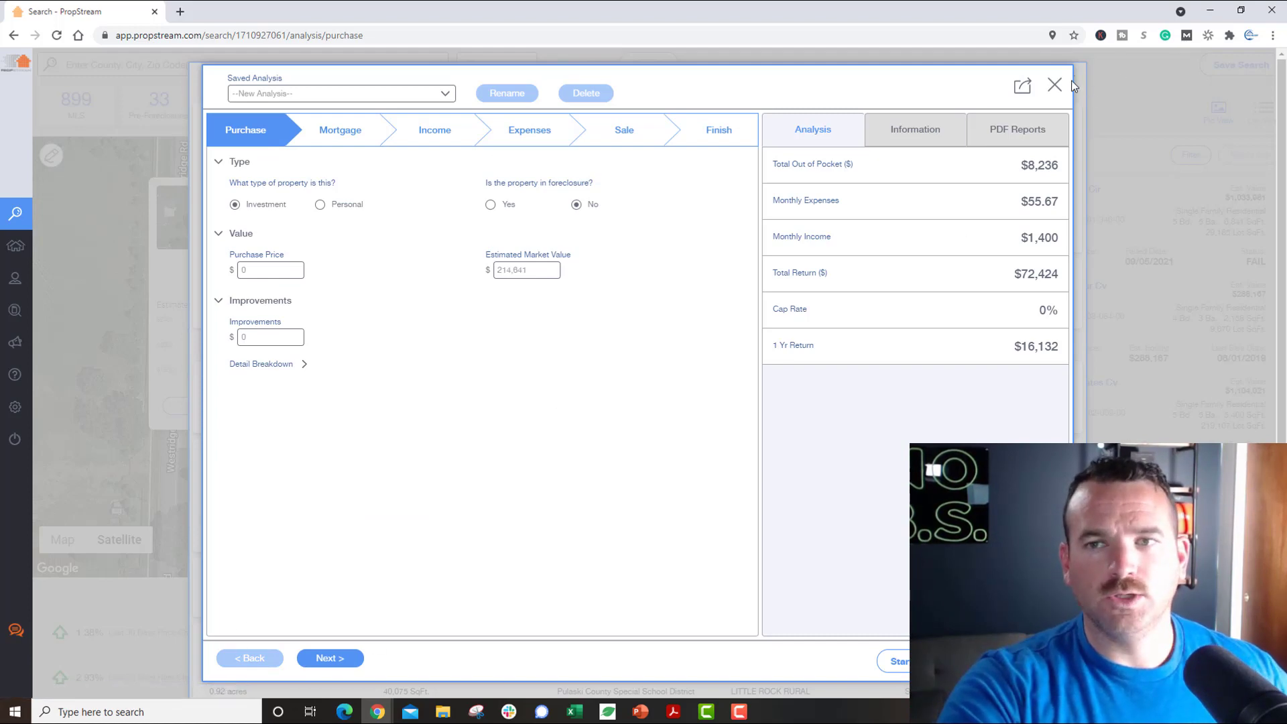
click(1055, 86)
click(202, 406)
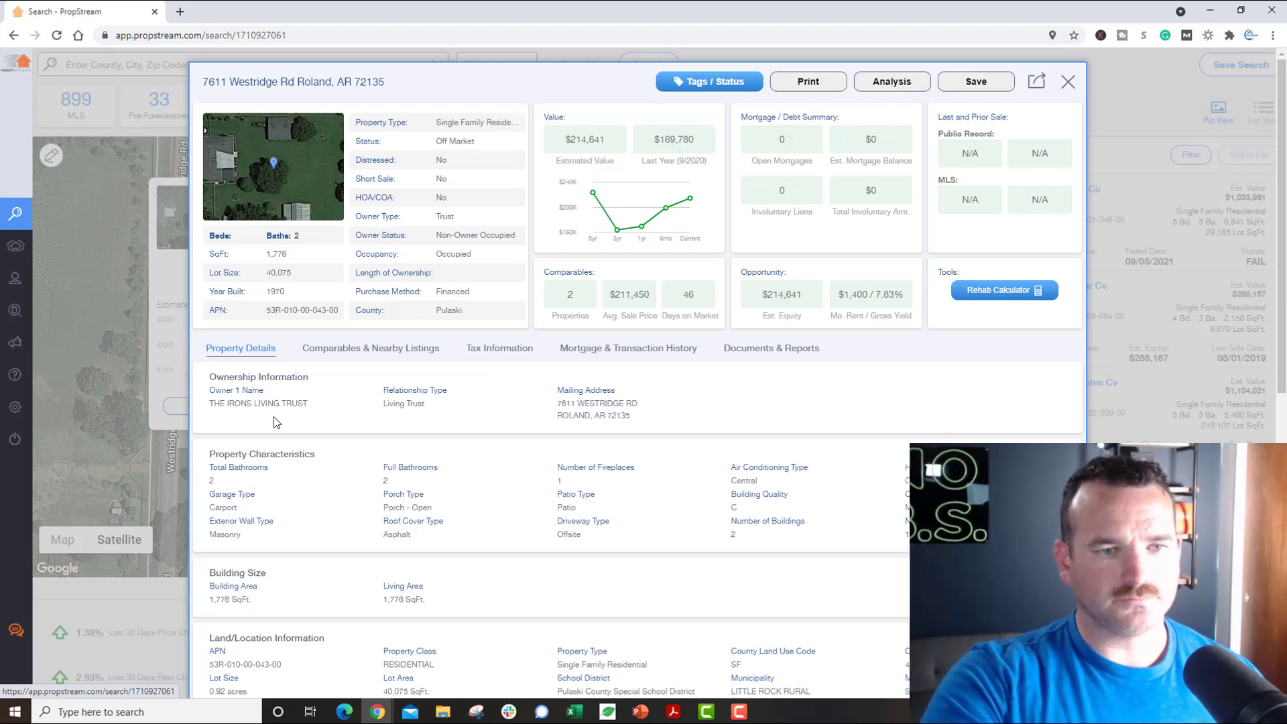
drag(215, 405, 303, 406)
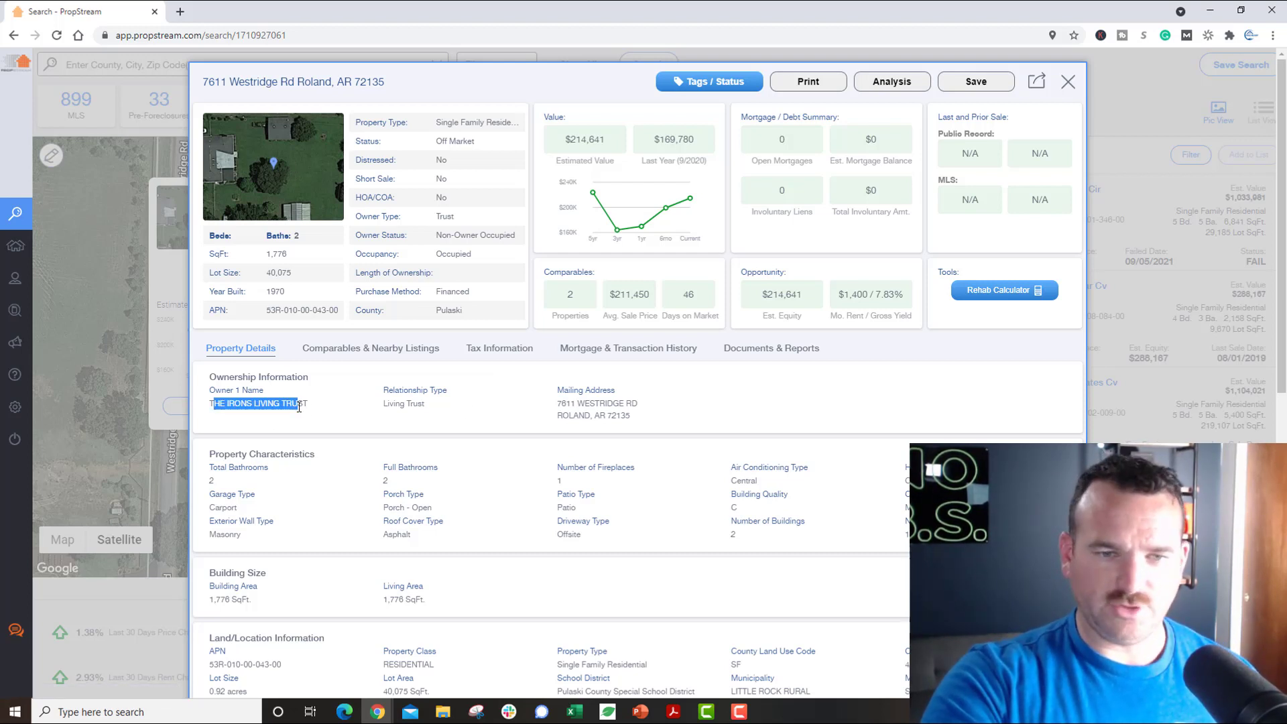
click(315, 414)
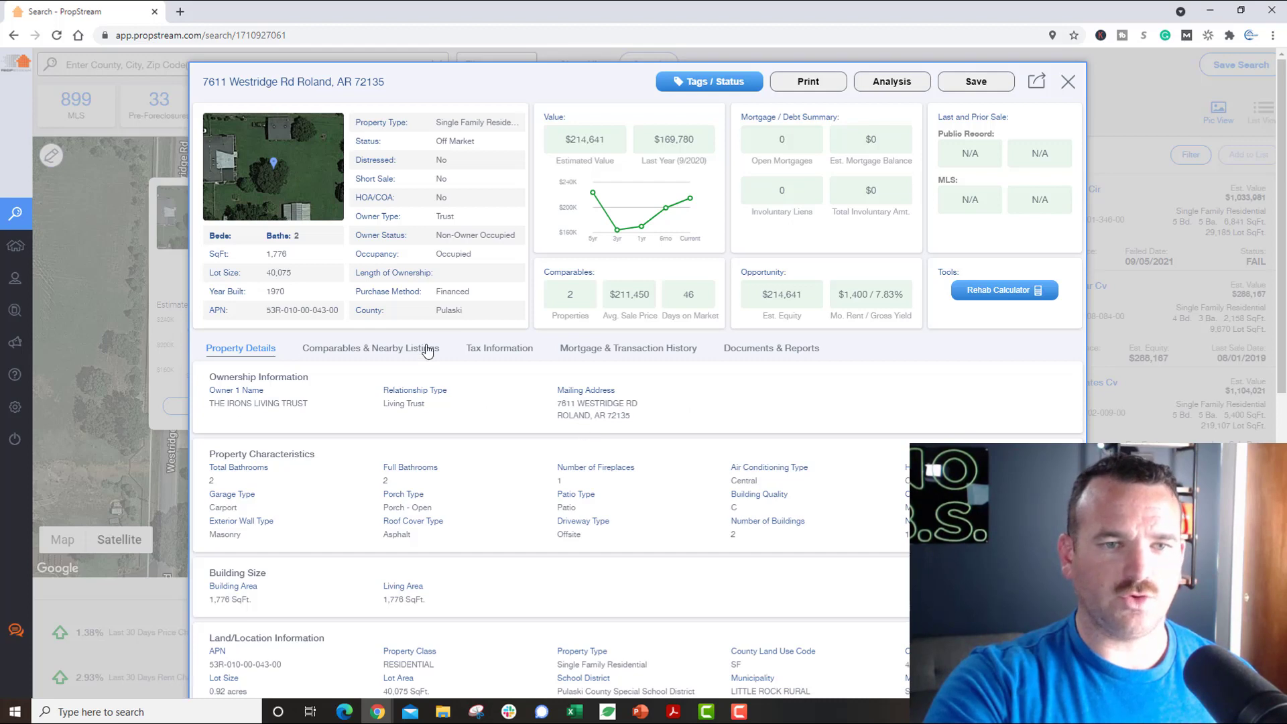
click(346, 357)
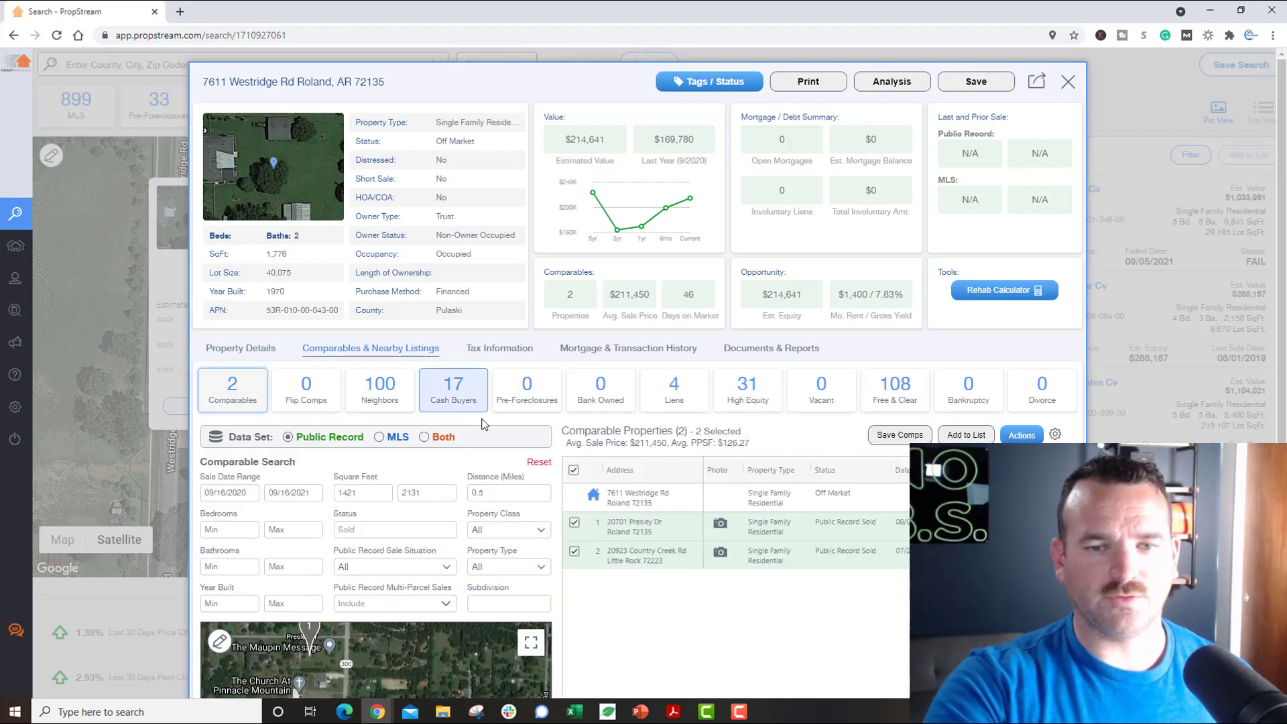
click(1068, 81)
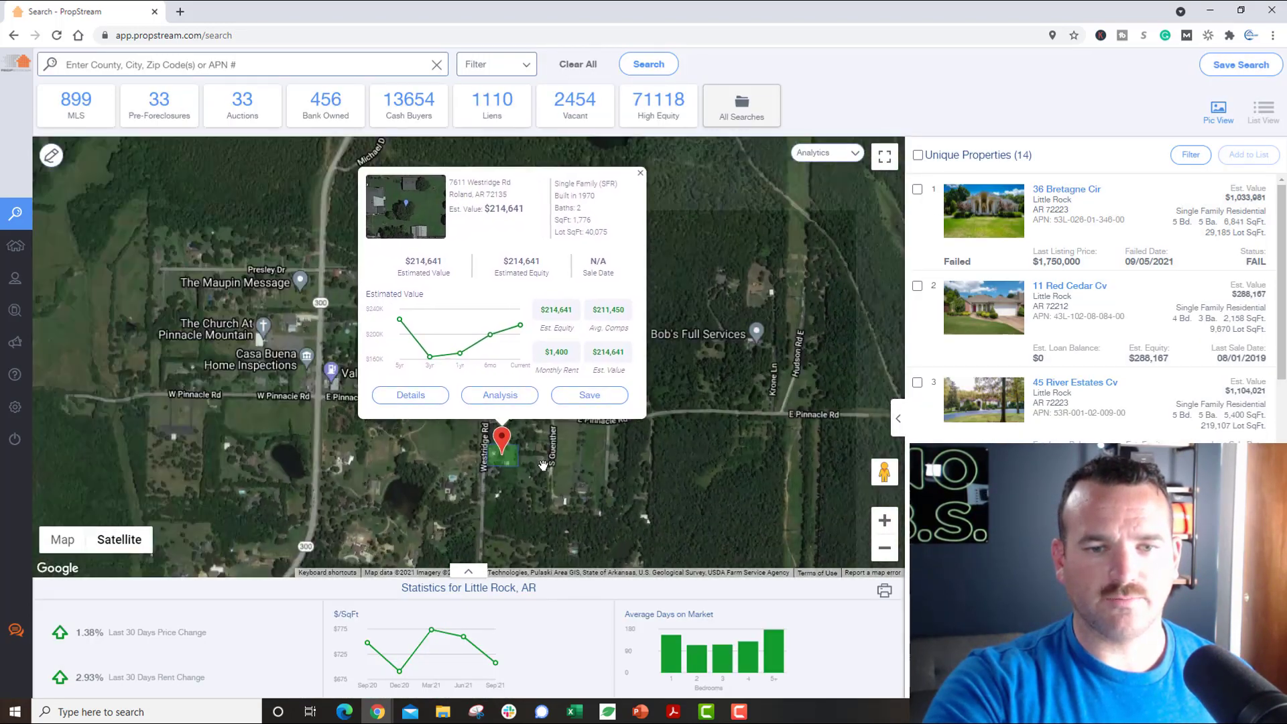
scroll(543, 464, down, 5)
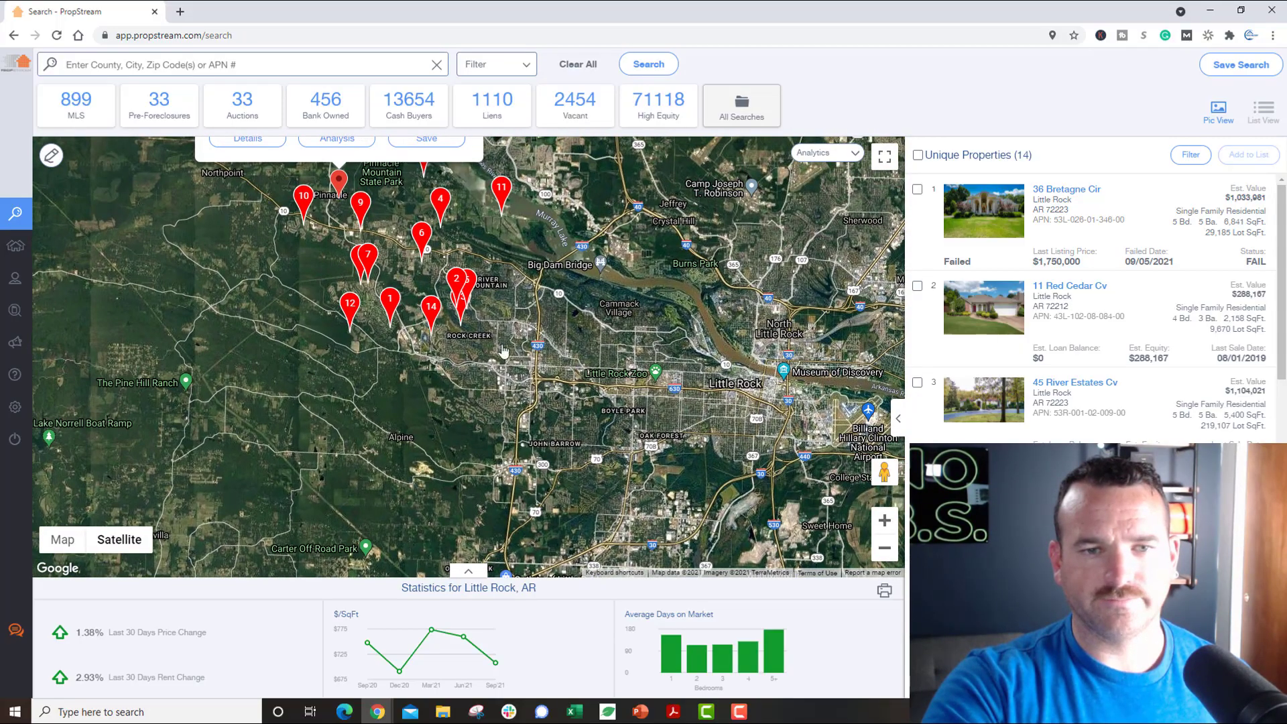
scroll(504, 351, up, 5)
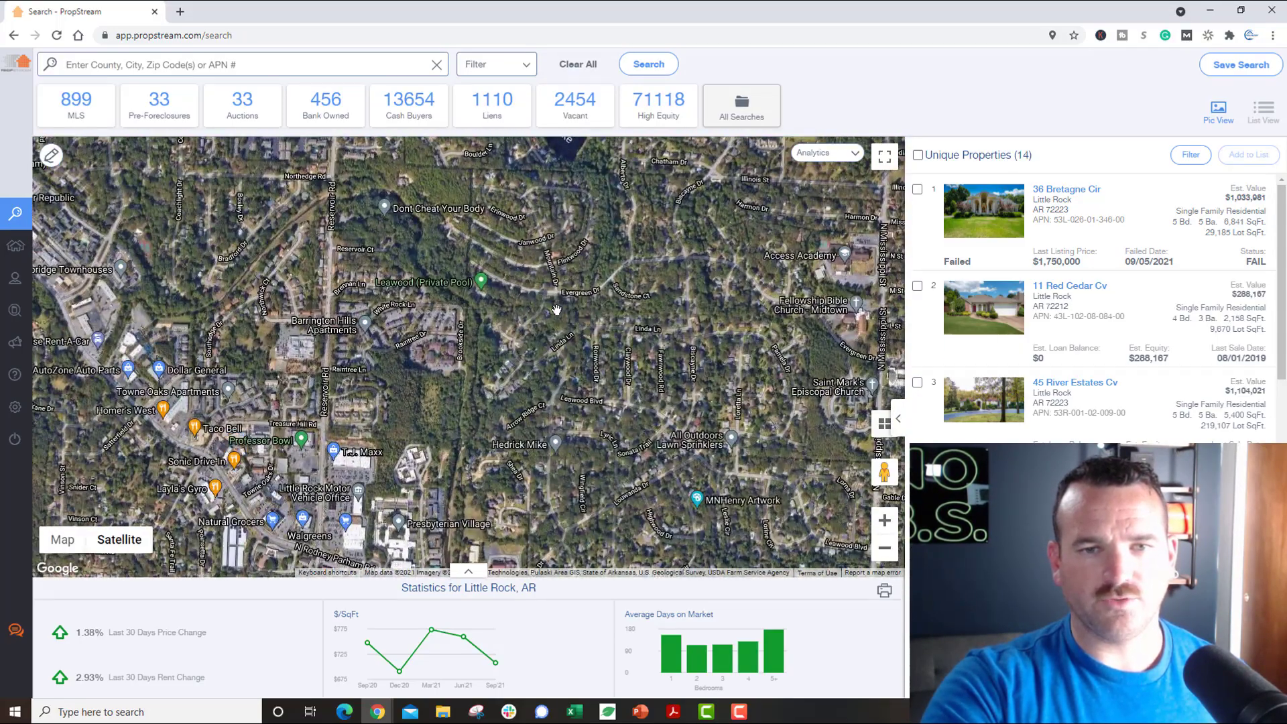
scroll(557, 310, up, 2)
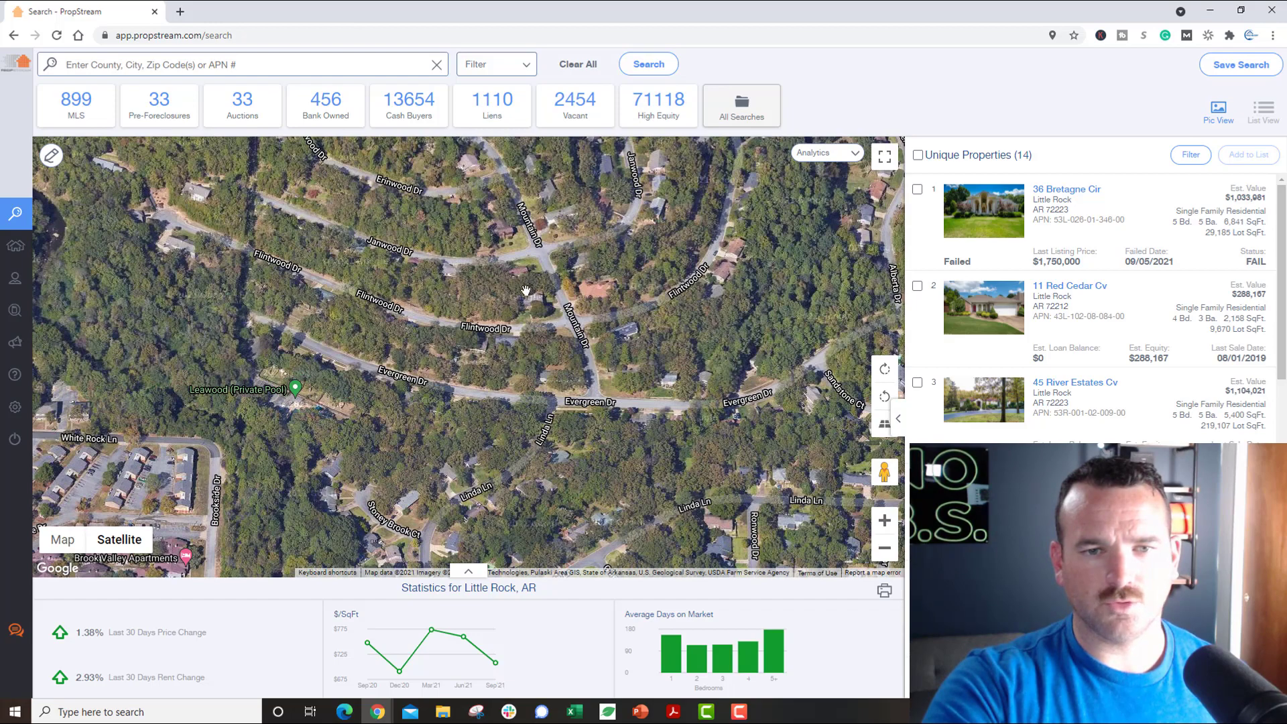
scroll(521, 277, up, 2)
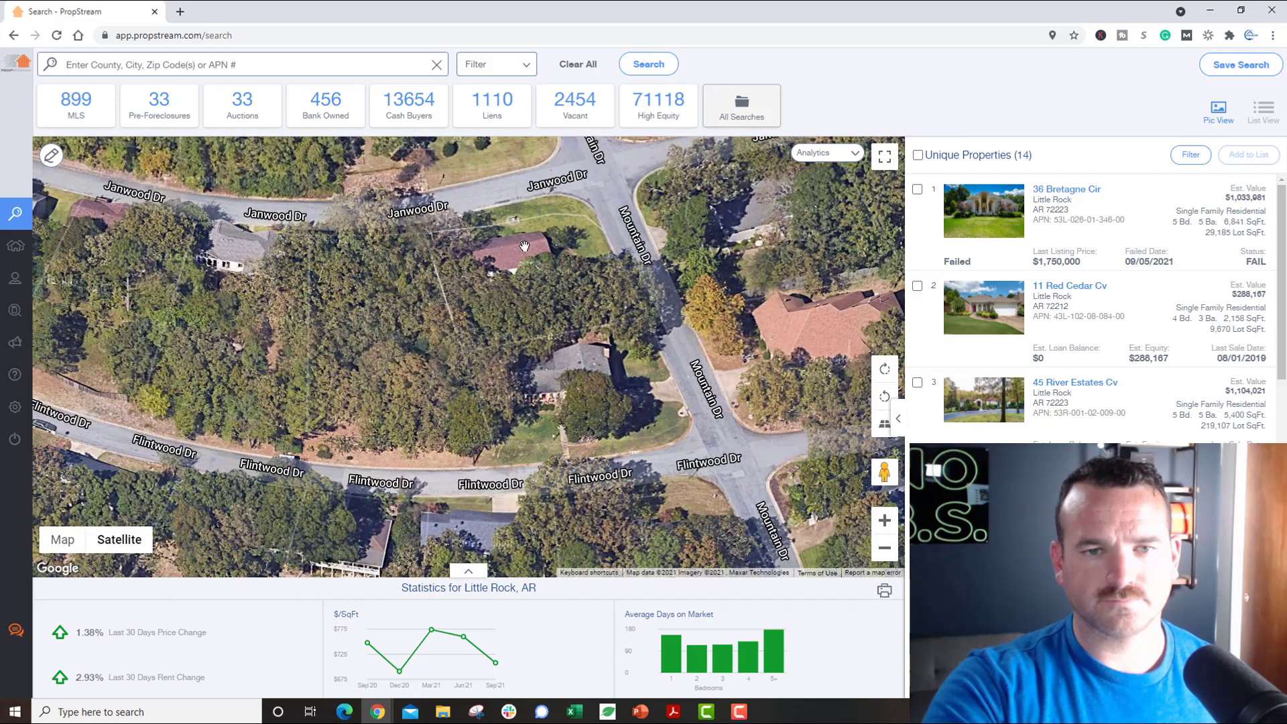
click(519, 254)
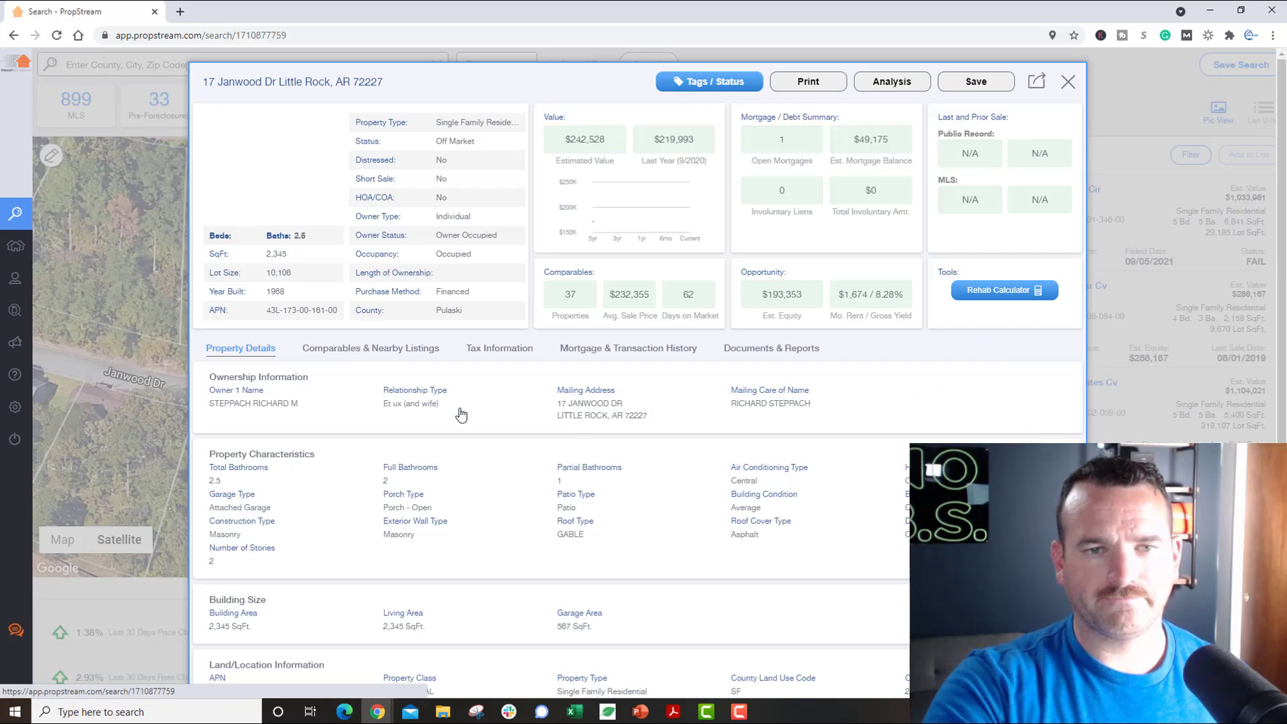
click(462, 415)
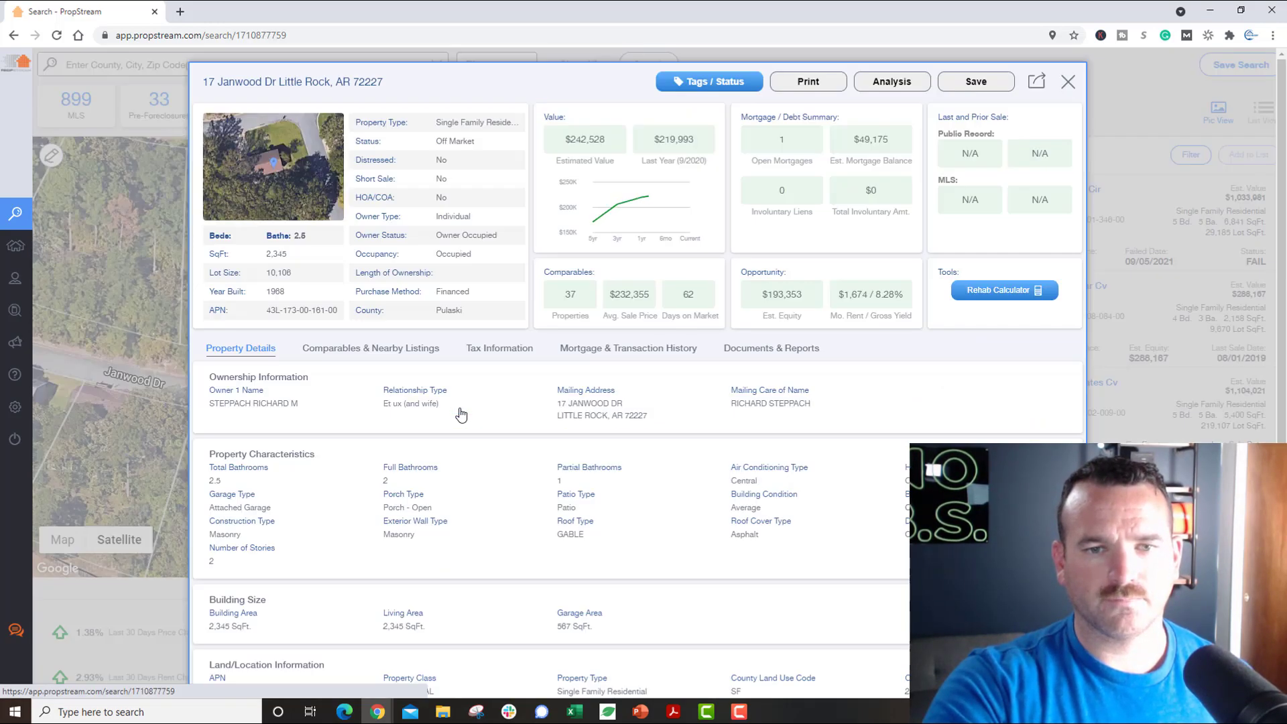
click(402, 349)
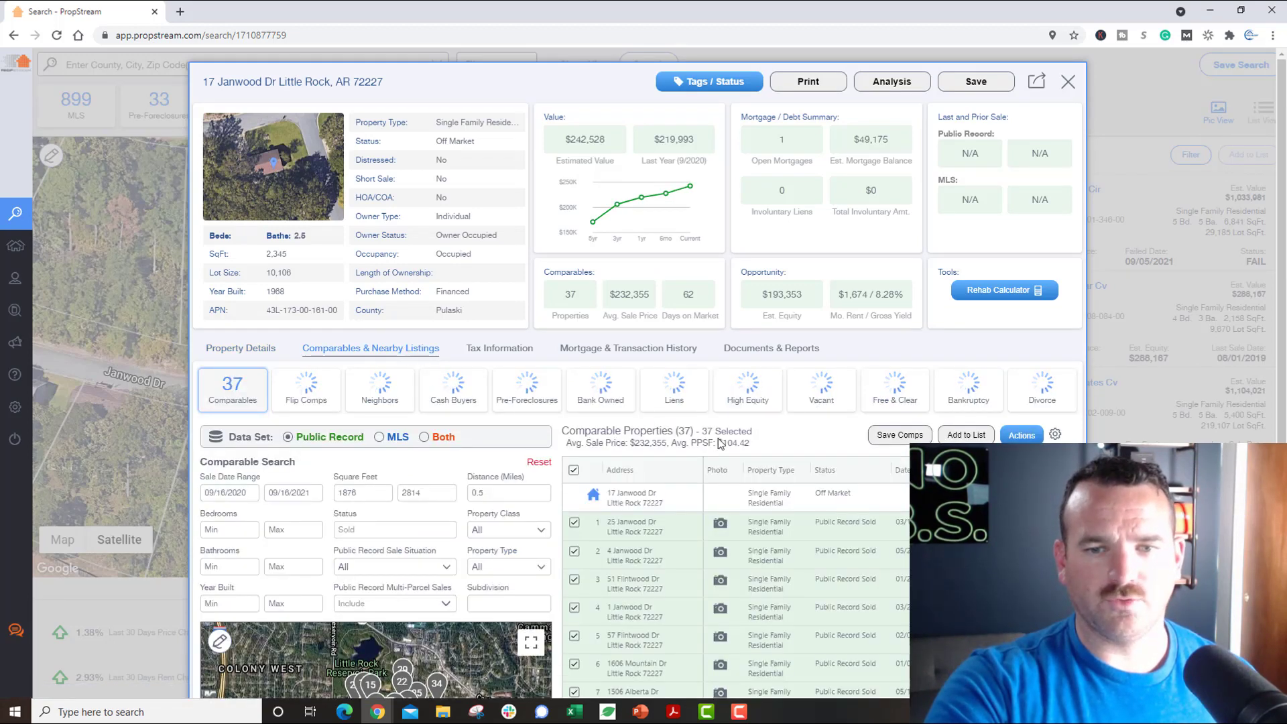
drag(661, 431, 709, 432)
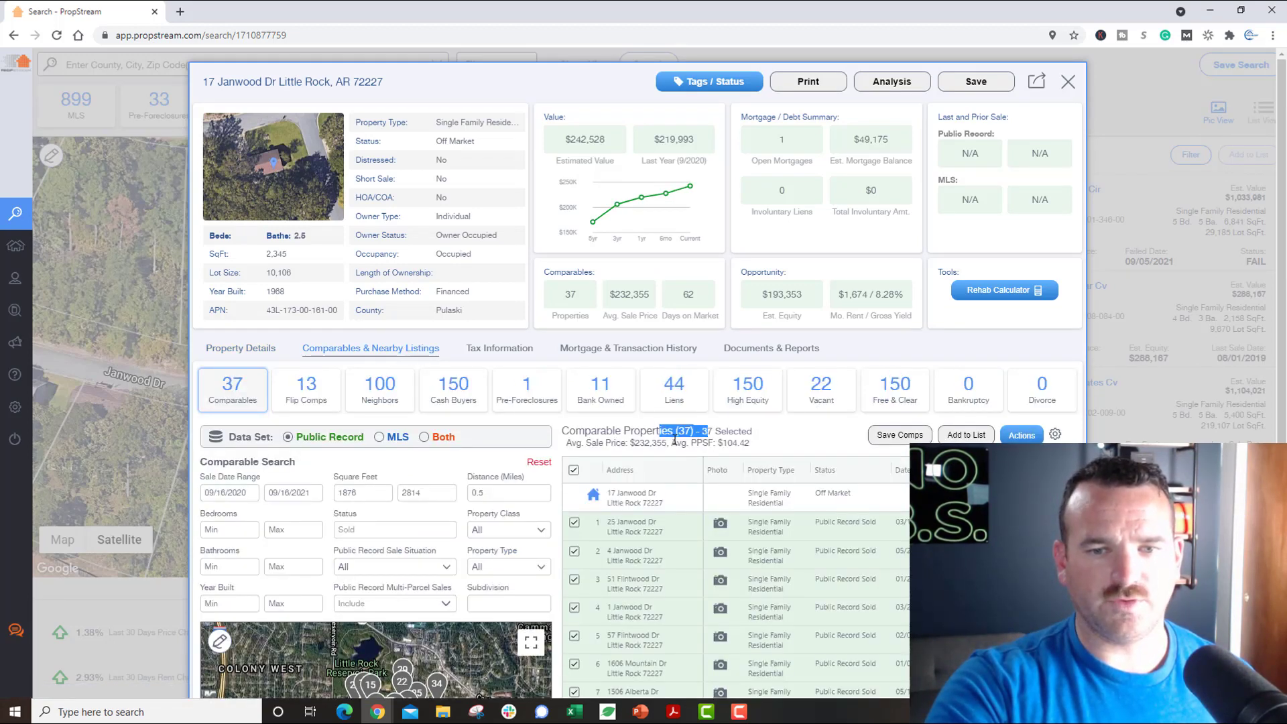
click(645, 448)
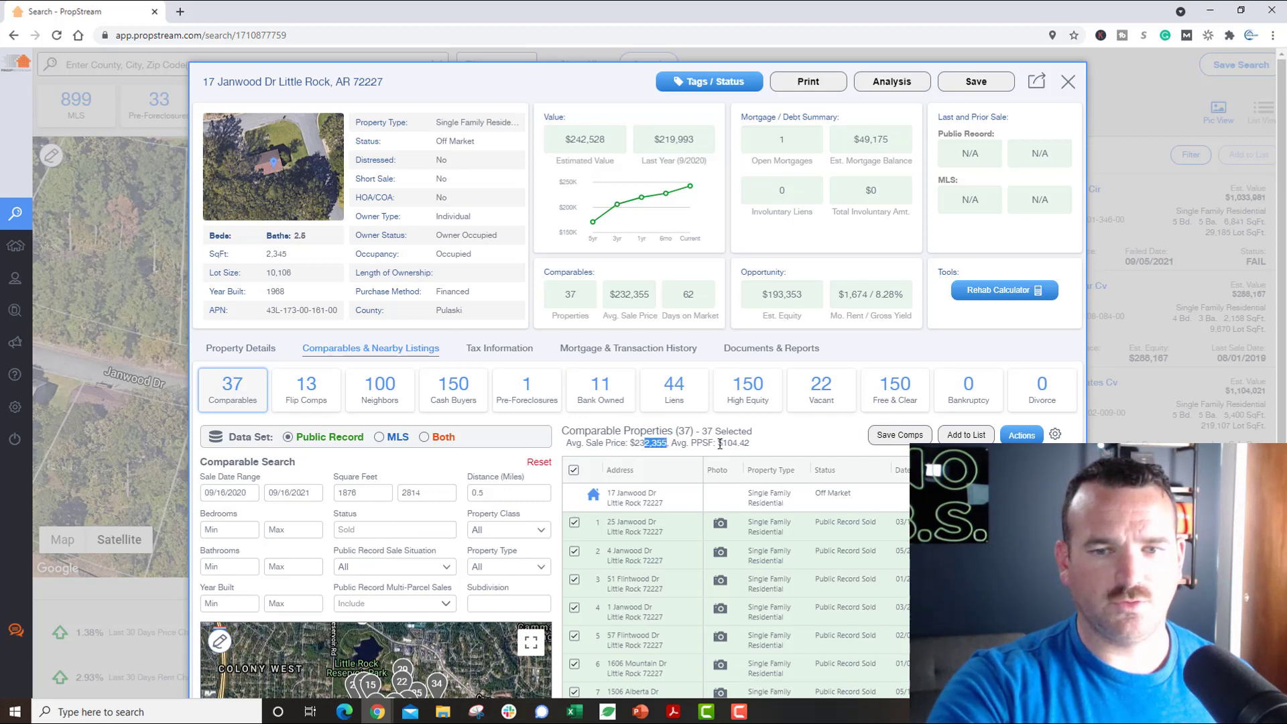
drag(717, 444, 754, 448)
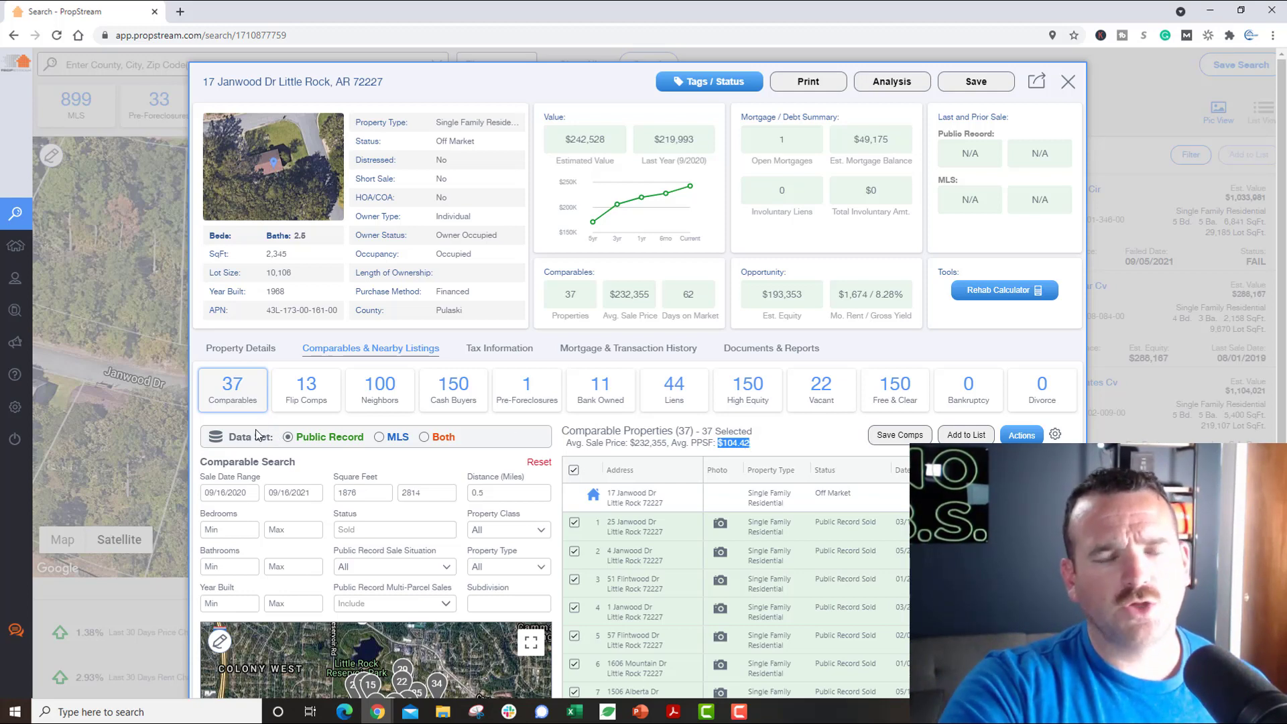
click(239, 349)
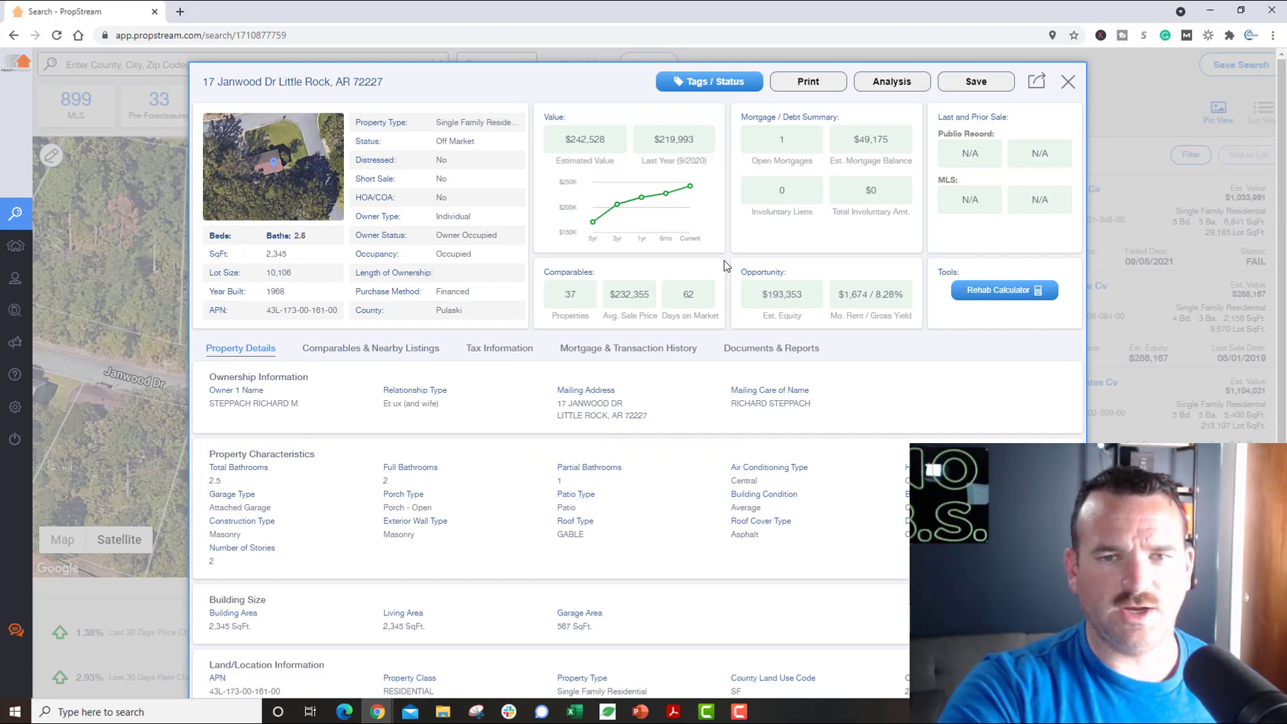
click(1068, 82)
click(224, 446)
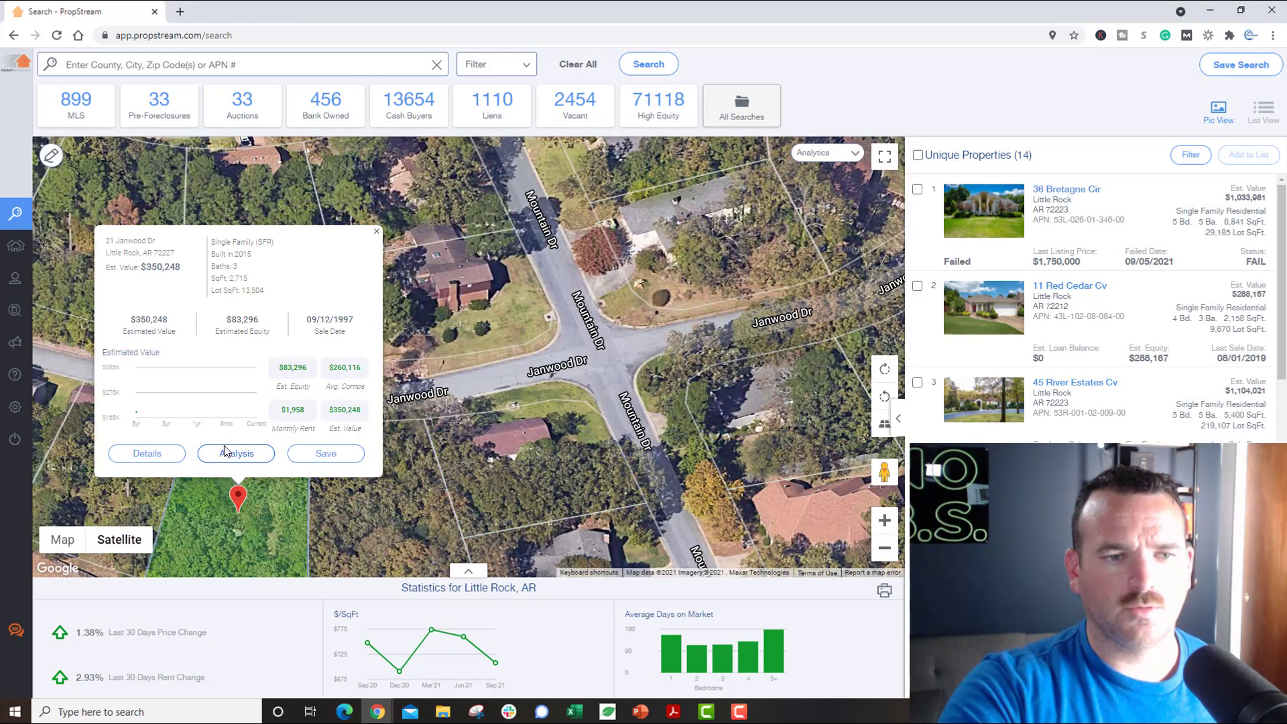
click(147, 454)
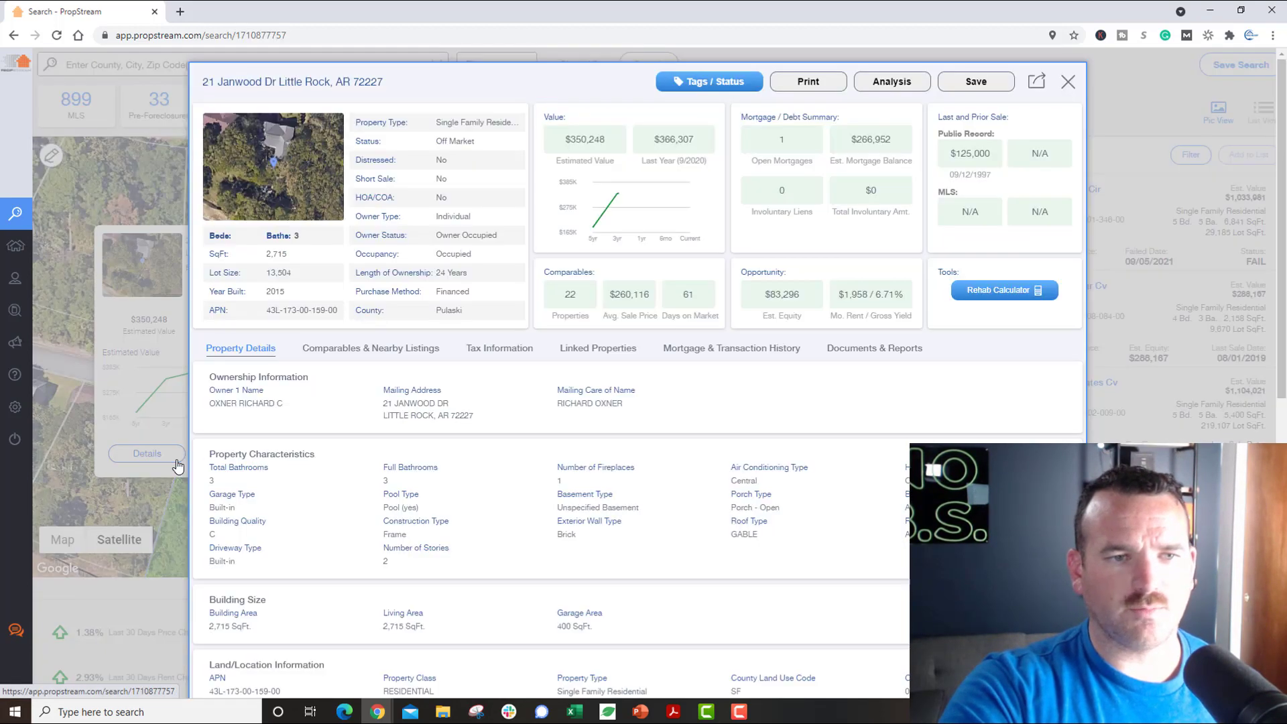
click(1069, 82)
click(689, 222)
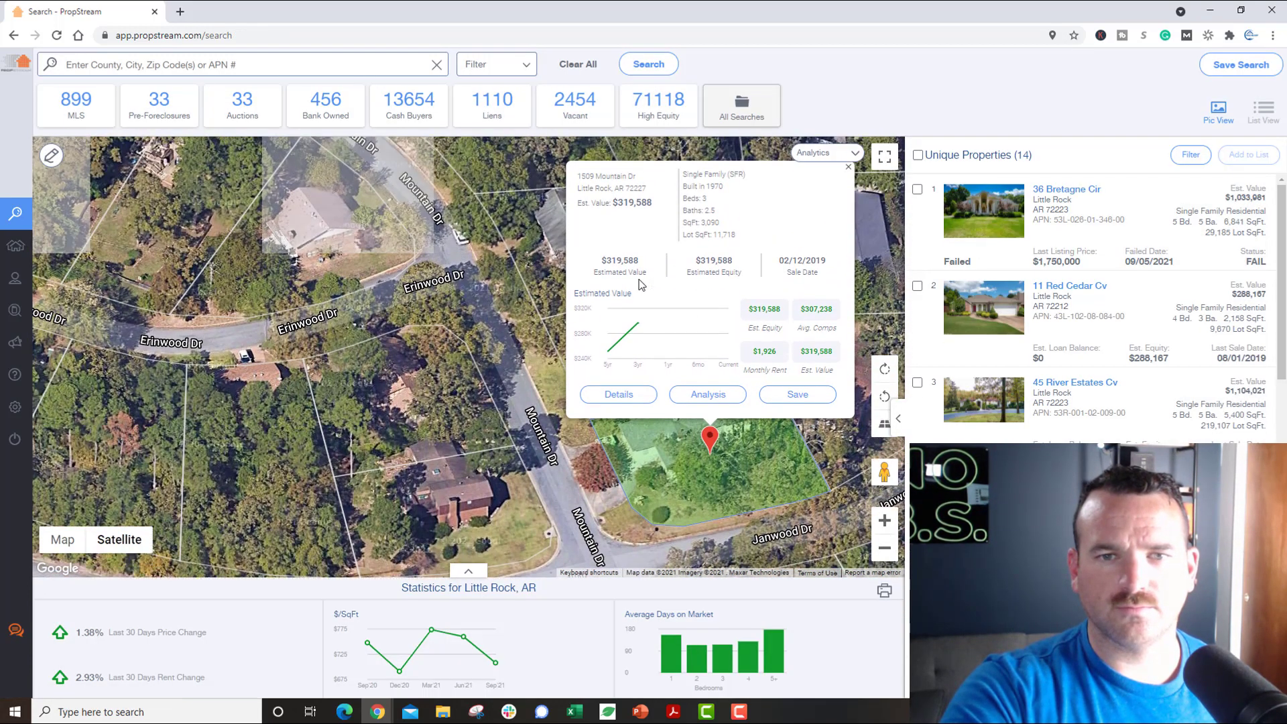
click(618, 395)
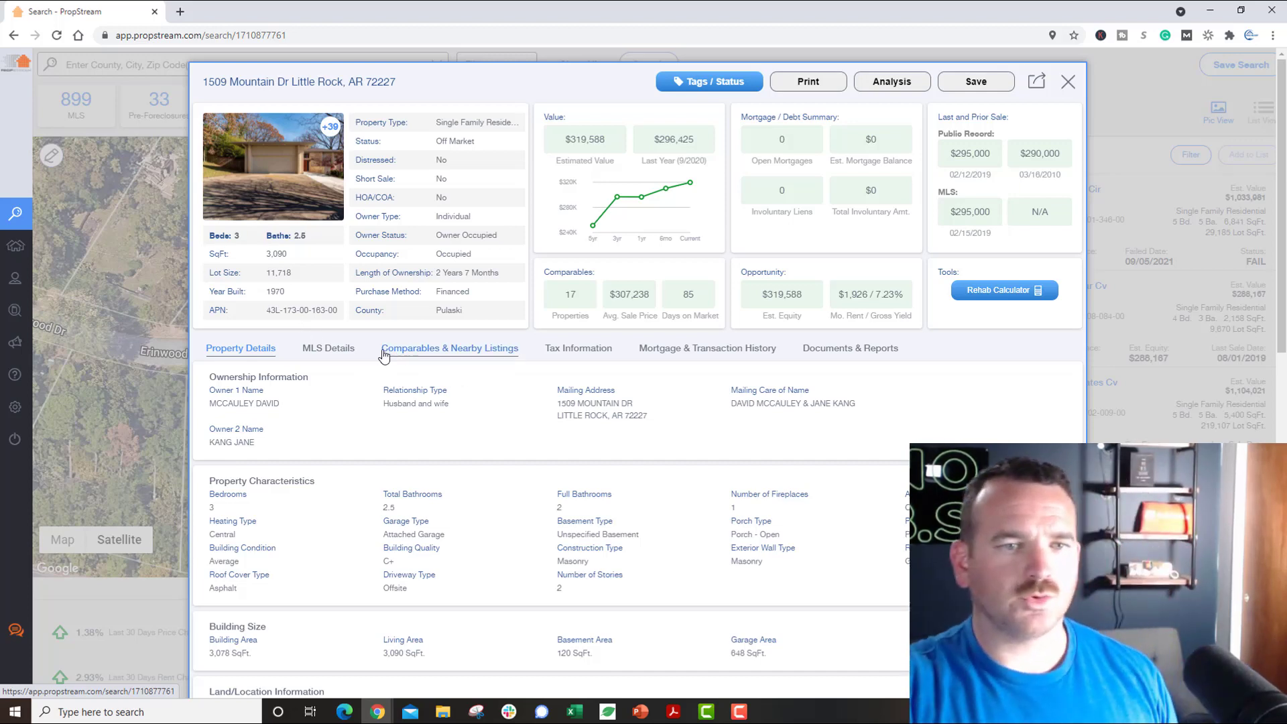
click(337, 349)
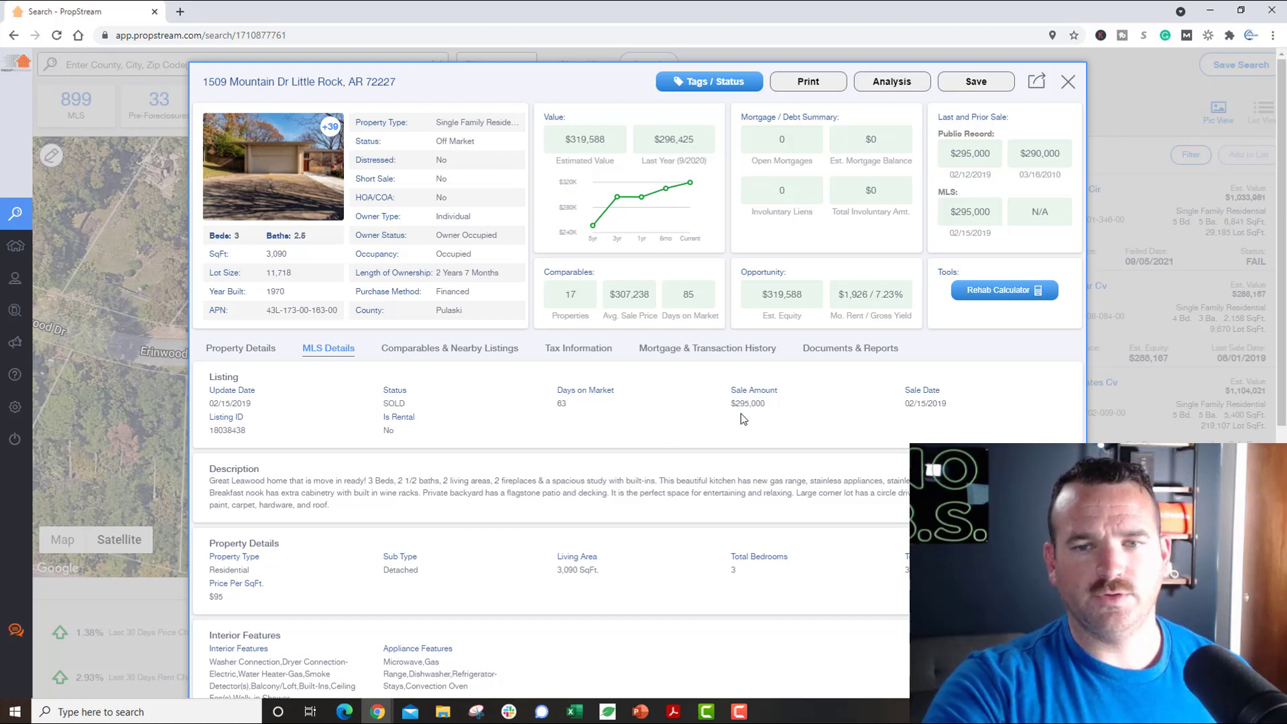
drag(738, 406, 778, 407)
drag(934, 405, 948, 414)
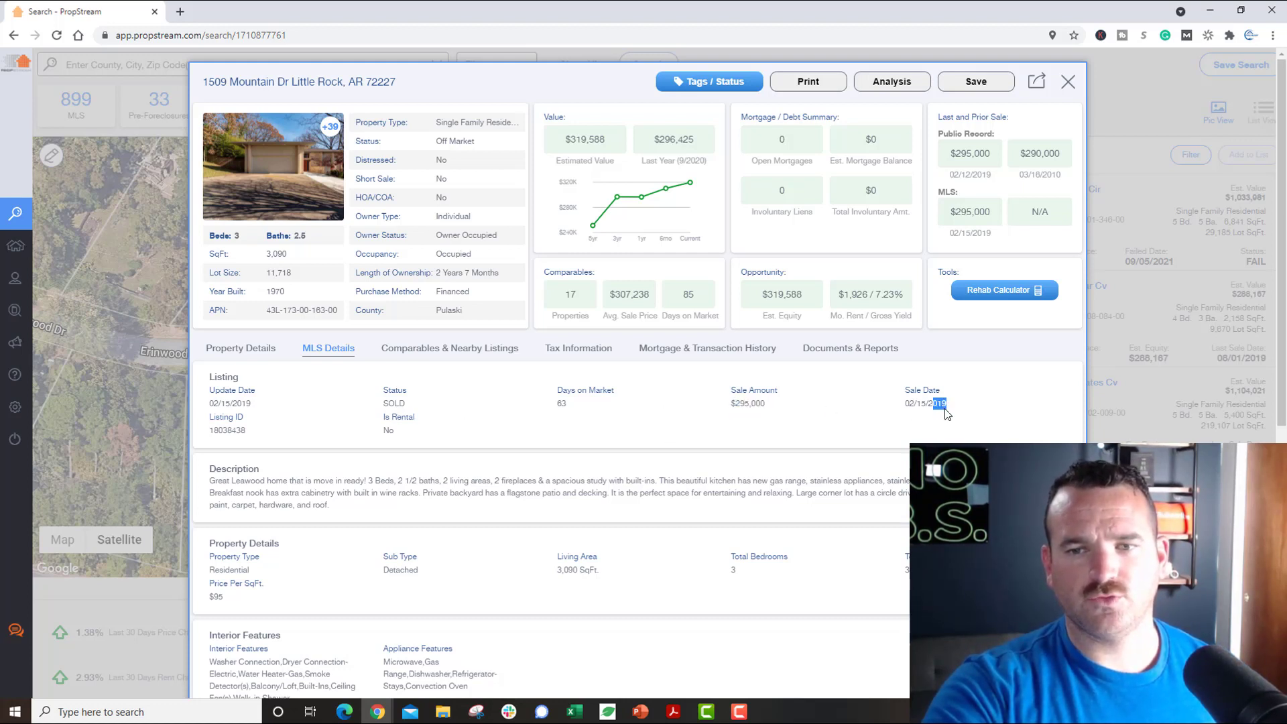
click(429, 348)
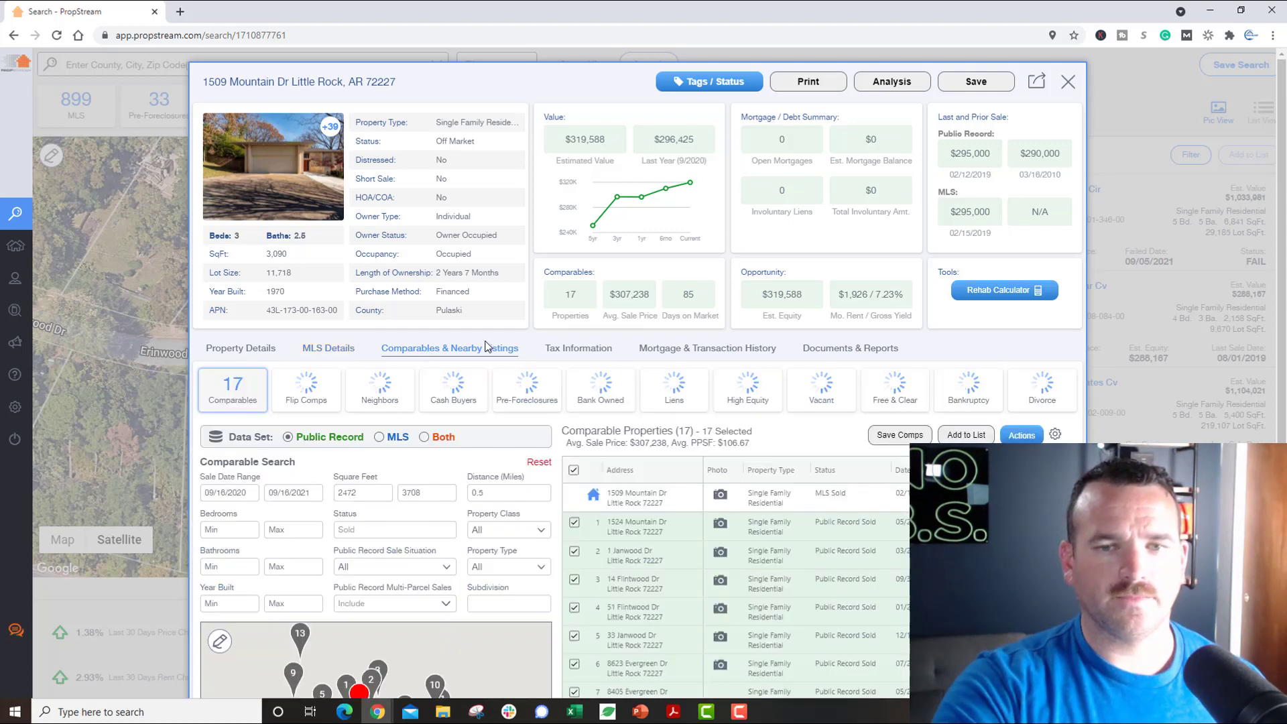
Step: Filter the 17 comparables to exactly 3 bedrooms and 2–3 bathrooms
scroll(669, 368, down, 1)
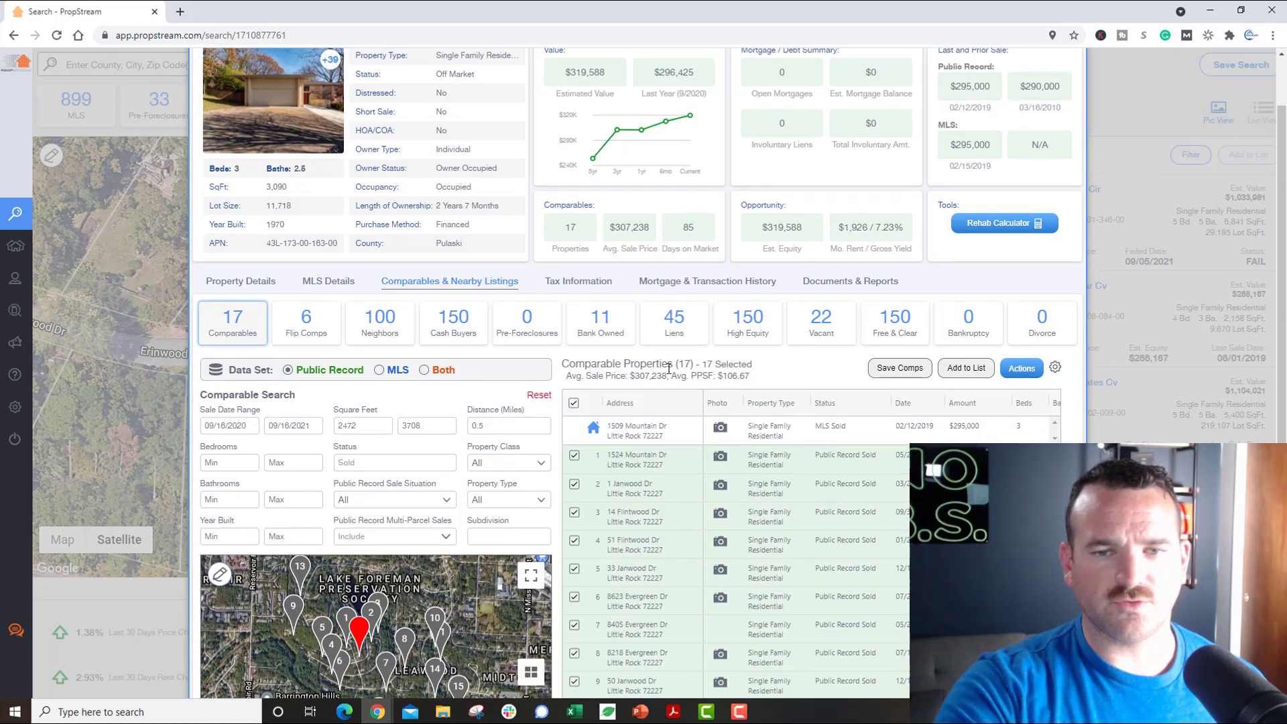
drag(675, 364, 696, 366)
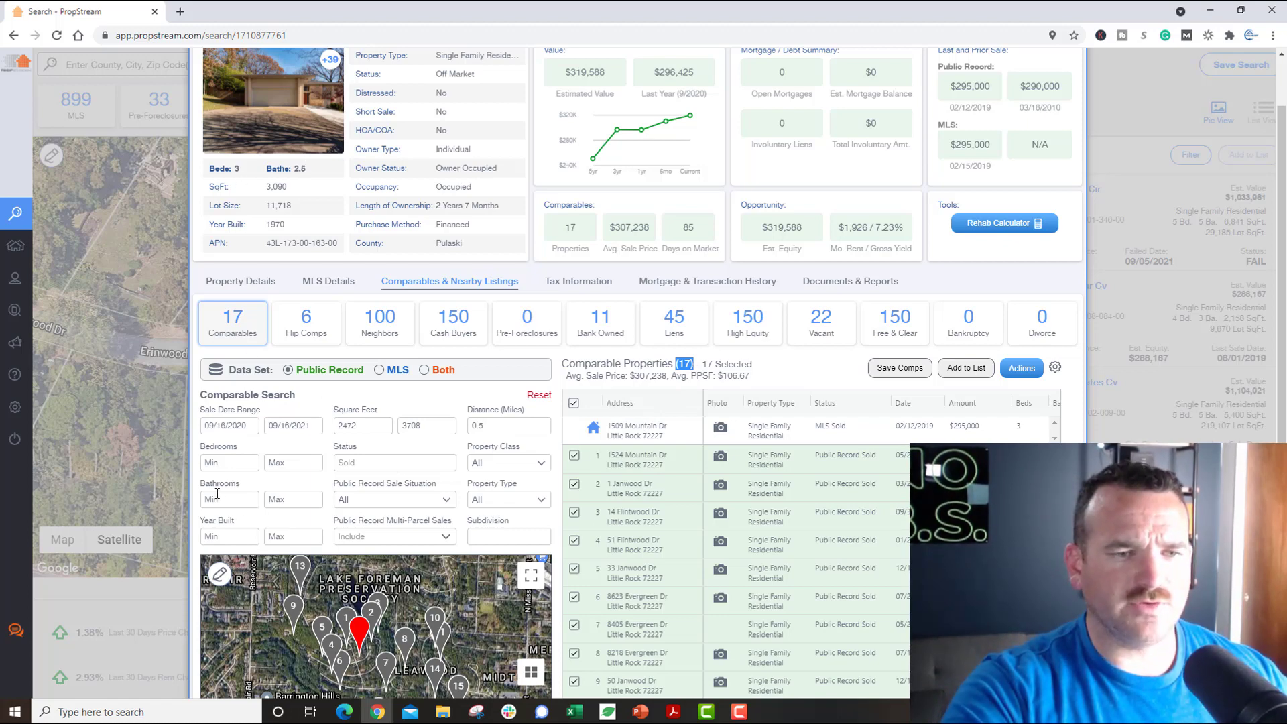
click(233, 460)
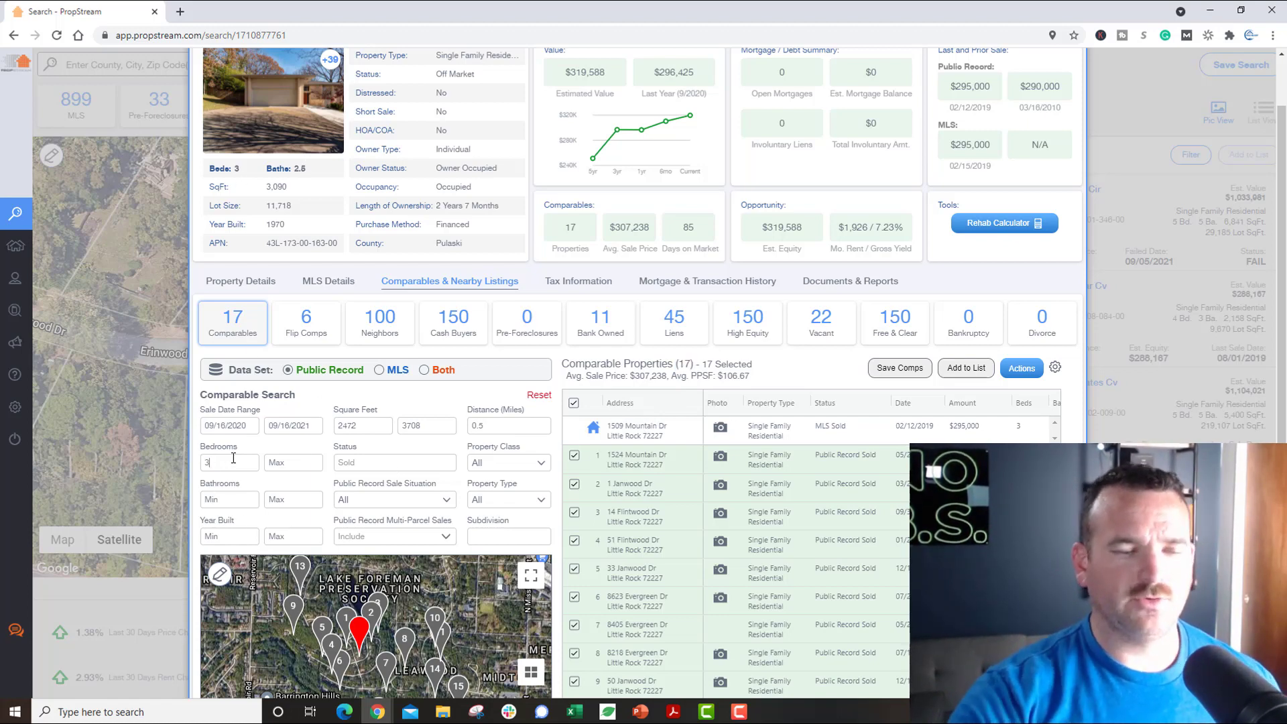
click(235, 498)
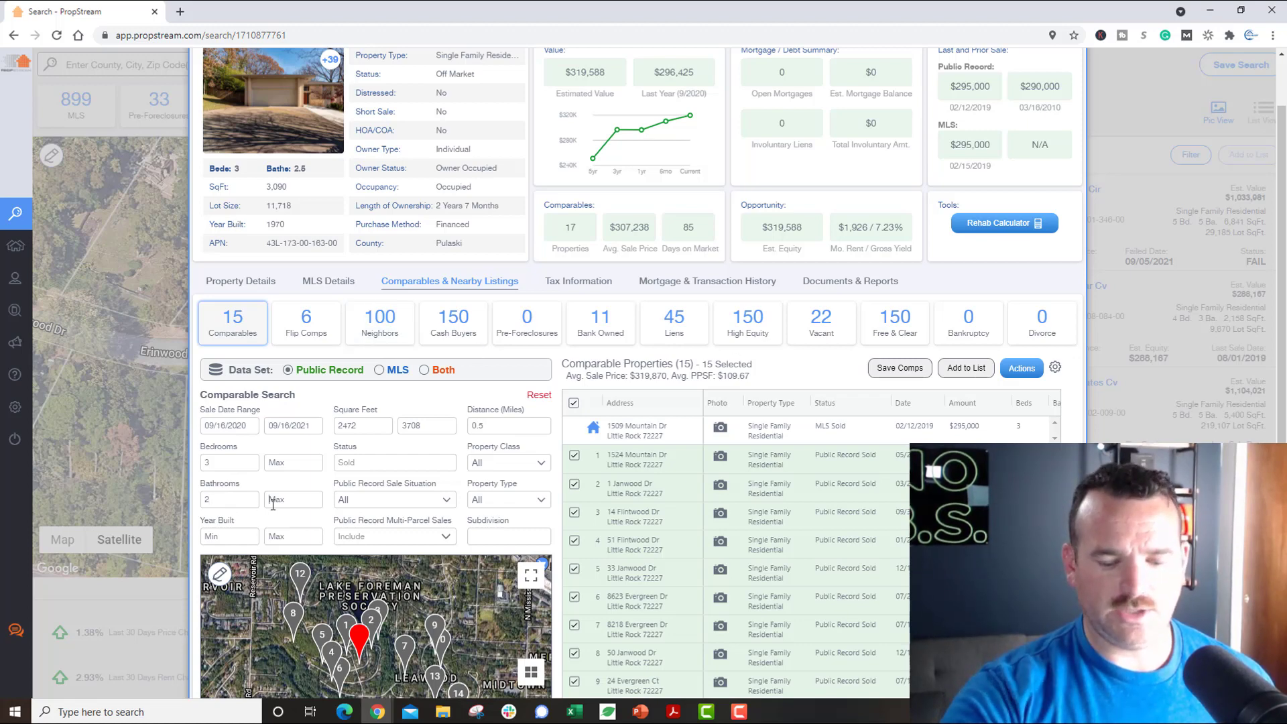
text(3)
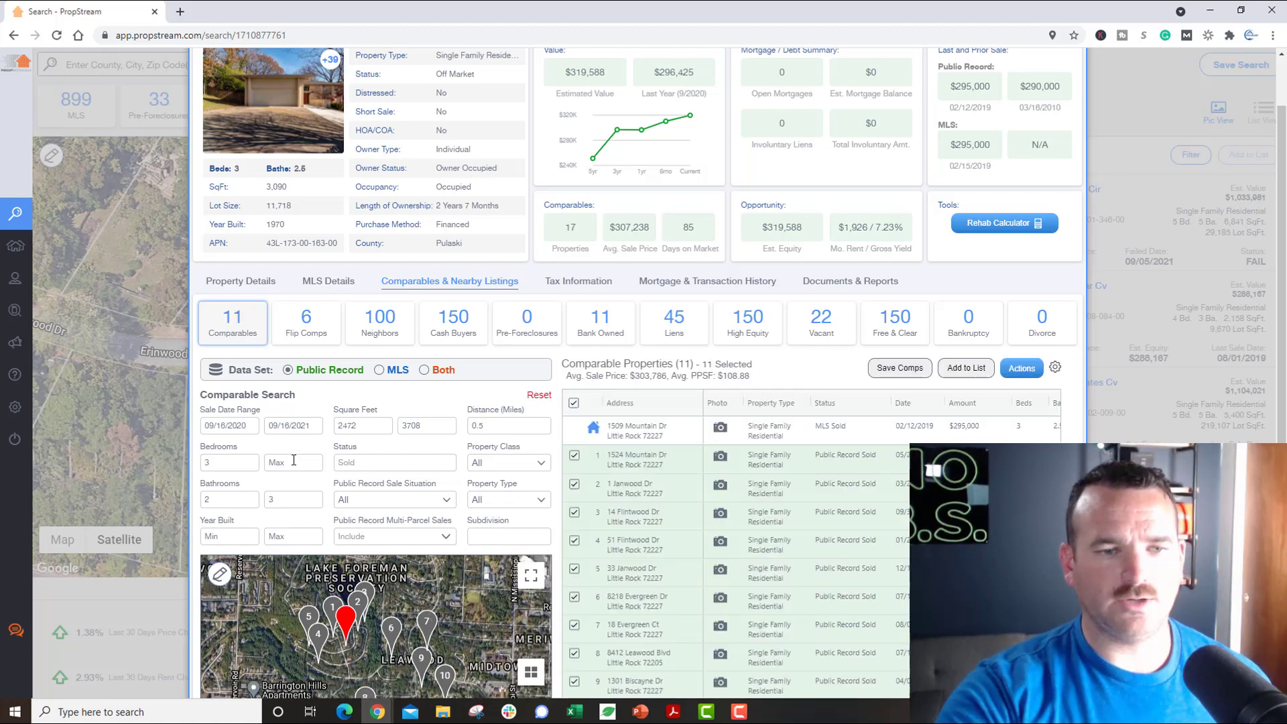
key(BackSpace)
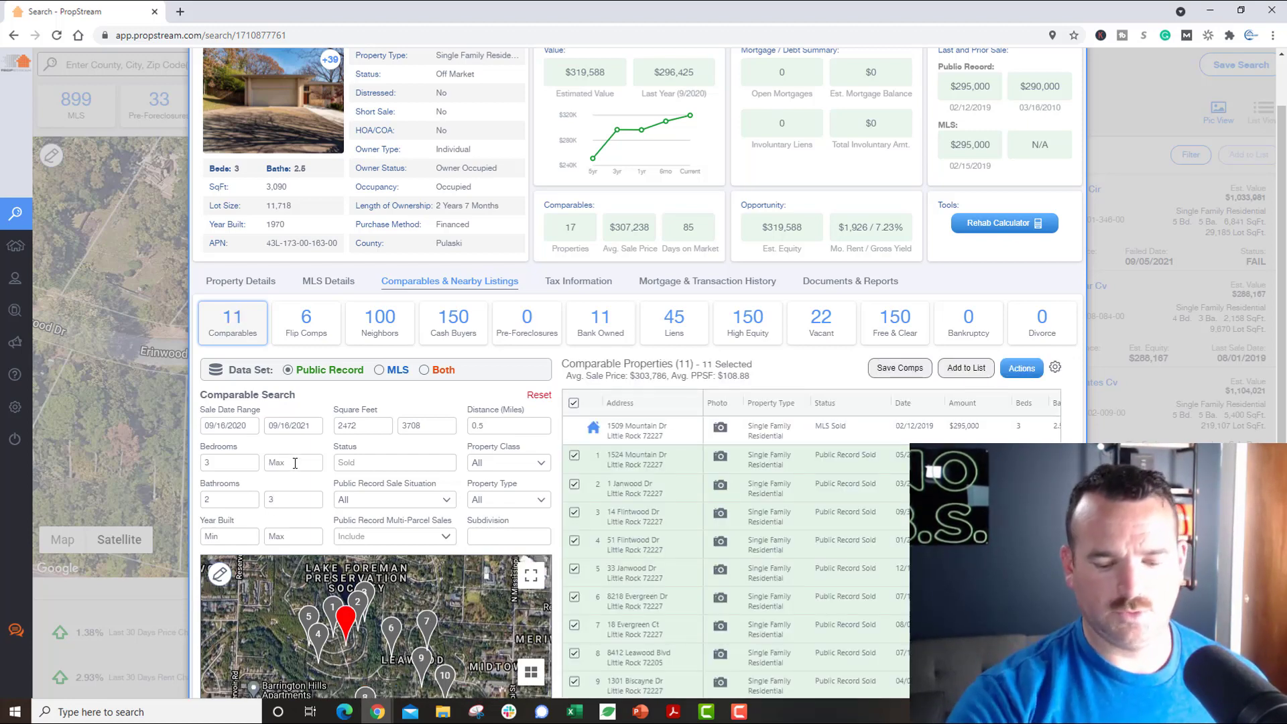
text(3)
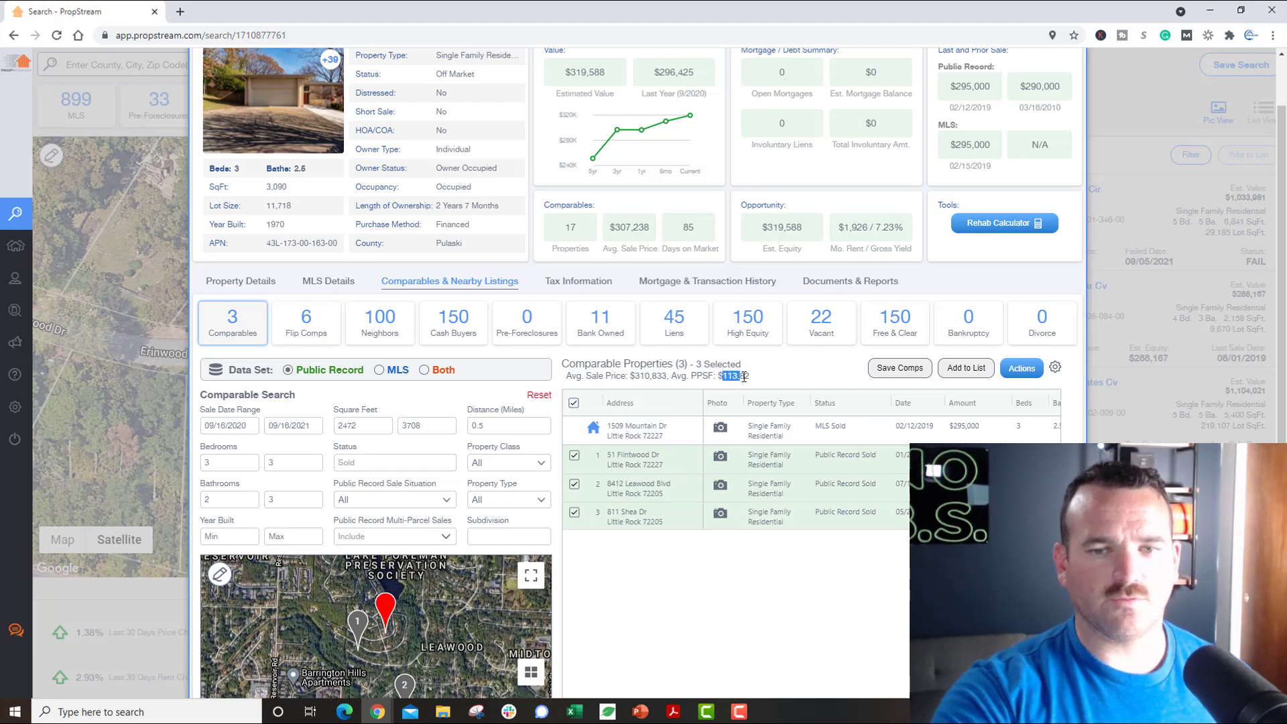
double_click(277, 187)
click(738, 467)
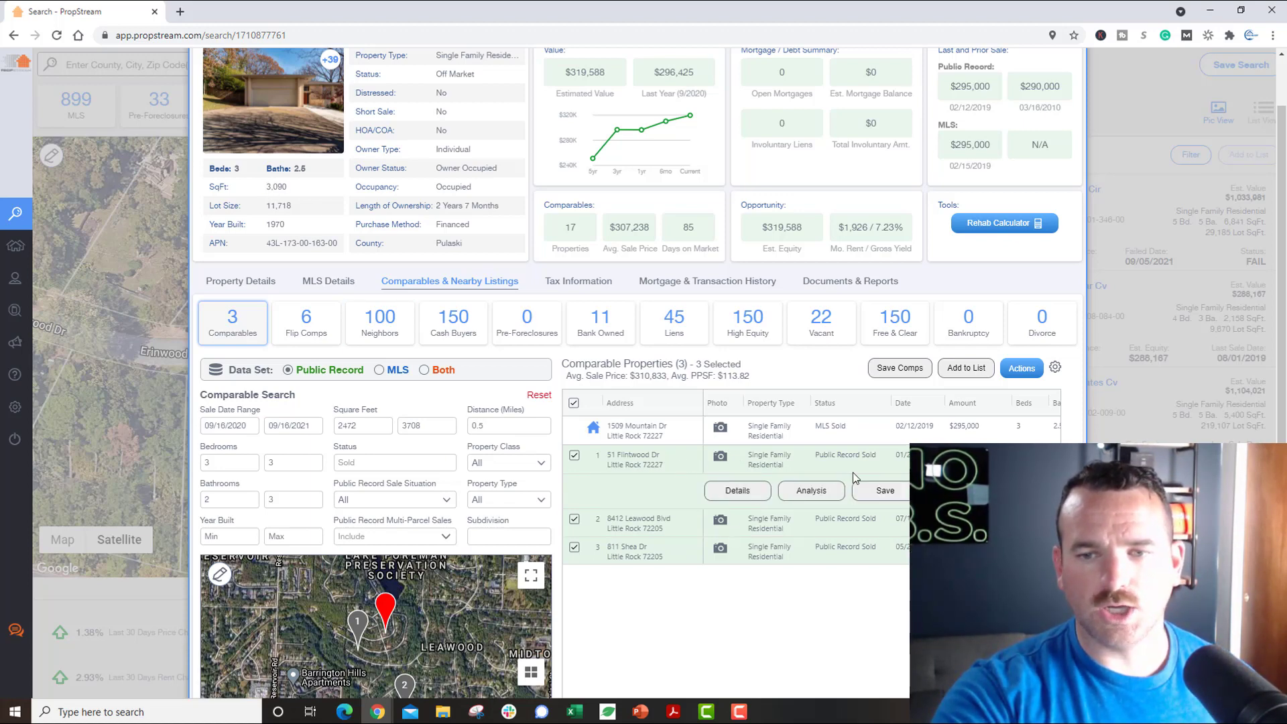
scroll(838, 464, right, 3)
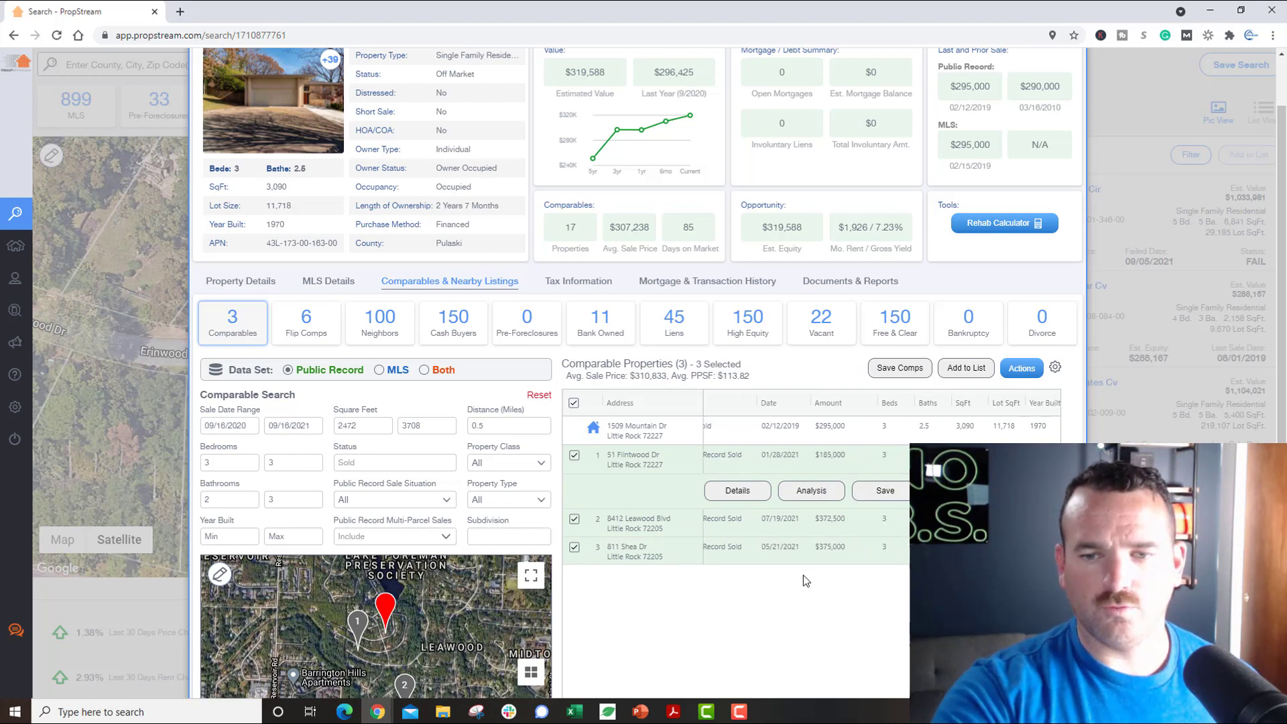
click(815, 551)
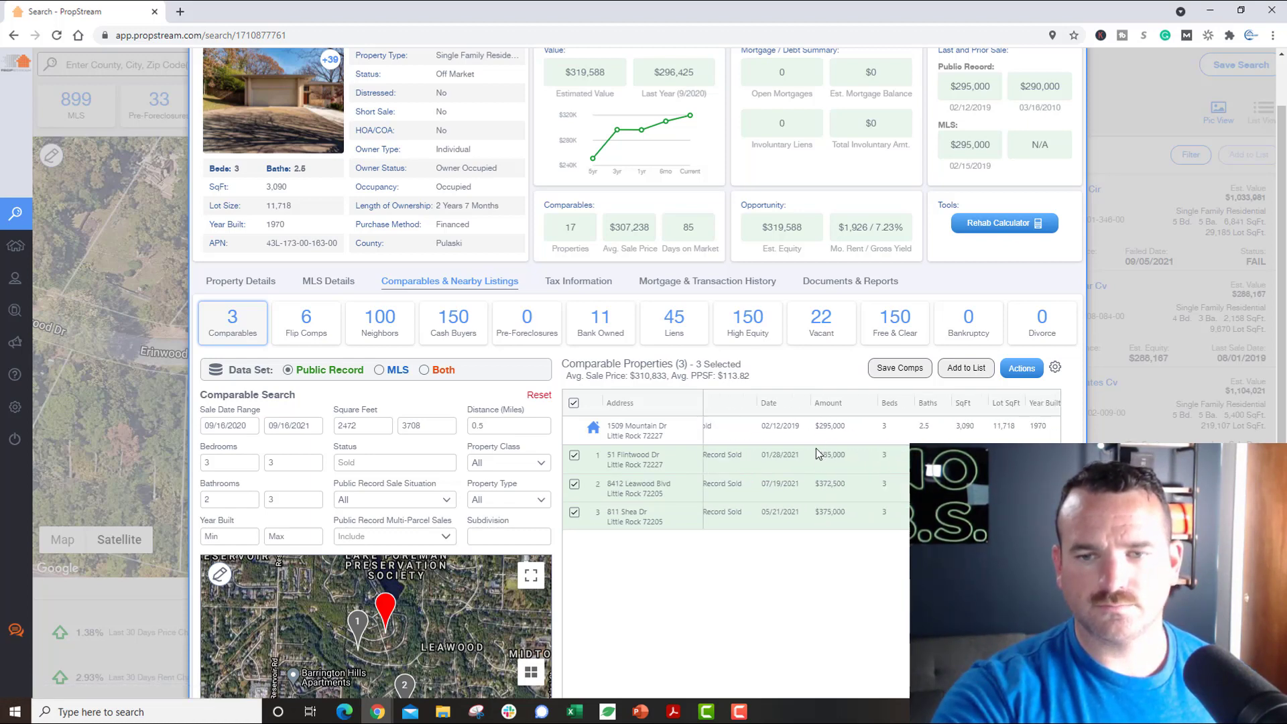
scroll(831, 609, right, 2)
double_click(895, 427)
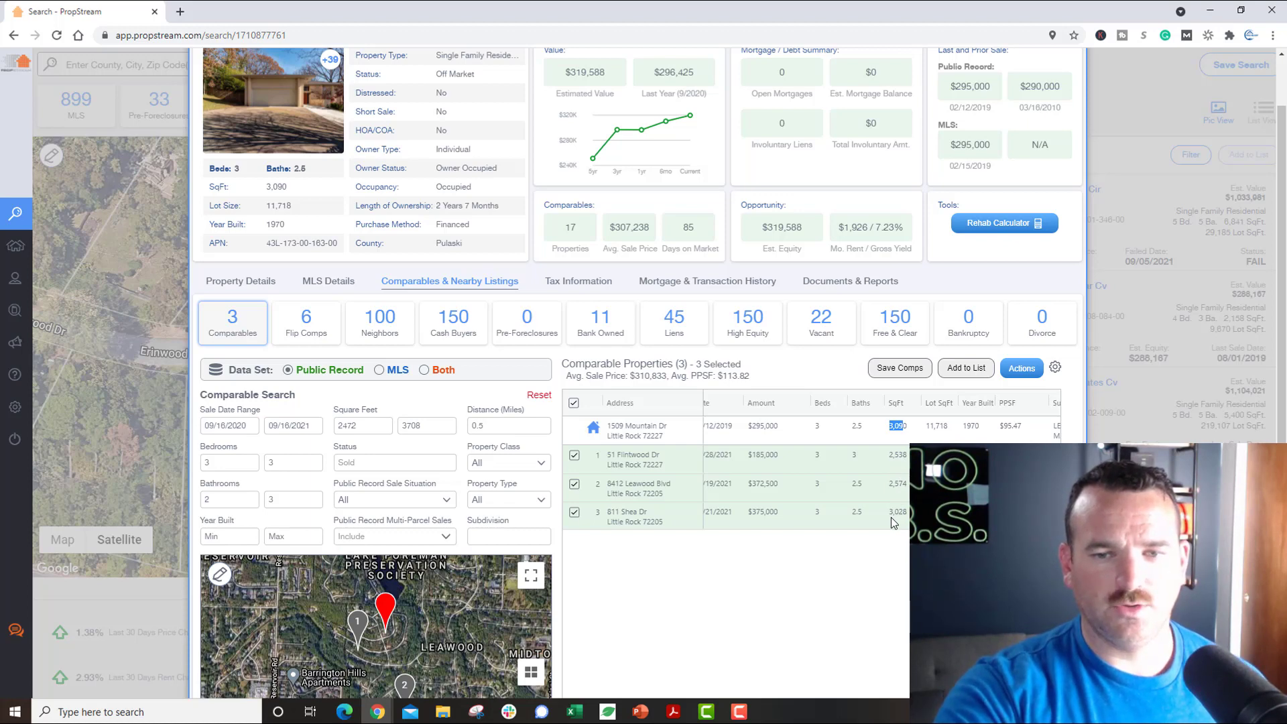
click(760, 489)
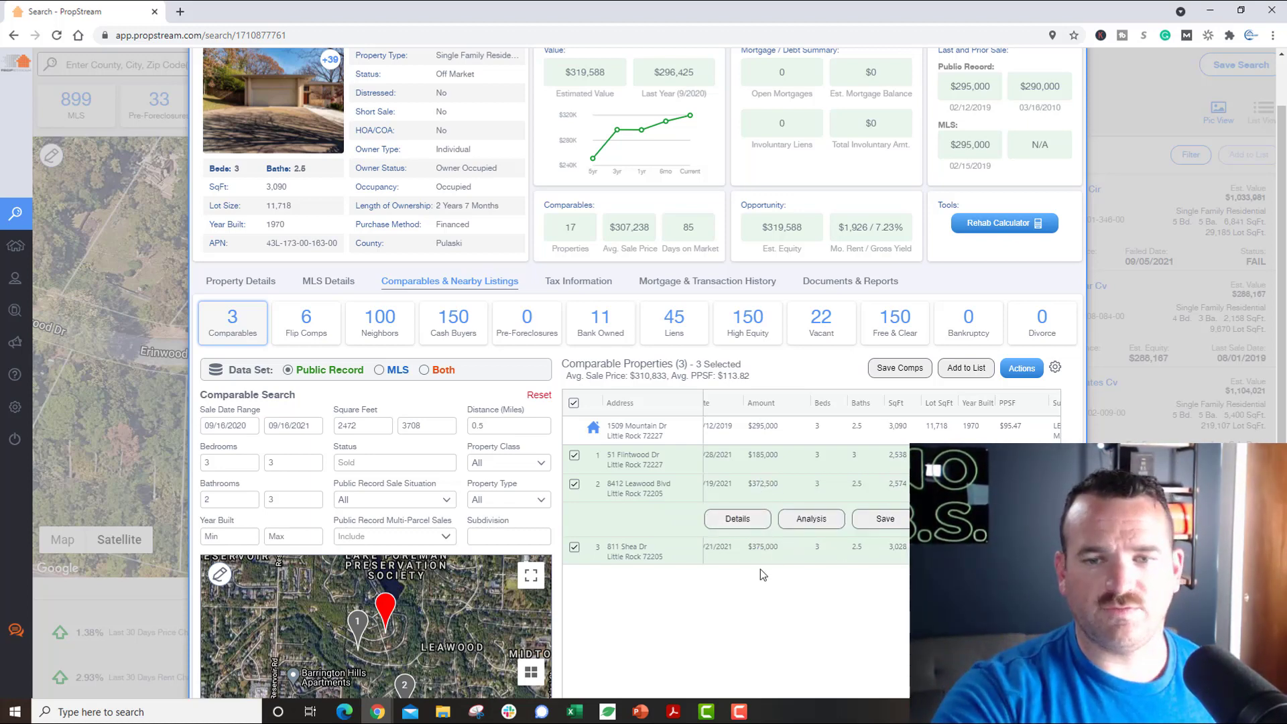
click(798, 456)
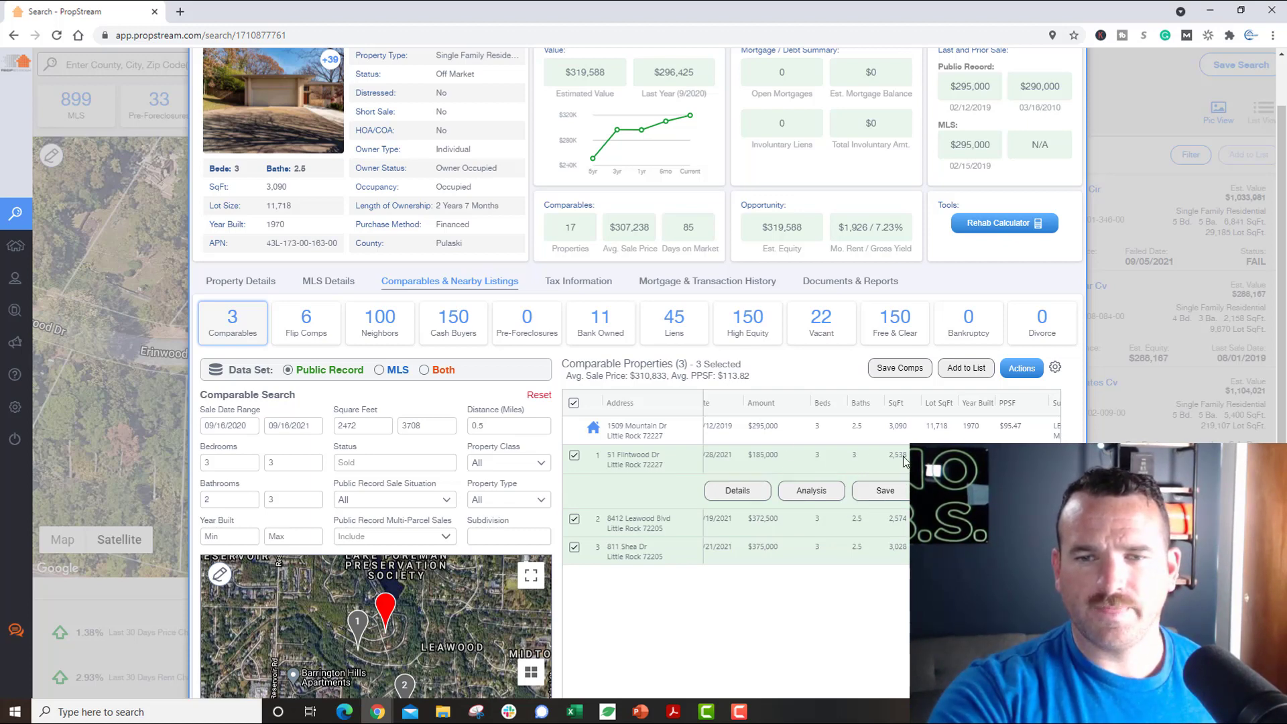
scroll(758, 454, left, 3)
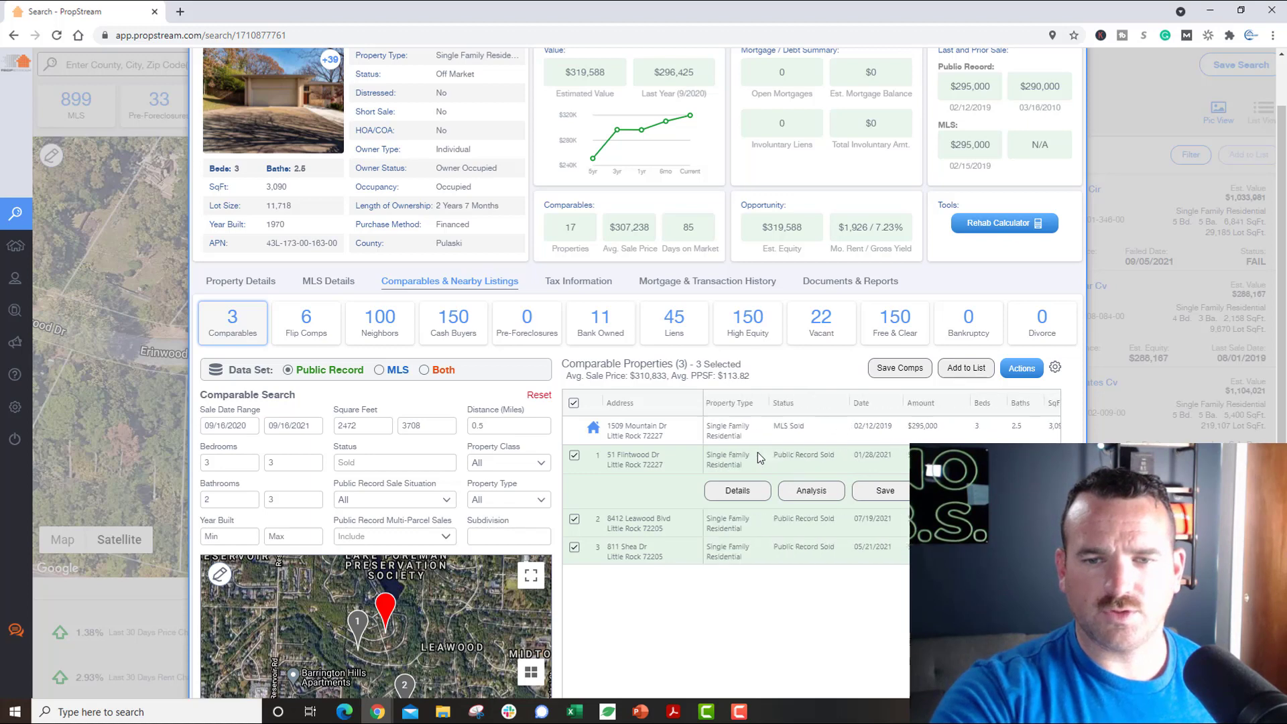
click(720, 434)
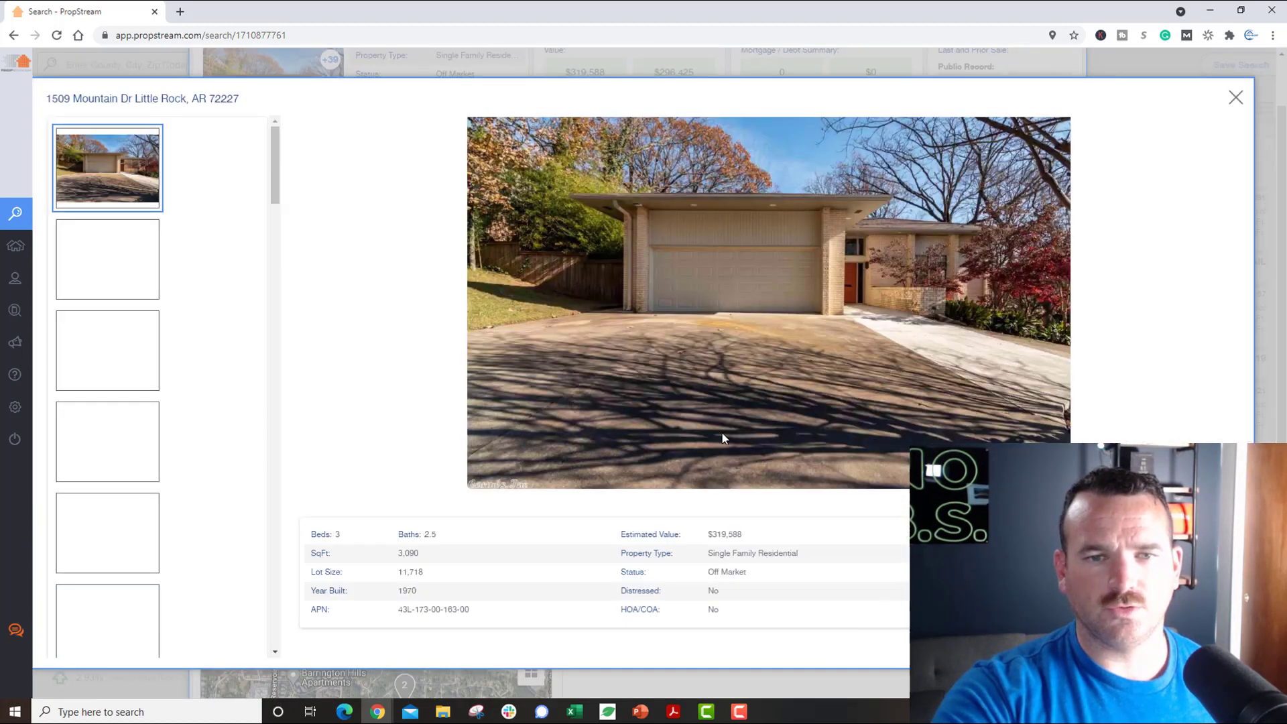
click(121, 350)
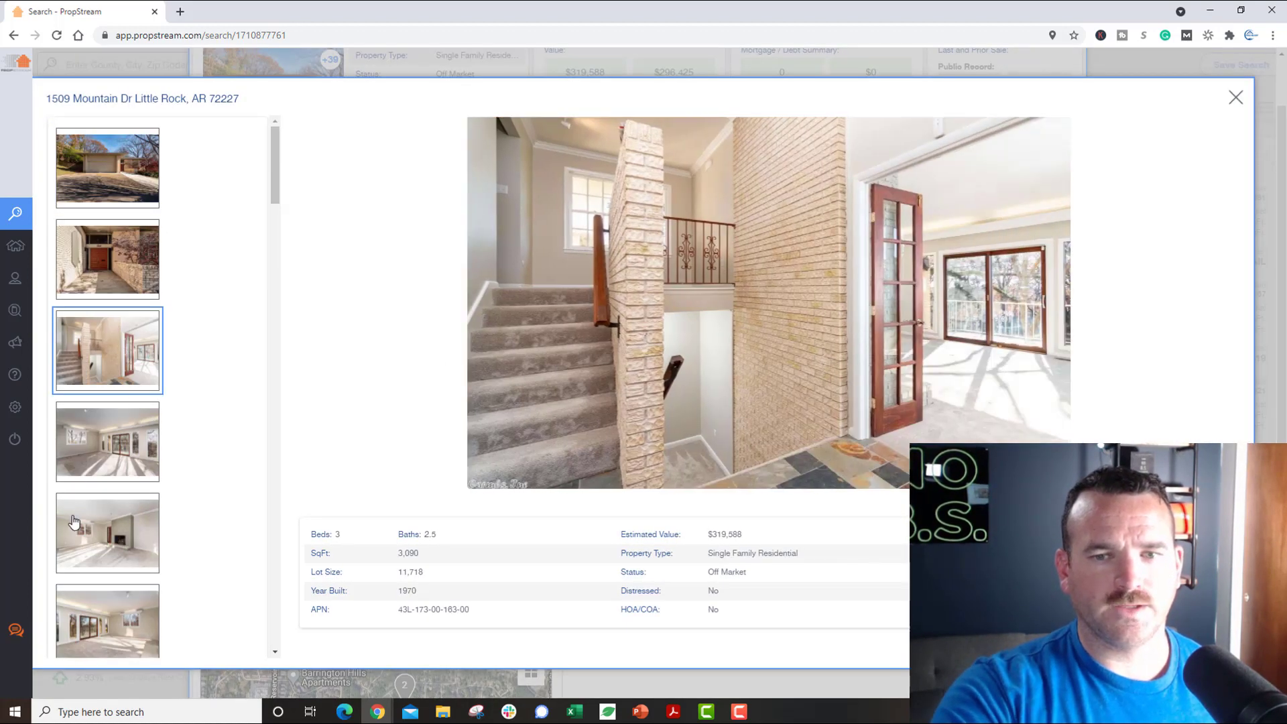
click(124, 446)
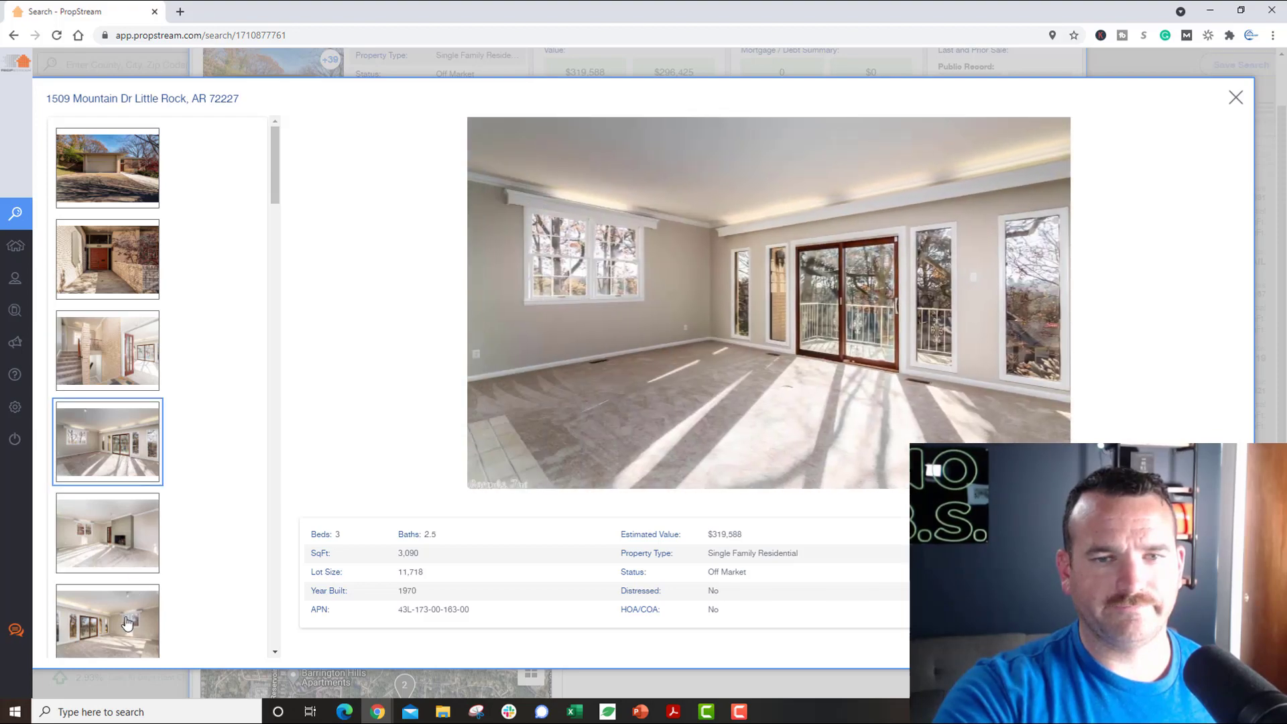
click(128, 614)
click(115, 574)
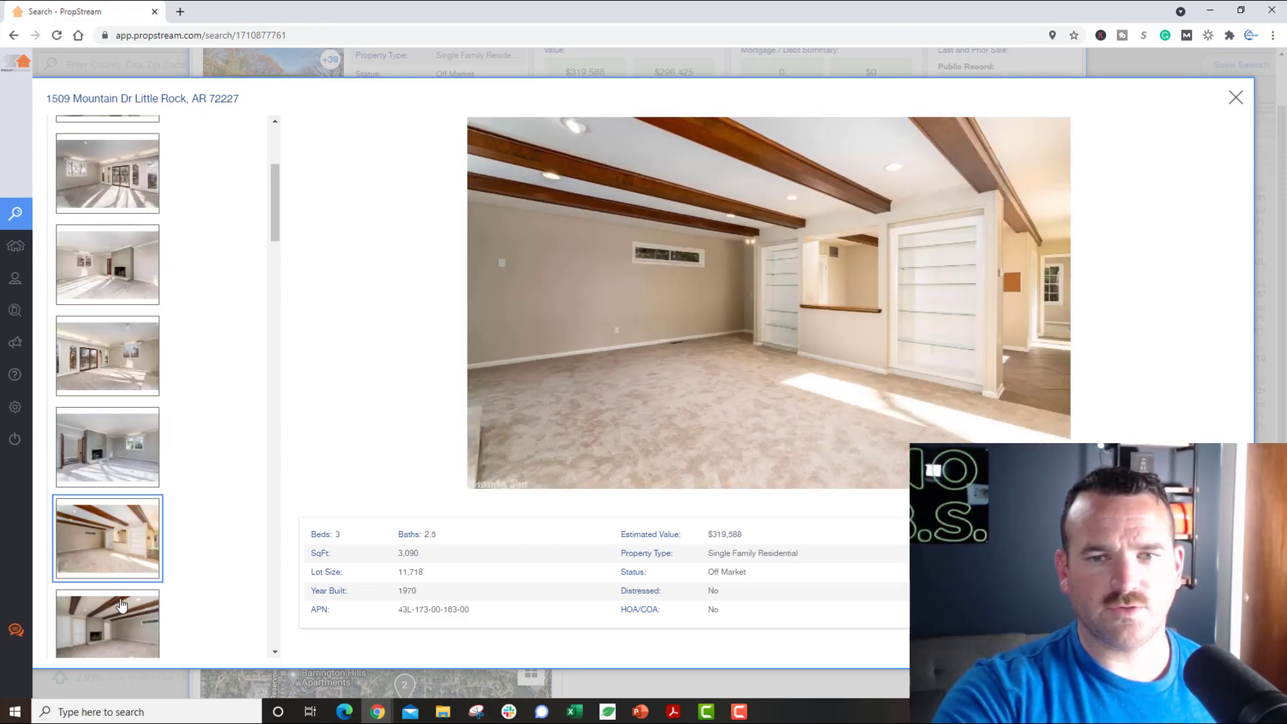
click(1235, 97)
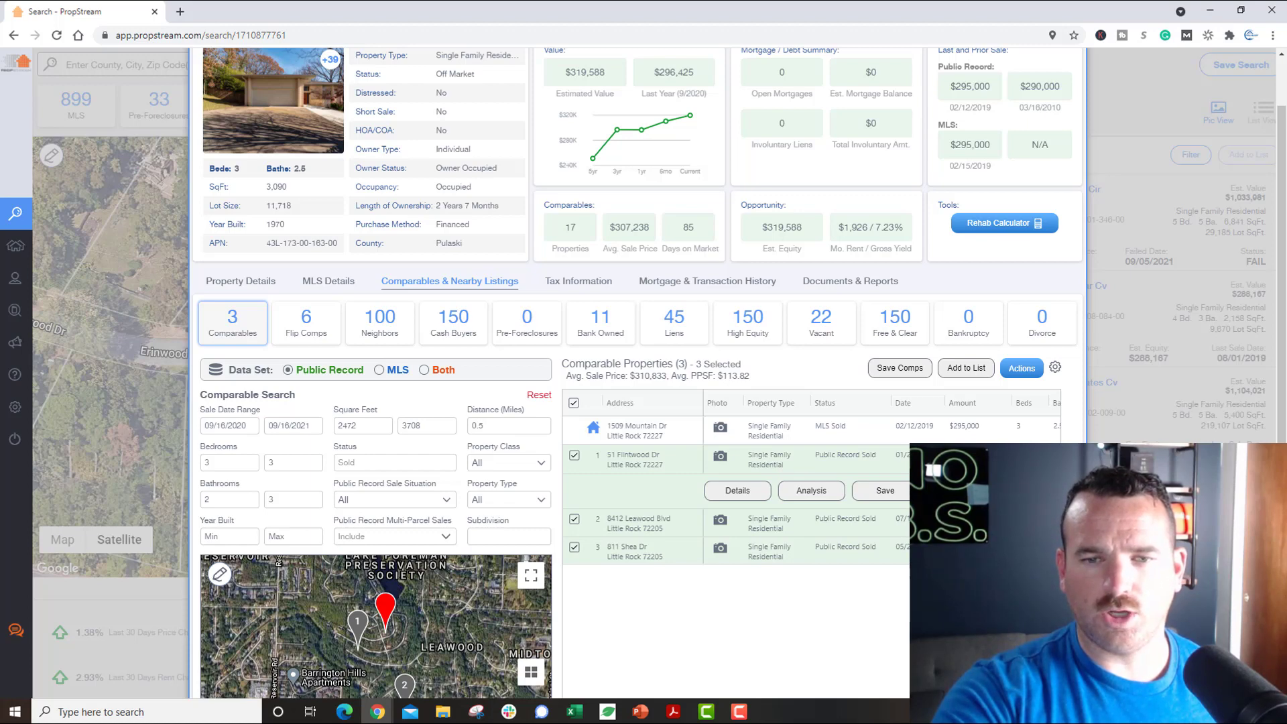
click(721, 459)
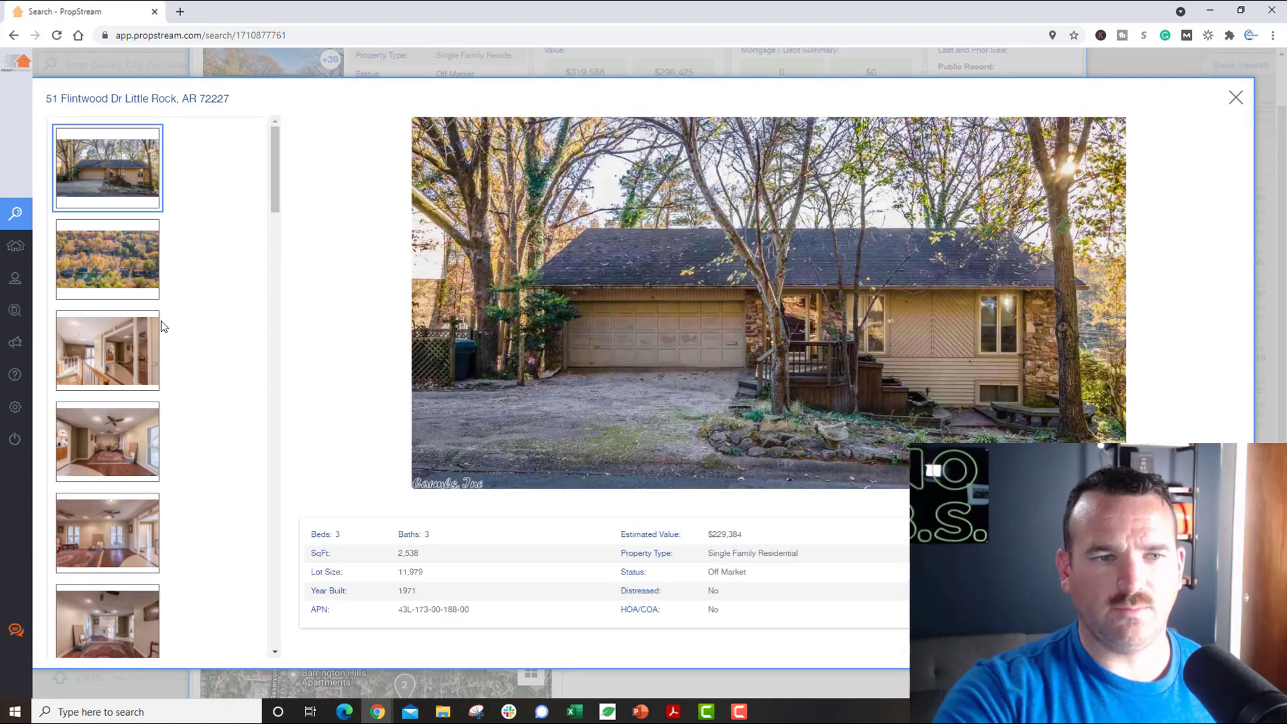
click(118, 269)
click(118, 438)
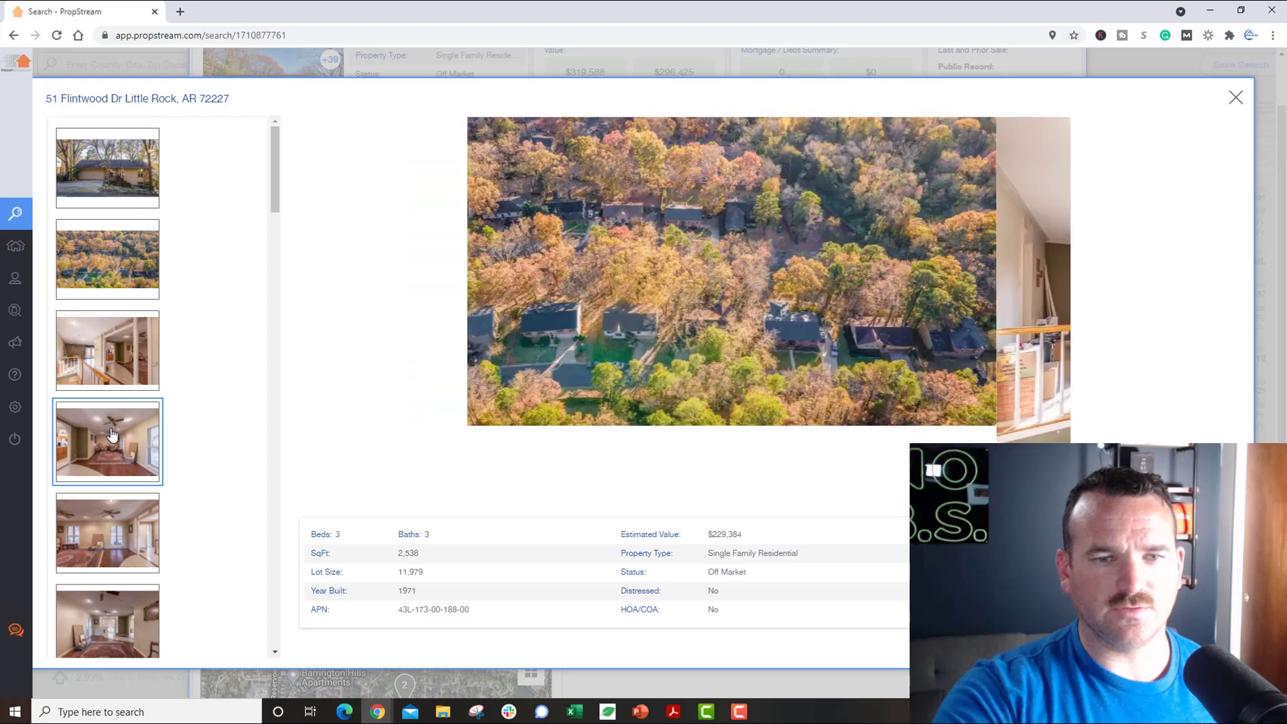
click(132, 533)
scroll(118, 560, down, 2)
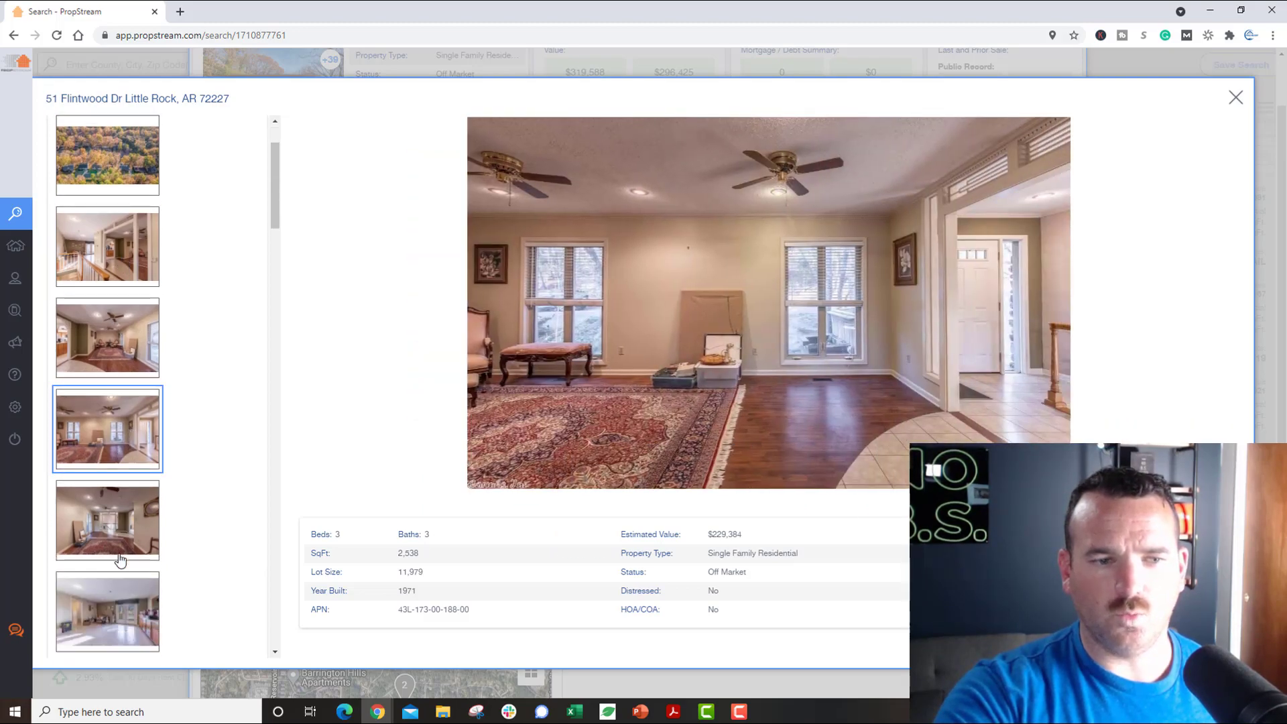
click(122, 533)
click(116, 562)
click(114, 630)
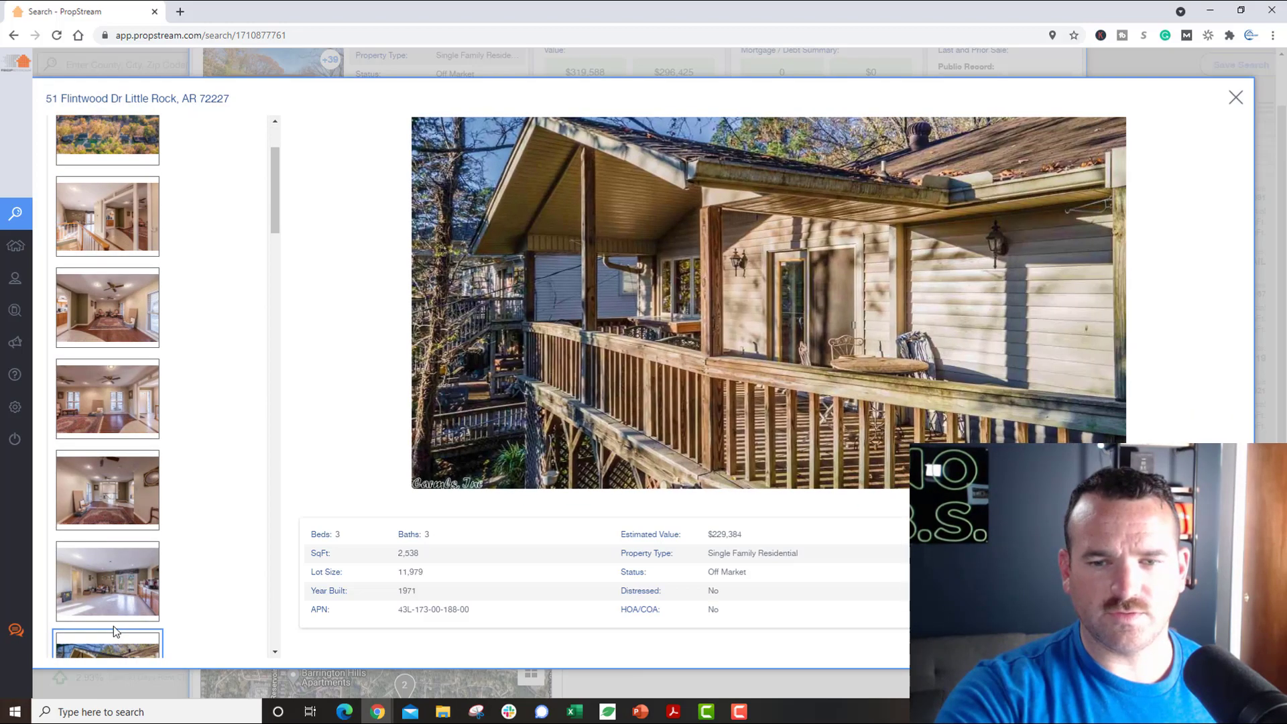
scroll(114, 625, down, 2)
click(82, 570)
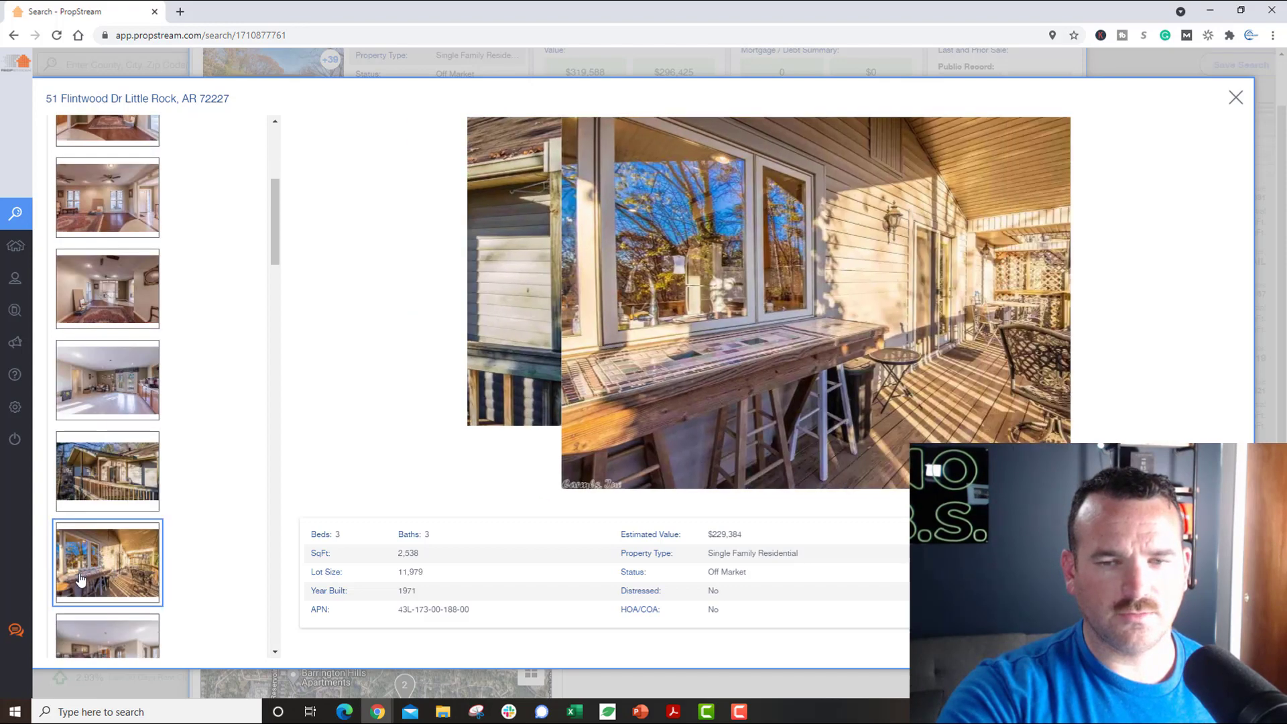
scroll(80, 575, down, 3)
click(80, 575)
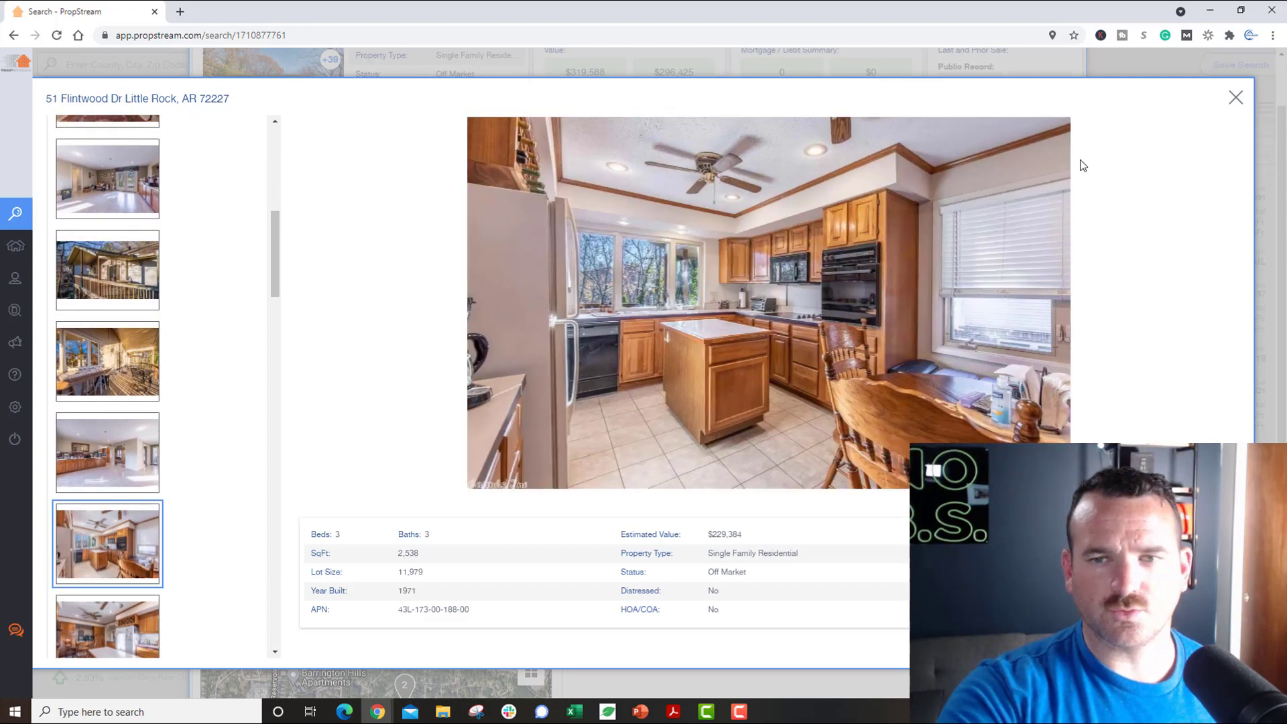
Step: Close the gallery and scan the comparables' Date, Amount, SqFt, PPSF and Subdivision columns
click(1237, 99)
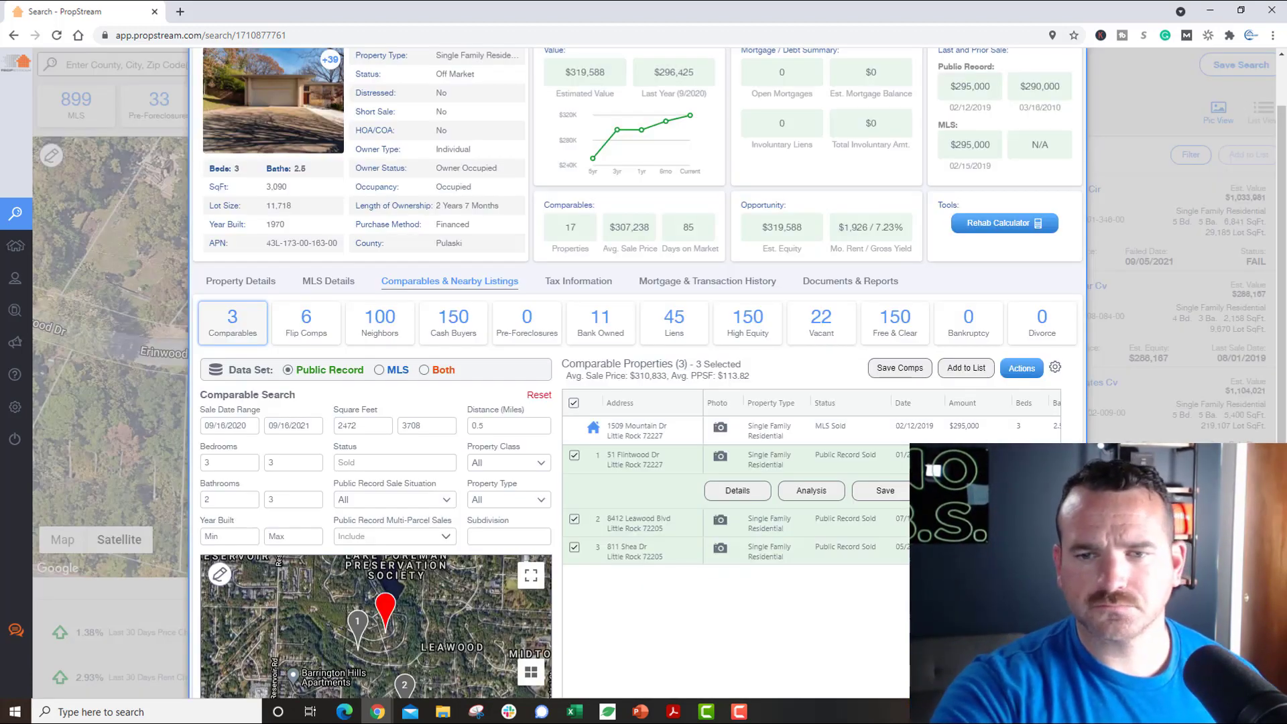
drag(814, 456, 875, 457)
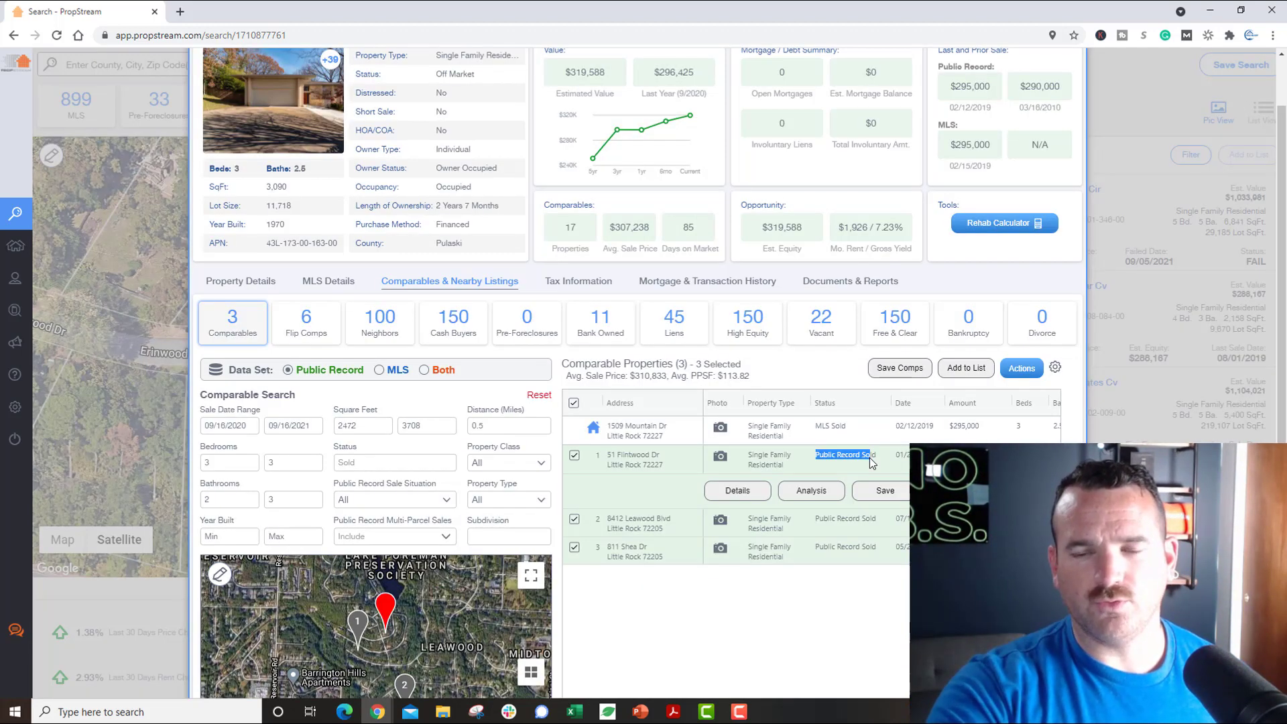
click(869, 463)
scroll(869, 462, right, 2)
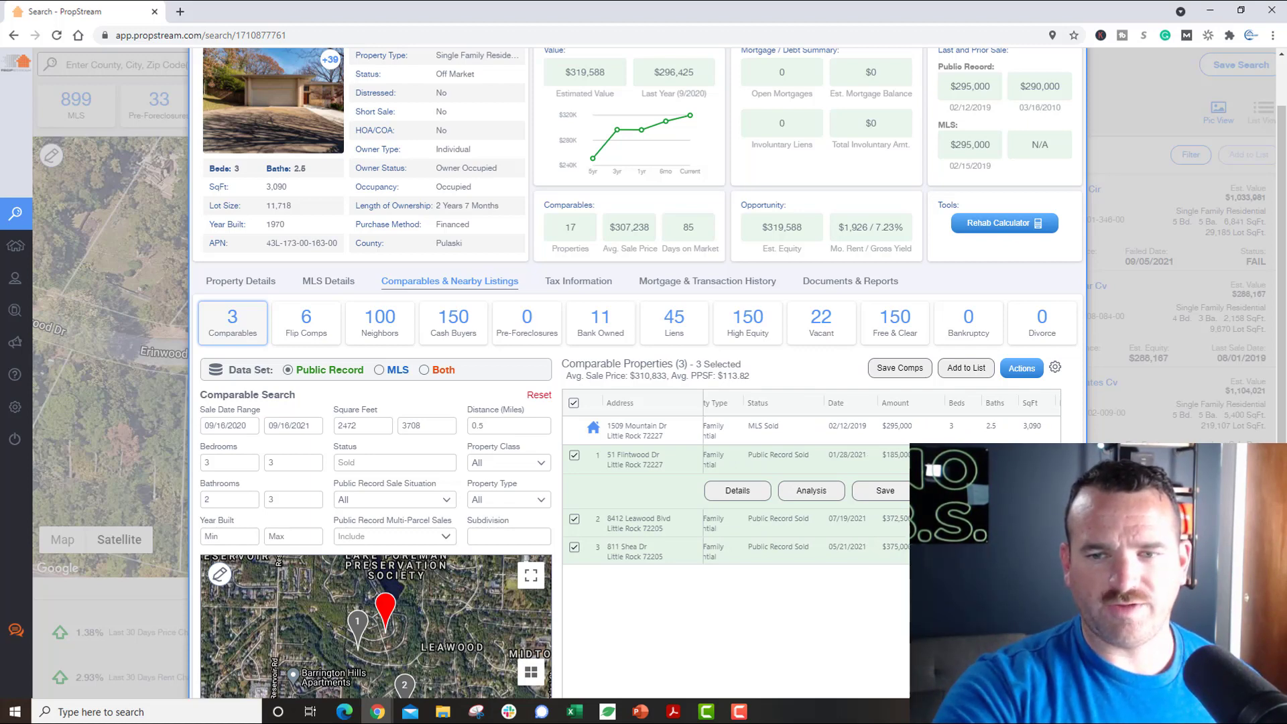
scroll(886, 454, right, 2)
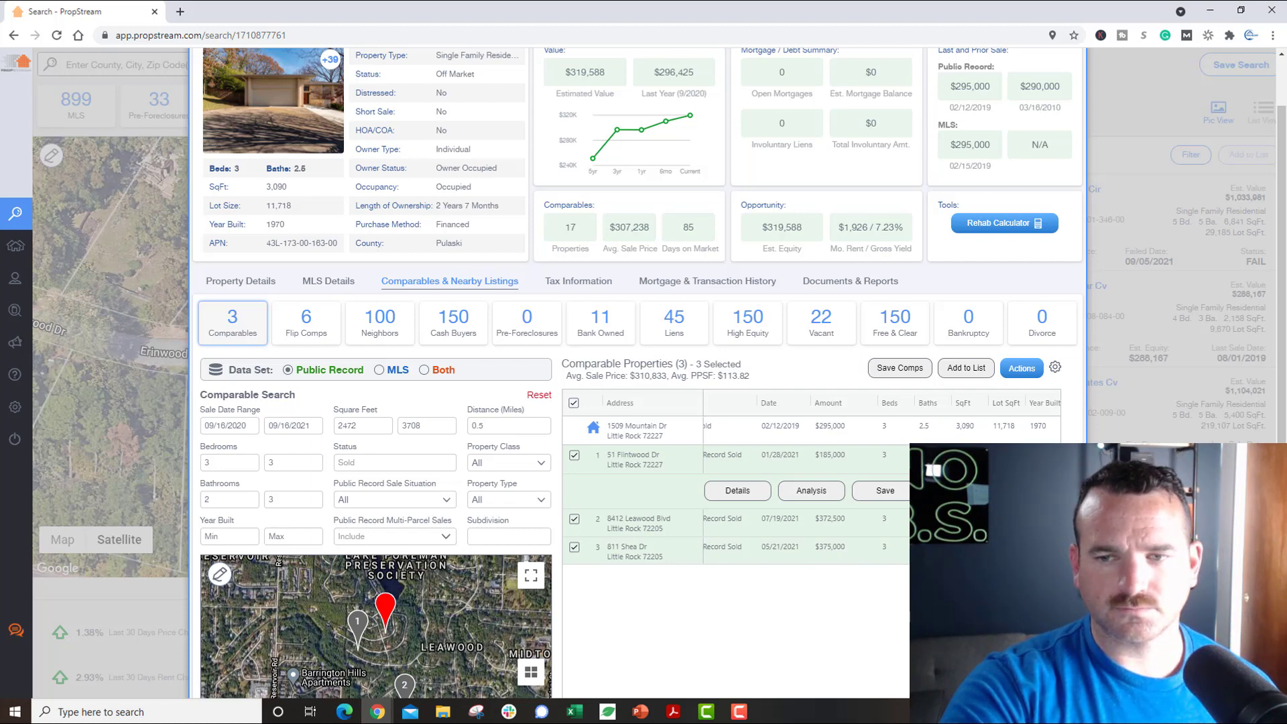
scroll(804, 482, right, 2)
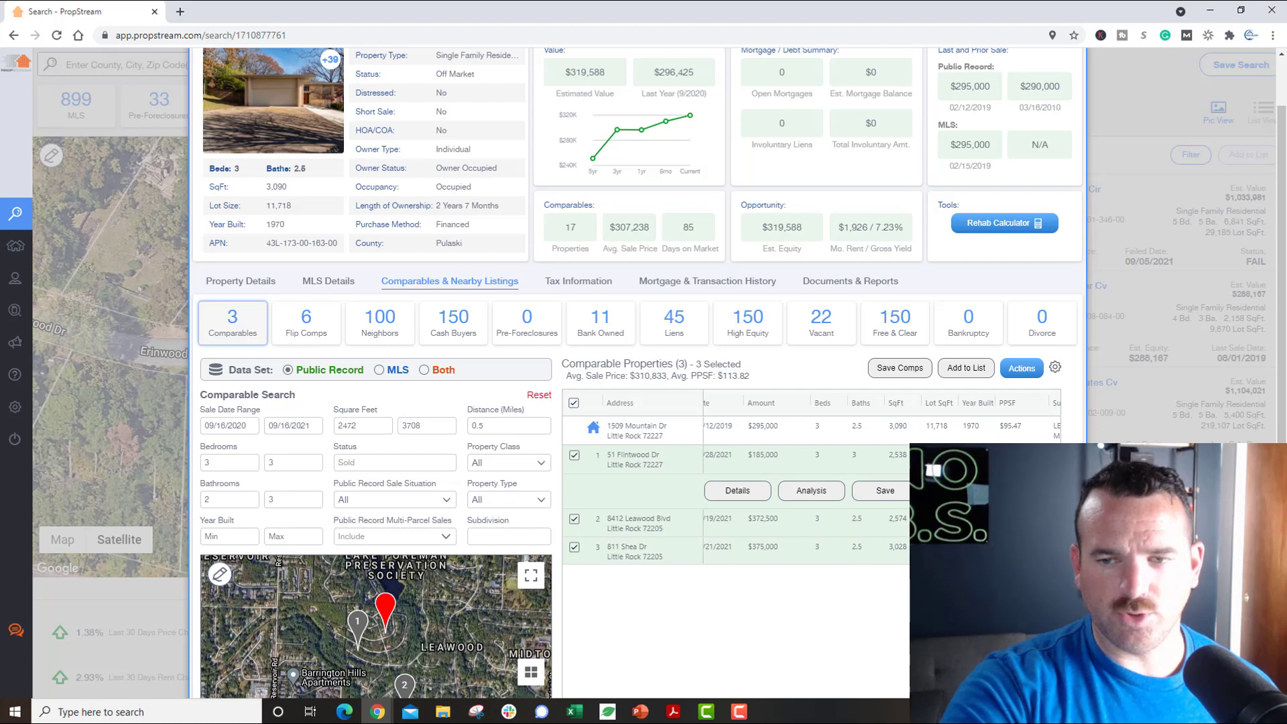
scroll(805, 483, right, 4)
scroll(804, 483, left, 2)
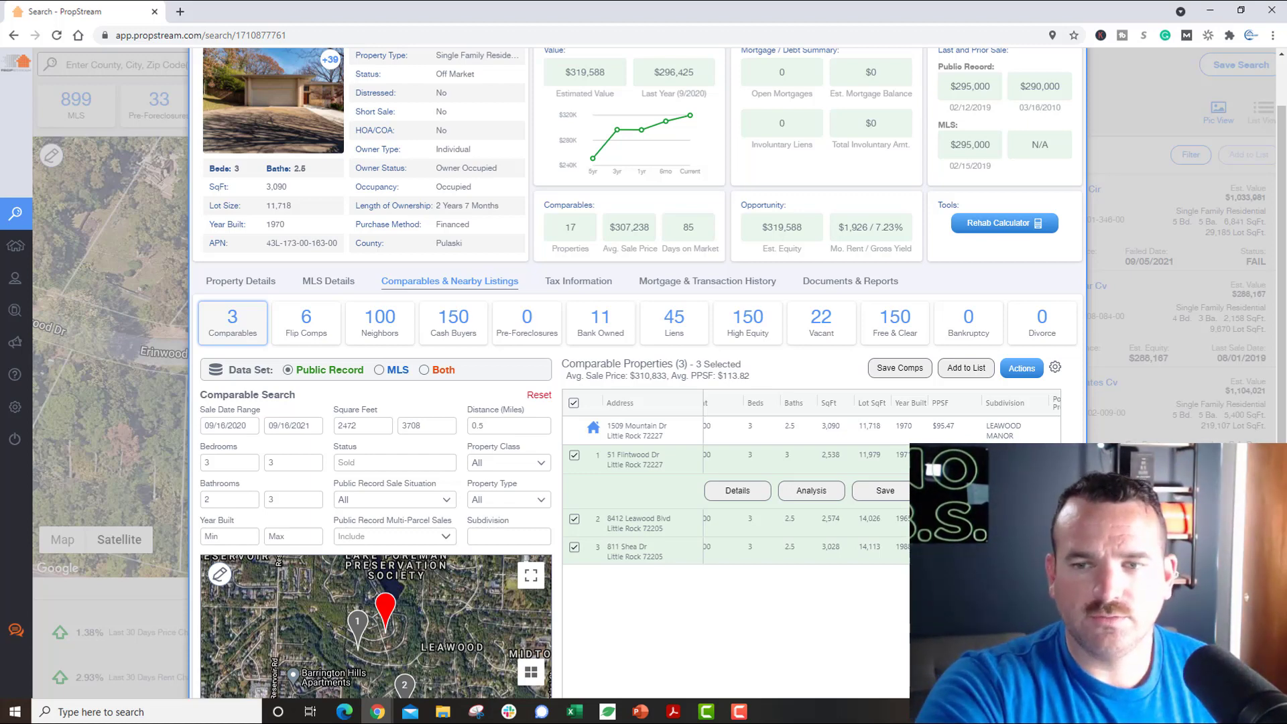
click(574, 456)
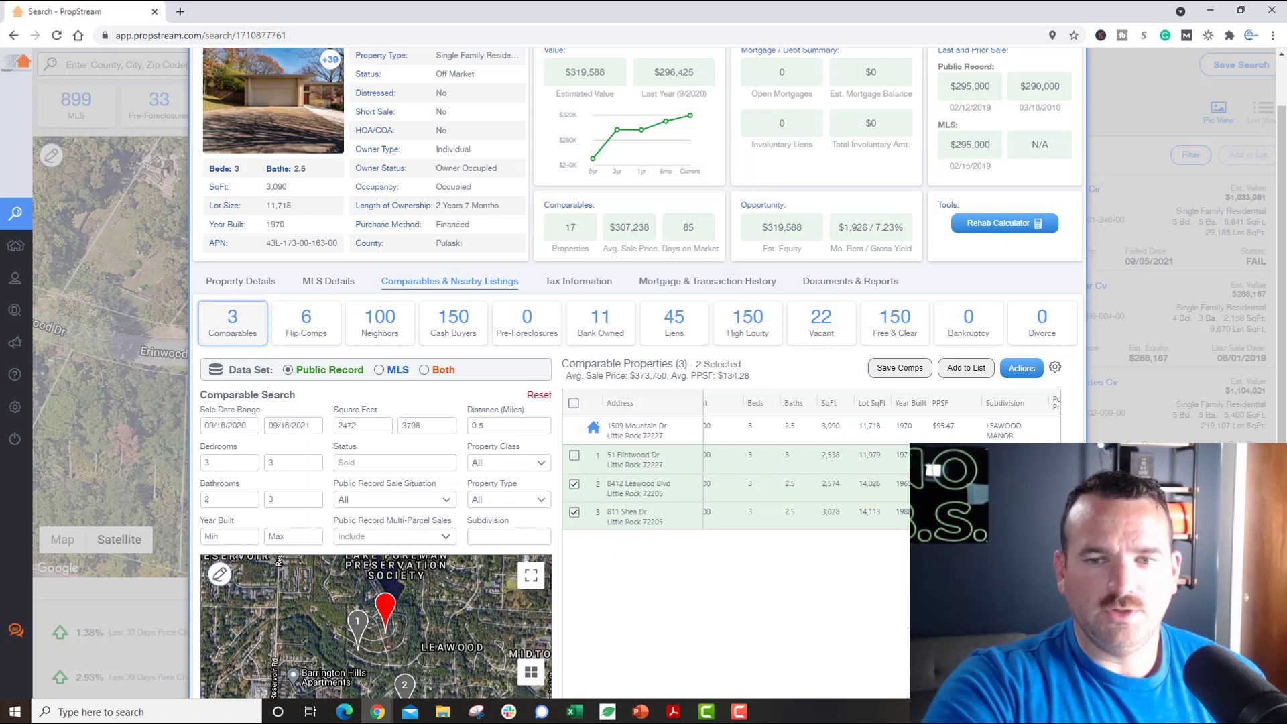
click(942, 489)
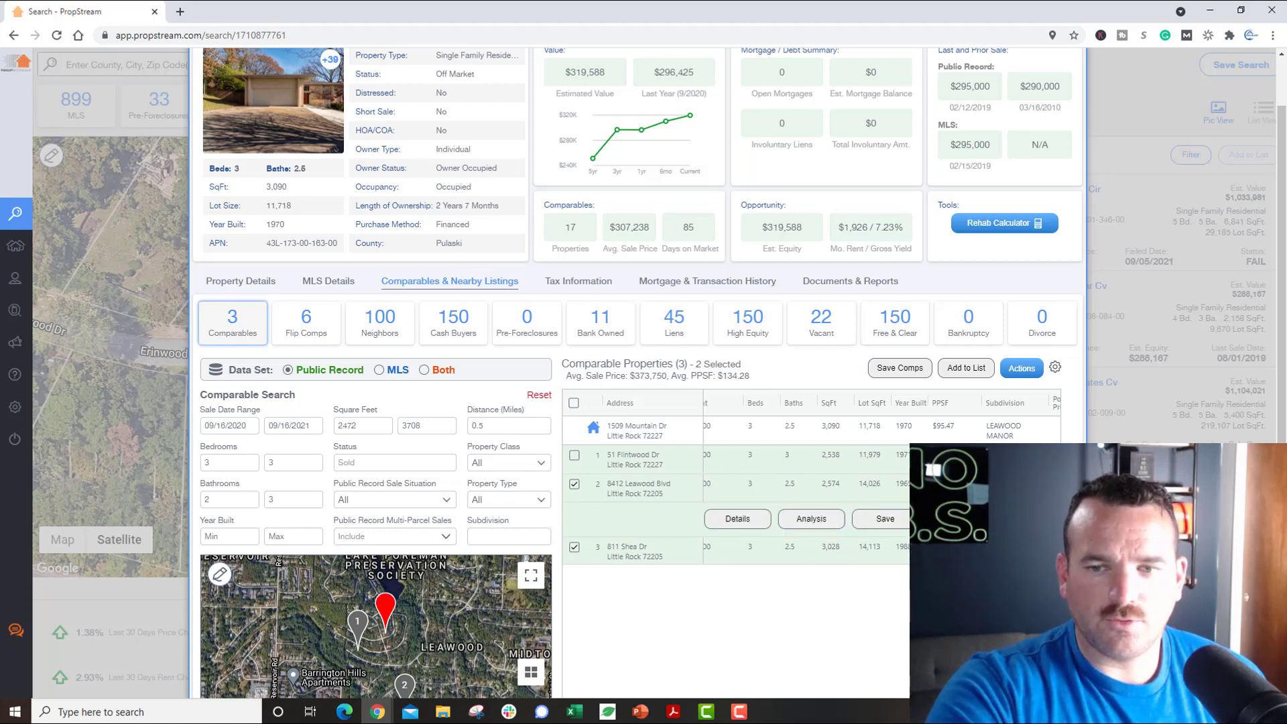
click(805, 551)
mouse_move(942, 493)
scroll(942, 493, right, 3)
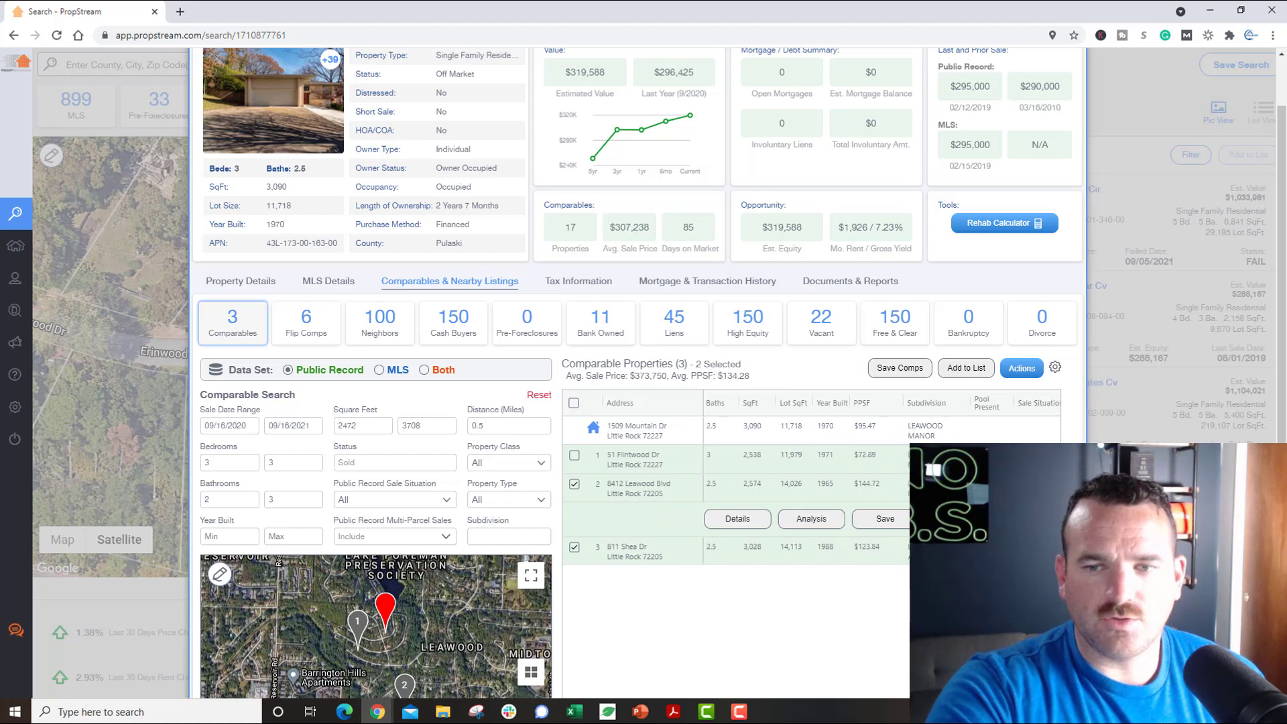
scroll(942, 492, left, 4)
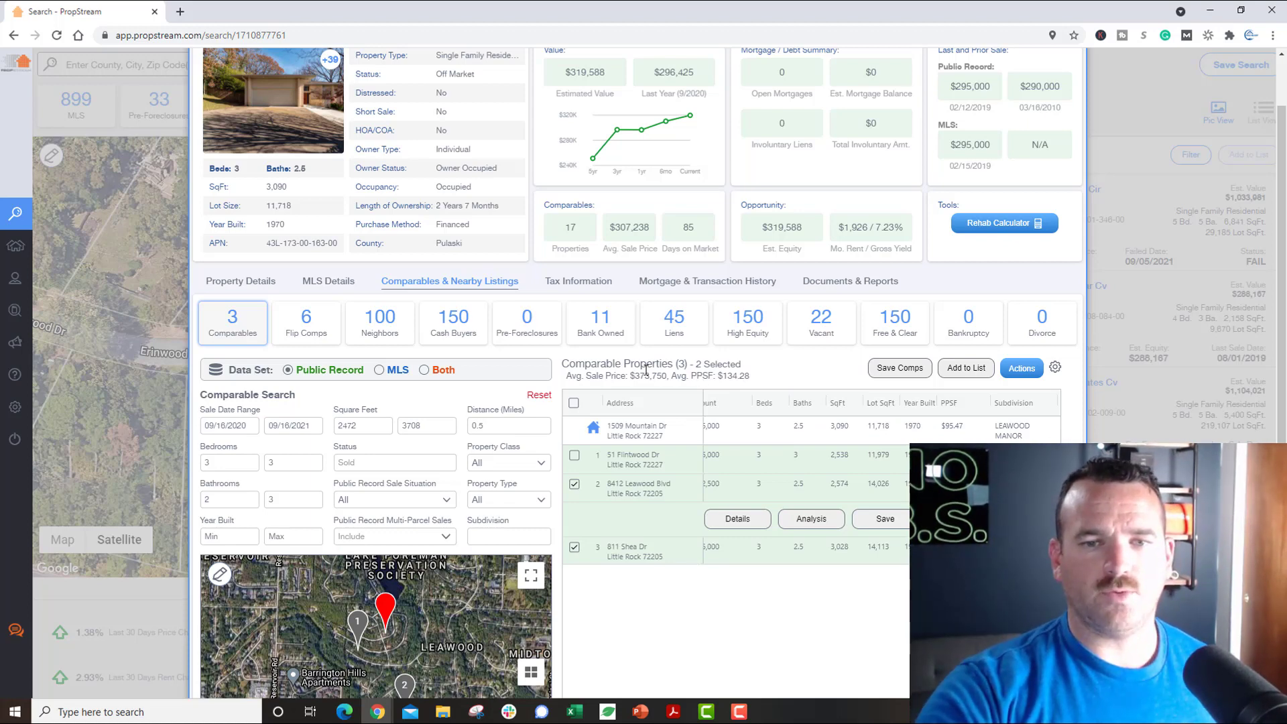
Step: Compute 134.28 × 3090 = 414,925.2 in Calculator, then close it
key(XF86Calculator)
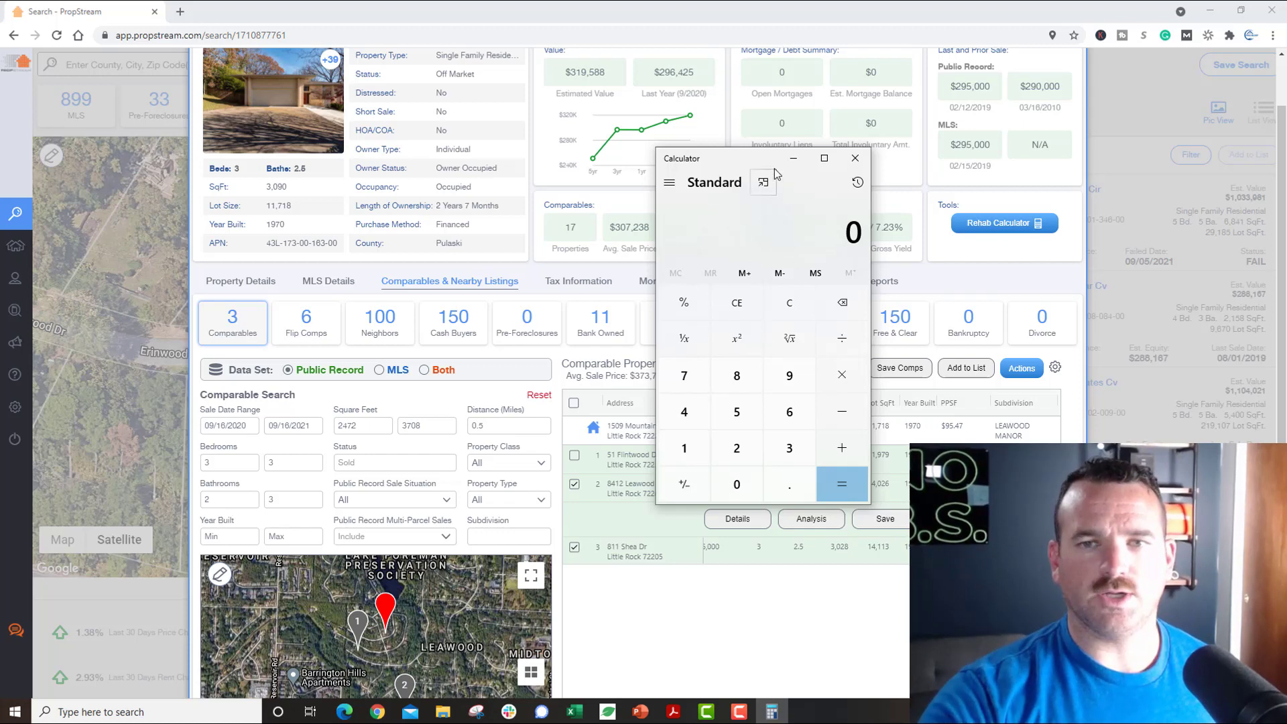
drag(774, 167, 942, 188)
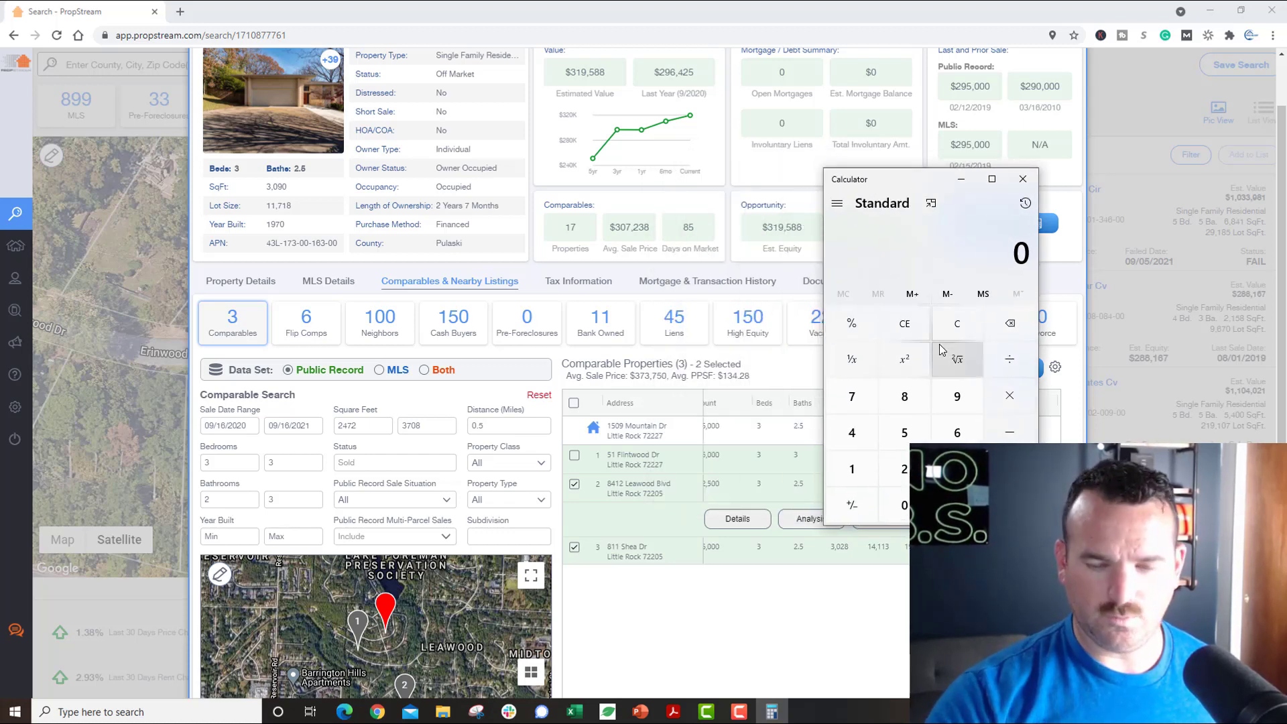
text(134.28)
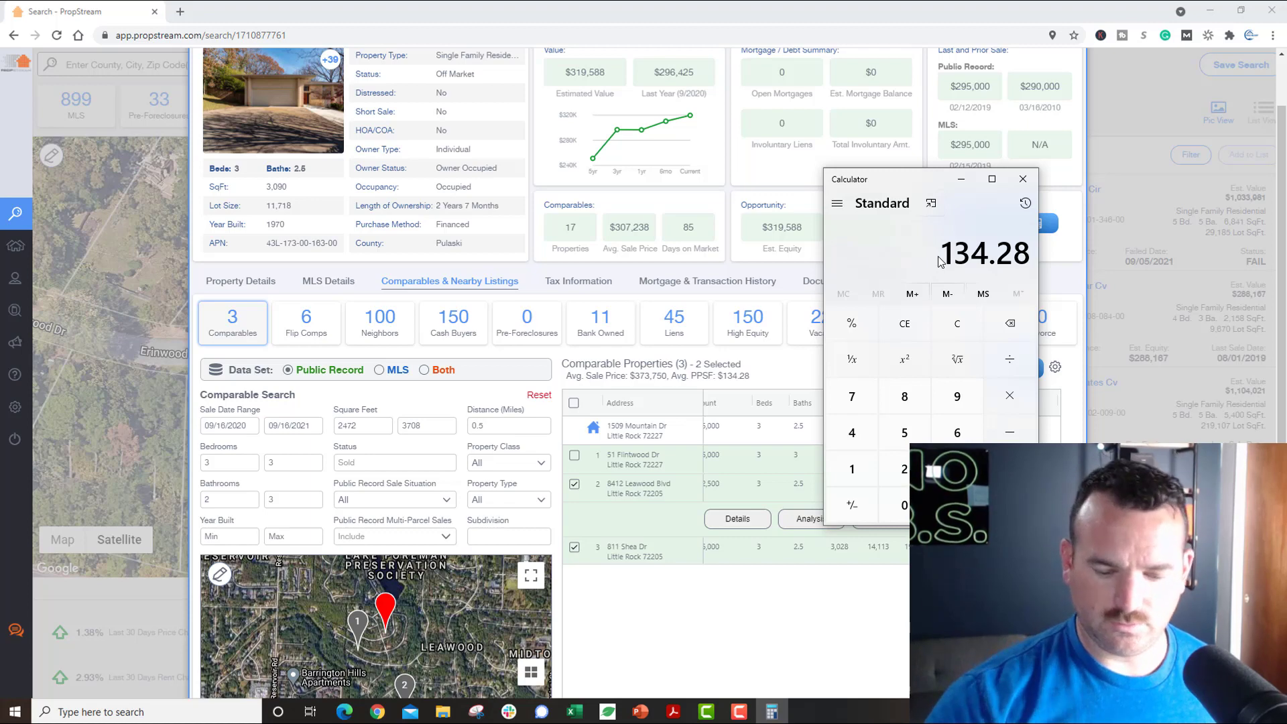
key(asterisk)
text(3090)
key(Return)
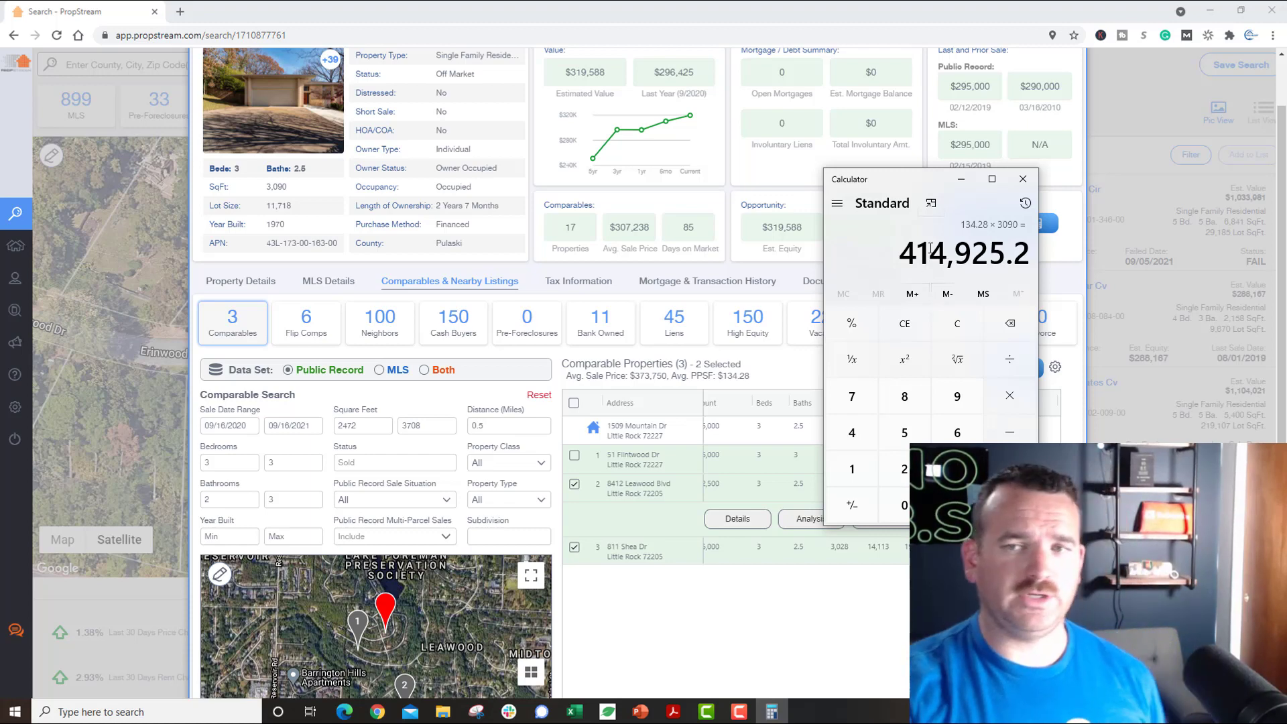
click(1021, 180)
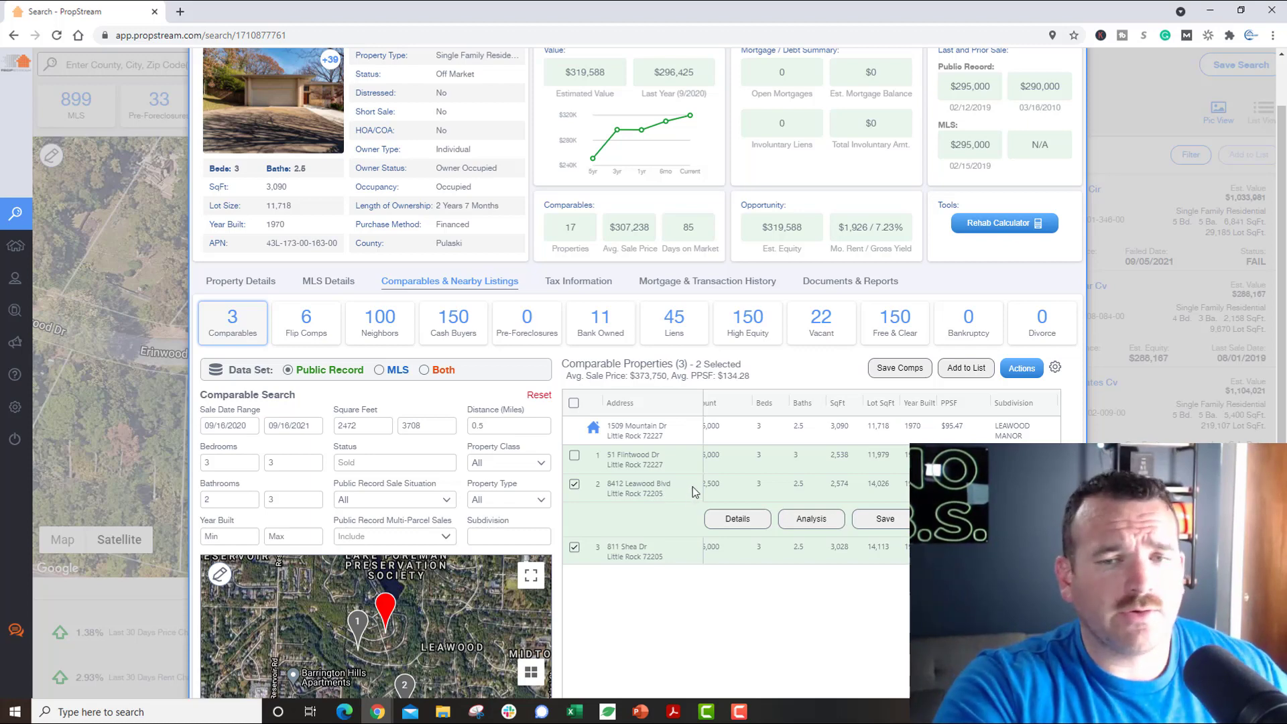
Step: Review Tax Information, Mortgage & Transaction History and Documents & Reports, then return to Property Details
click(607, 286)
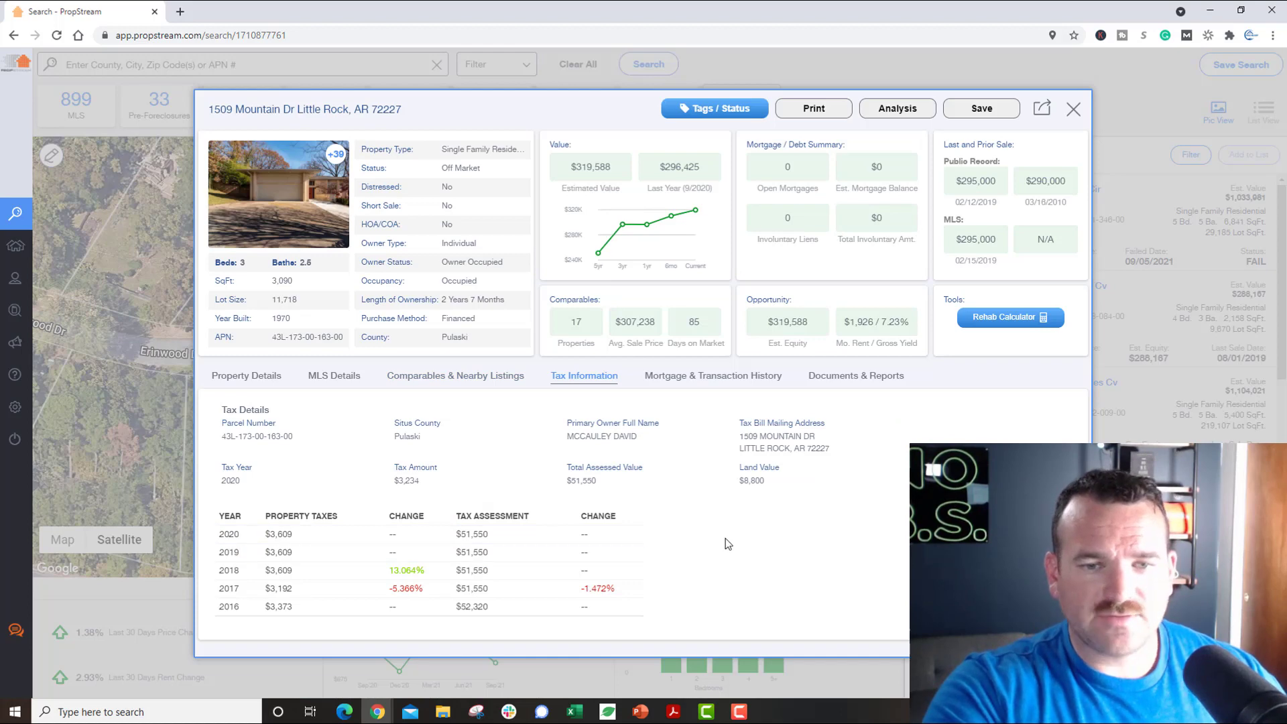
click(716, 374)
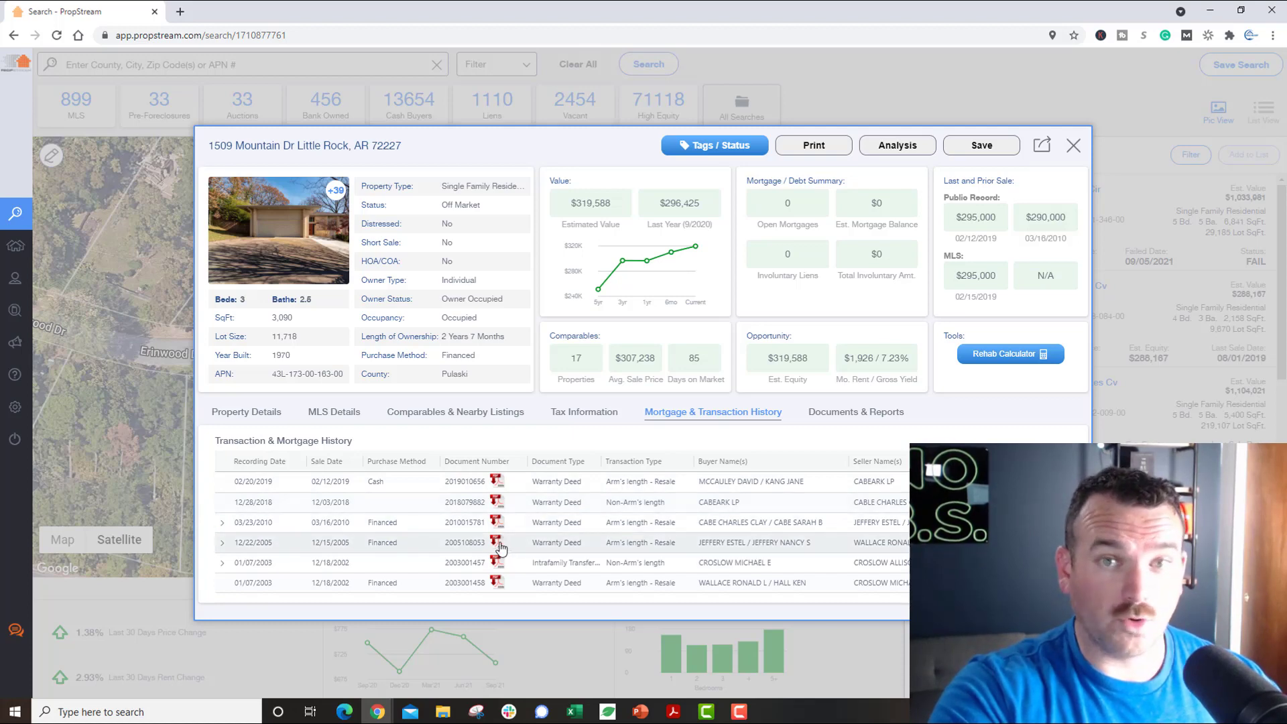
click(861, 417)
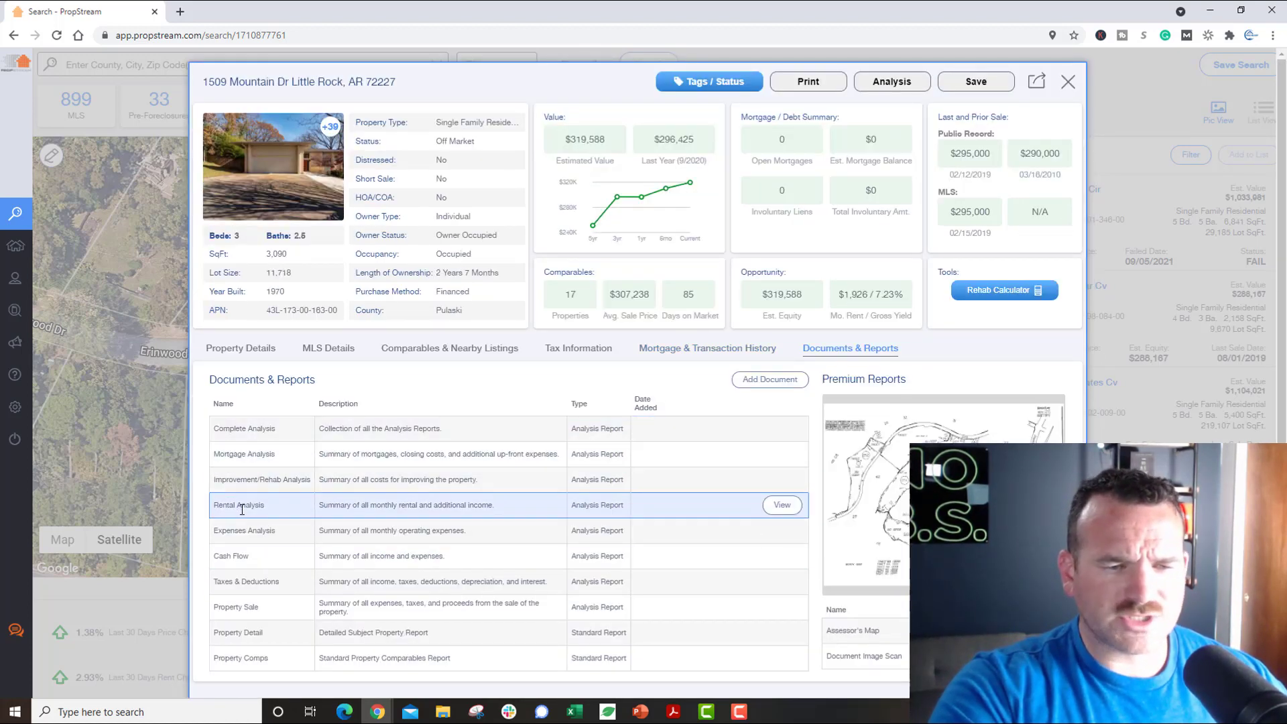
scroll(362, 566, down, 1)
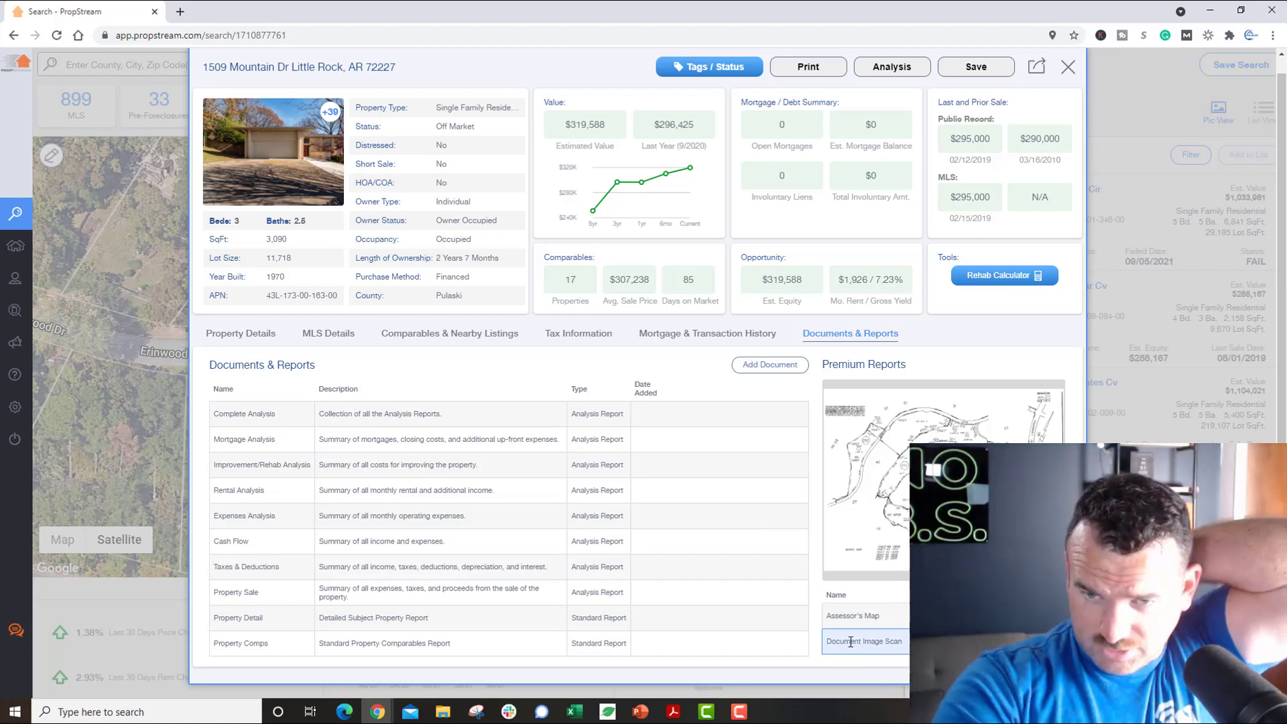
click(243, 336)
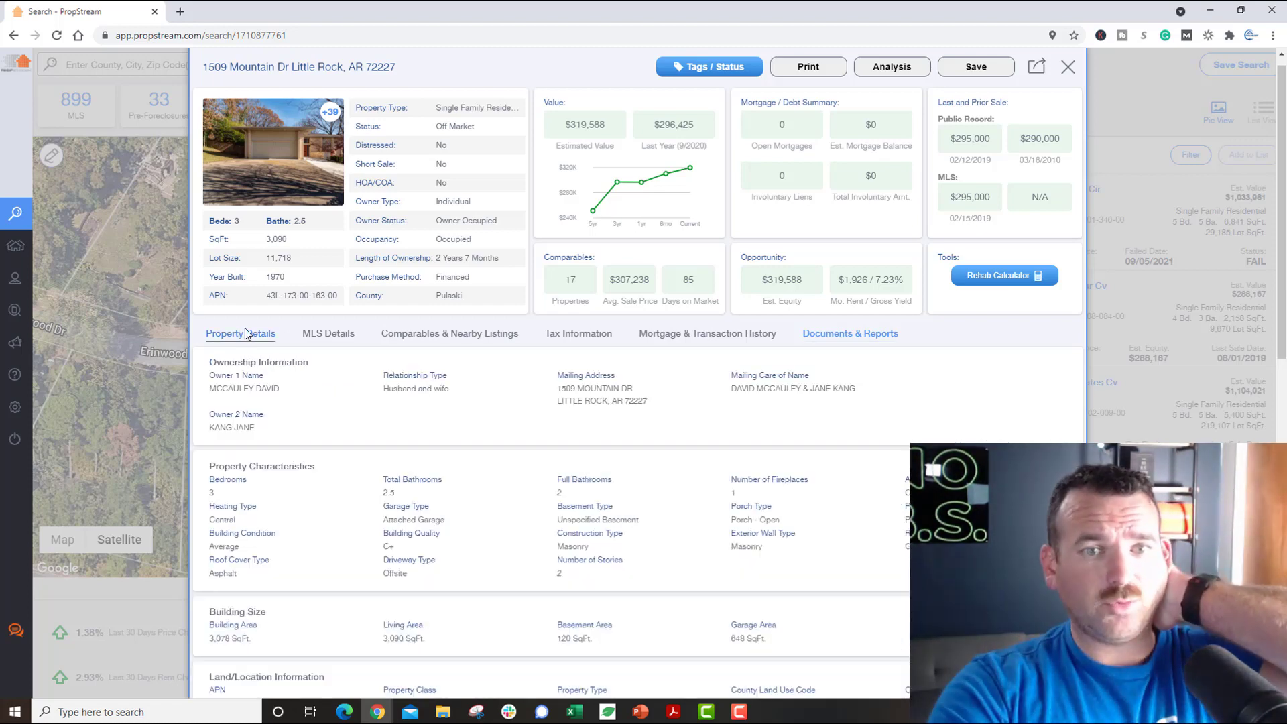
click(1068, 66)
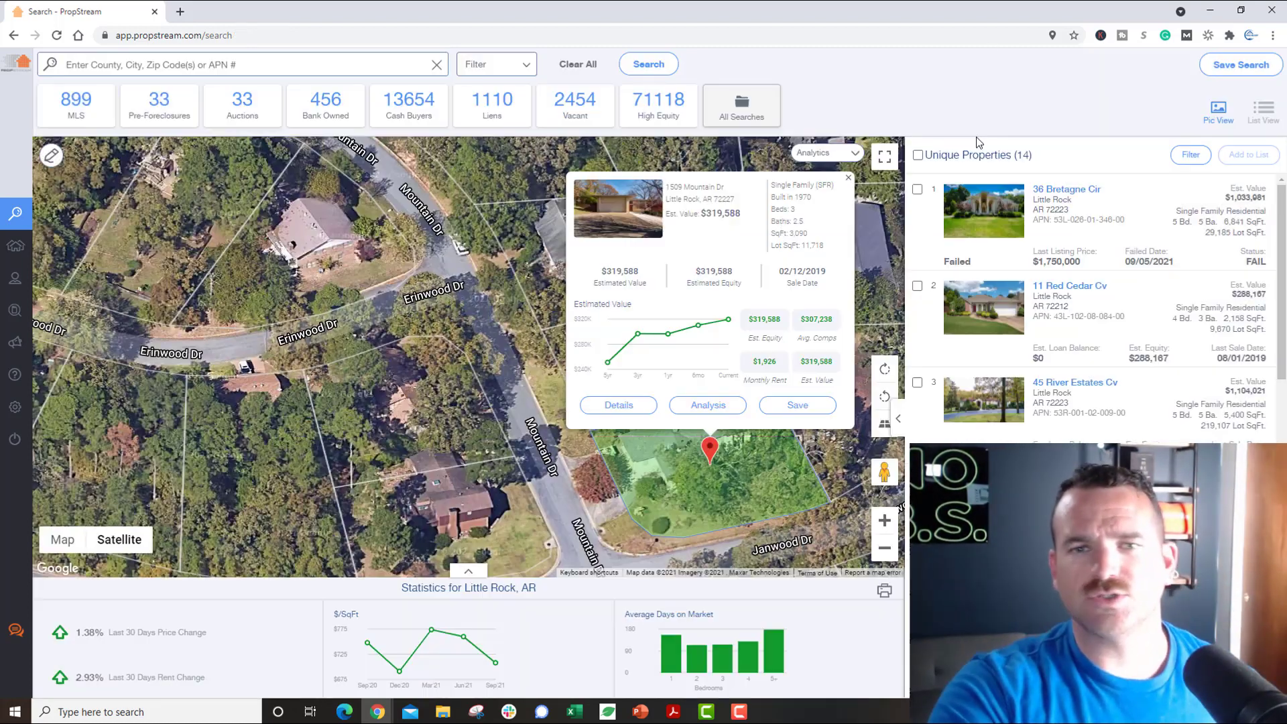
click(453, 385)
click(623, 295)
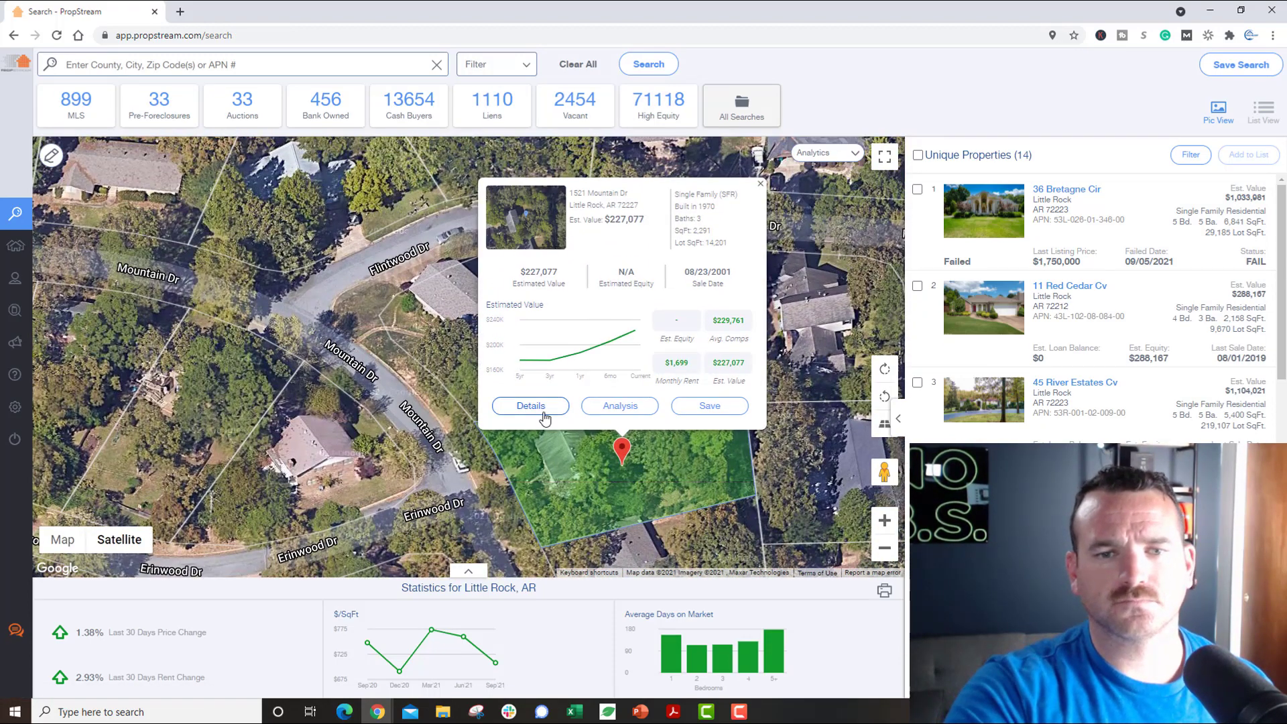
click(544, 417)
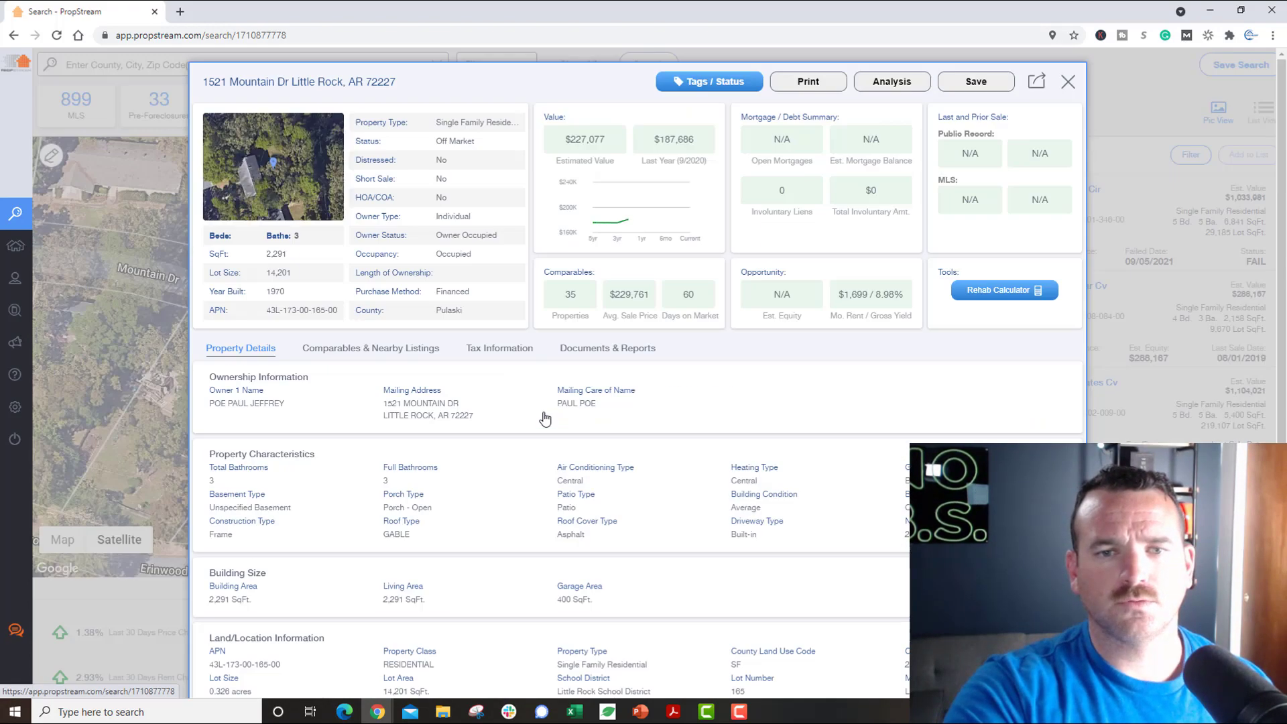
click(1068, 81)
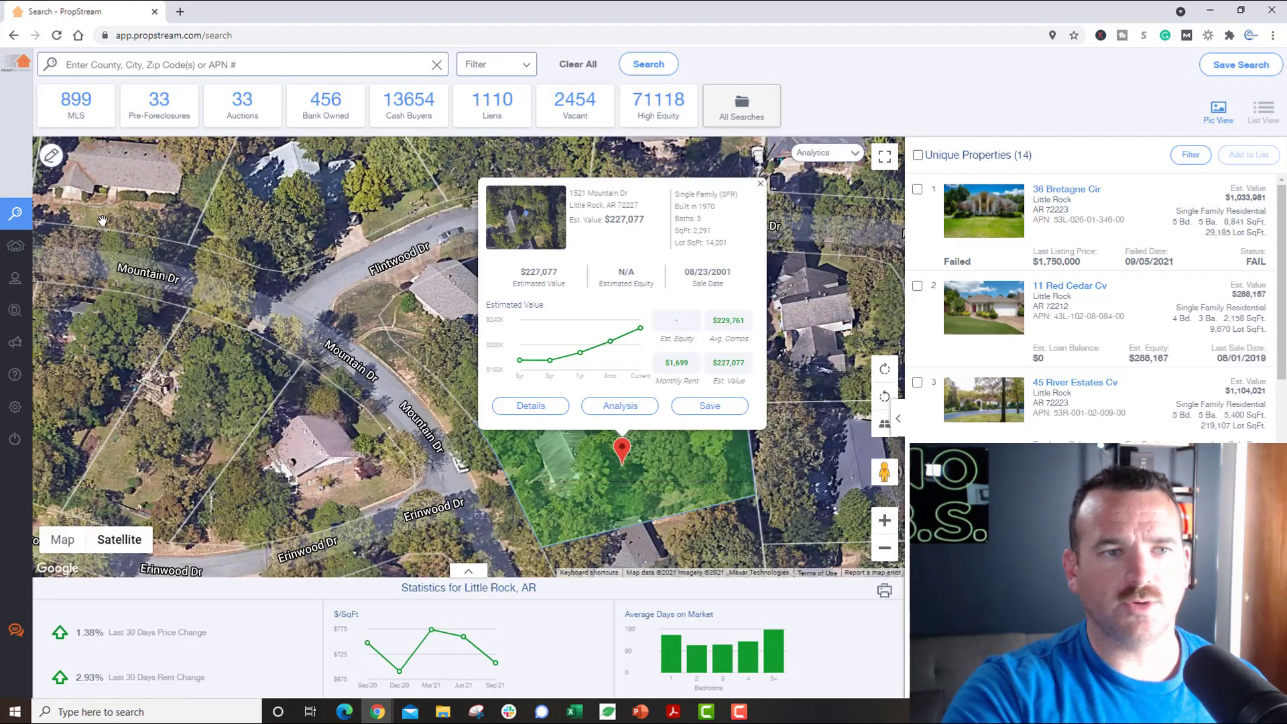
click(103, 190)
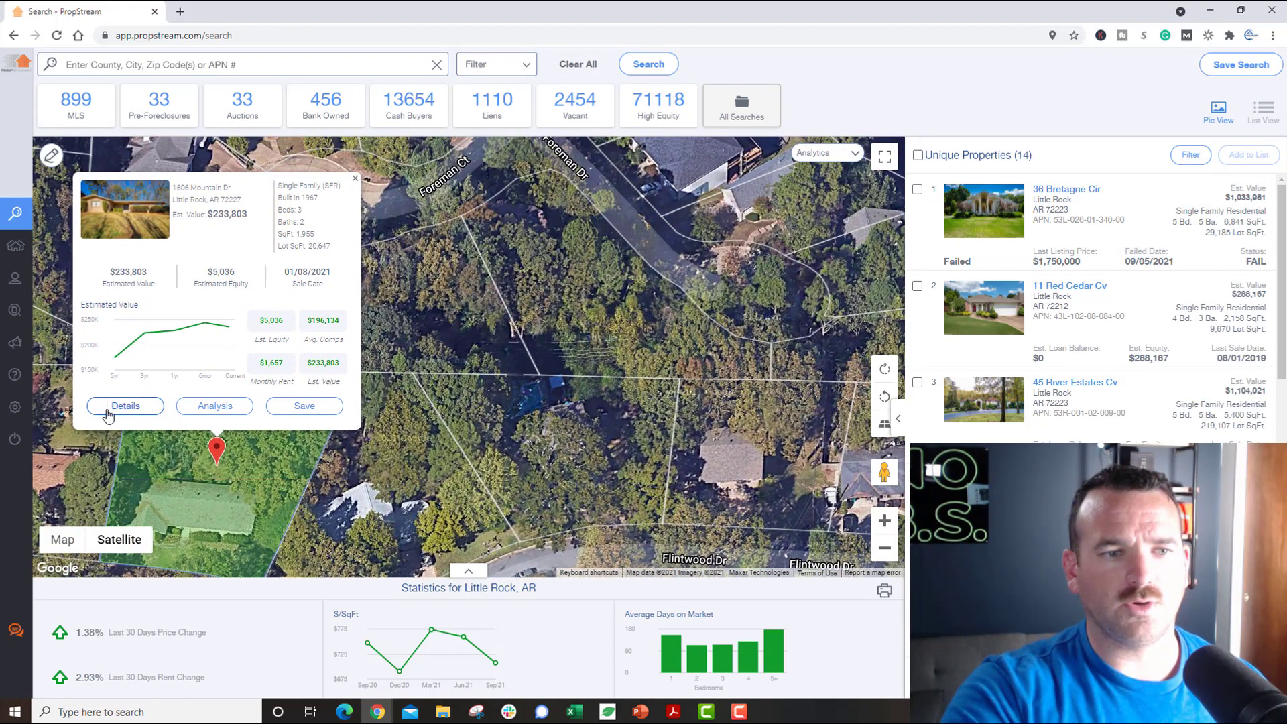
click(111, 411)
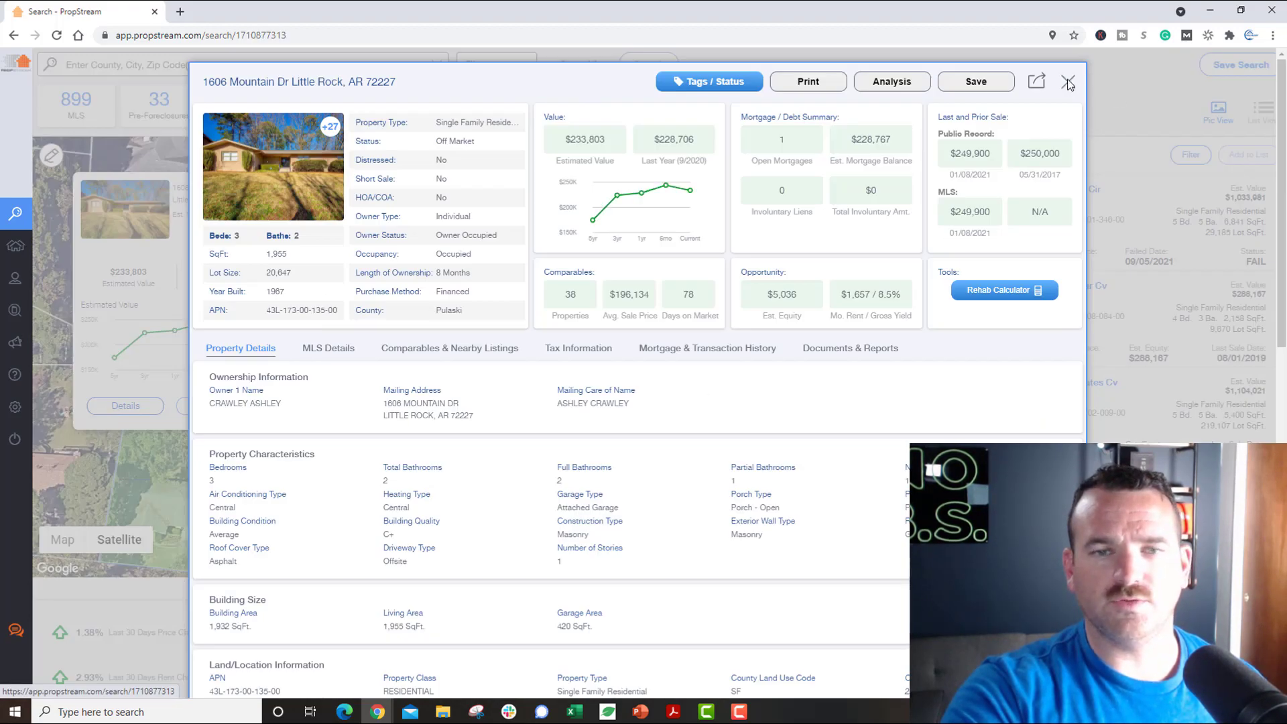
click(1068, 82)
click(481, 324)
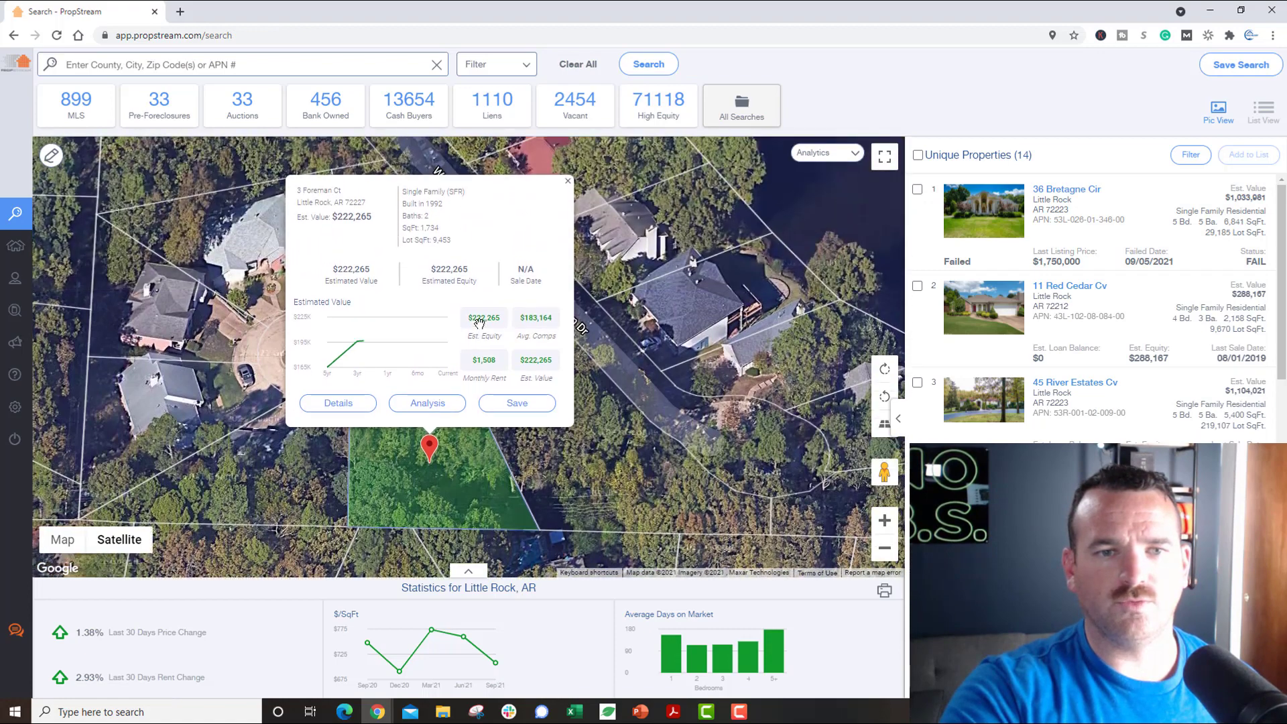
click(569, 185)
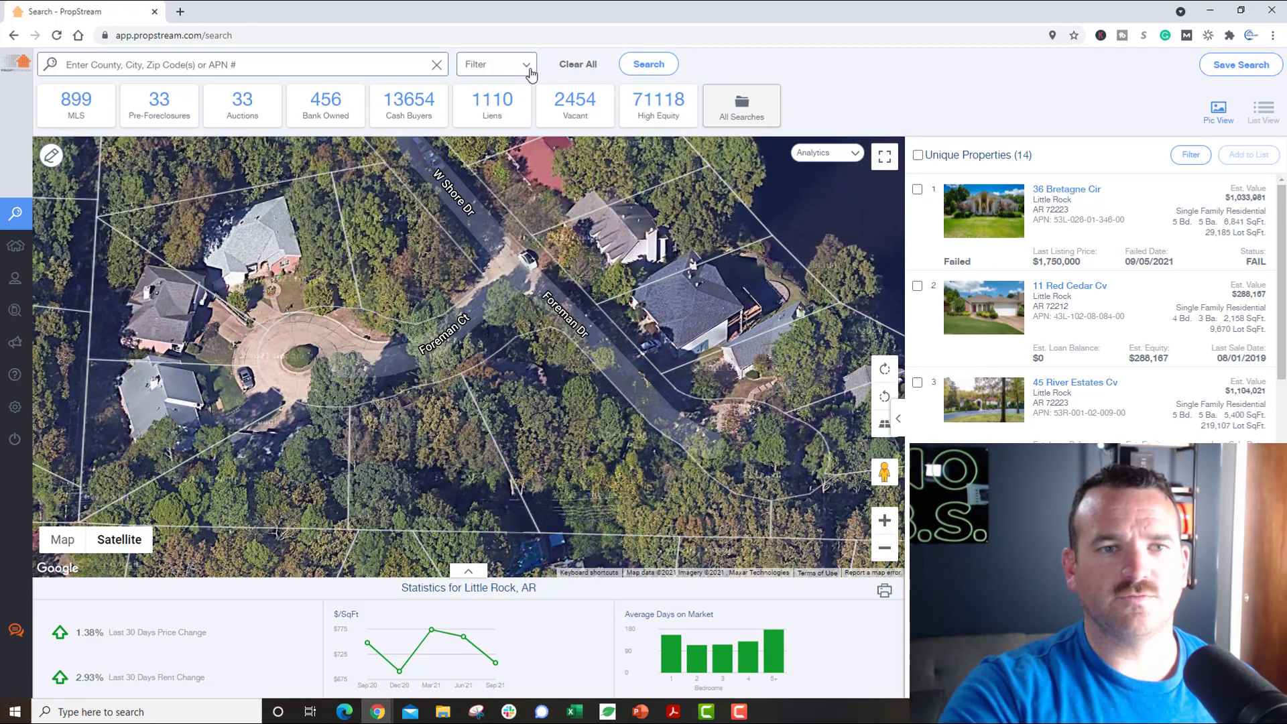
click(530, 69)
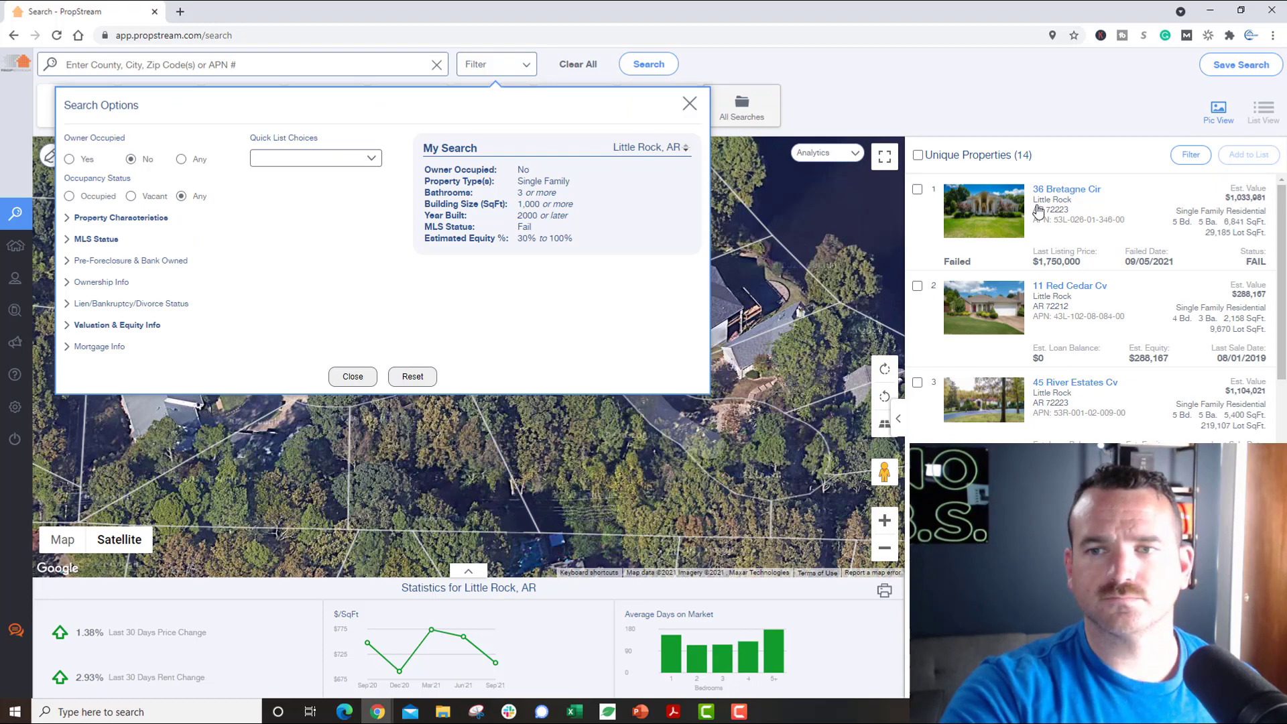
click(1046, 287)
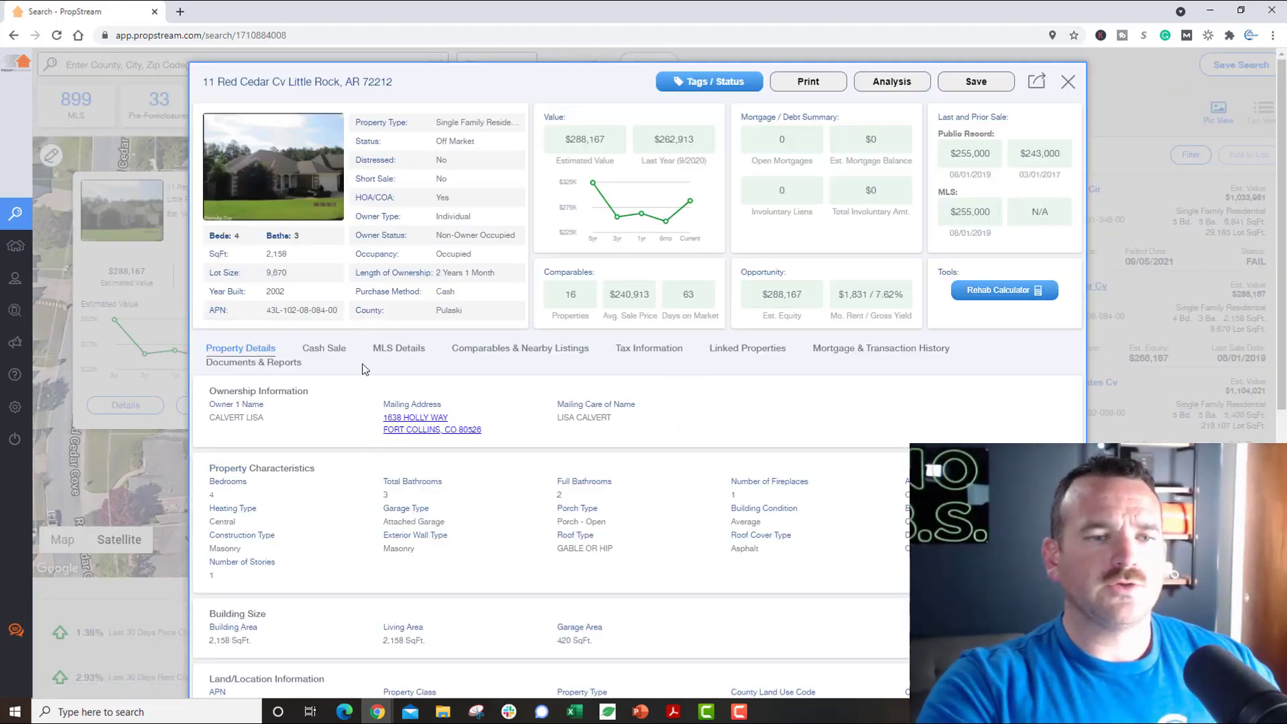
click(317, 354)
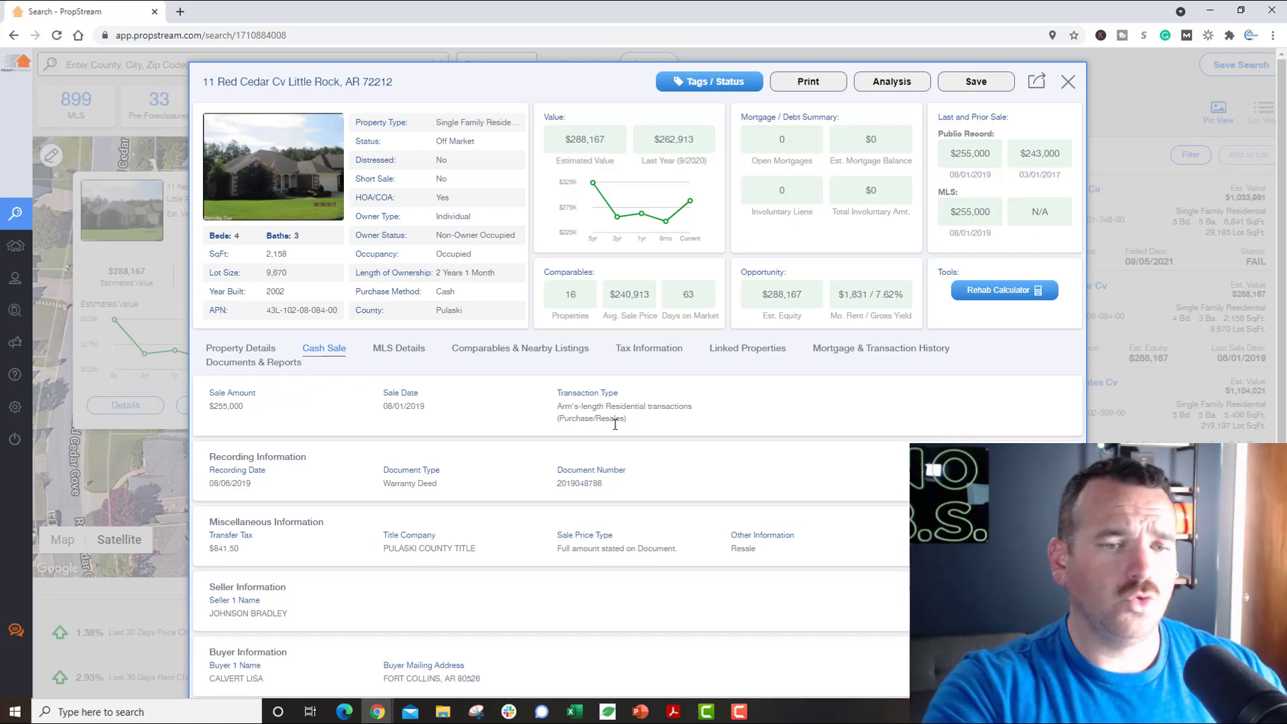
drag(380, 413, 421, 410)
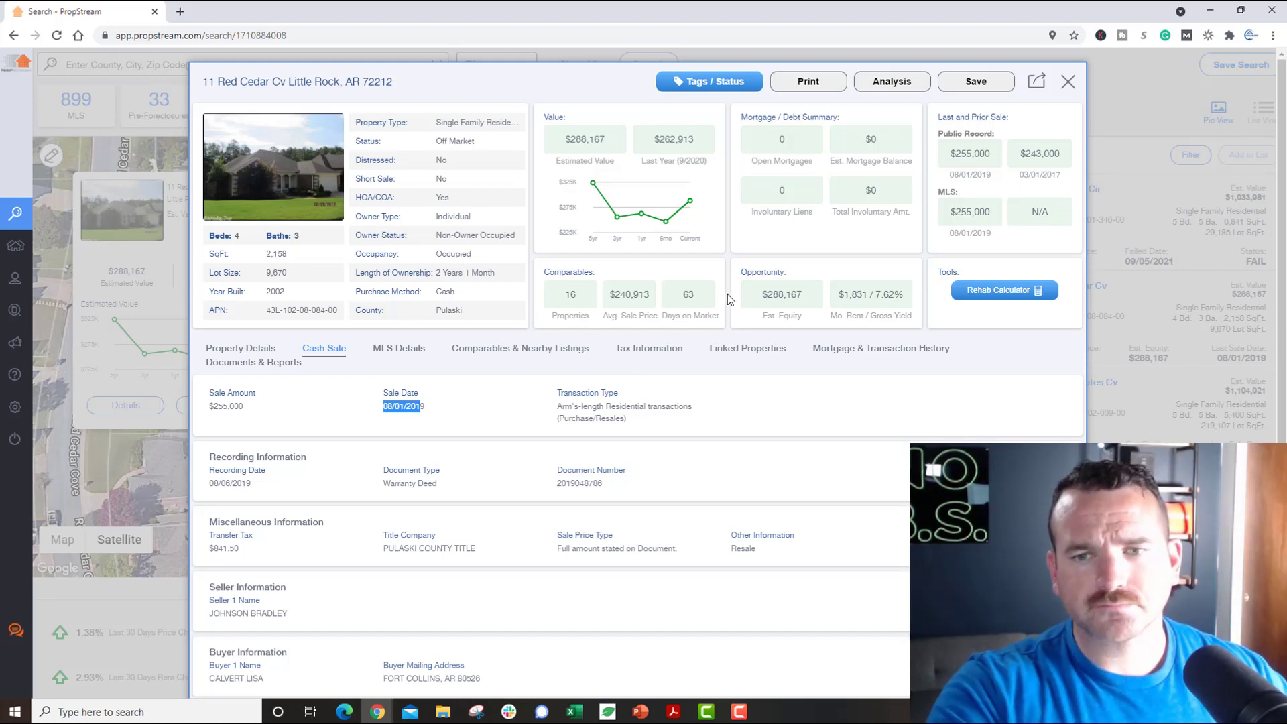
click(763, 353)
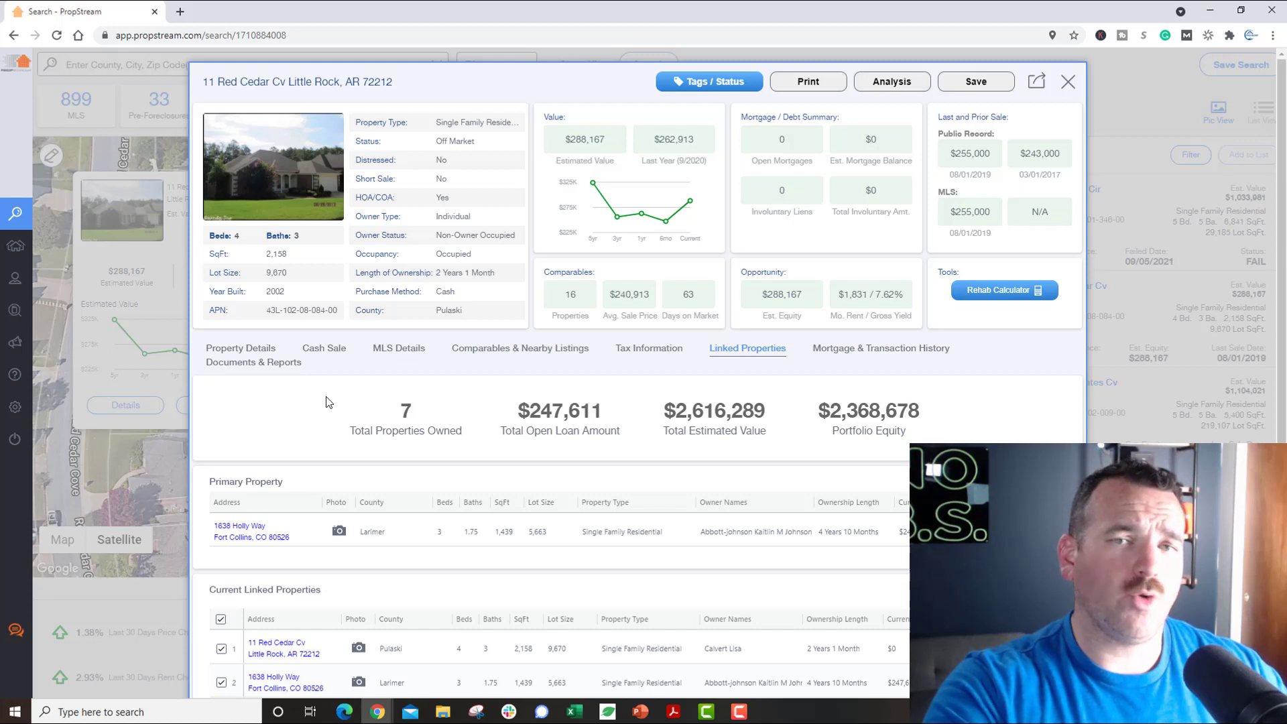
scroll(329, 402, down, 1)
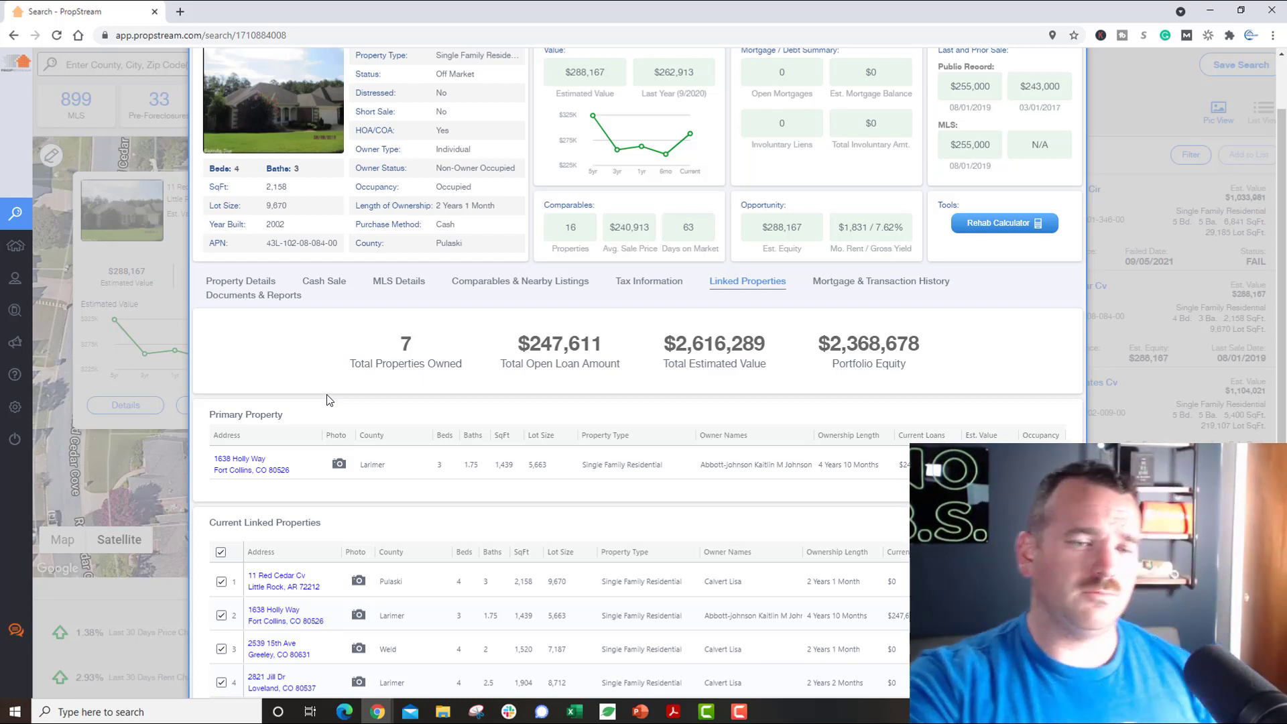
scroll(329, 400, down, 2)
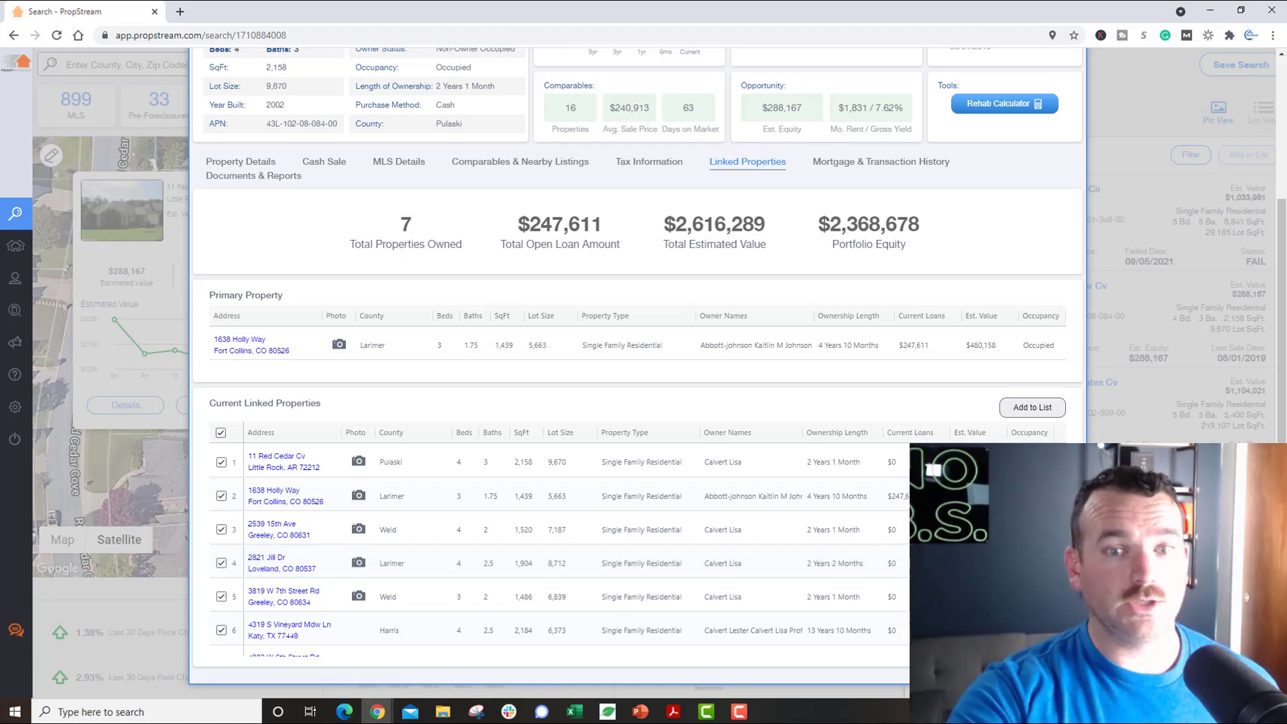
scroll(525, 541, up, 1)
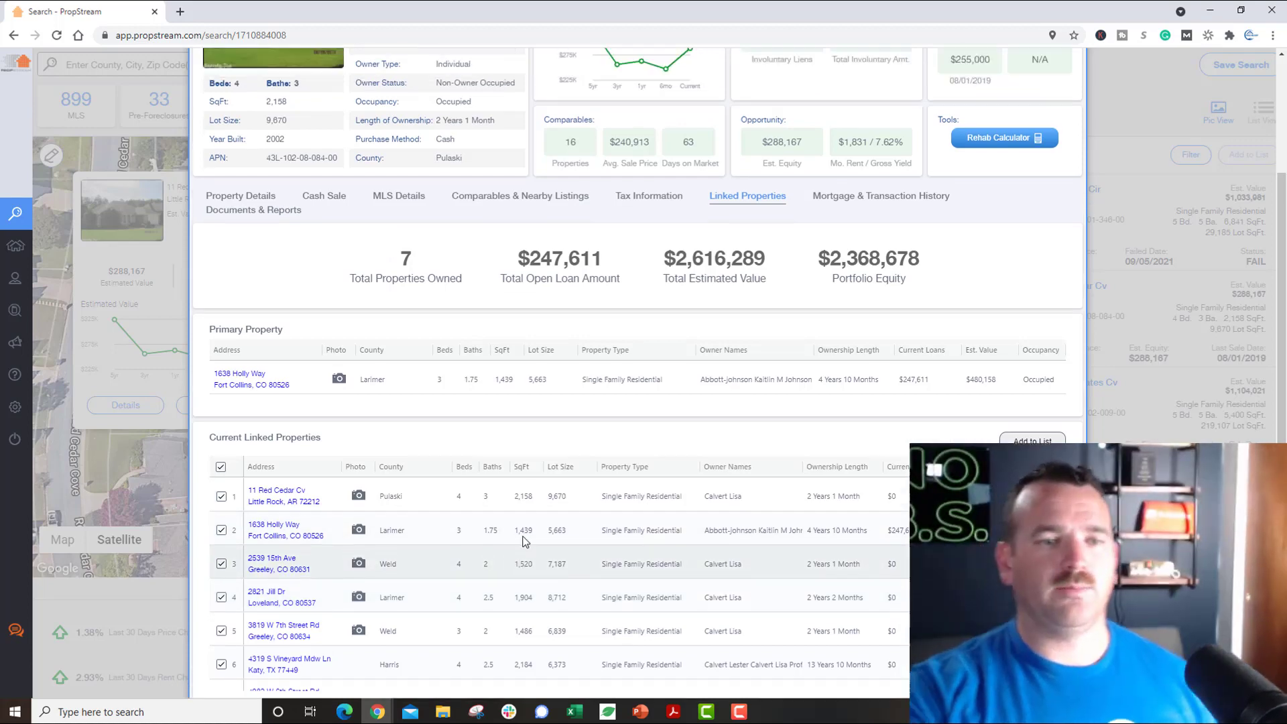
scroll(524, 541, up, 5)
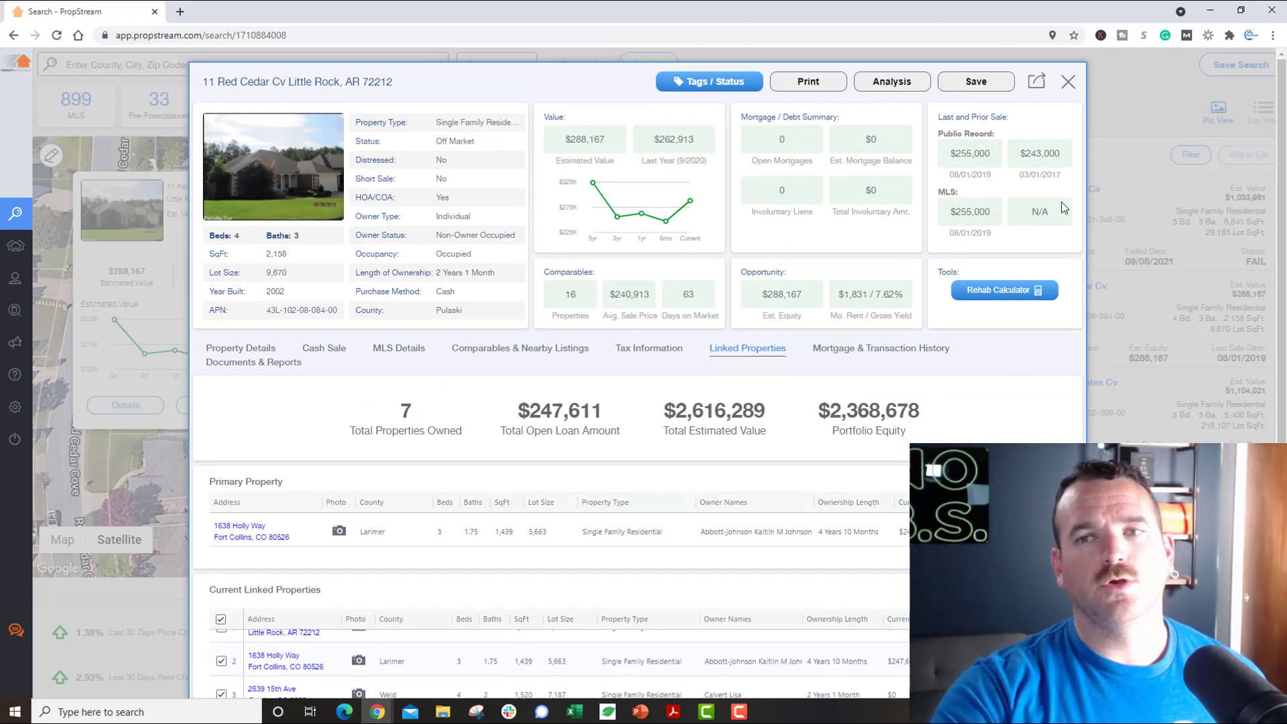
Step: Close the details, clear all results, zoom out over Little Rock and open the Analytics options
click(1069, 83)
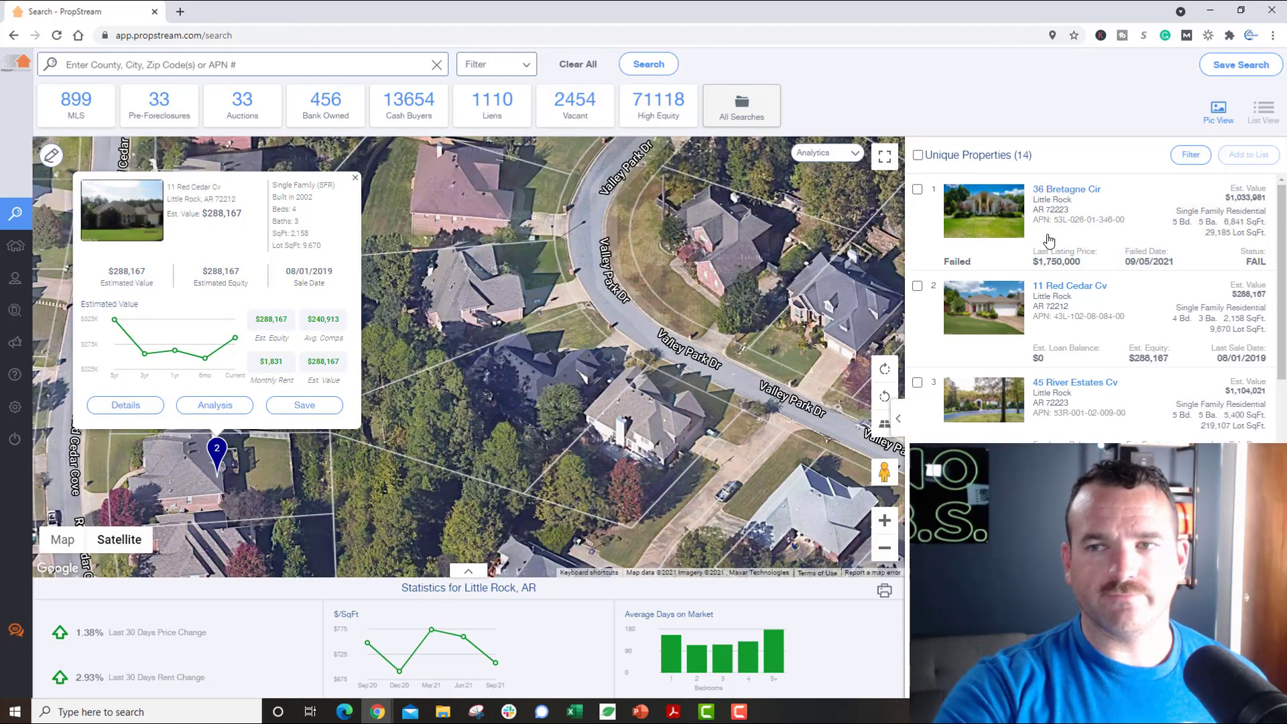
click(579, 67)
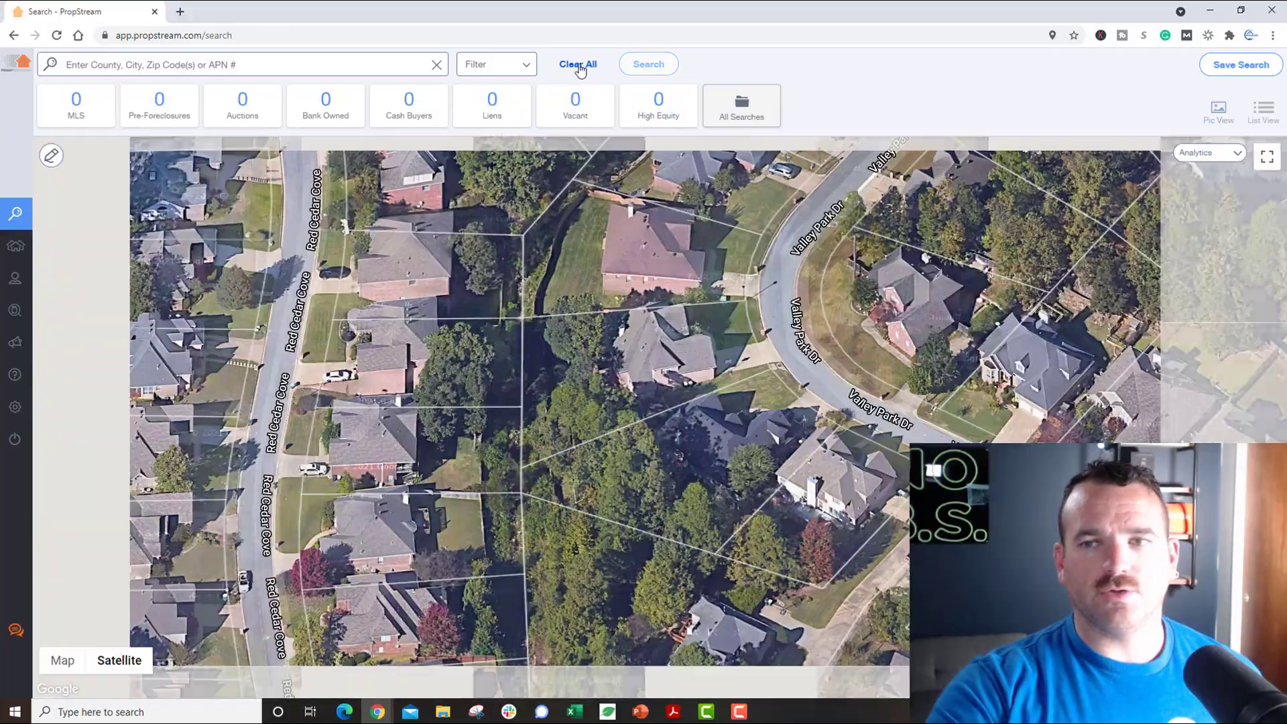
scroll(814, 318, down, 2)
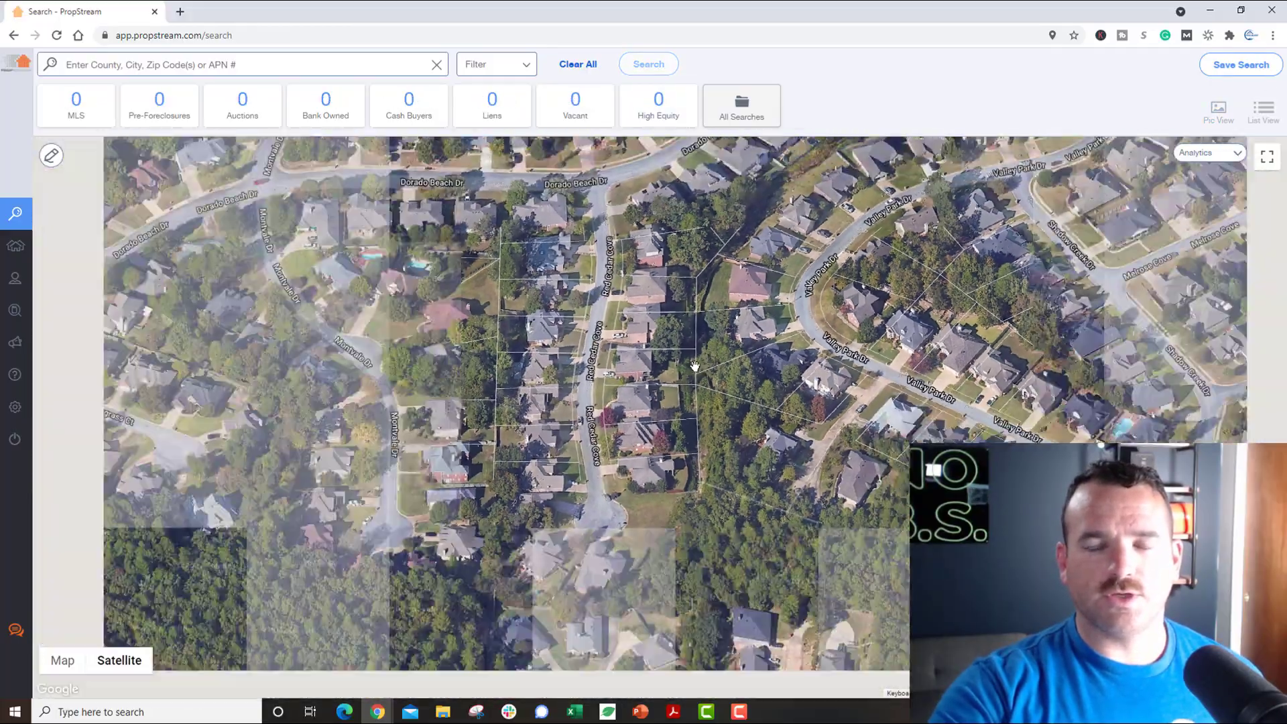
scroll(694, 366, down, 6)
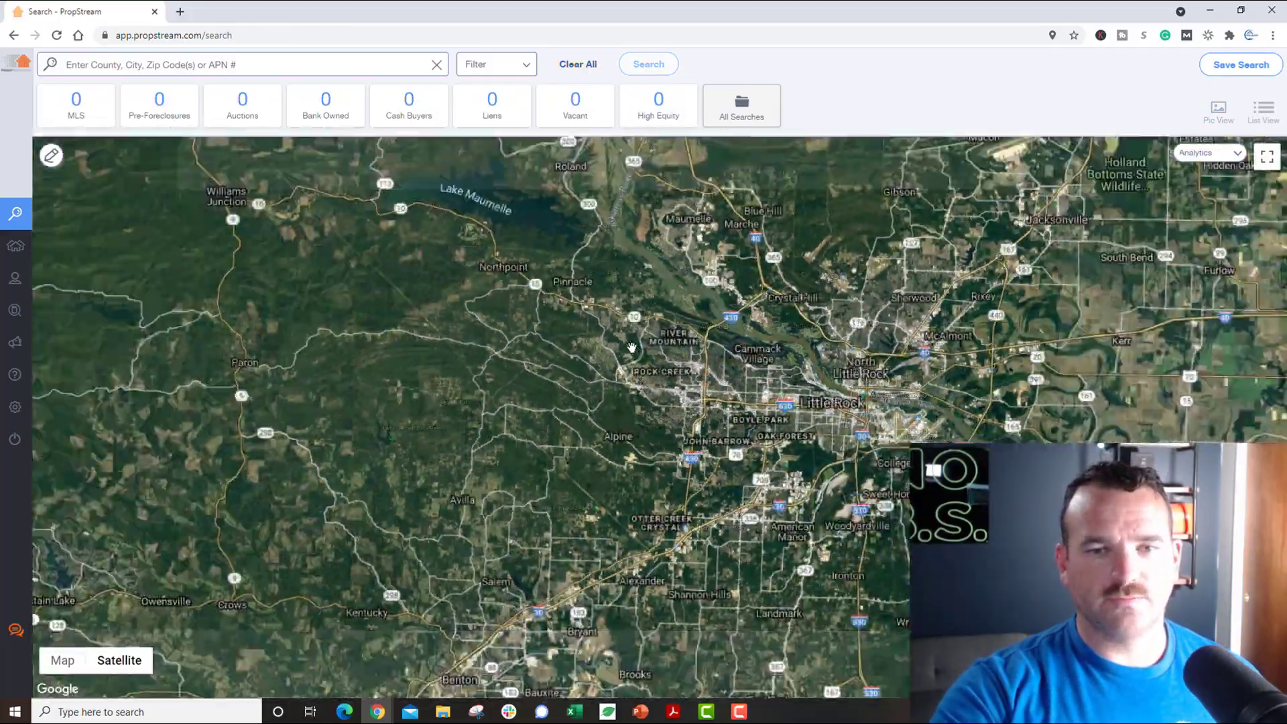
scroll(632, 348, up, 5)
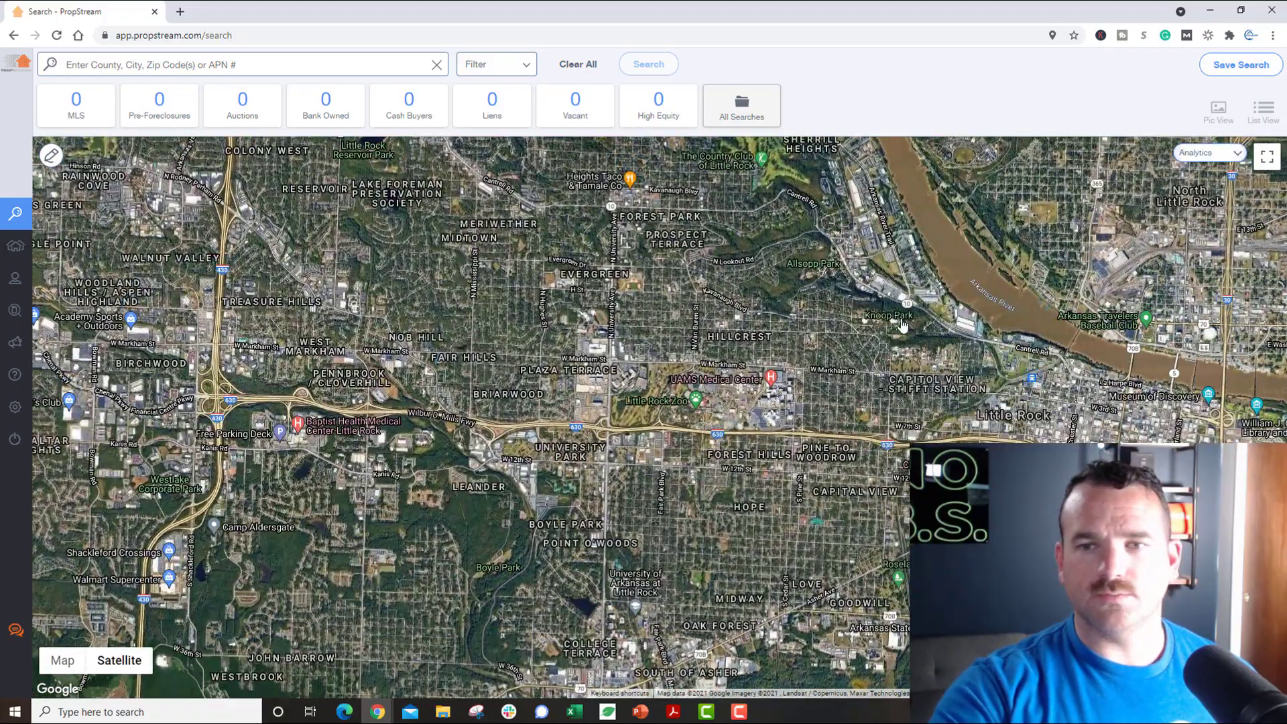
scroll(903, 325, down, 2)
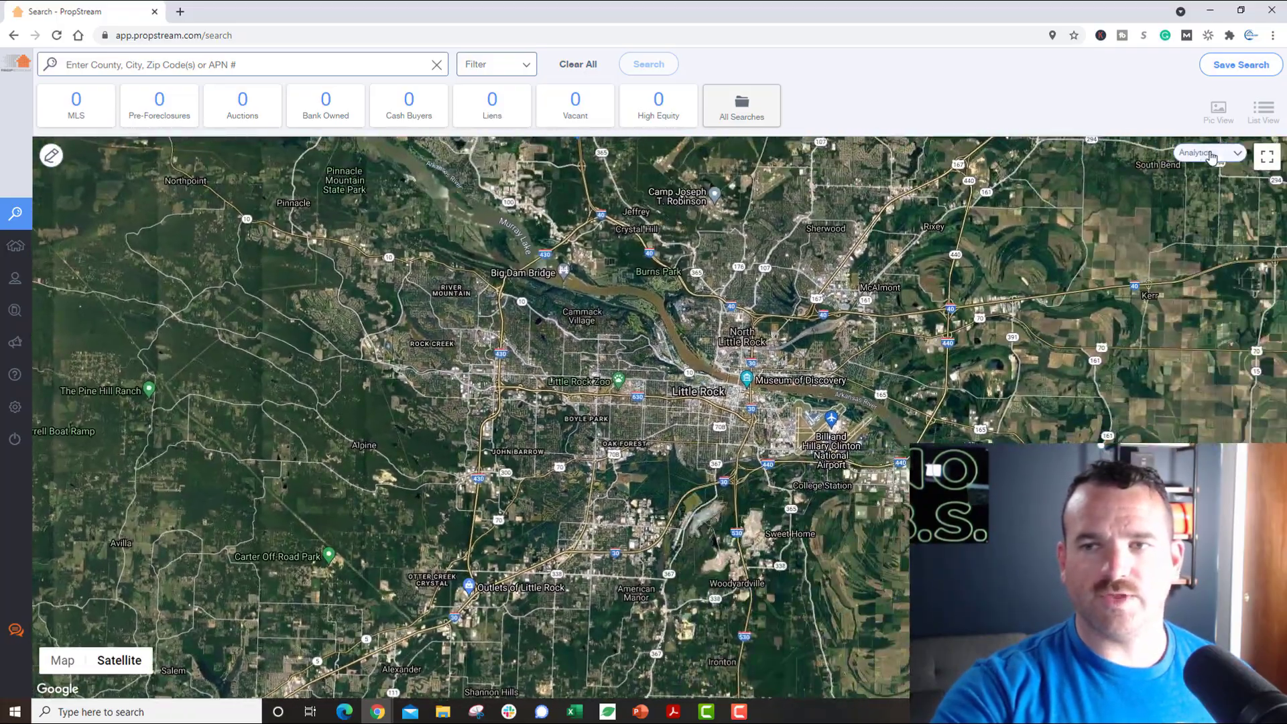
click(1212, 157)
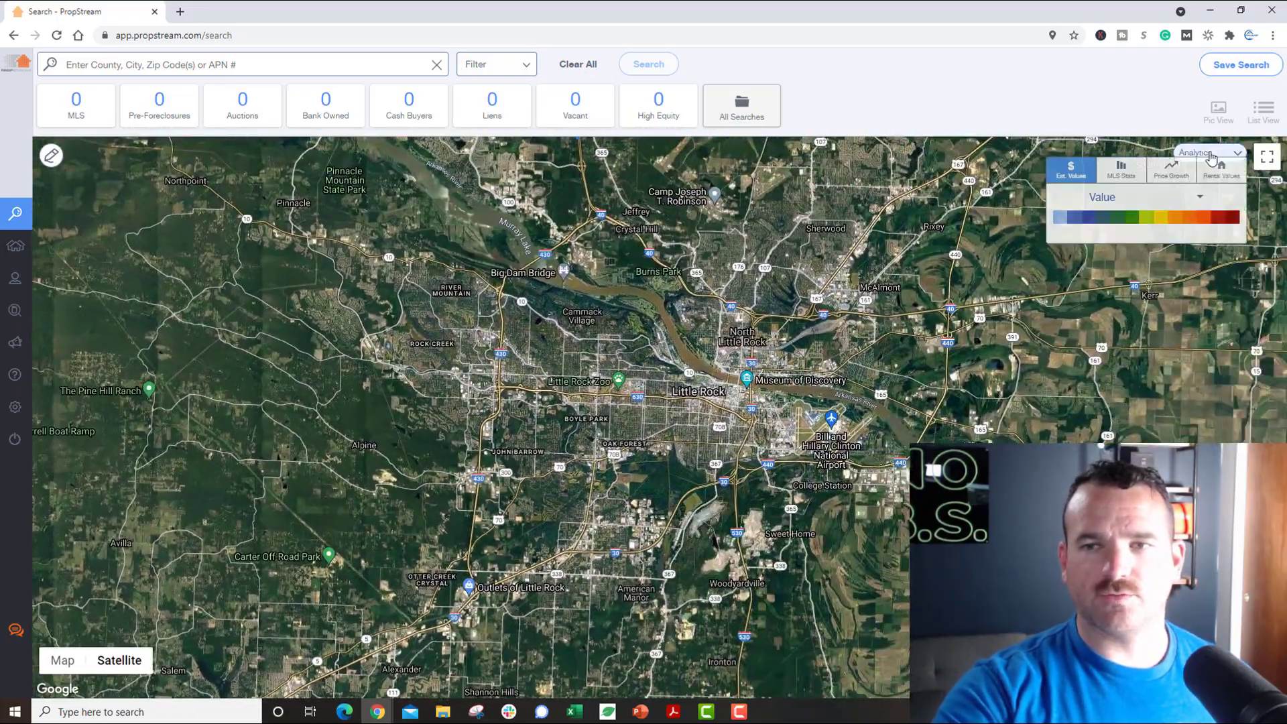
Step: Show a Mkt Stats heat map of bedroom counts over Little Rock
click(1116, 175)
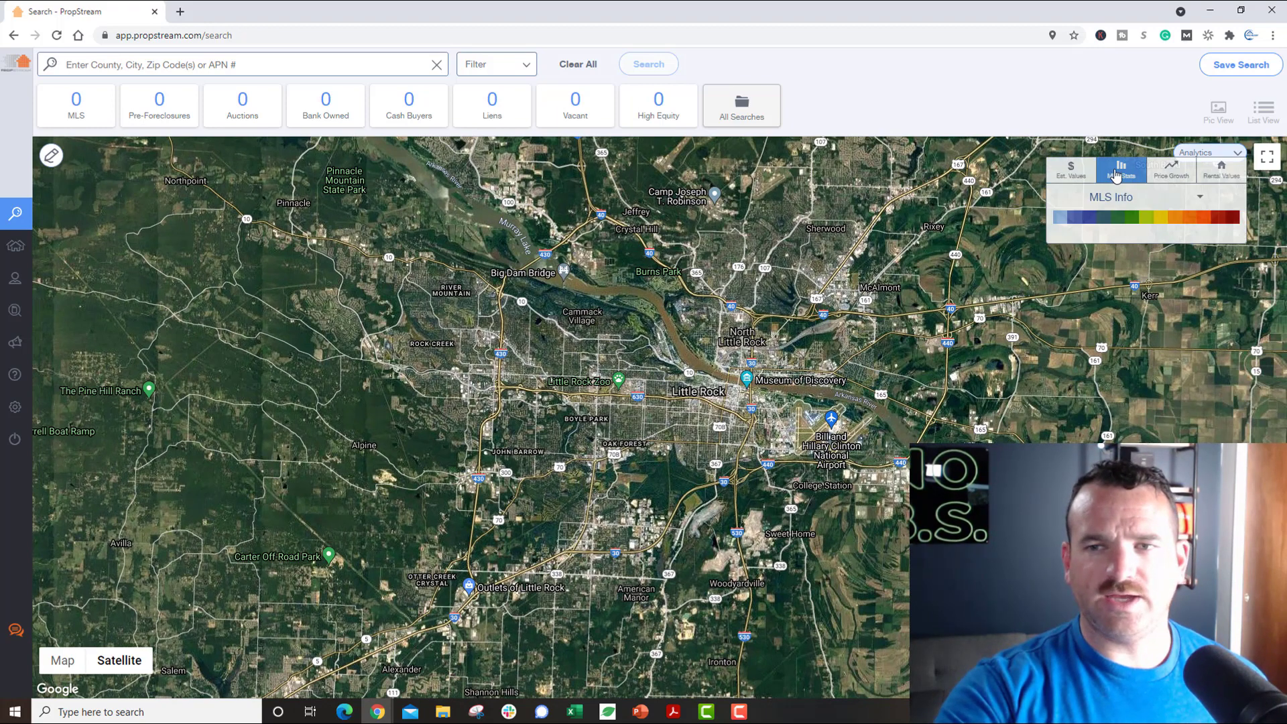
click(1200, 200)
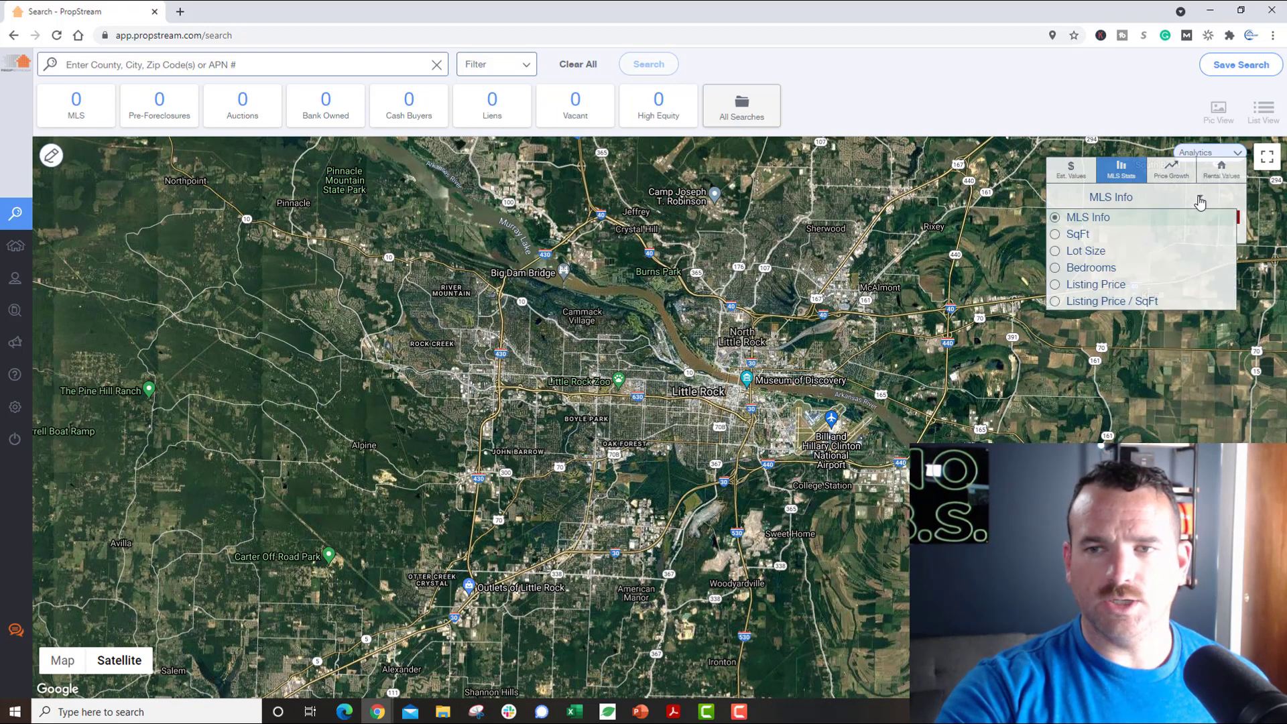
click(1058, 269)
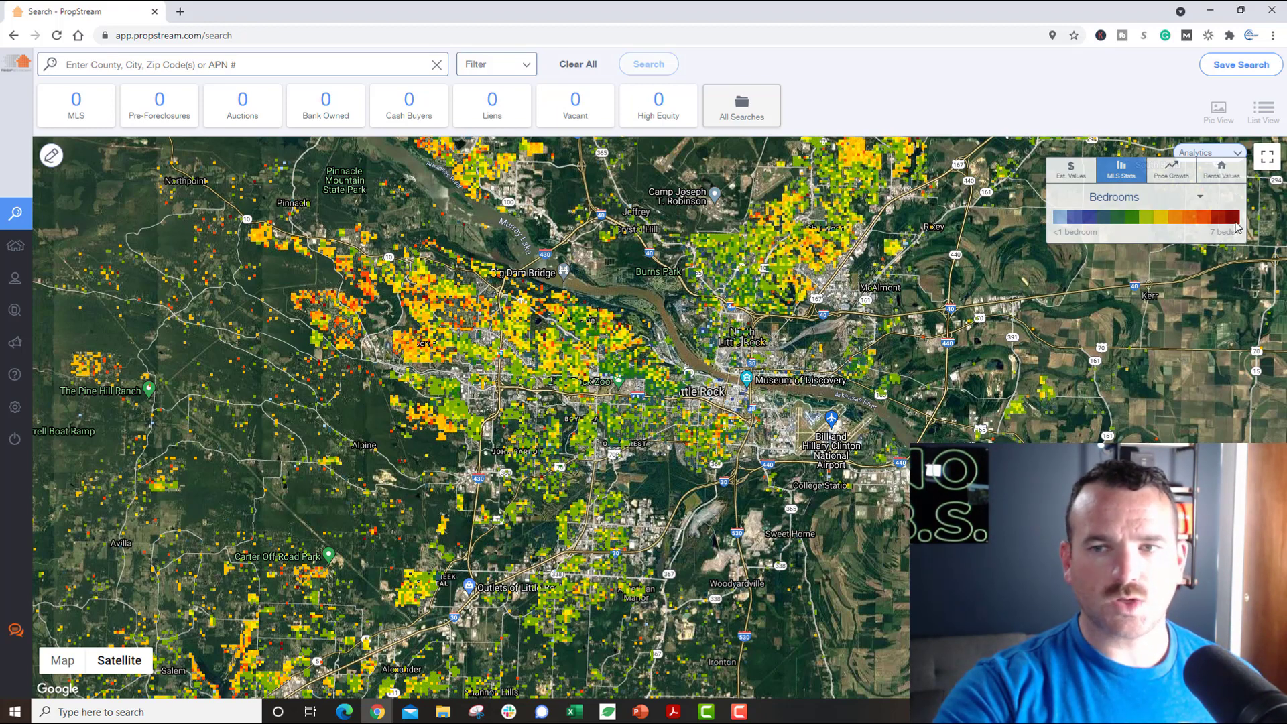
Step: Replace it with the Price Growth heat map set to 1 Year Growth
click(1160, 176)
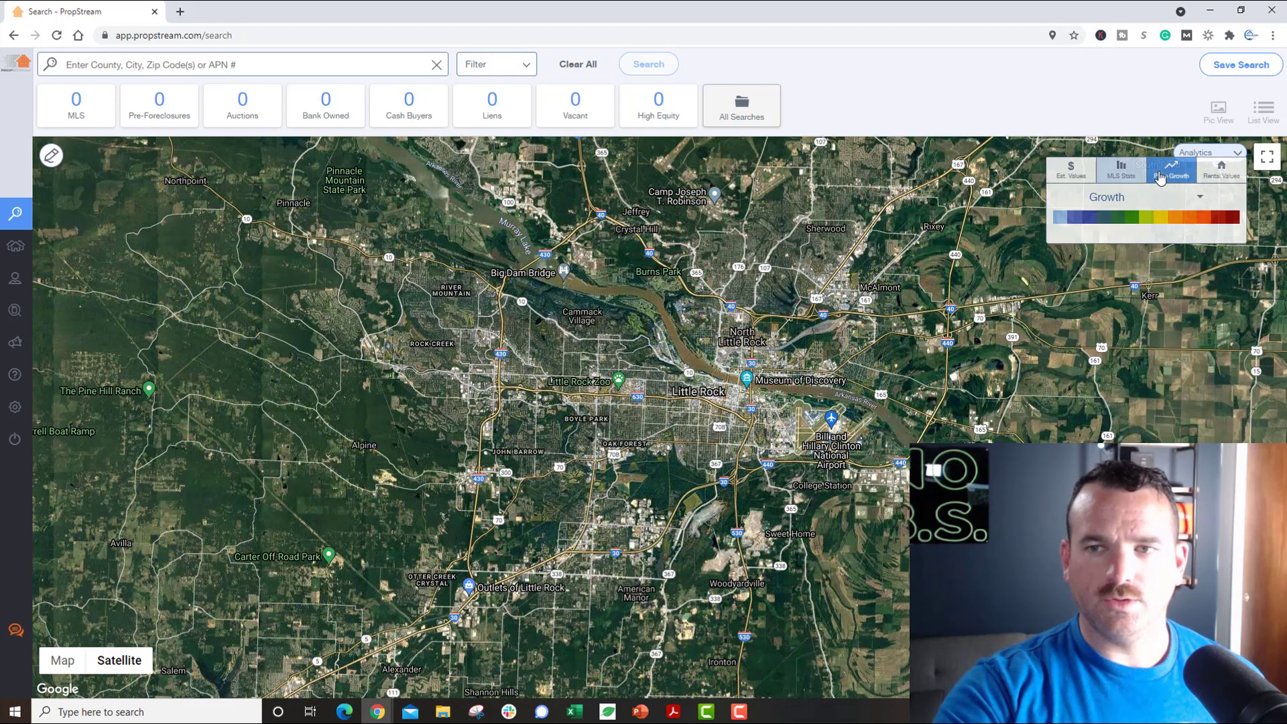
click(1197, 201)
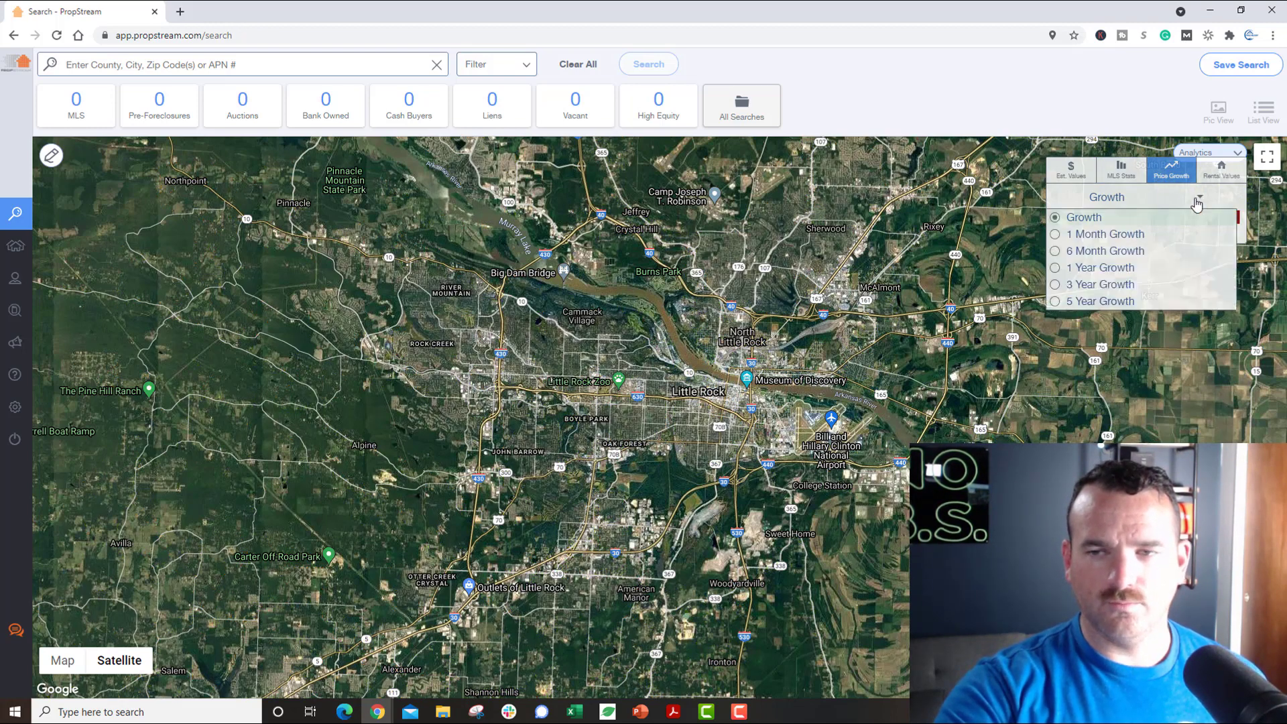
click(1055, 271)
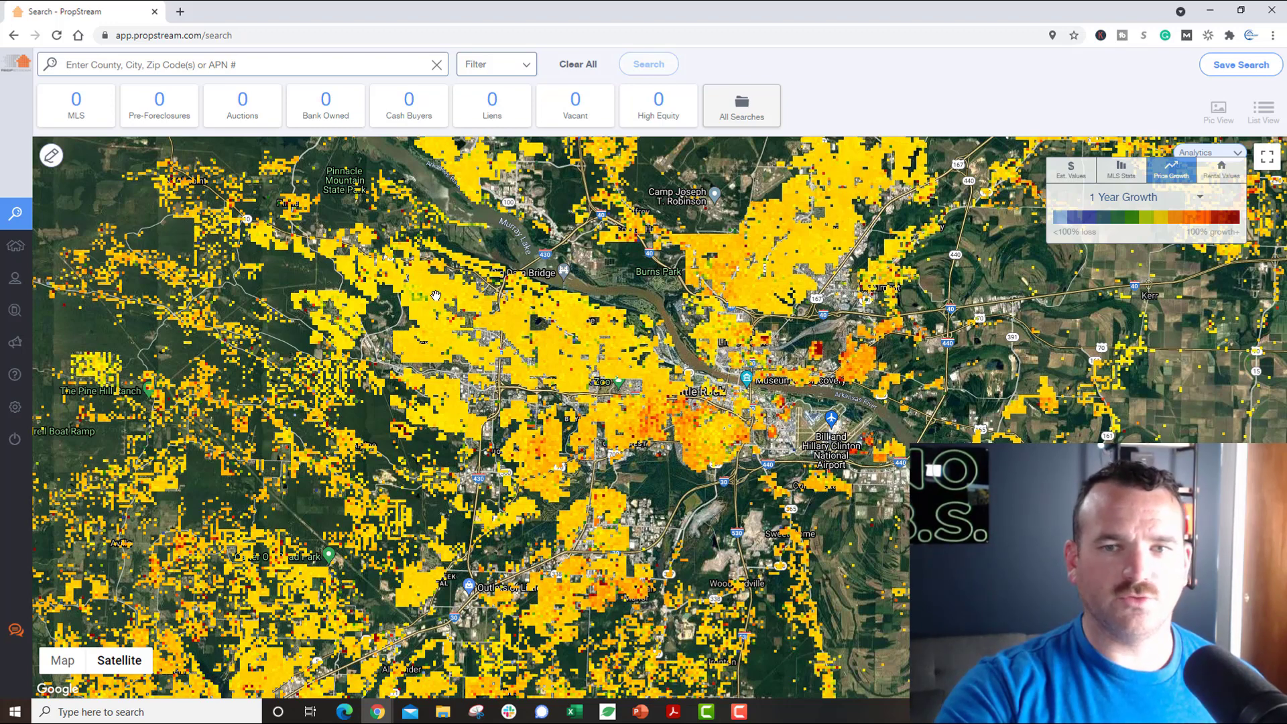
Step: Show the Rental Values heat map set to Rent Price
click(1222, 170)
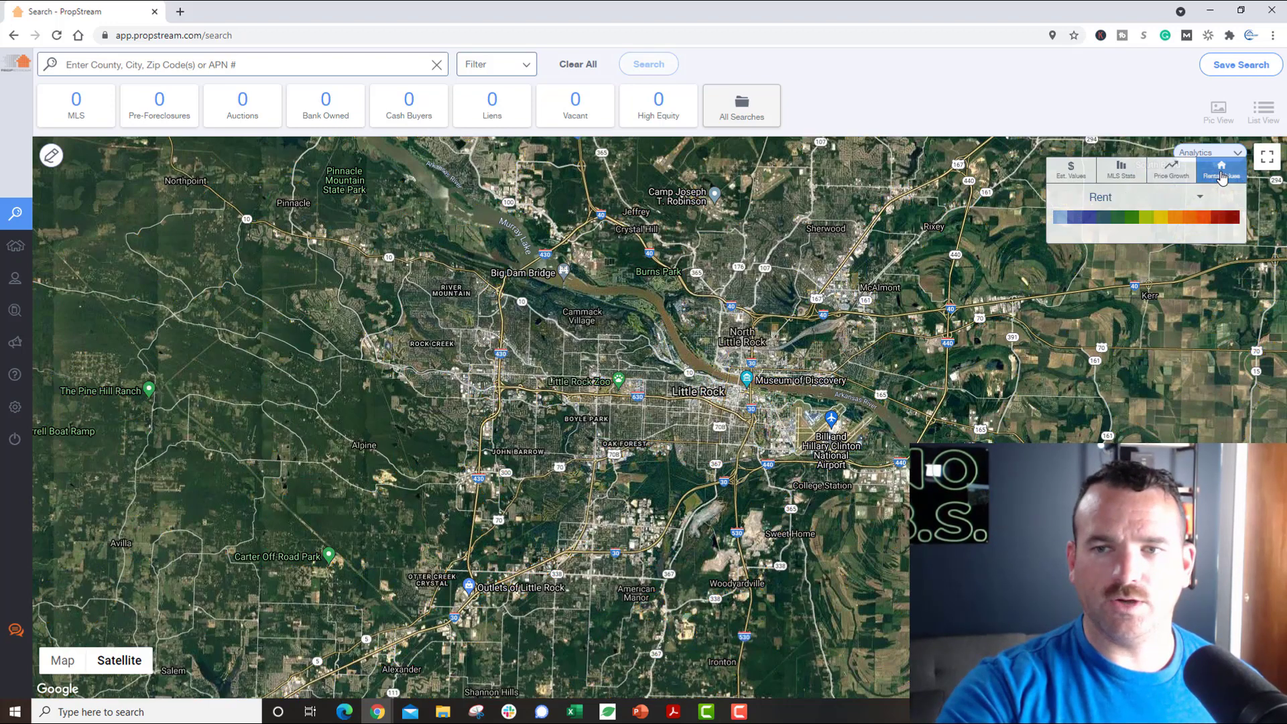
click(1191, 200)
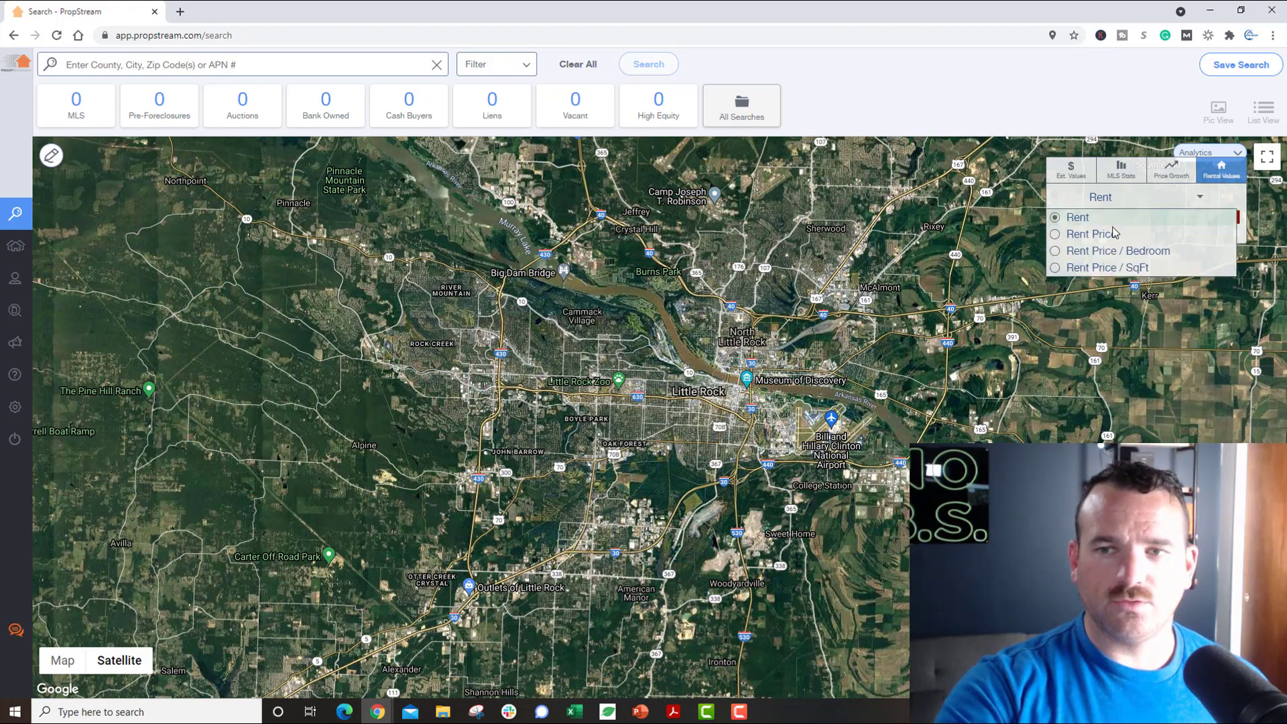
click(1055, 235)
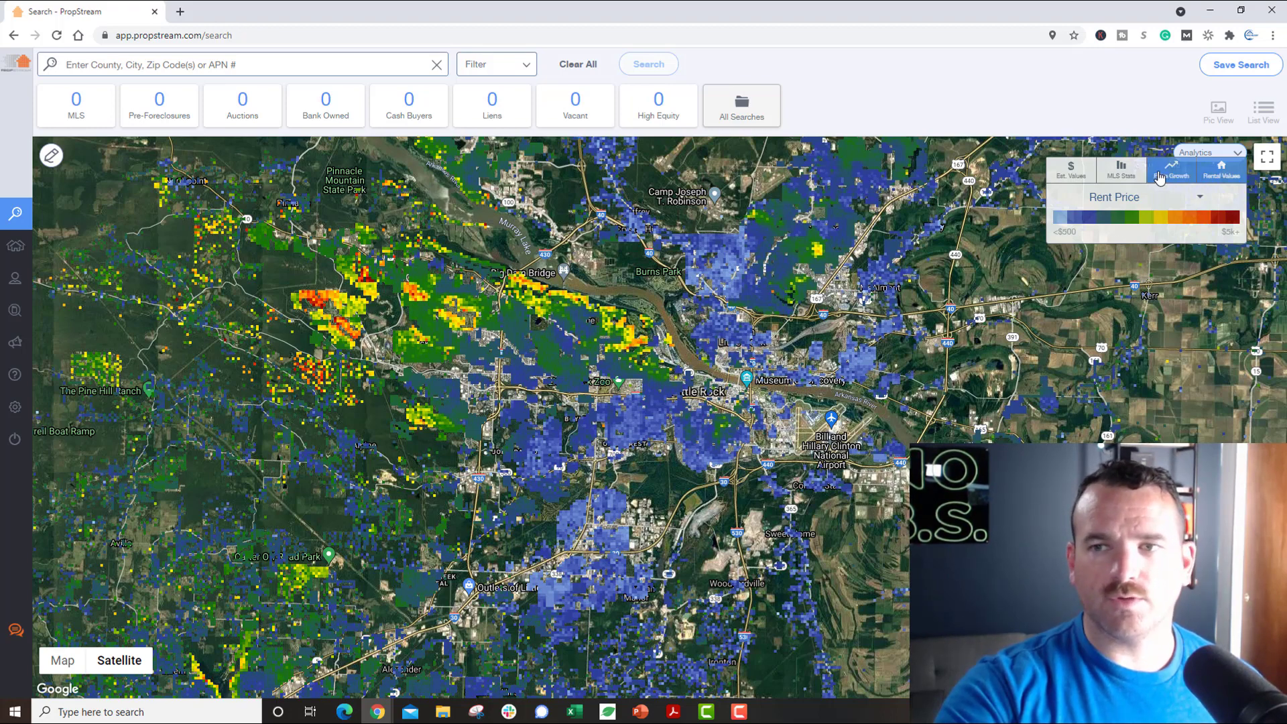
Step: Switch the rental measure to Rent Price / Bedroom, then to Rent Price / SqFt ($0.50 to $3+)
click(1201, 199)
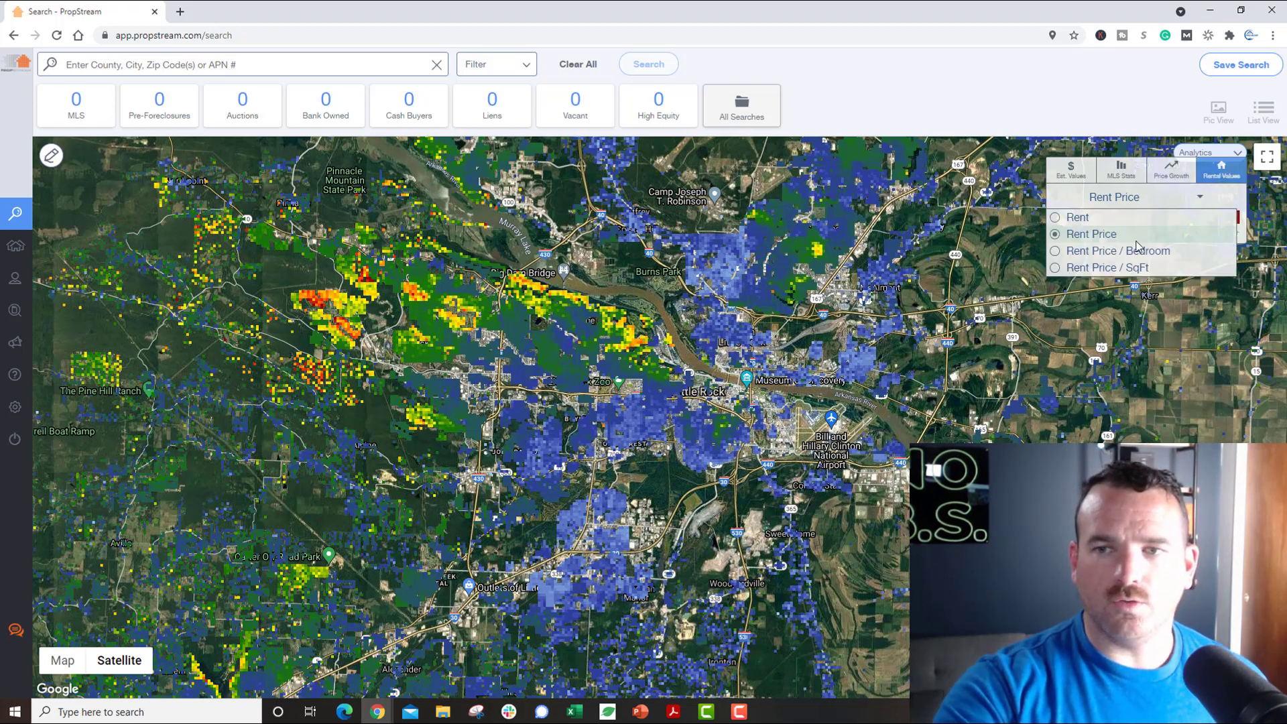
click(1124, 252)
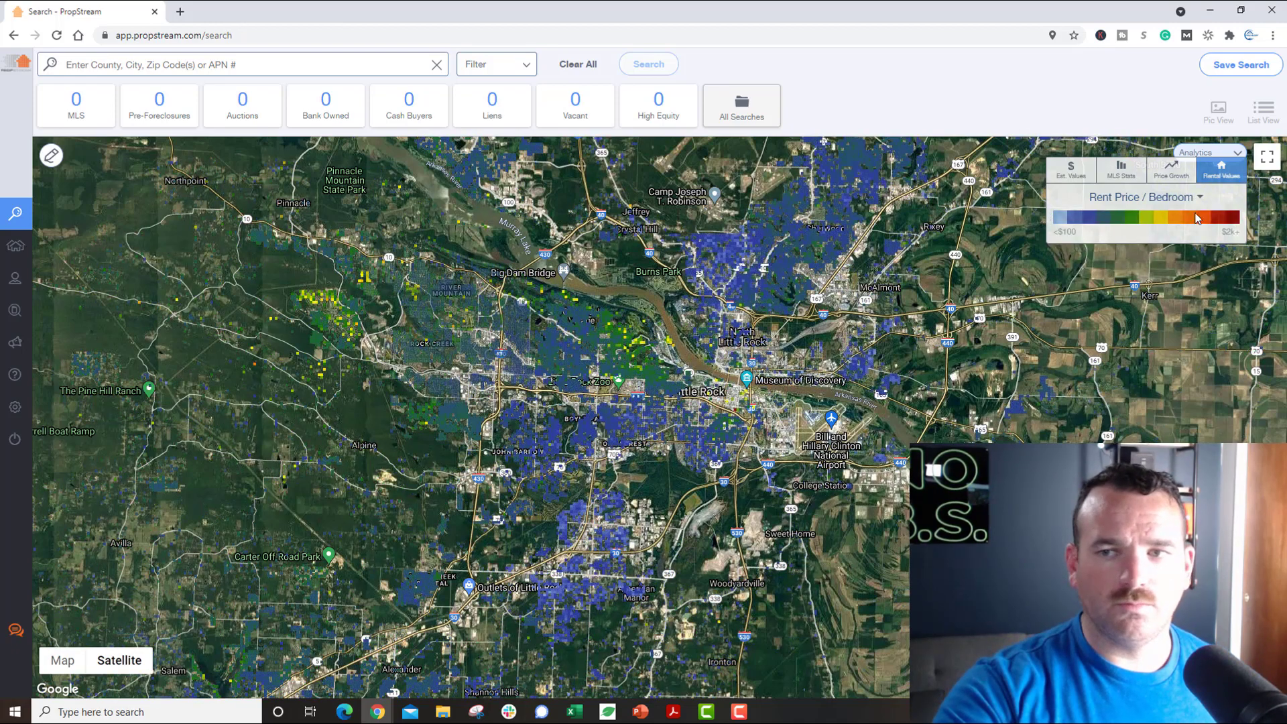
click(1199, 199)
click(1118, 268)
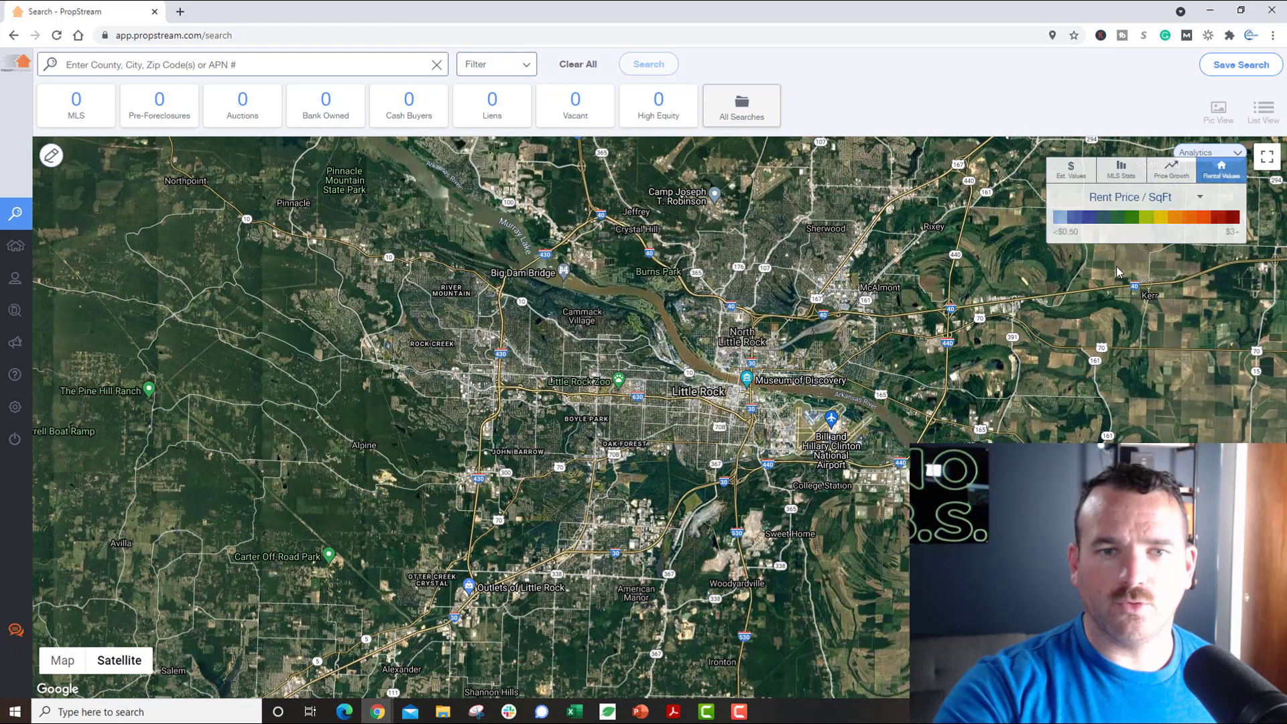
Step: Preview the 5 Year Growth heat map, then the Mkt Stats Listing Price / SqFt heat map
click(1178, 180)
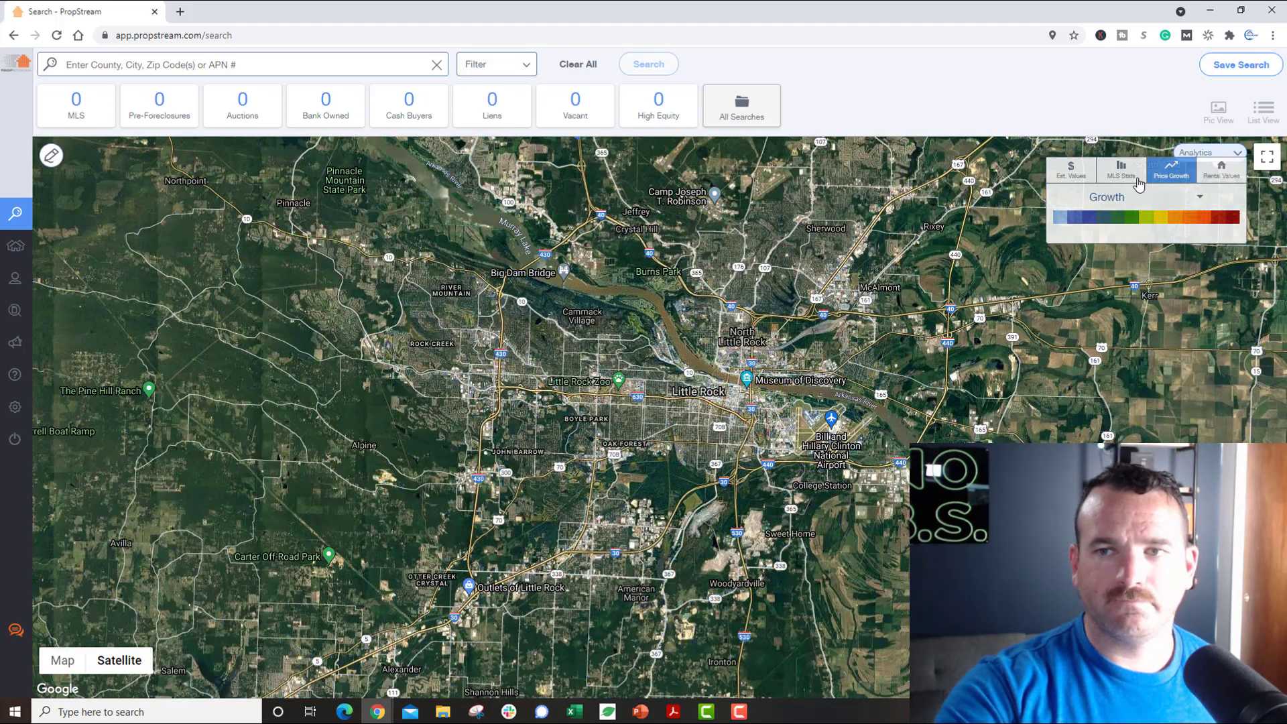
click(1201, 201)
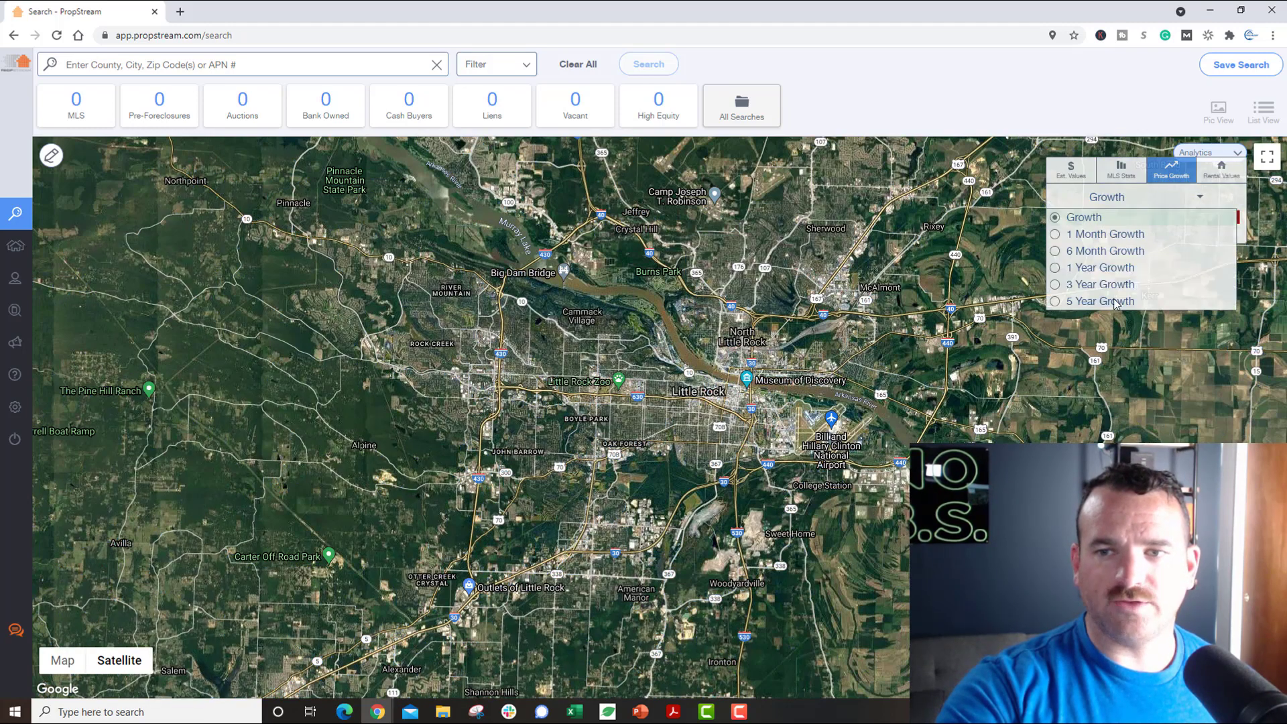
click(1115, 303)
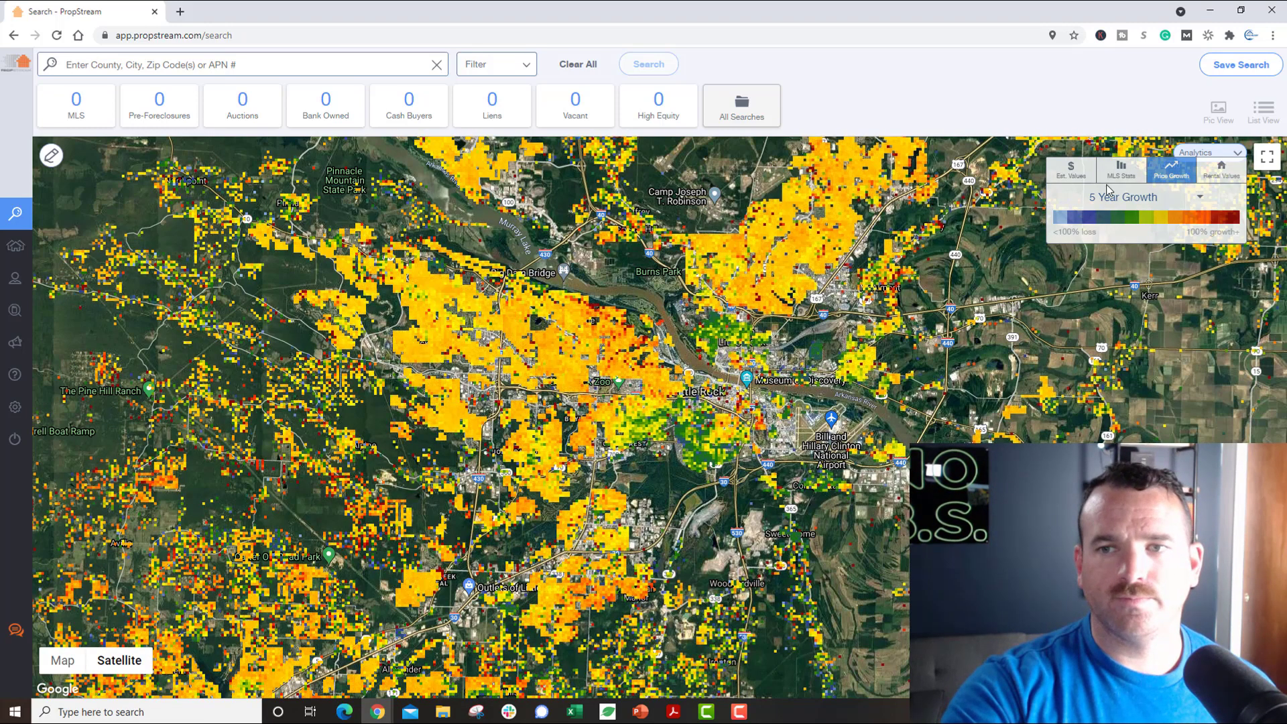
click(1121, 171)
click(1129, 199)
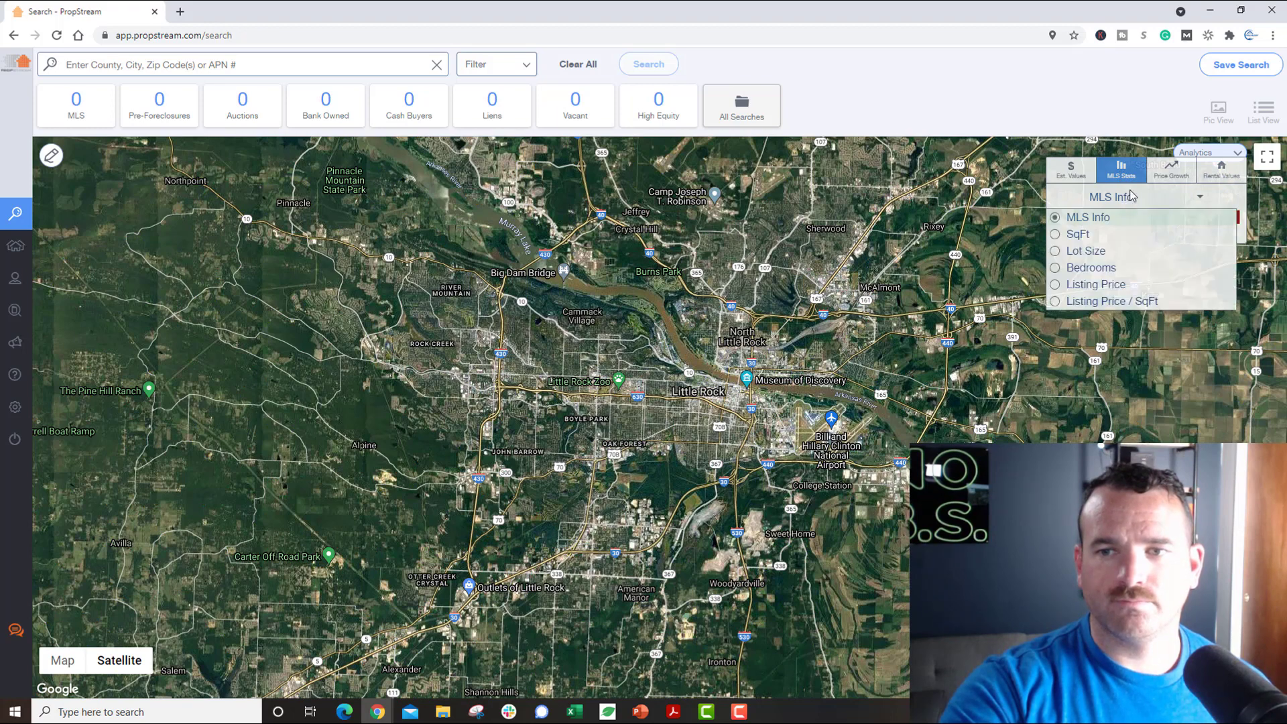
click(1083, 301)
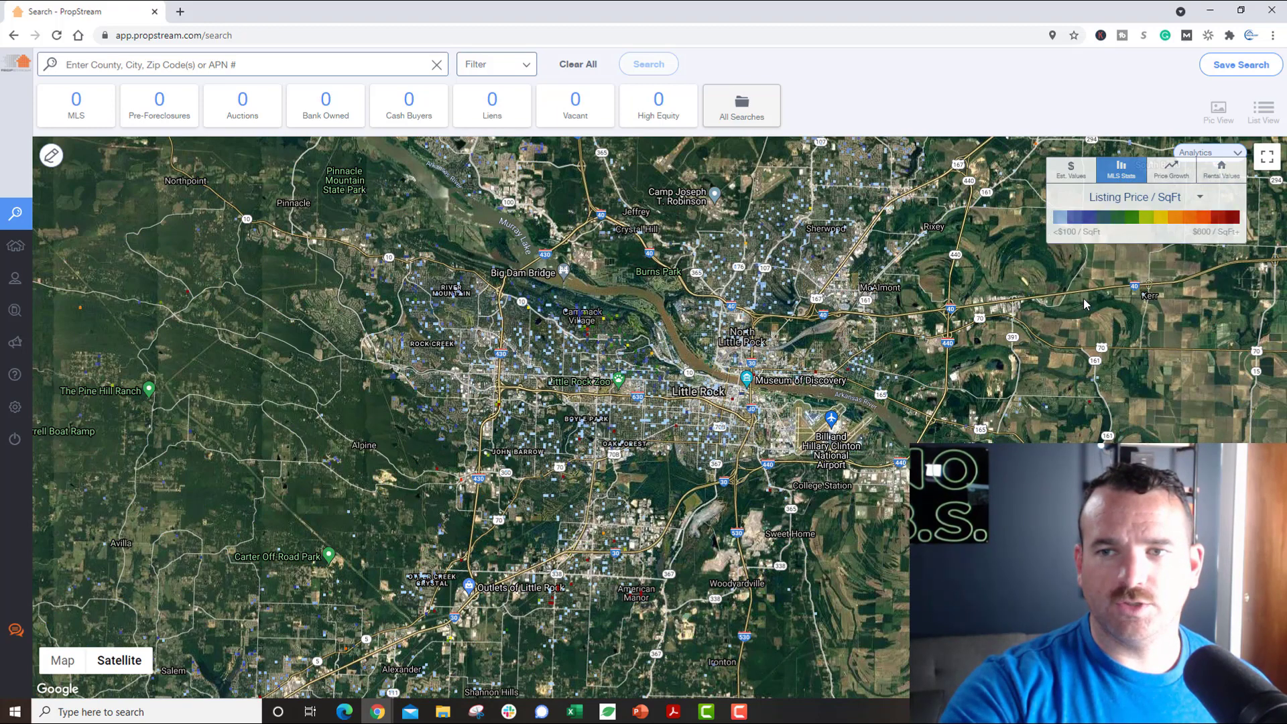
Step: Colour the Little Rock map by Est. Values set to Est. Value / SqFt
click(1076, 177)
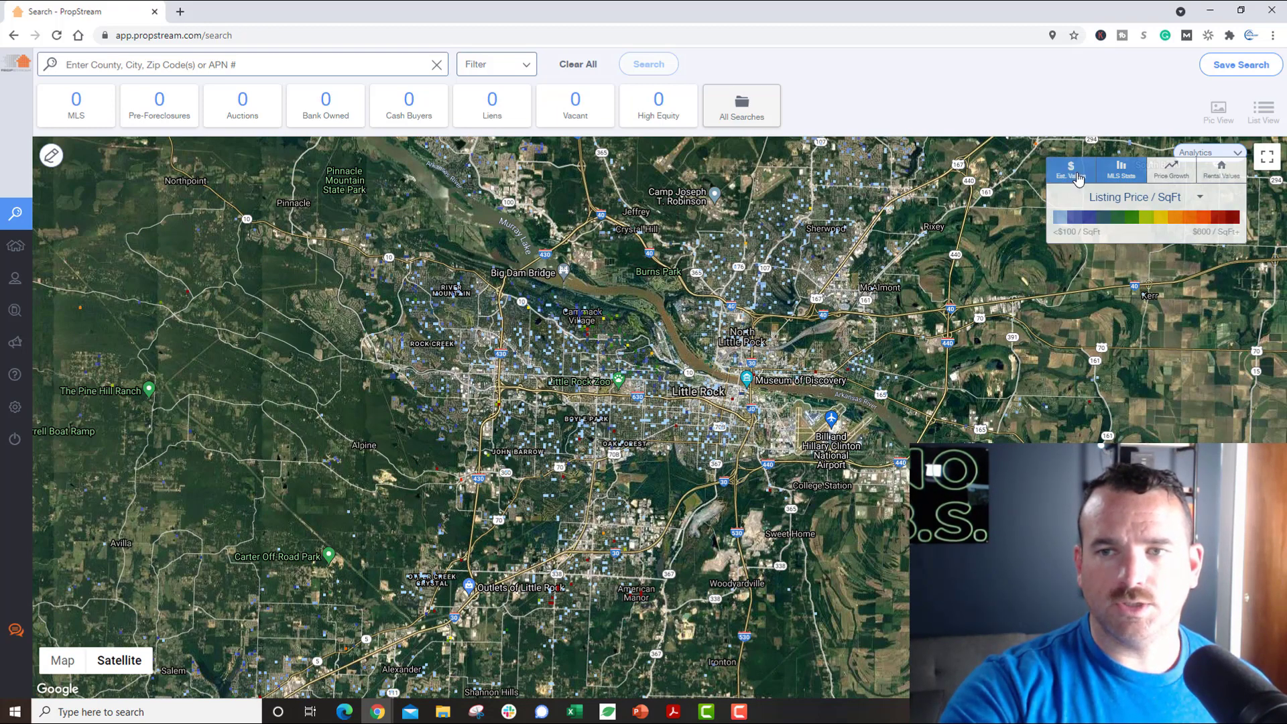
click(1172, 198)
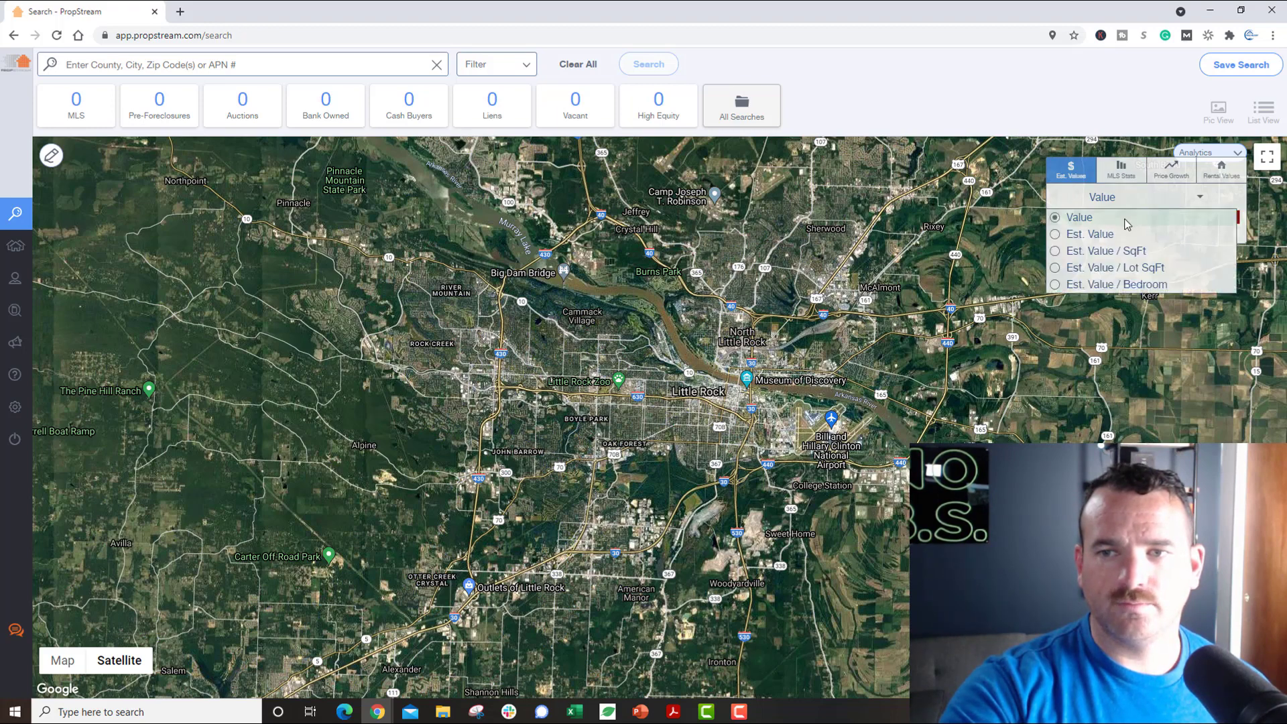
click(1085, 251)
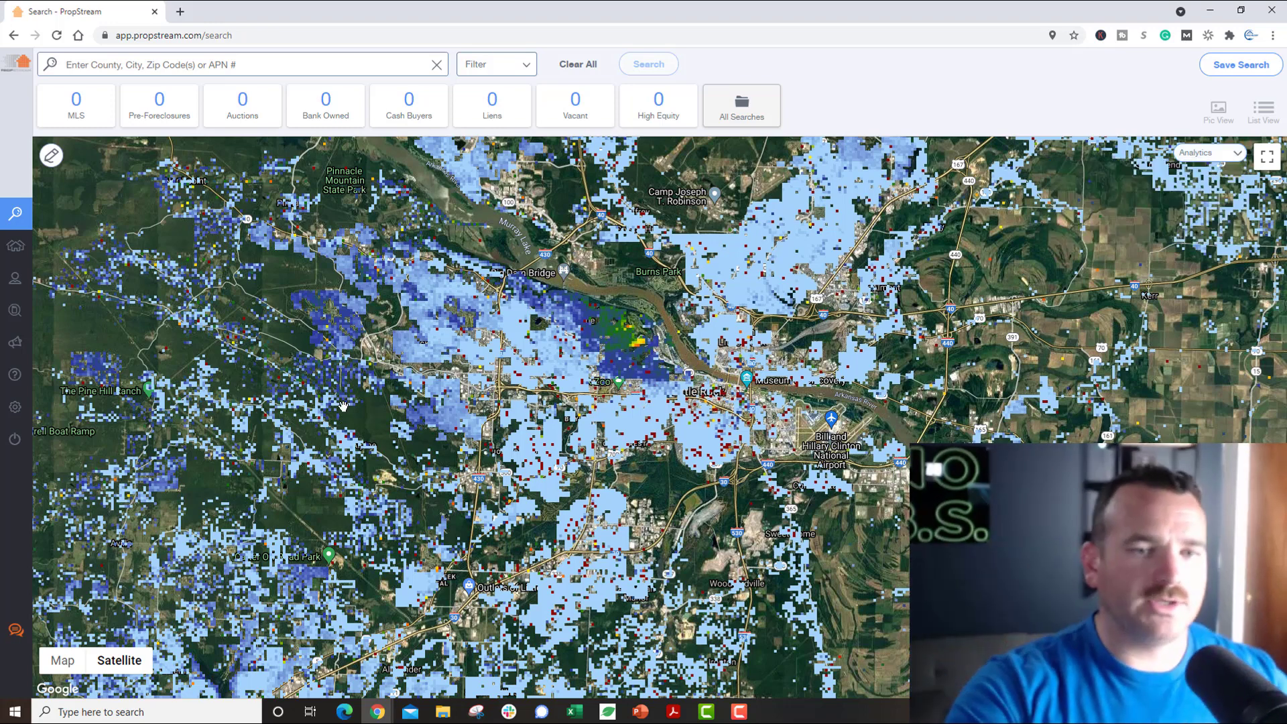
Step: Set the estimated value metric back to Value
mouse_move(1215, 155)
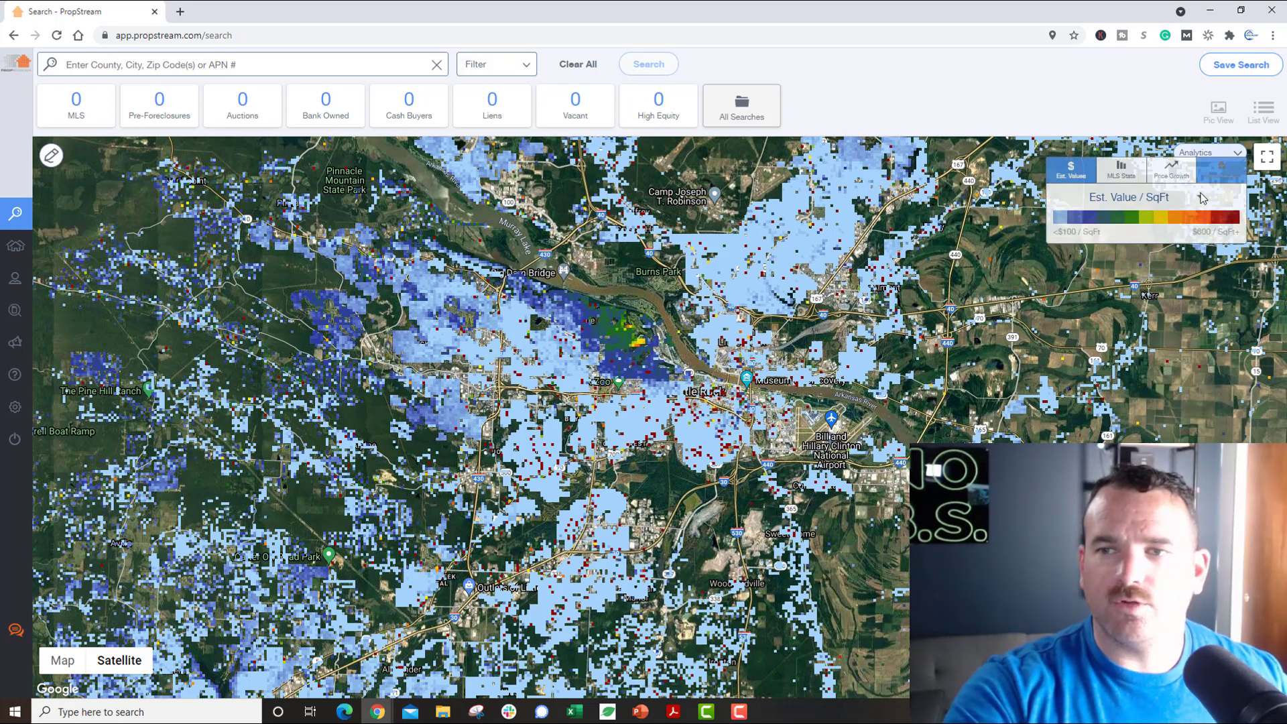
click(1203, 198)
click(1080, 218)
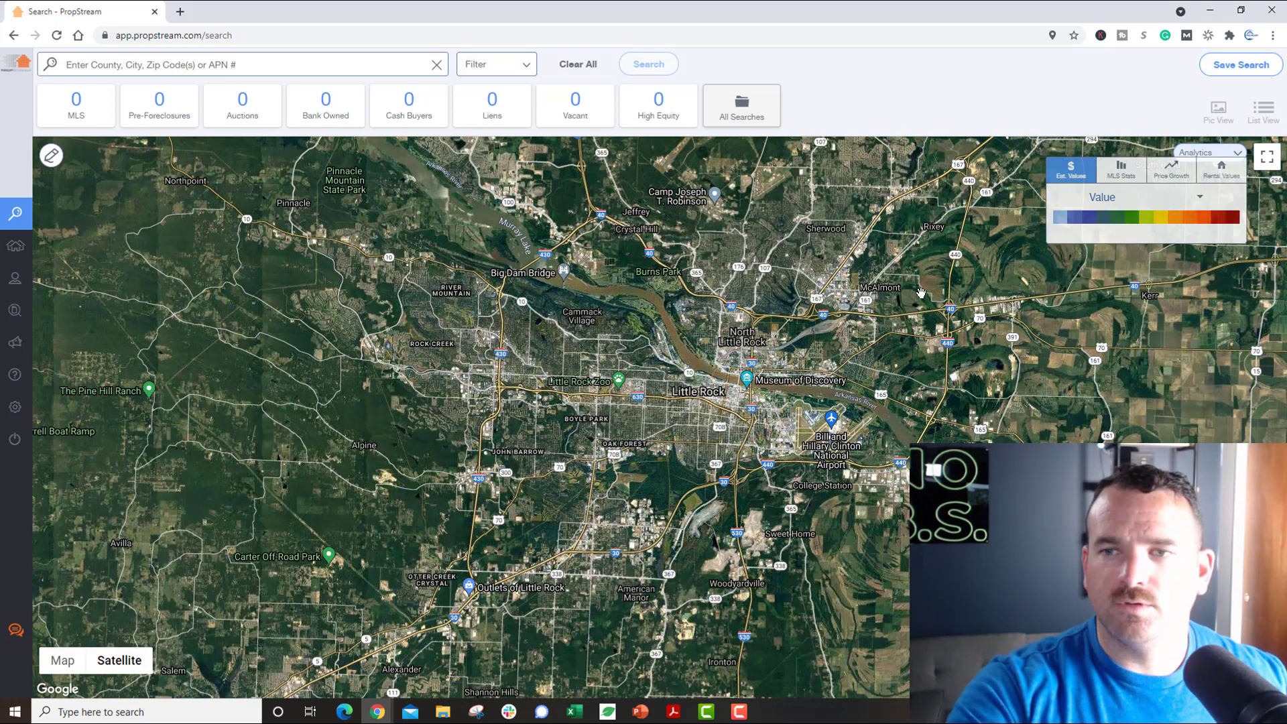
Step: Glance at My Properties, then return to the map search
mouse_move(42, 245)
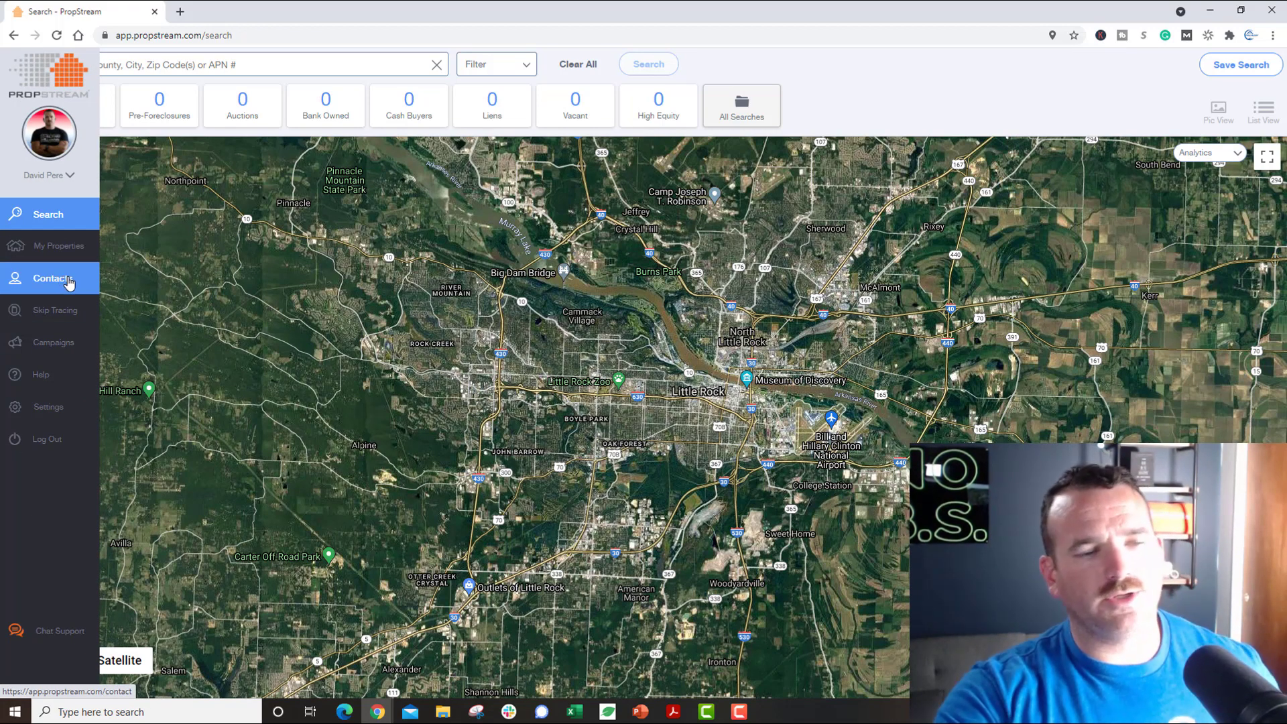
click(54, 245)
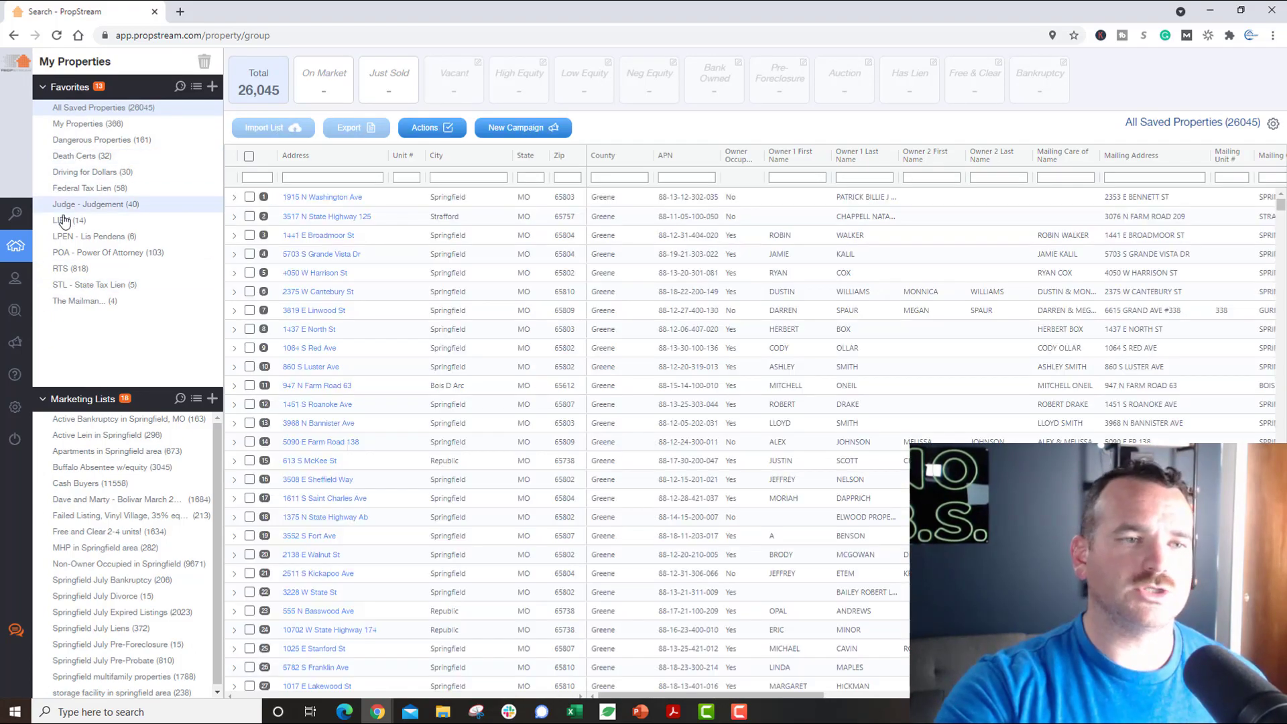
click(29, 226)
Step: Zoom into Madison St and open the apartment parcel's full details (5,808 sq ft, built 2000)
scroll(623, 407, up, 3)
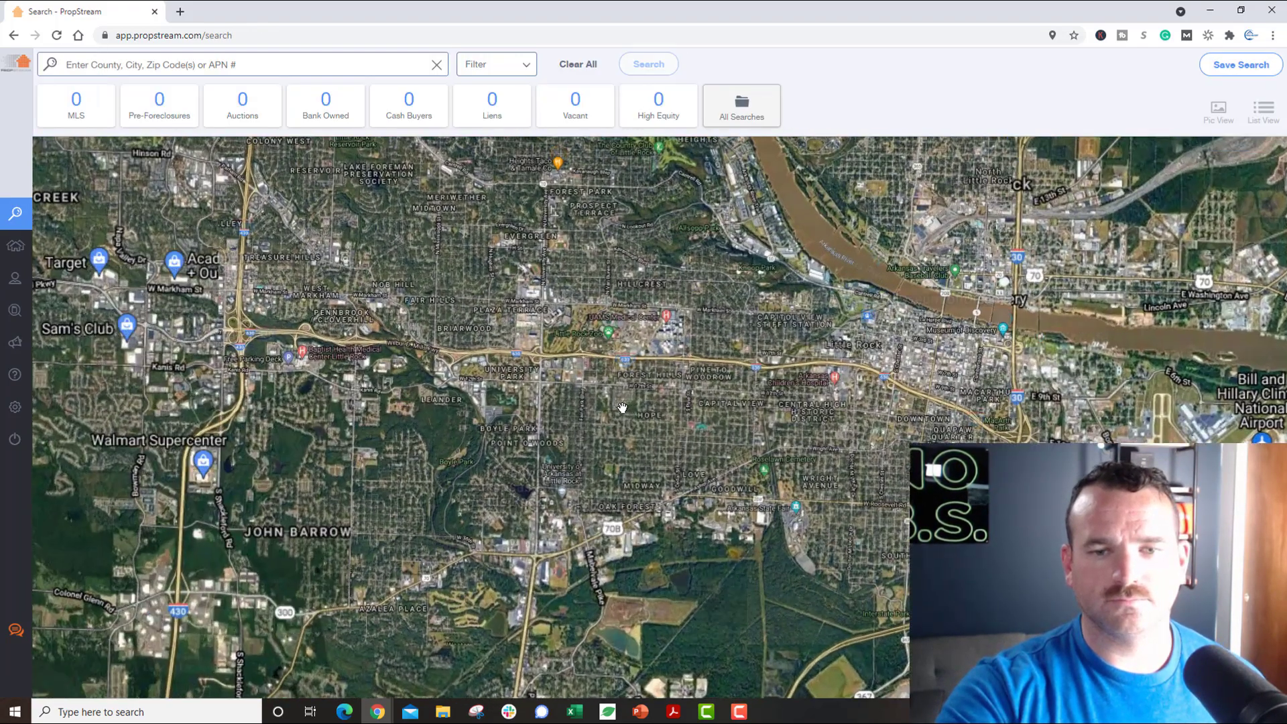
scroll(622, 408, up, 4)
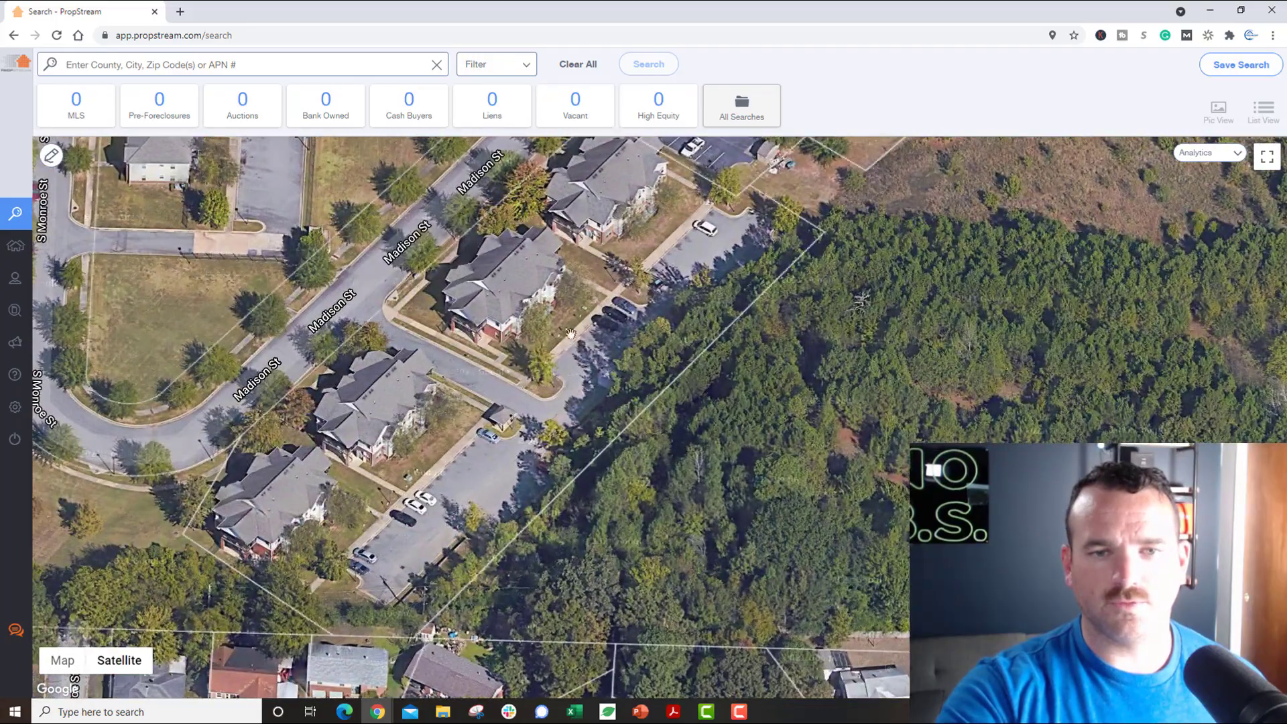
click(509, 282)
click(403, 405)
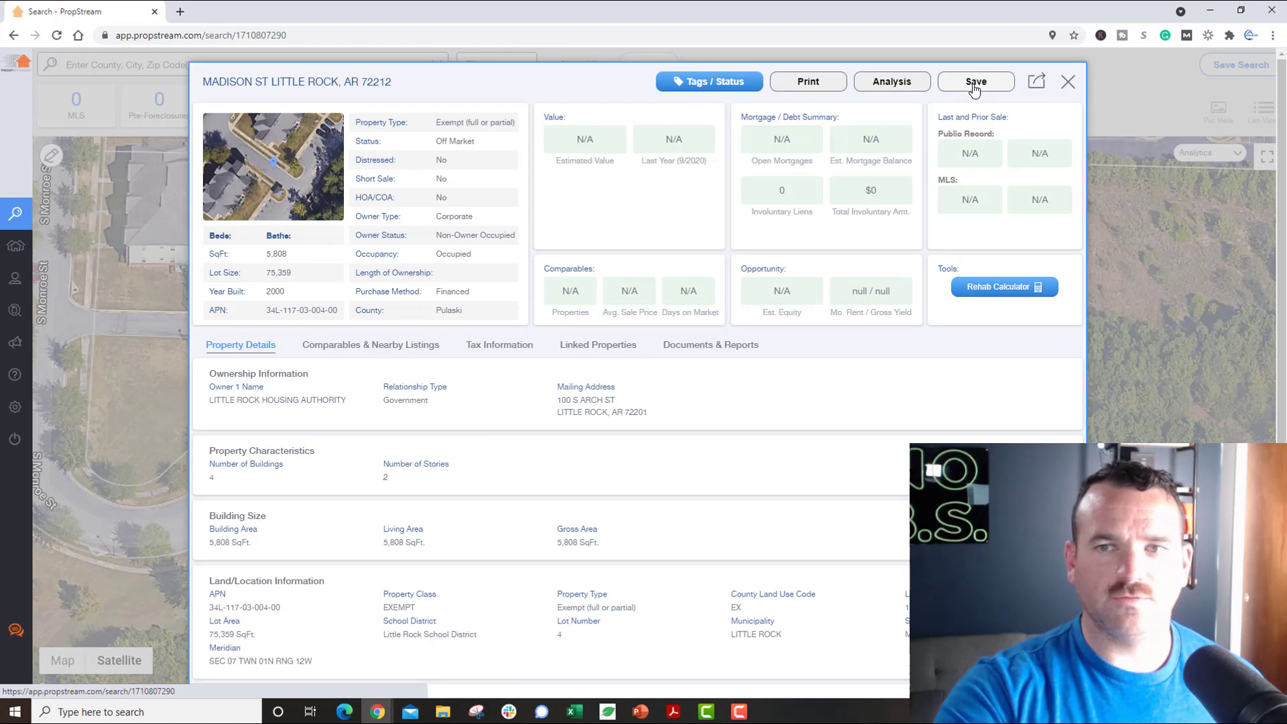
Step: Save the Madison St parcel without adding it to a group, then close its details
click(974, 82)
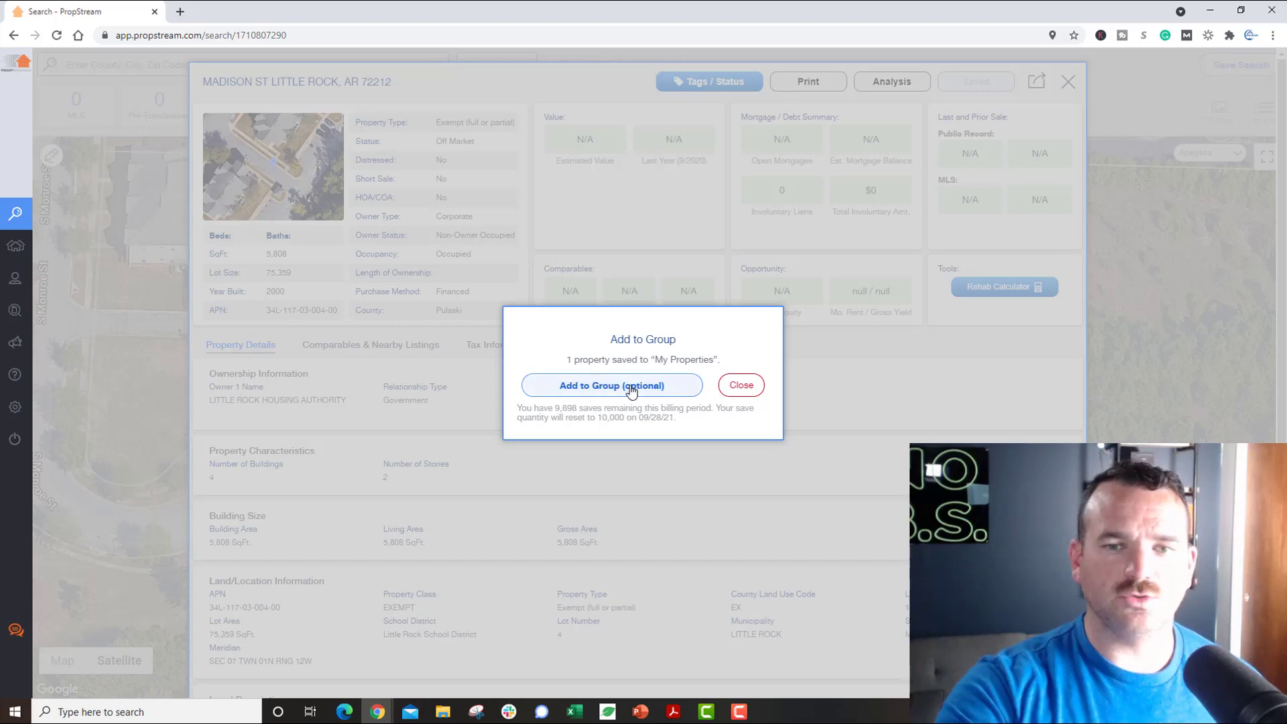
click(743, 386)
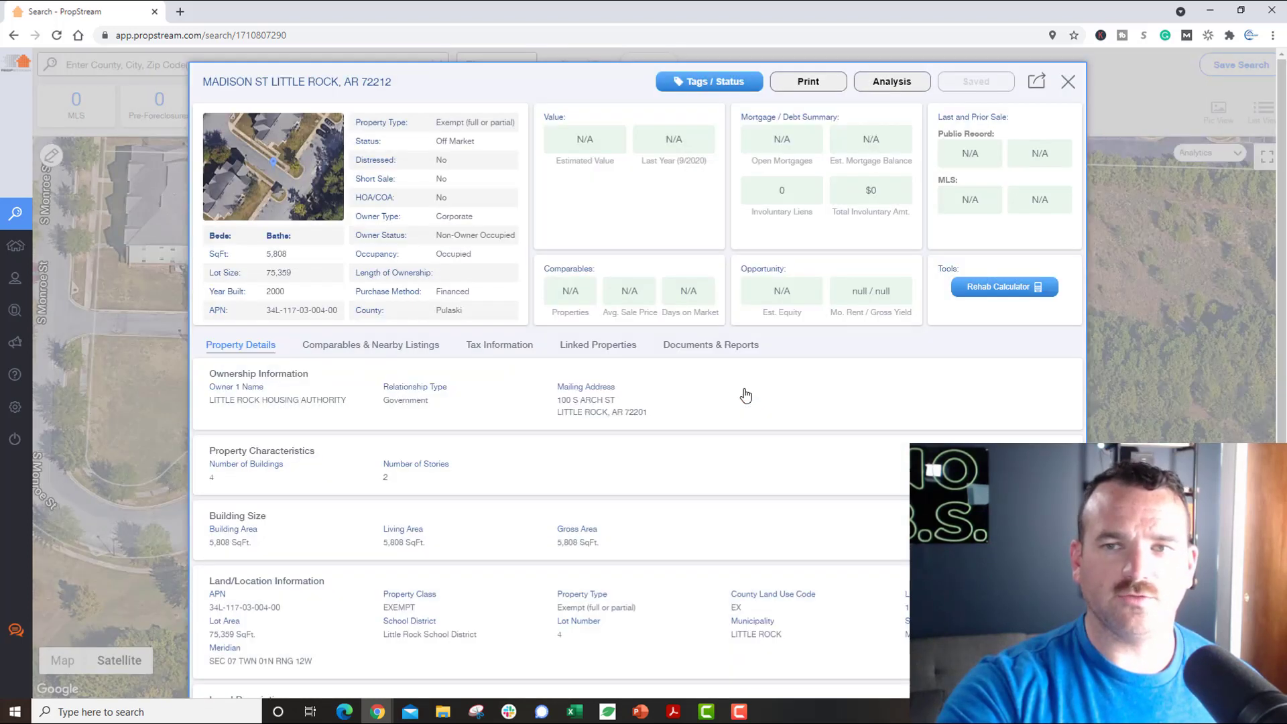
click(1068, 83)
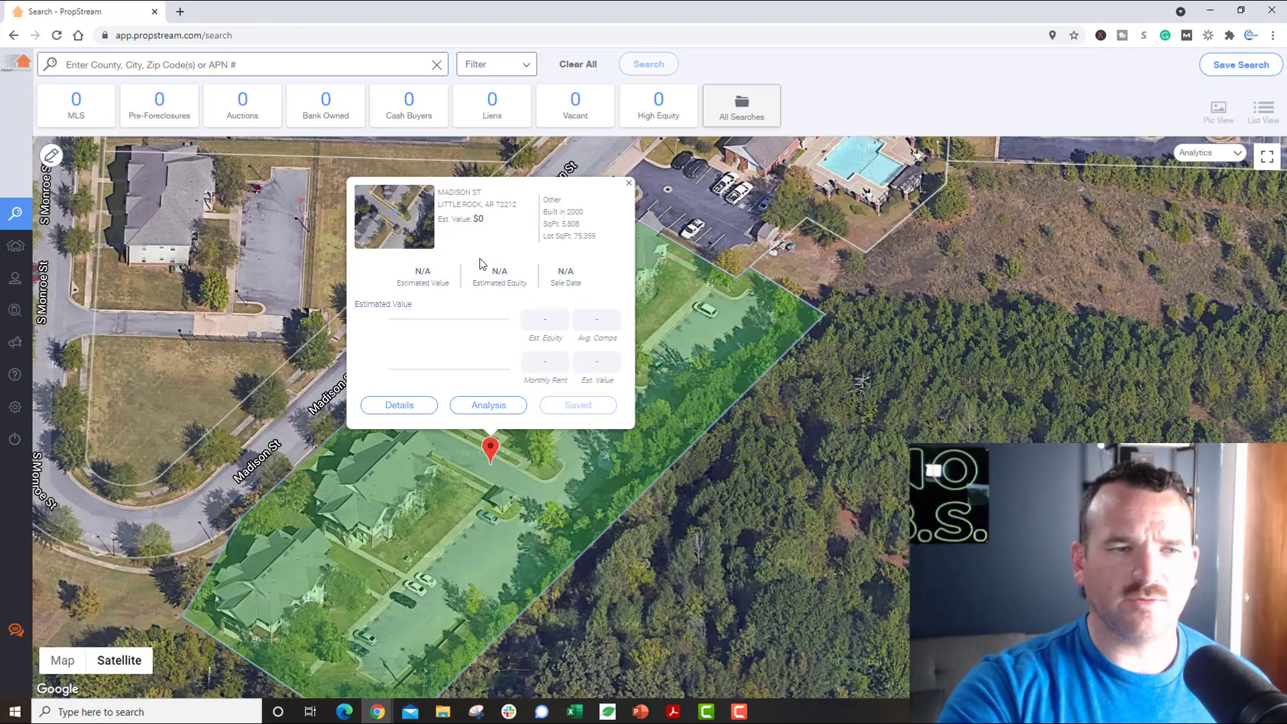
Step: Select the Madison St row in My Properties and remove it via Actions, confirming the removal
click(15, 246)
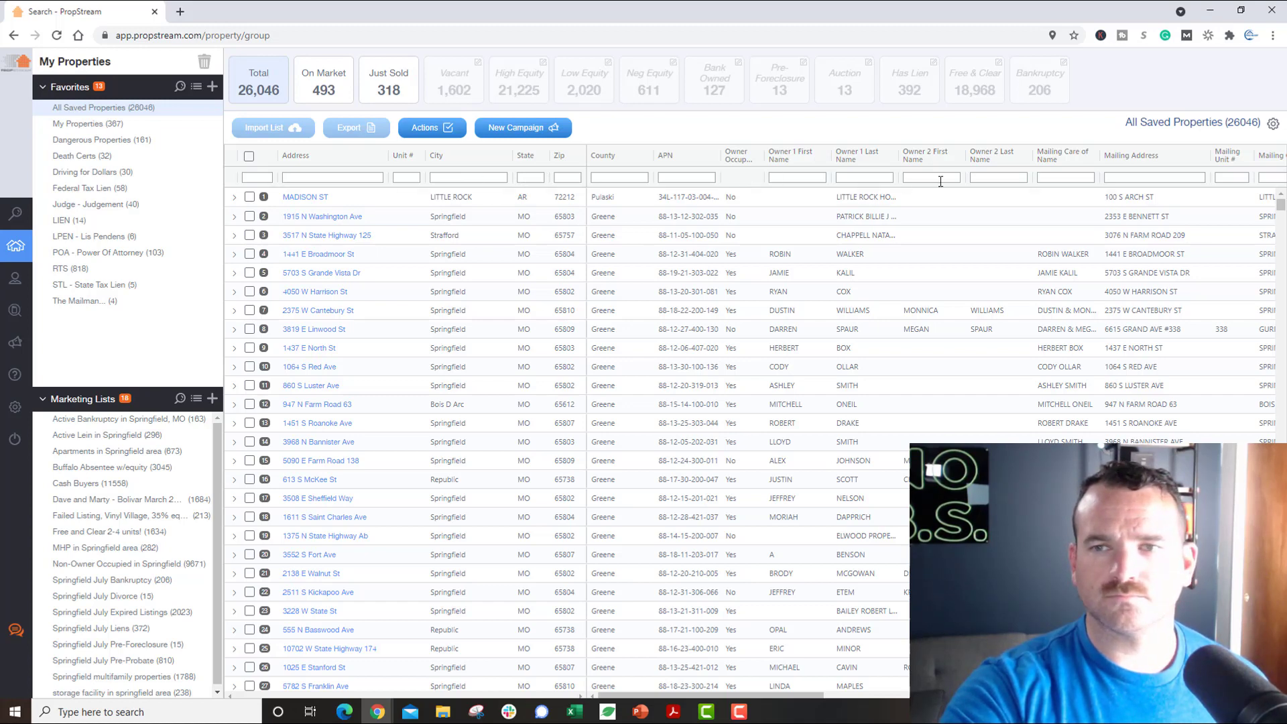
click(249, 197)
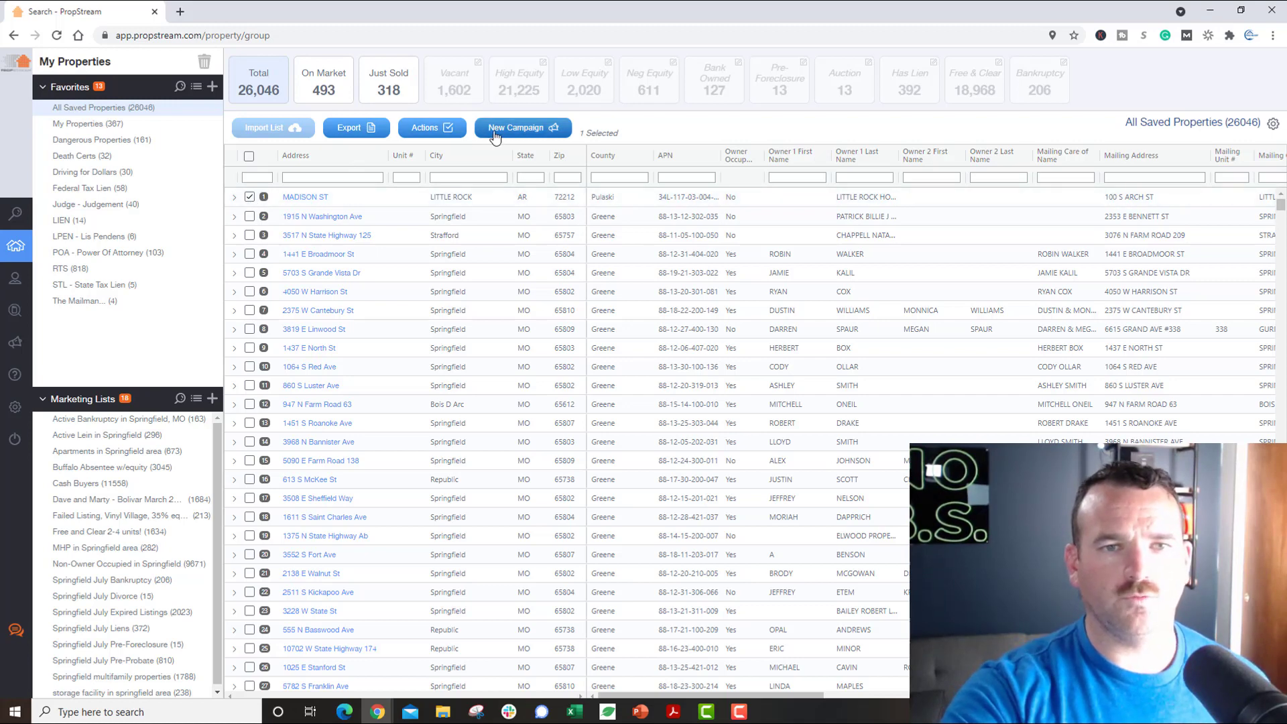
click(429, 127)
click(436, 152)
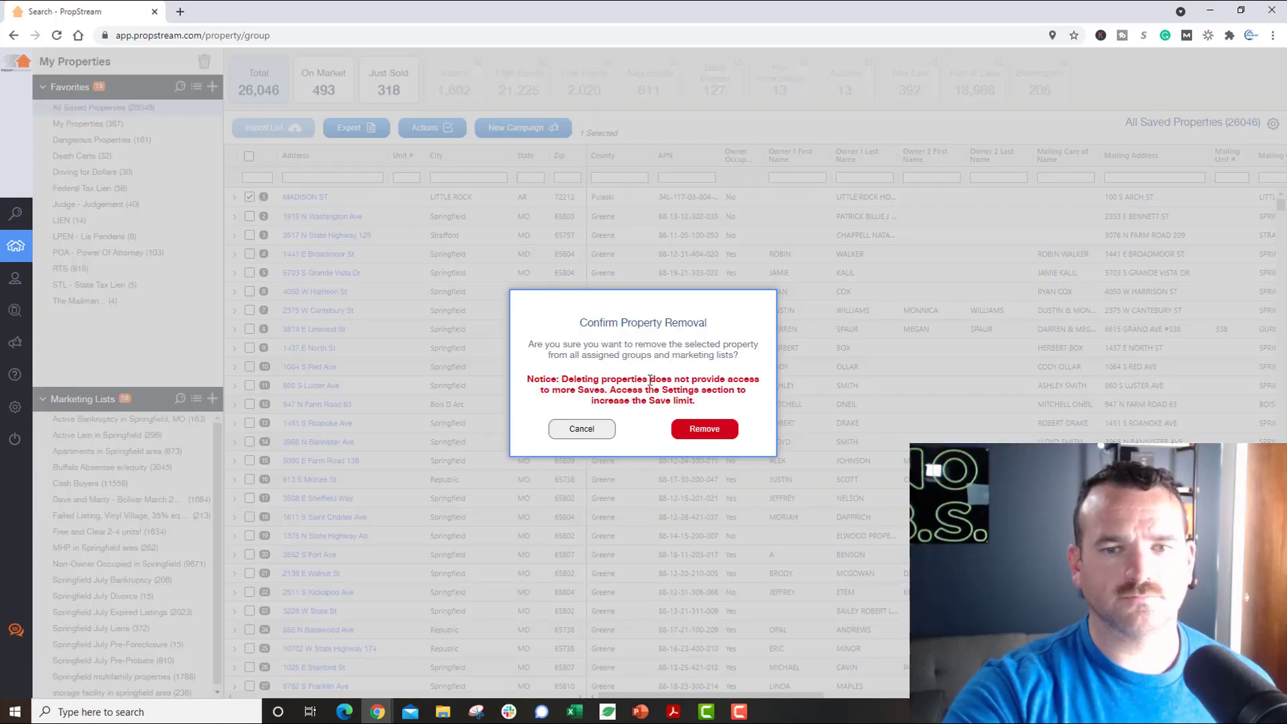
click(691, 437)
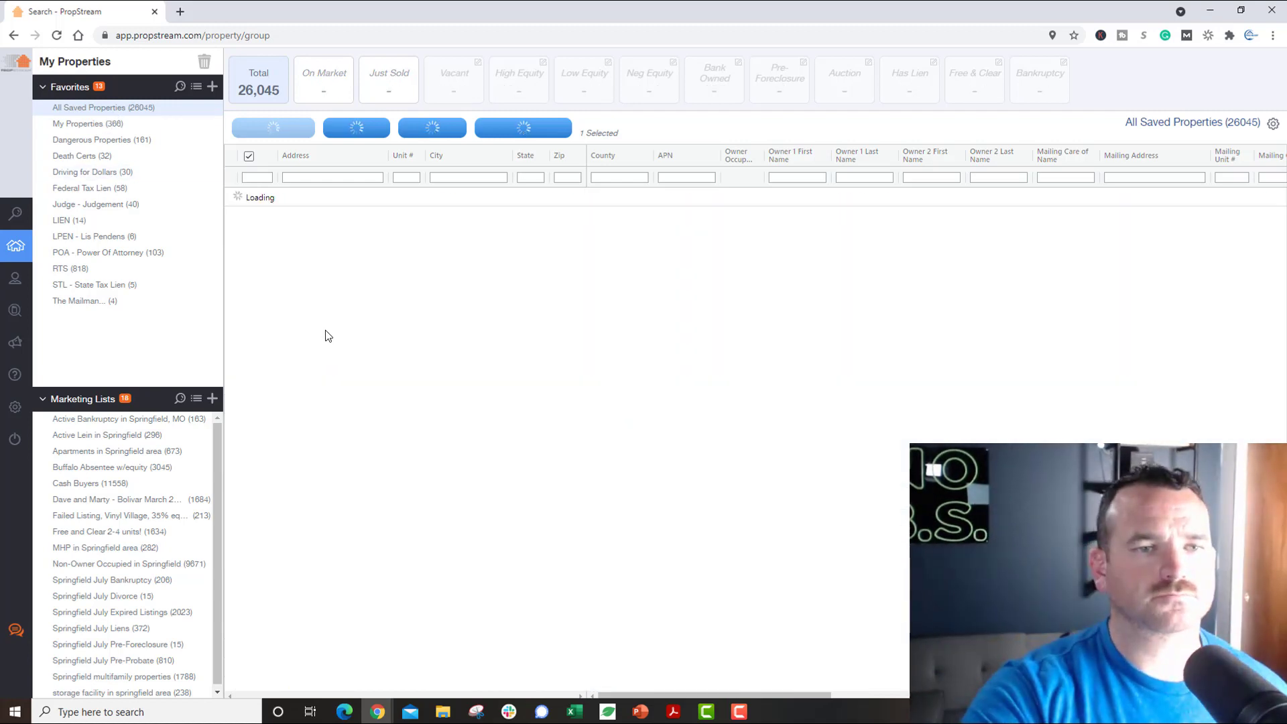
Step: Look through the four-property Mailman list and the STL - State Tax Lien list in My Properties
mouse_move(27, 245)
click(44, 214)
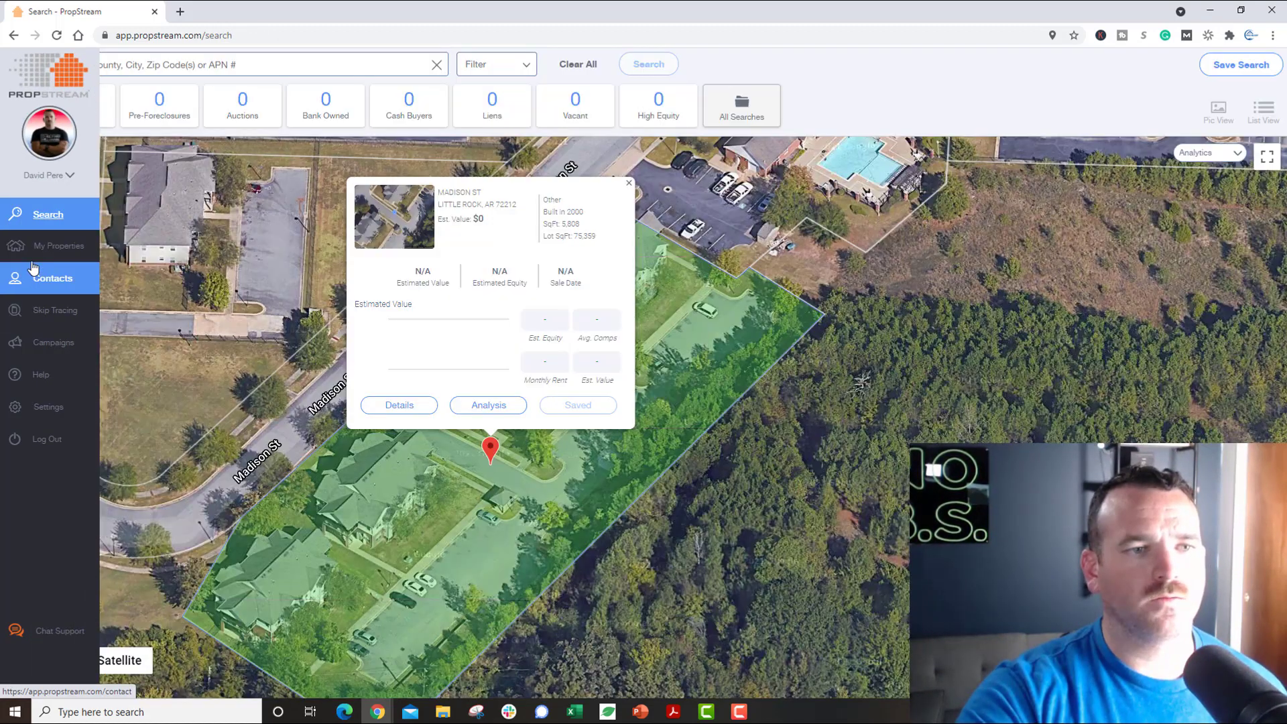
click(37, 250)
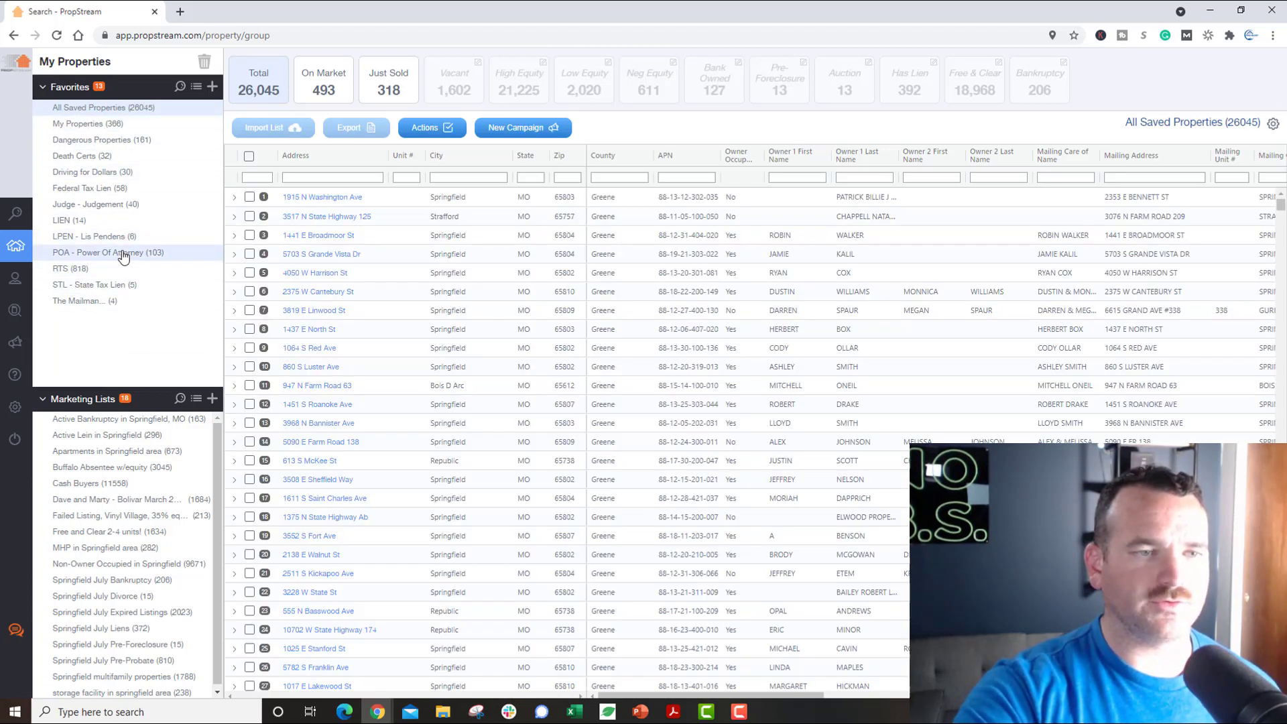
click(95, 305)
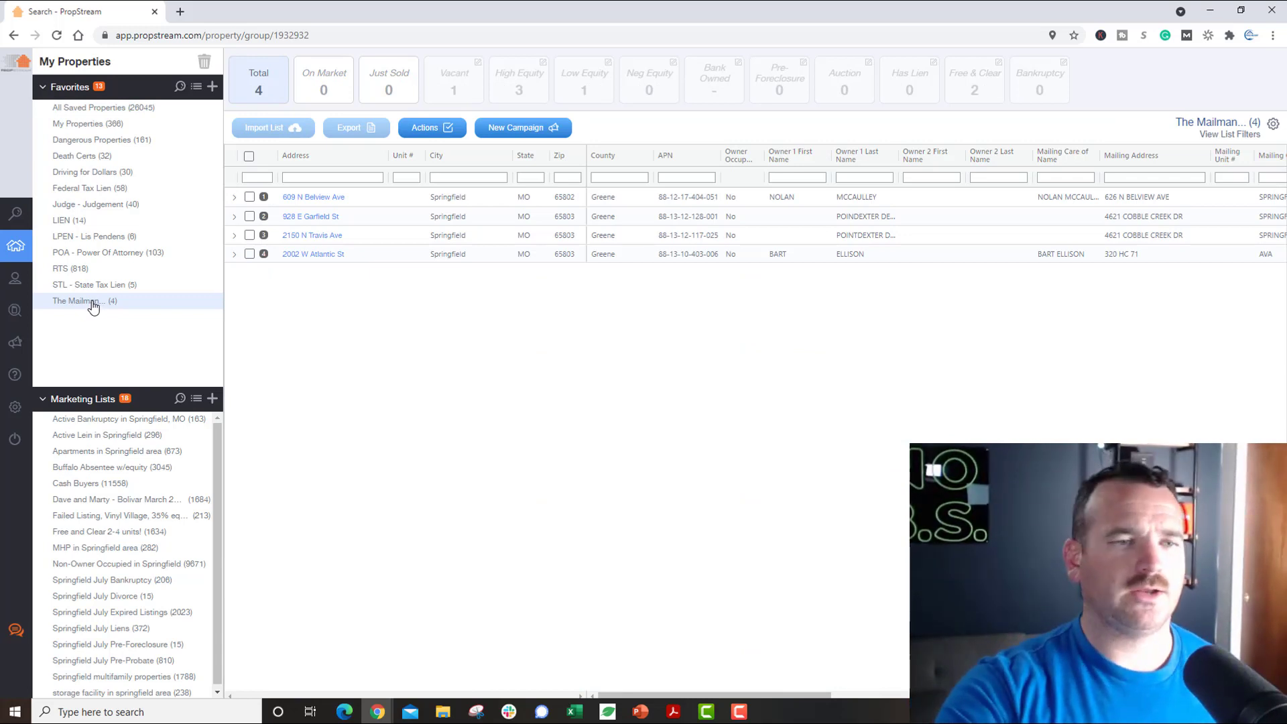
click(97, 292)
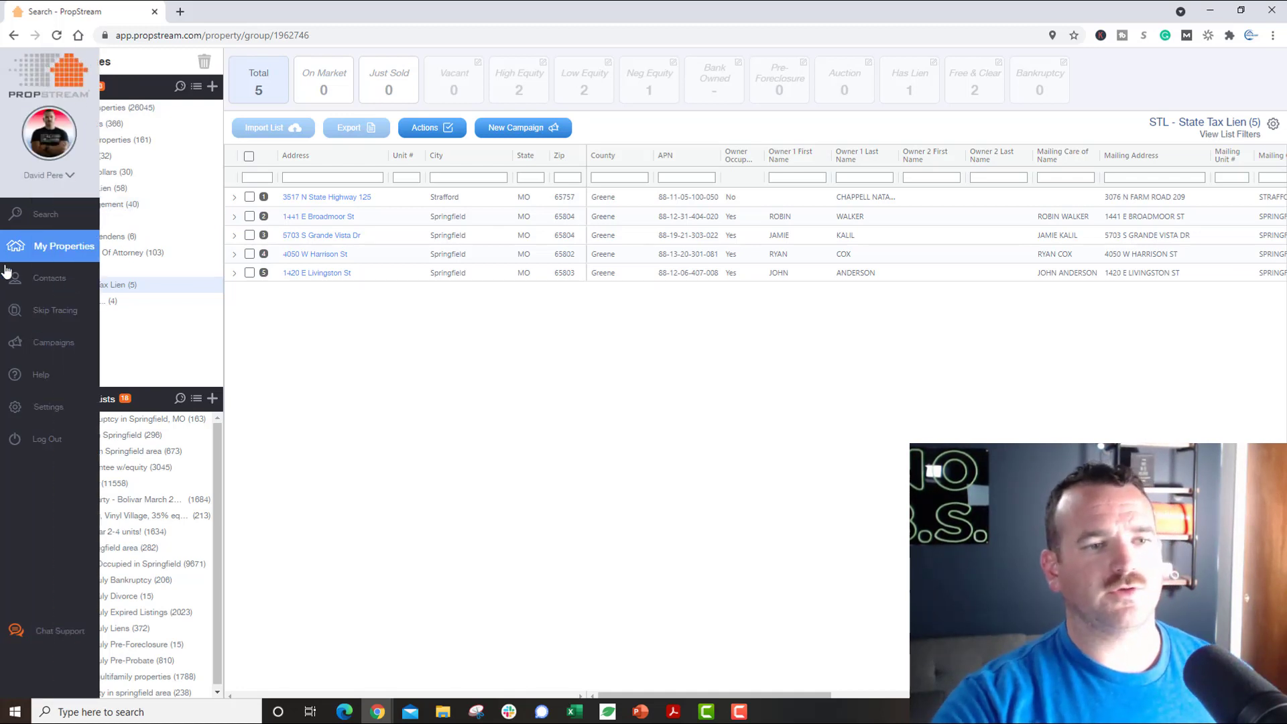
Step: Browse all contacts, then return to the map search
click(50, 278)
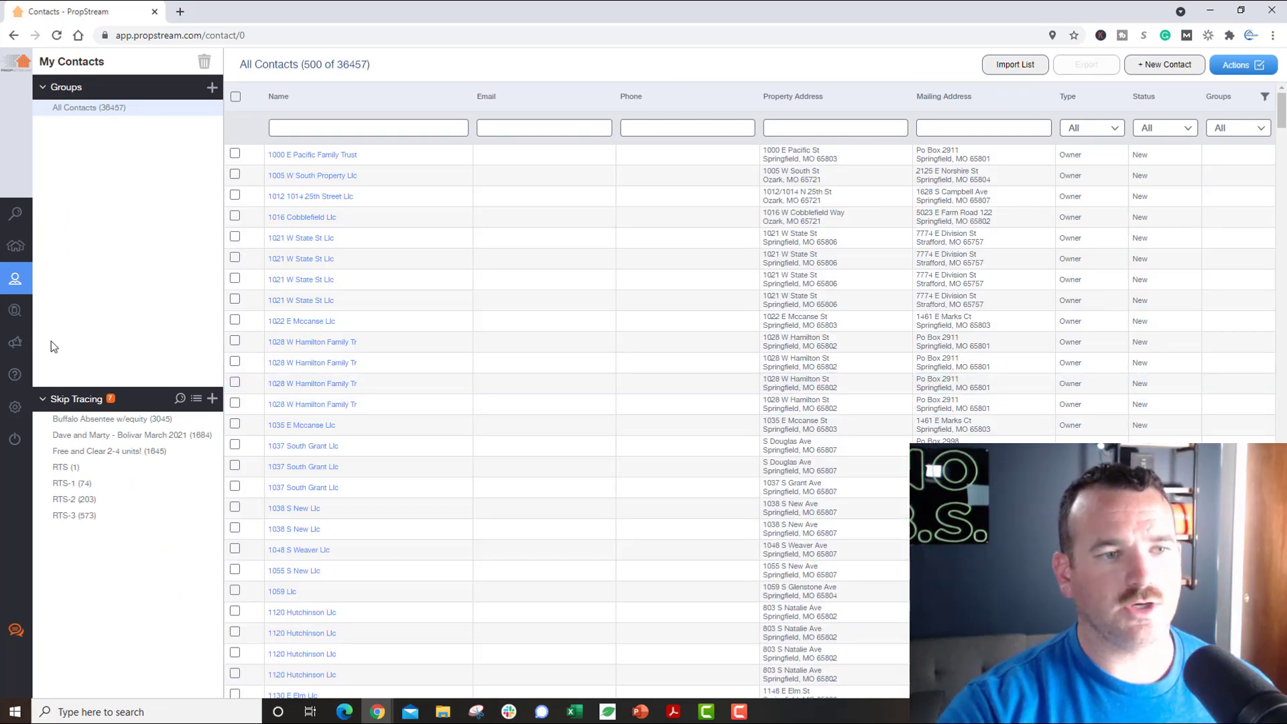
mouse_move(30, 335)
click(31, 218)
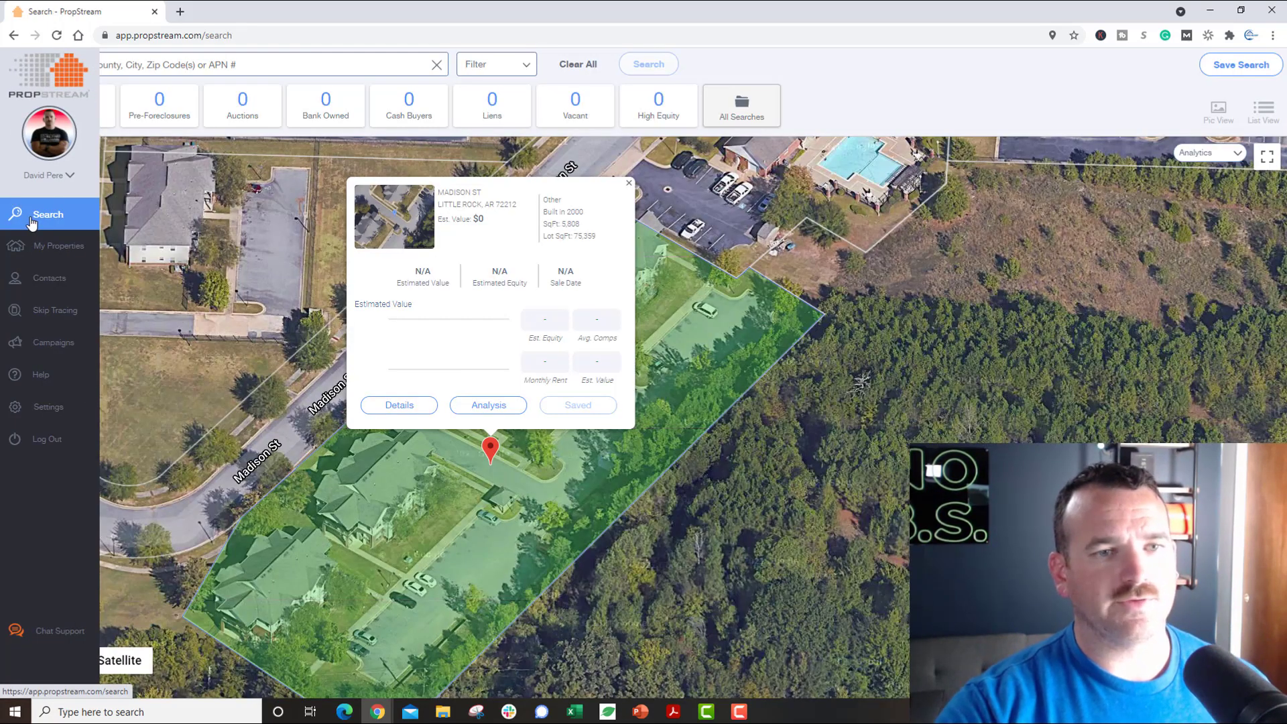
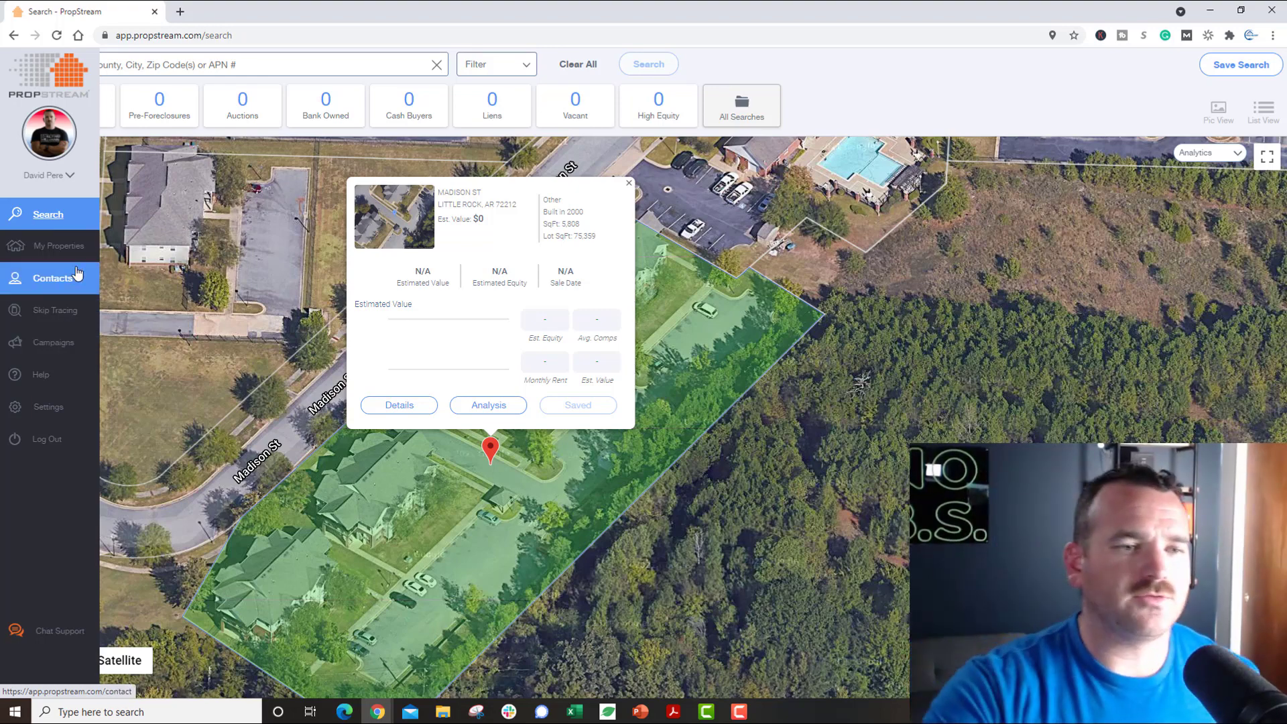
Step: Open My Properties to show all 26,045 saved properties
click(76, 259)
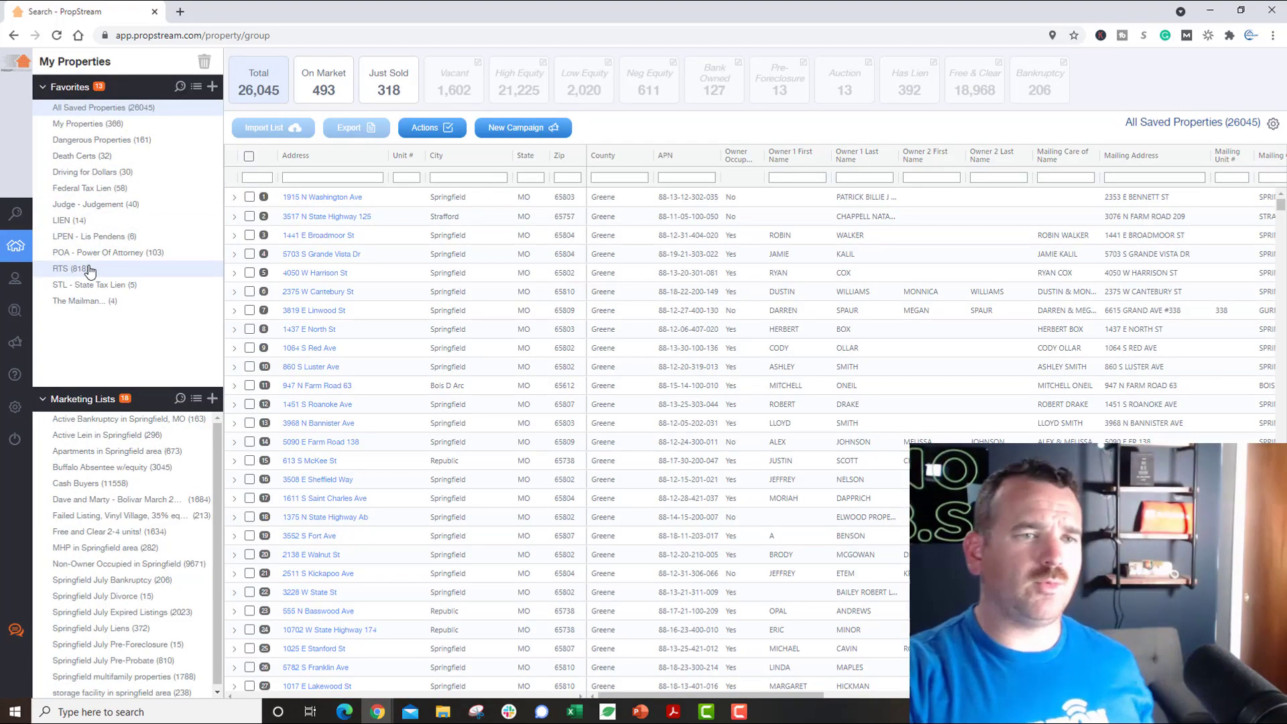
click(72, 269)
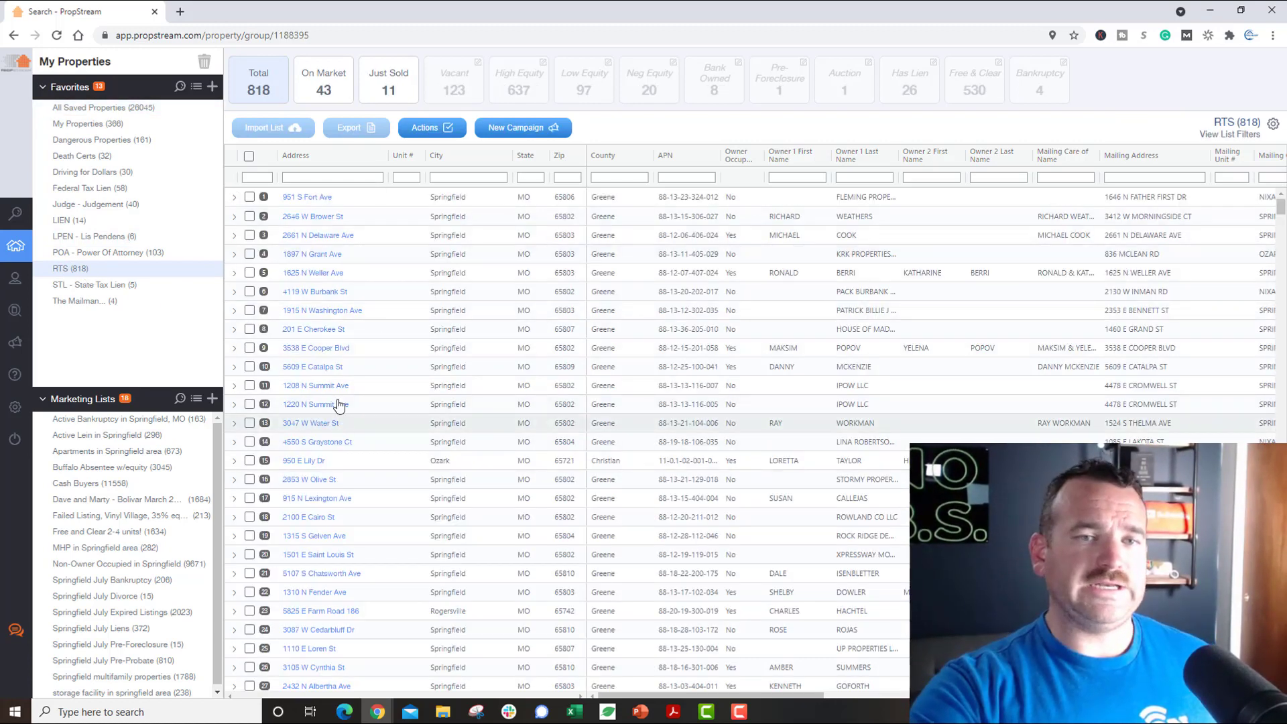
scroll(678, 395, right, 5)
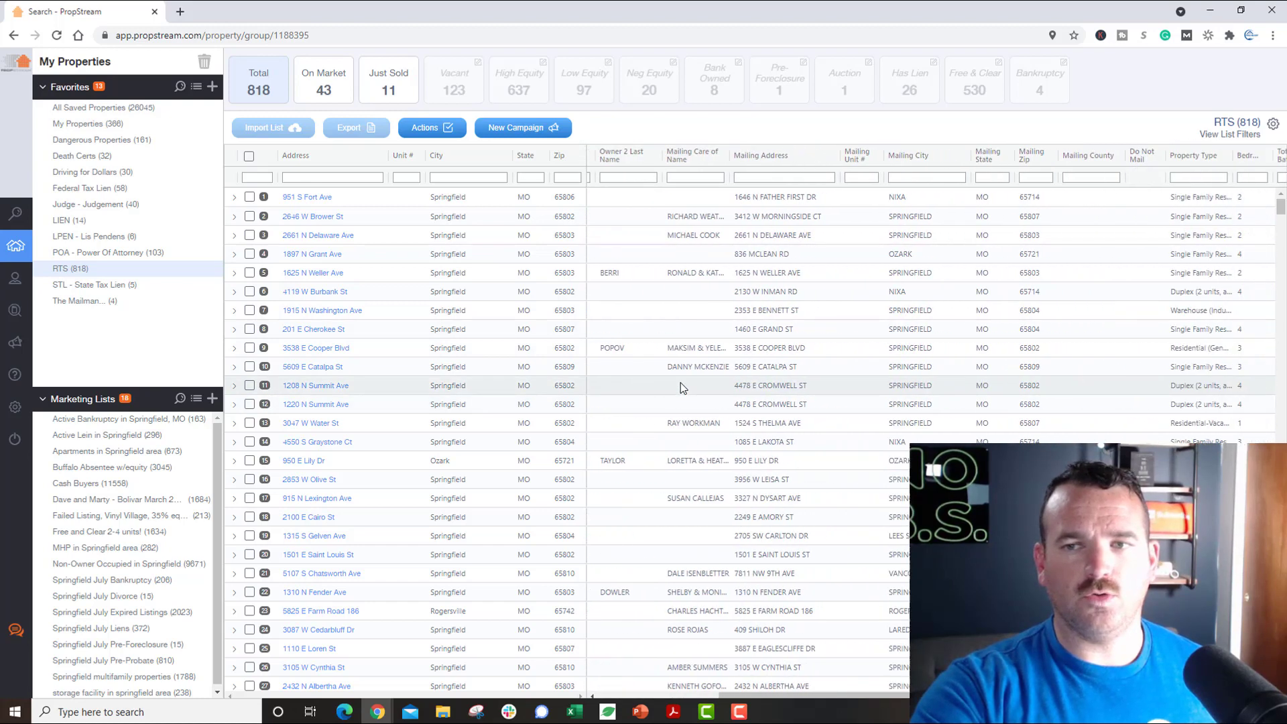
scroll(682, 386, right, 10)
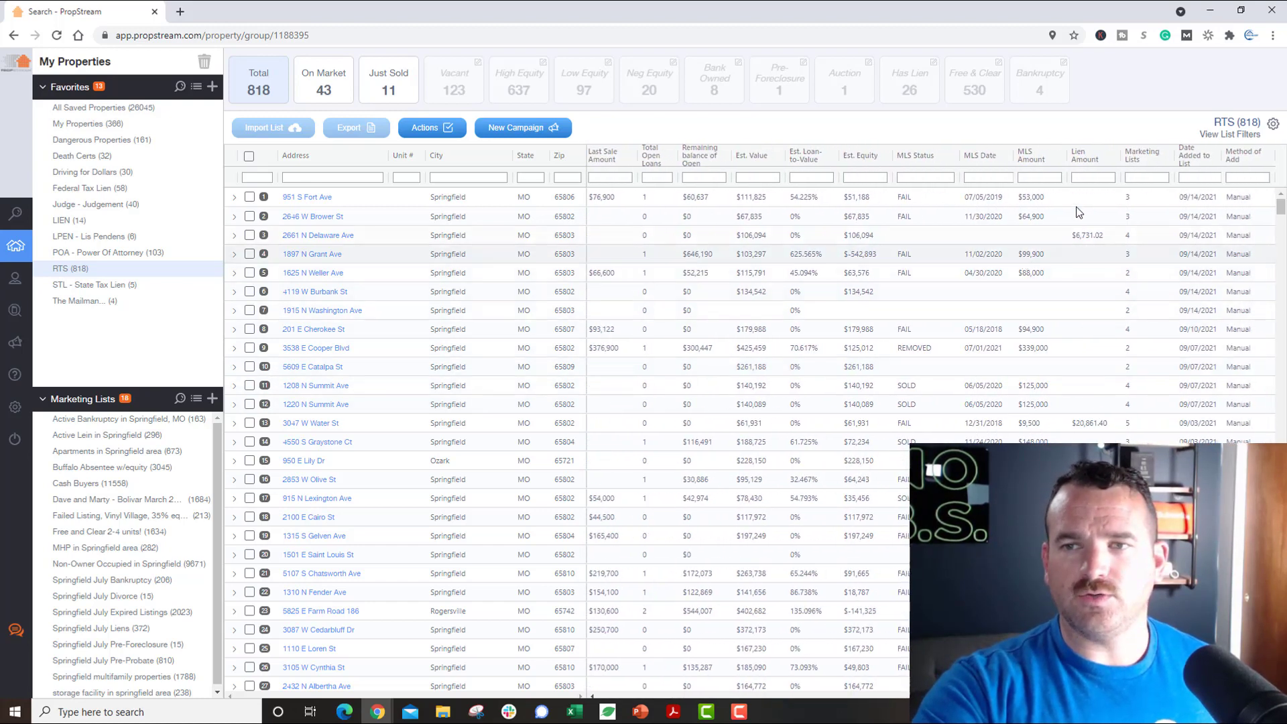
click(1128, 199)
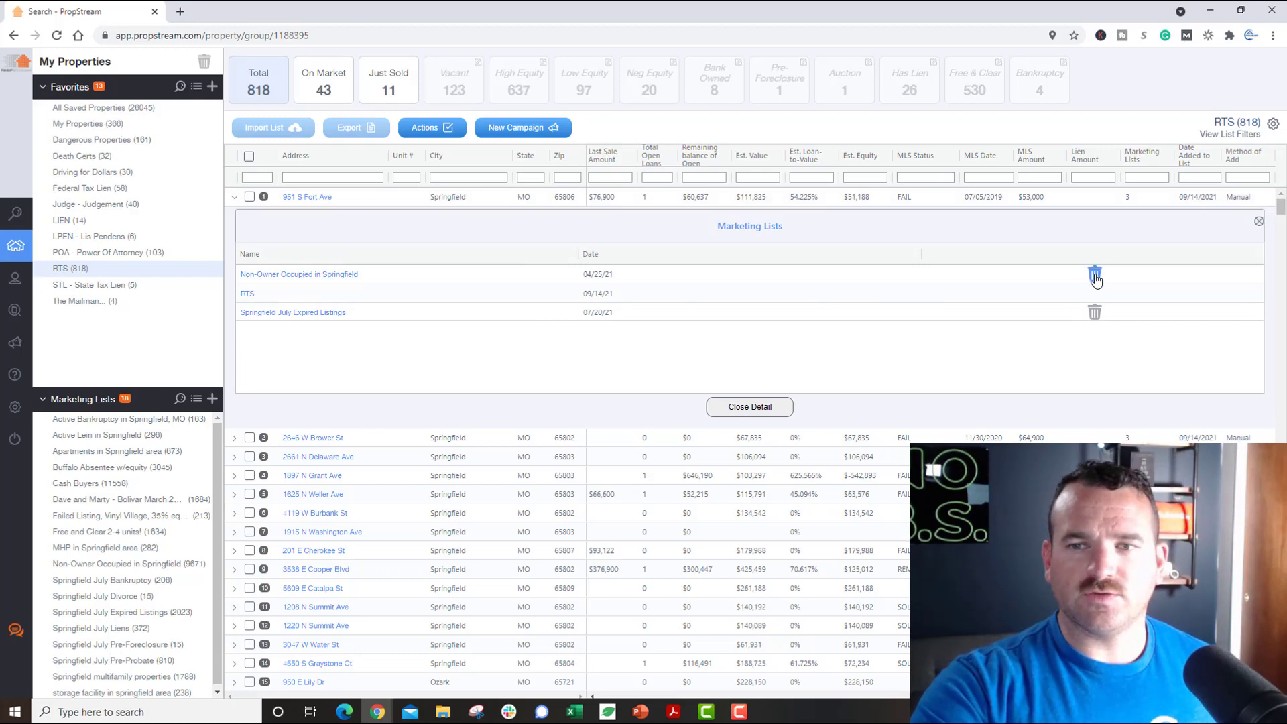
click(1095, 274)
click(700, 411)
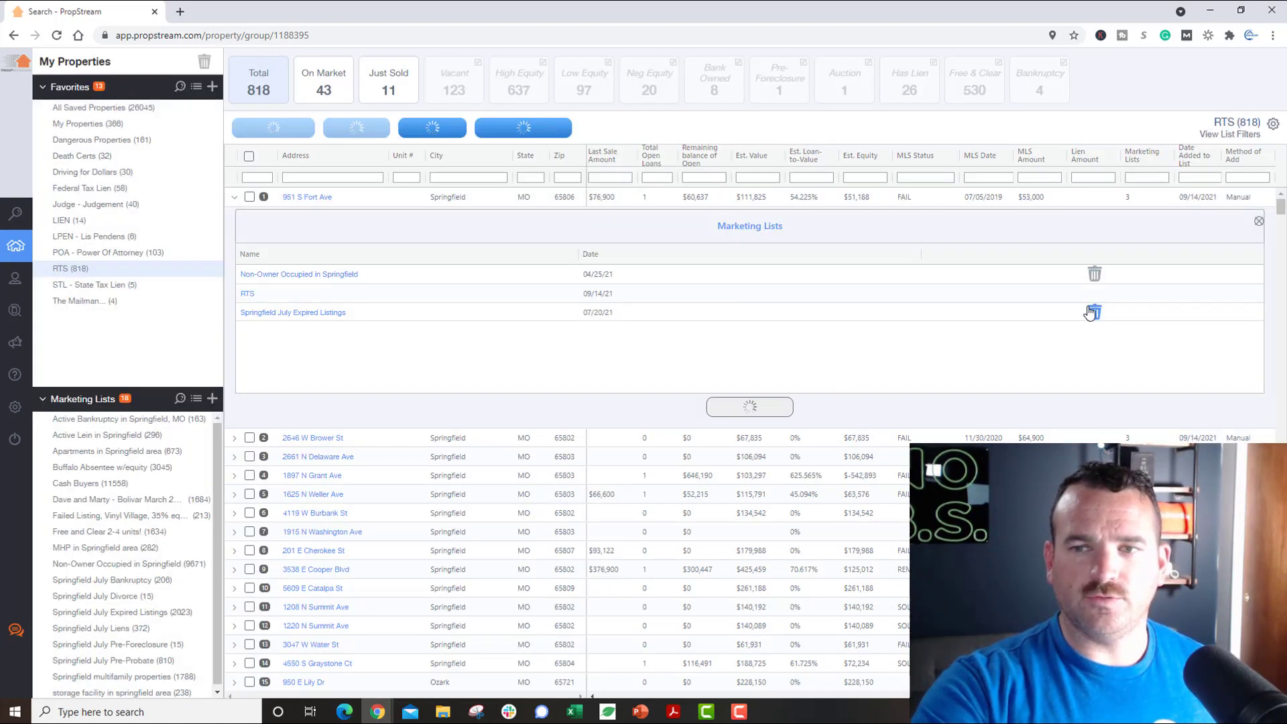
click(1095, 293)
click(705, 402)
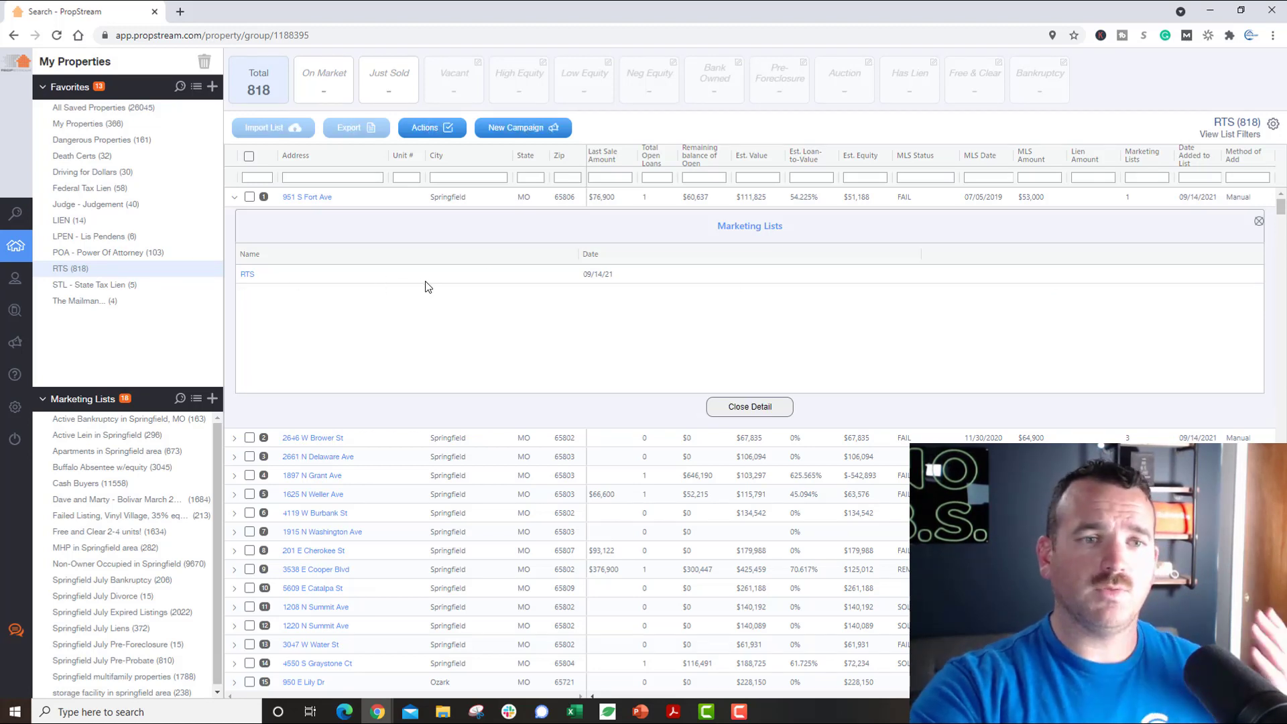
click(1259, 222)
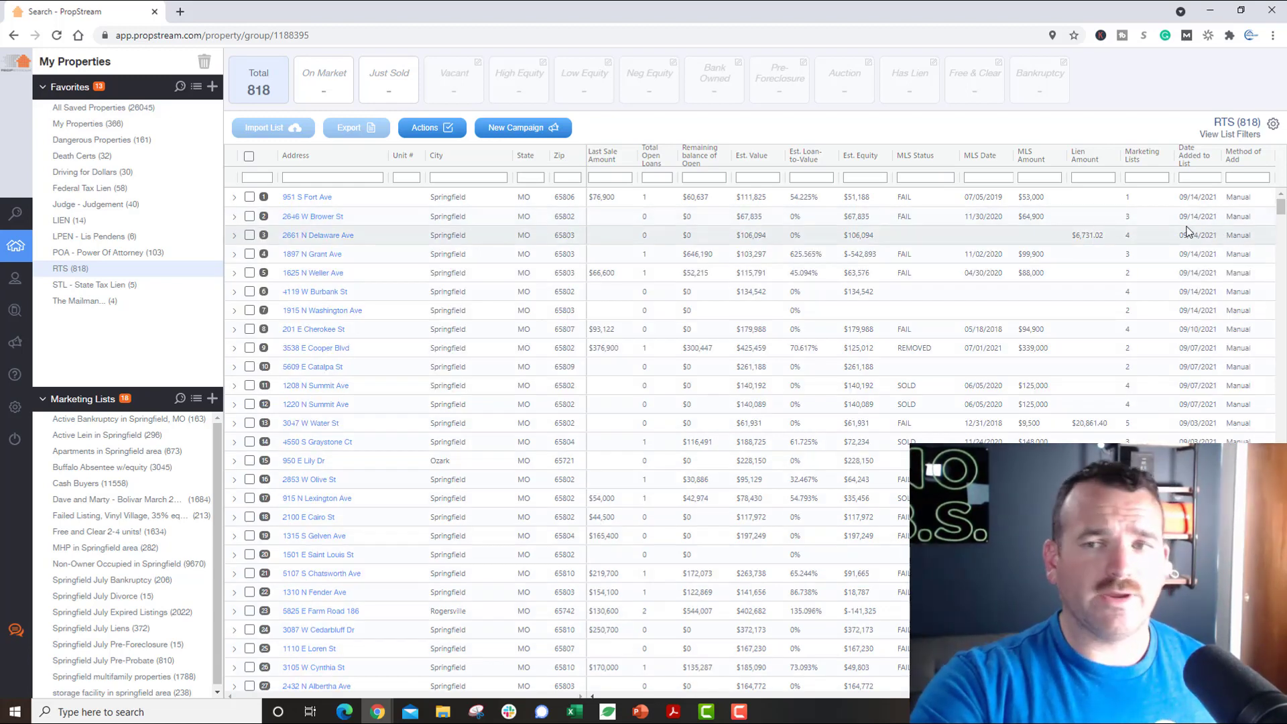
click(1129, 217)
click(1095, 295)
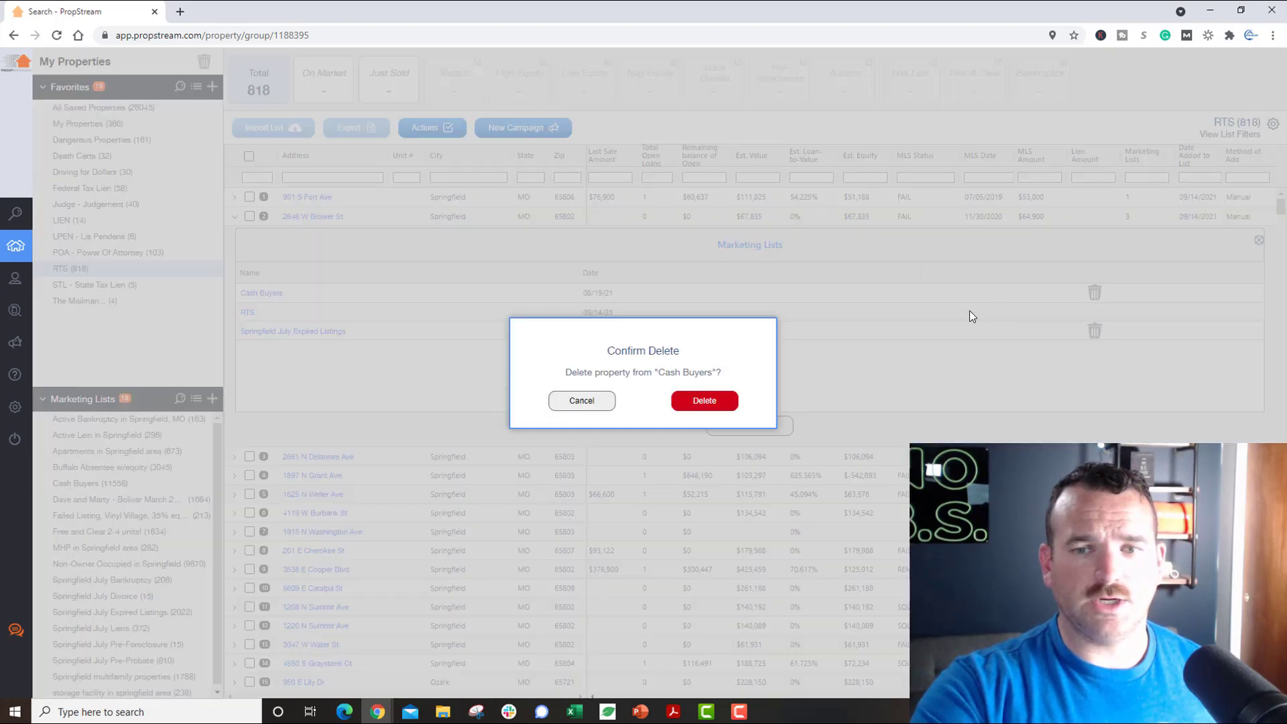
click(704, 401)
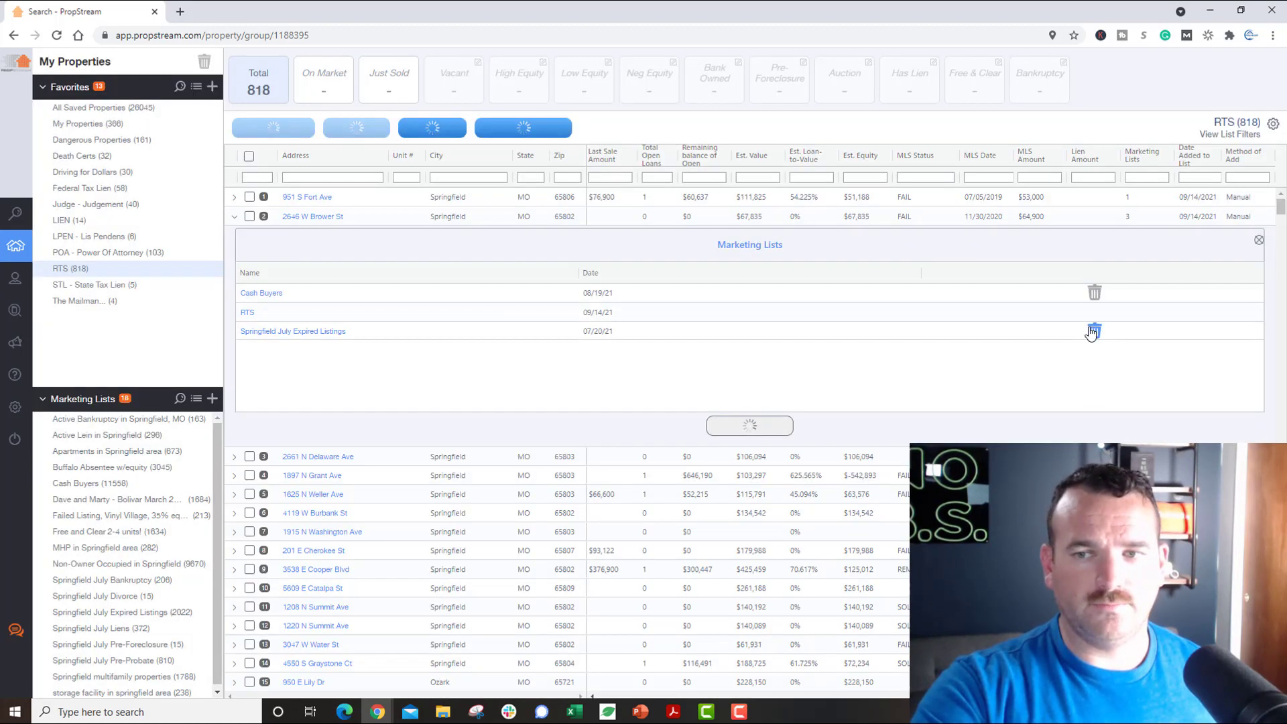
click(1094, 313)
click(704, 401)
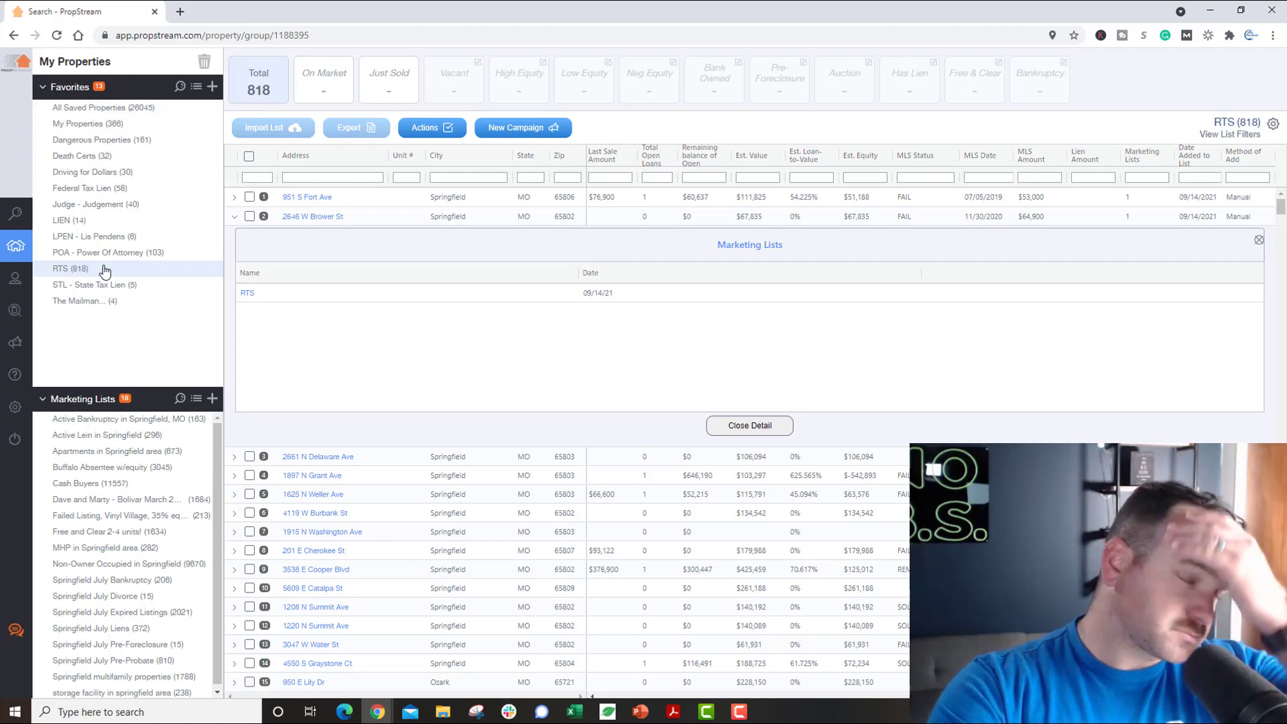
Step: Select every property in the RTS list, then return to the search map
click(249, 158)
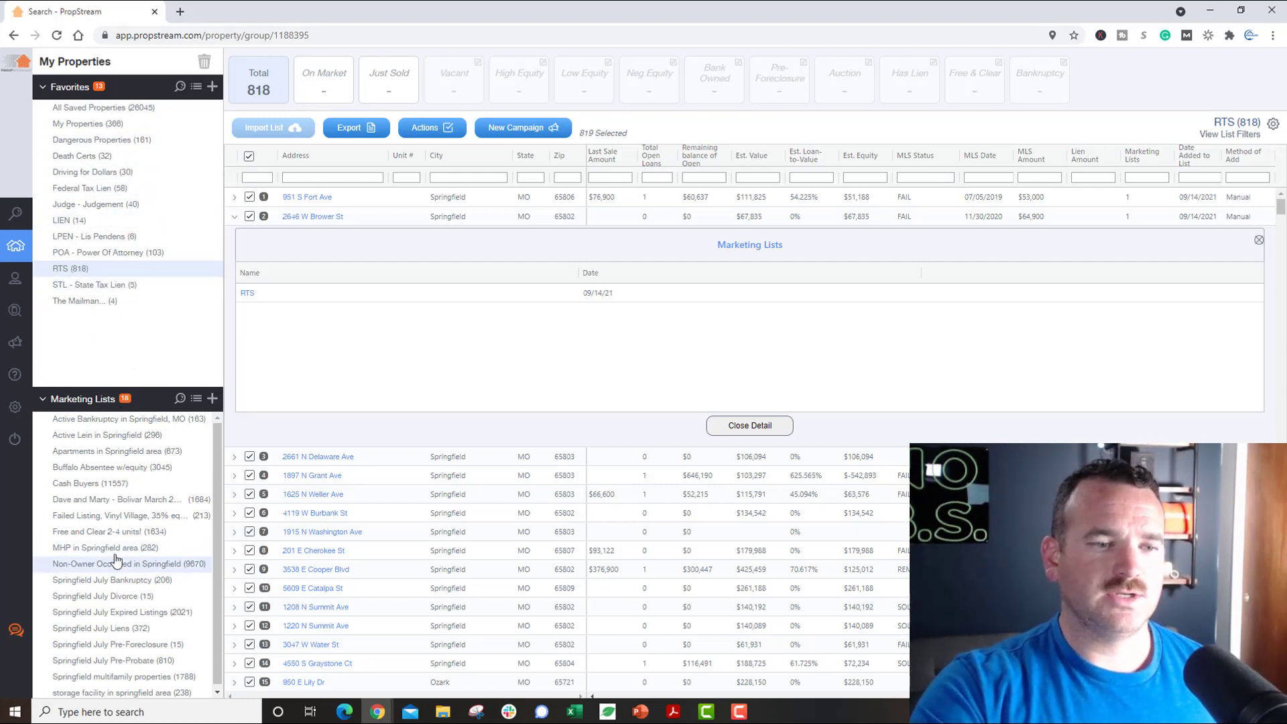
scroll(77, 626, down, 1)
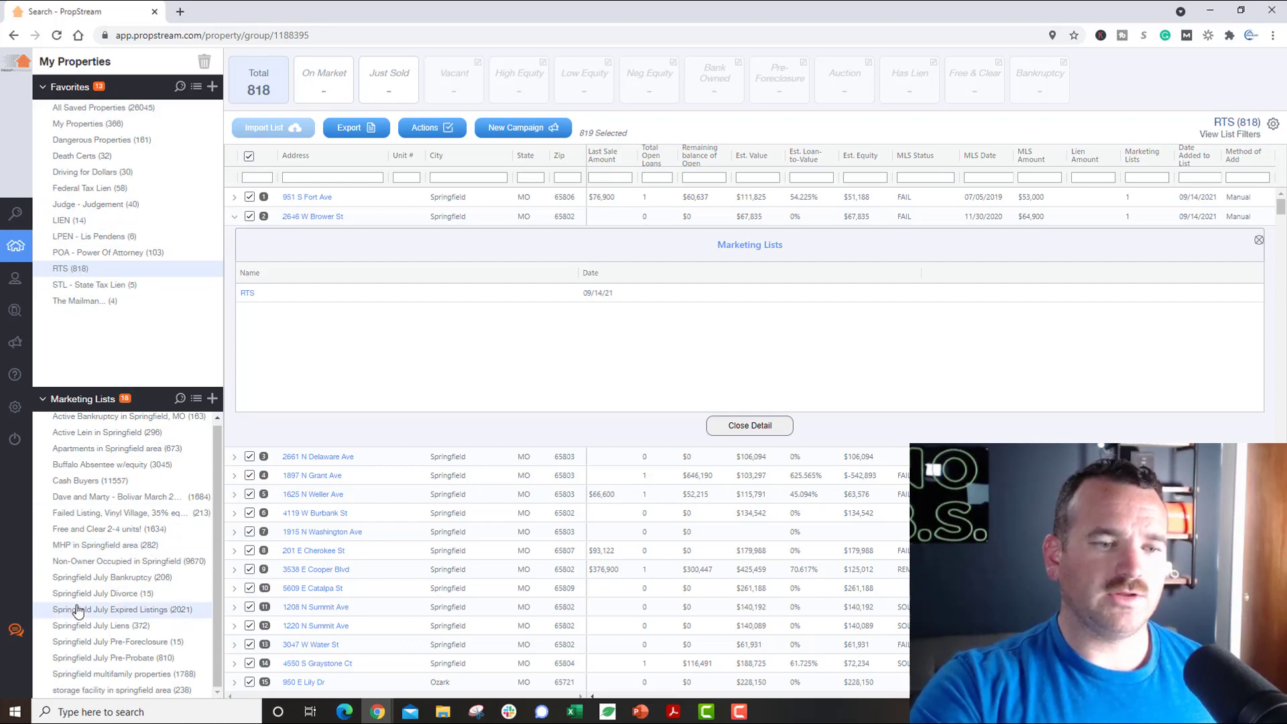
click(37, 214)
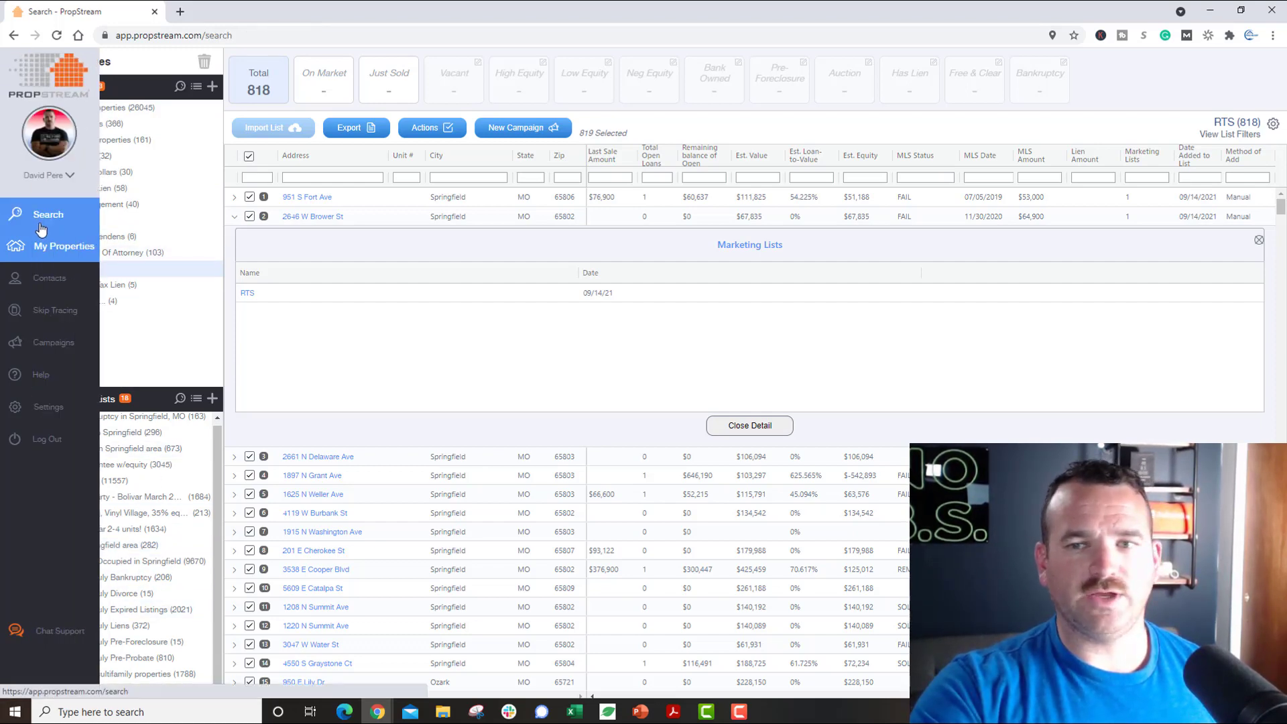
Step: Close the Madison St popup, re-run the Little Rock, AR search, and select all 2454 vacant properties
scroll(311, 550, down, 5)
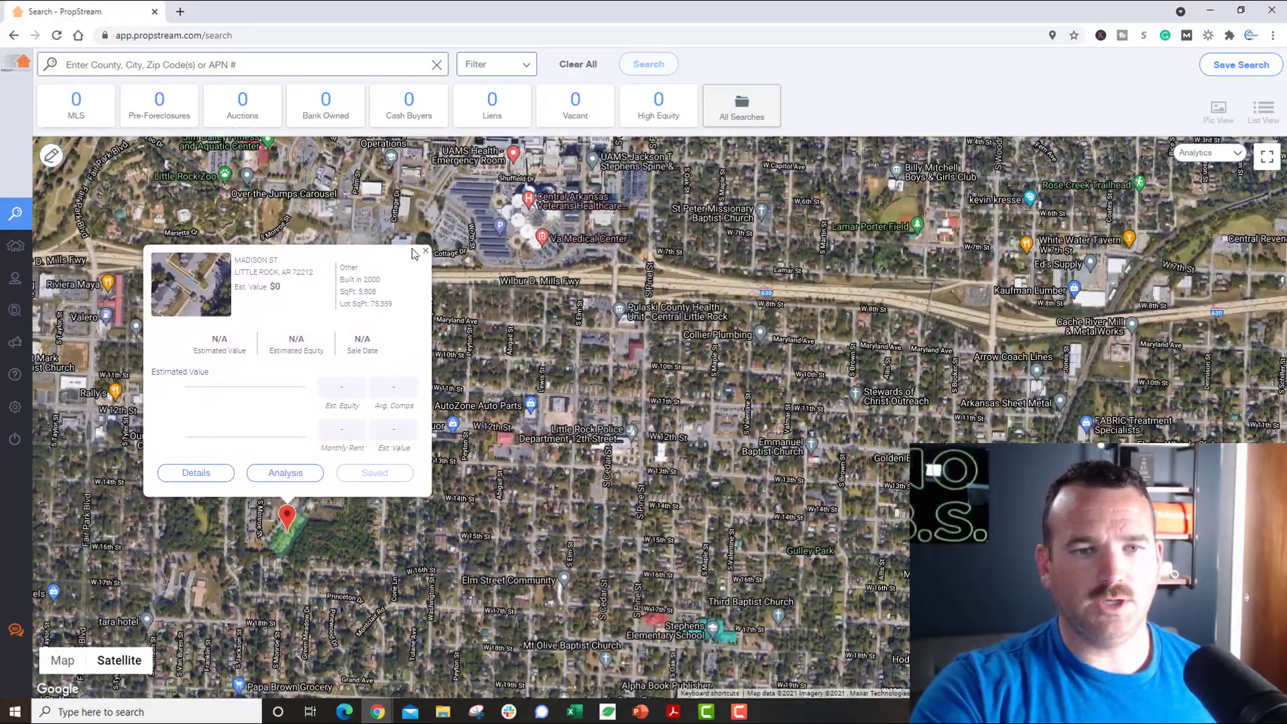
click(425, 251)
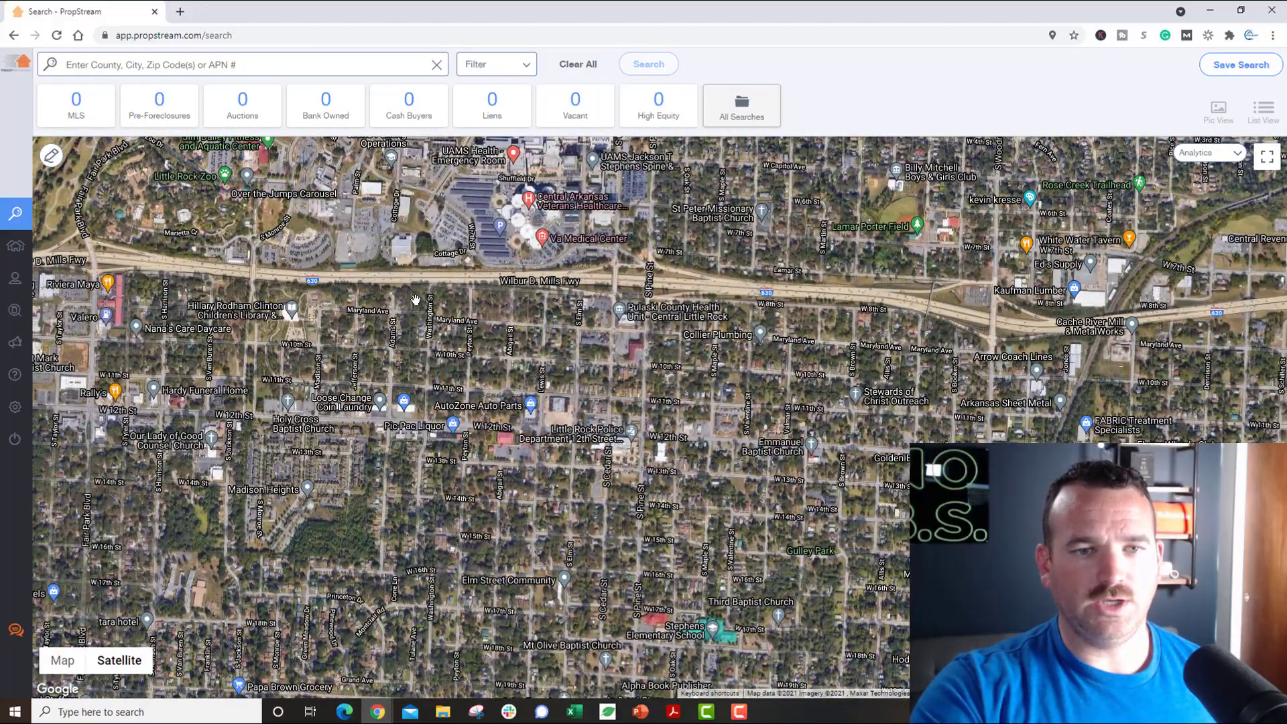
scroll(309, 442, down, 3)
click(287, 63)
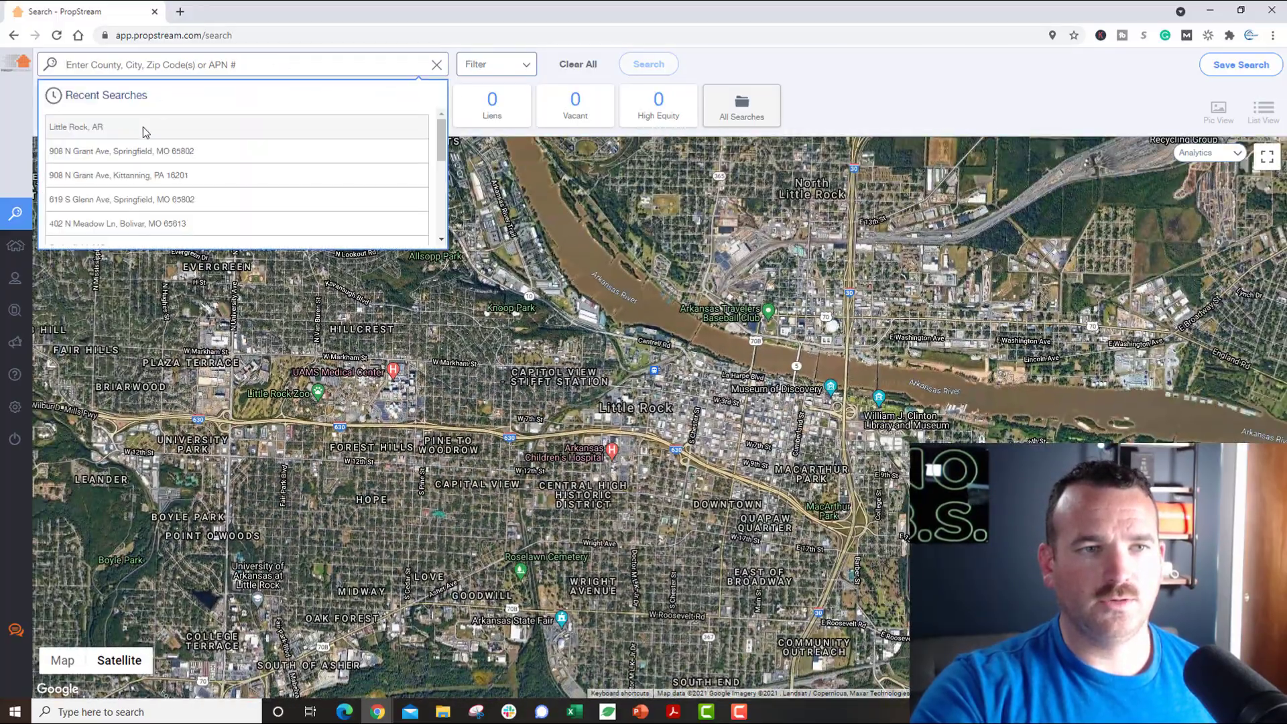
click(143, 127)
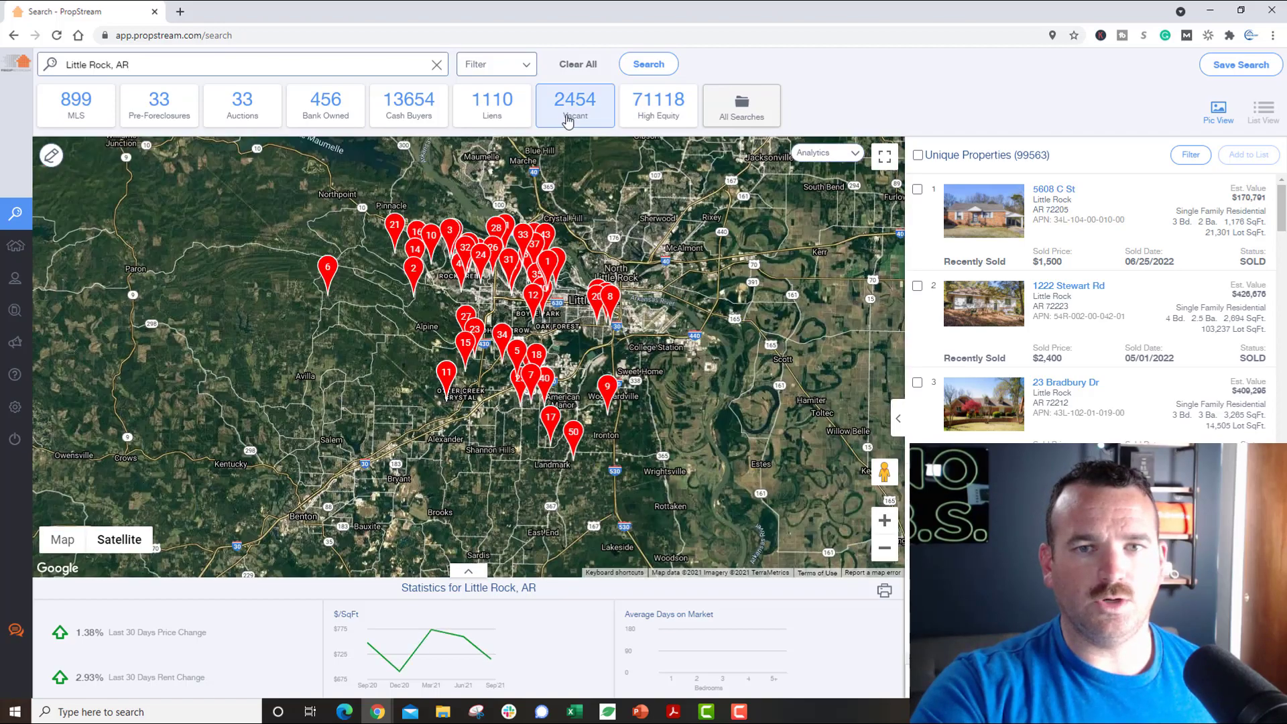
click(568, 118)
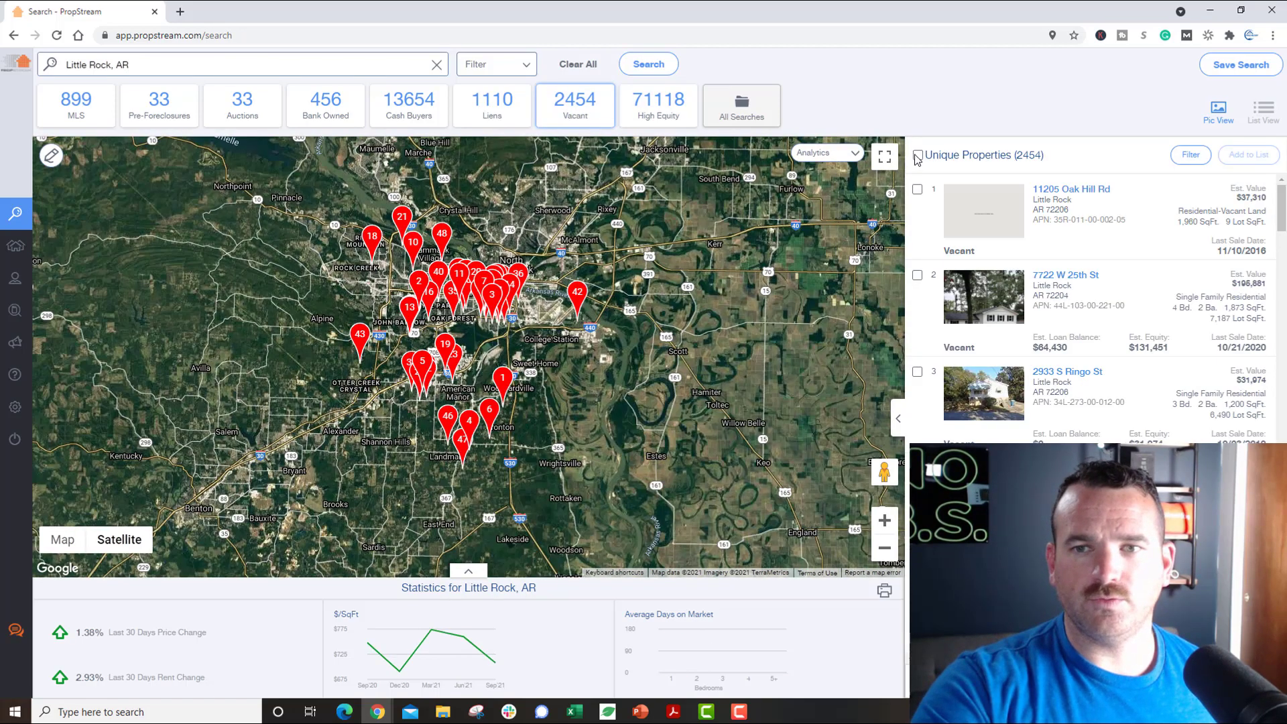
click(918, 157)
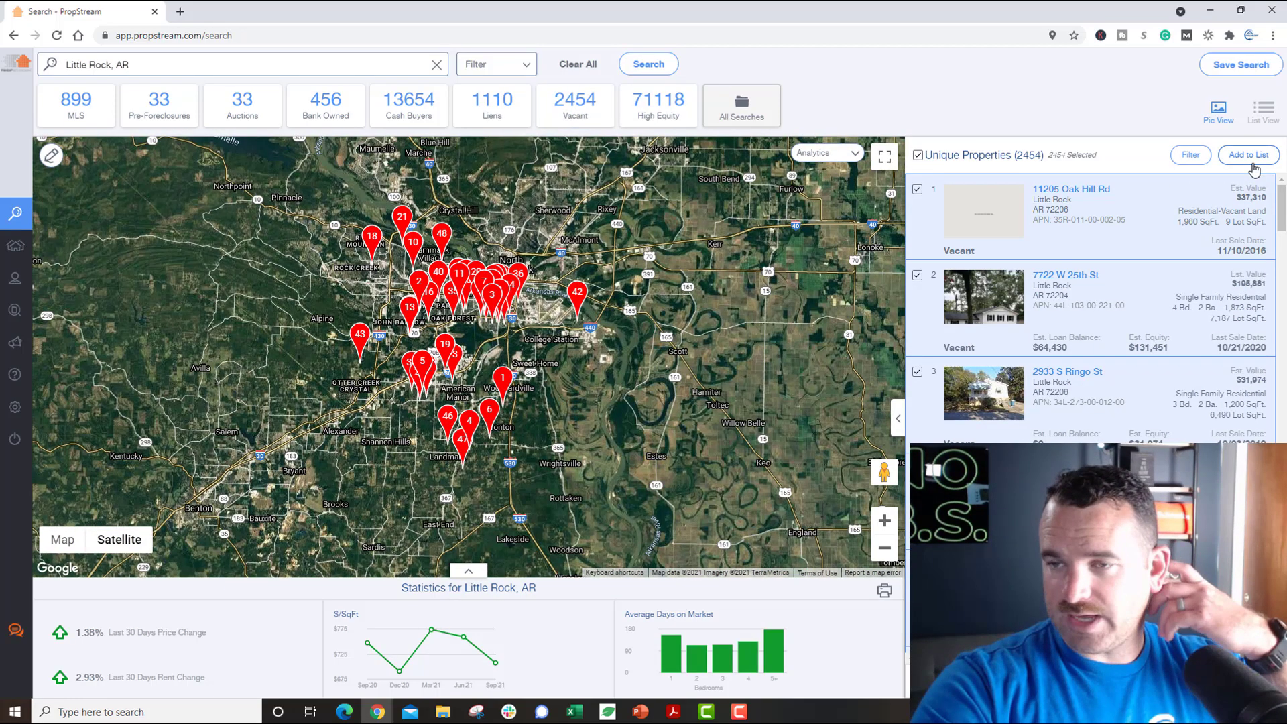
Step: Select all 26,045 saved properties and the 673 in Apartments in Springfield area, then view contacts
mouse_move(16, 275)
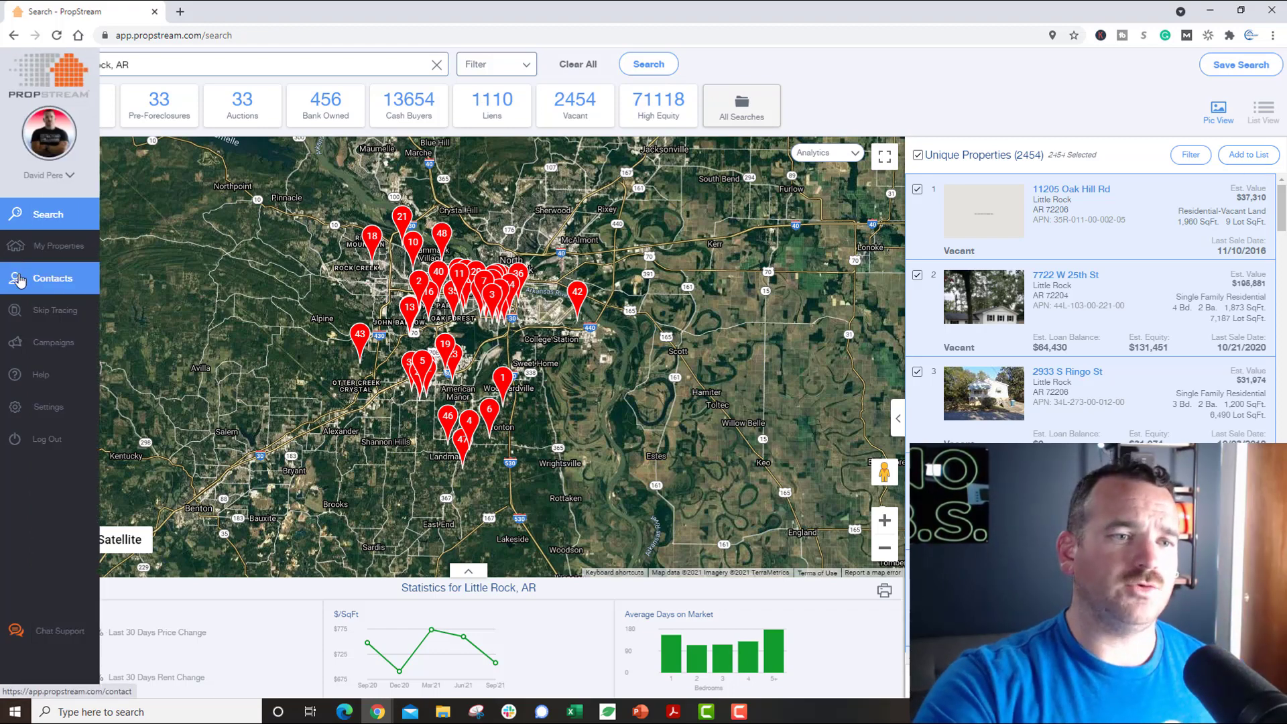
click(18, 274)
click(27, 247)
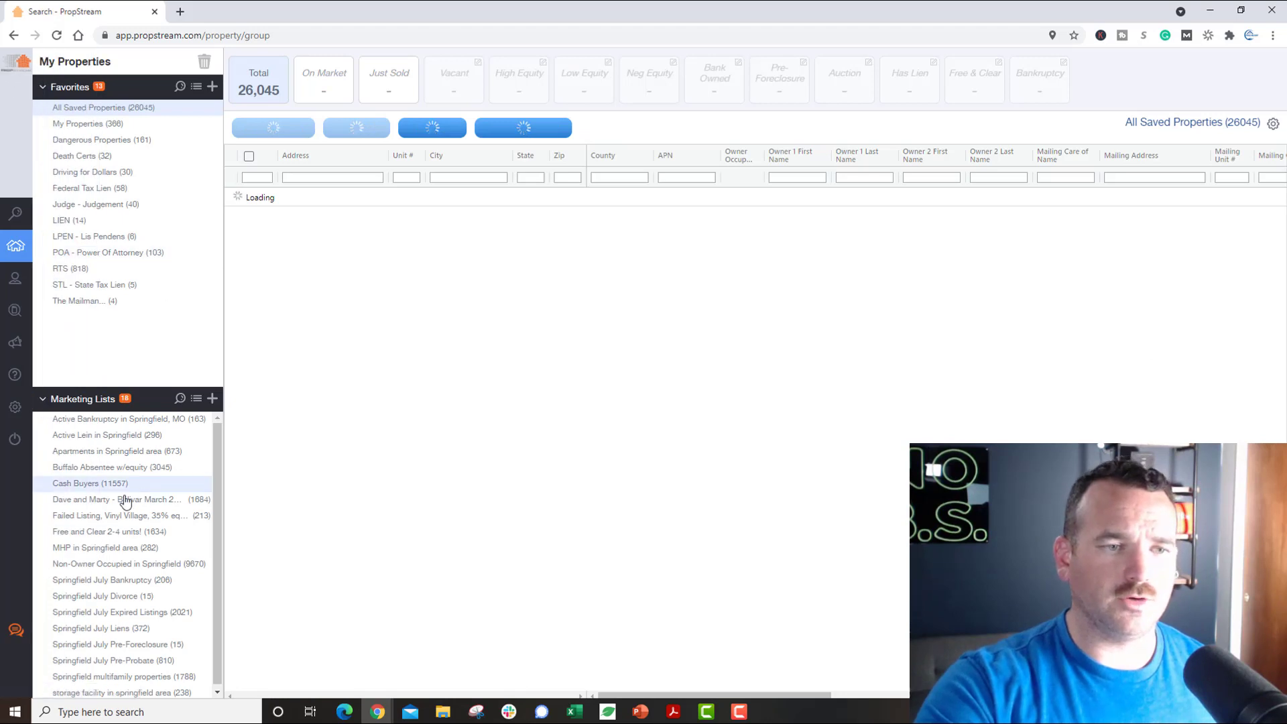
click(249, 157)
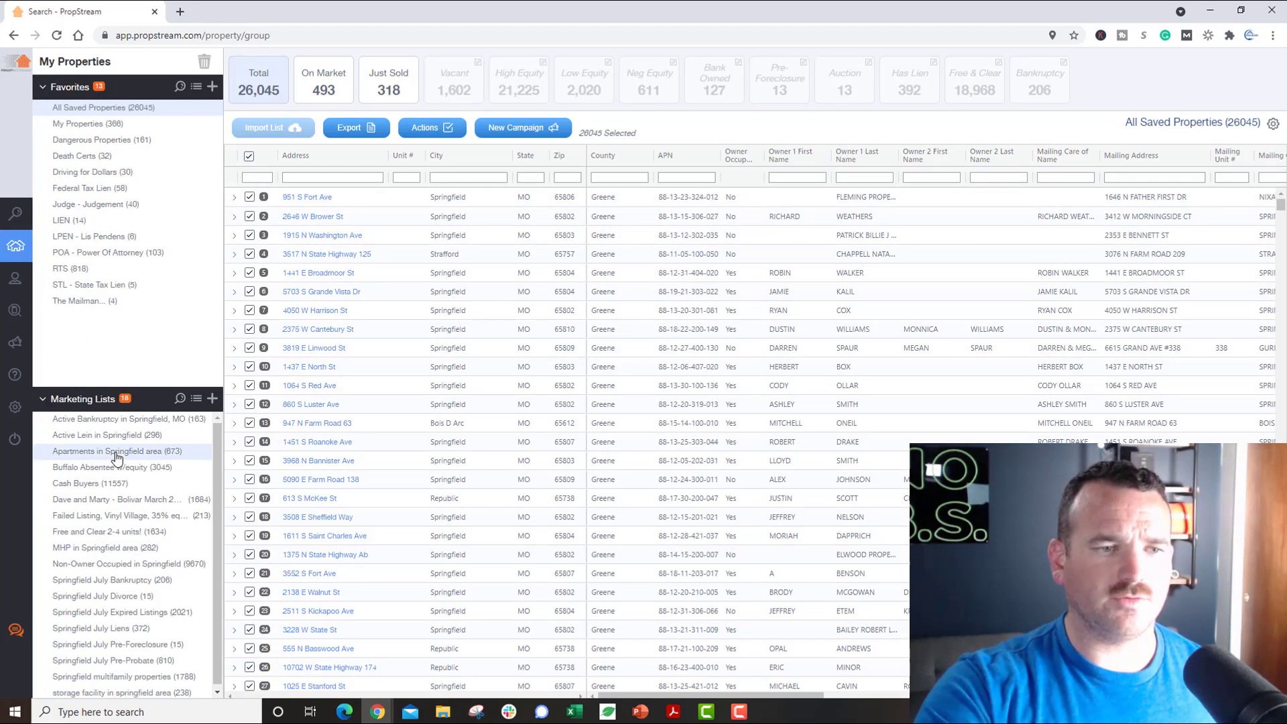
click(115, 453)
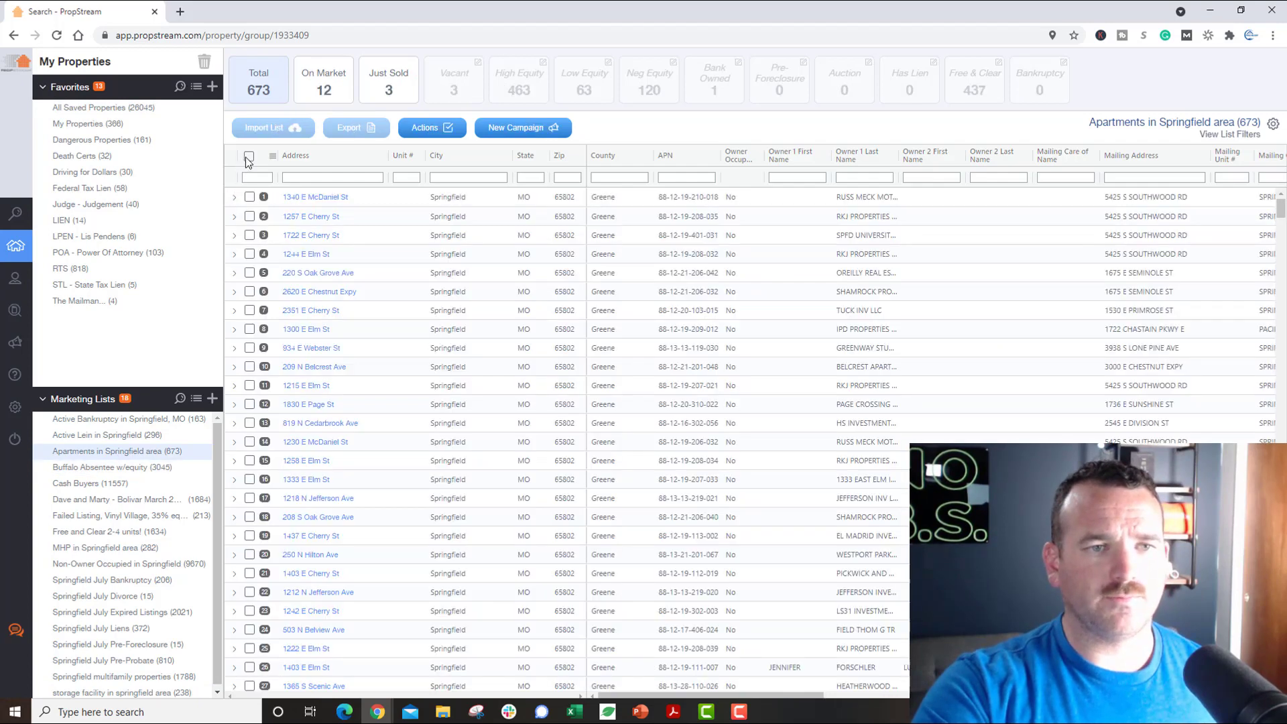
click(249, 157)
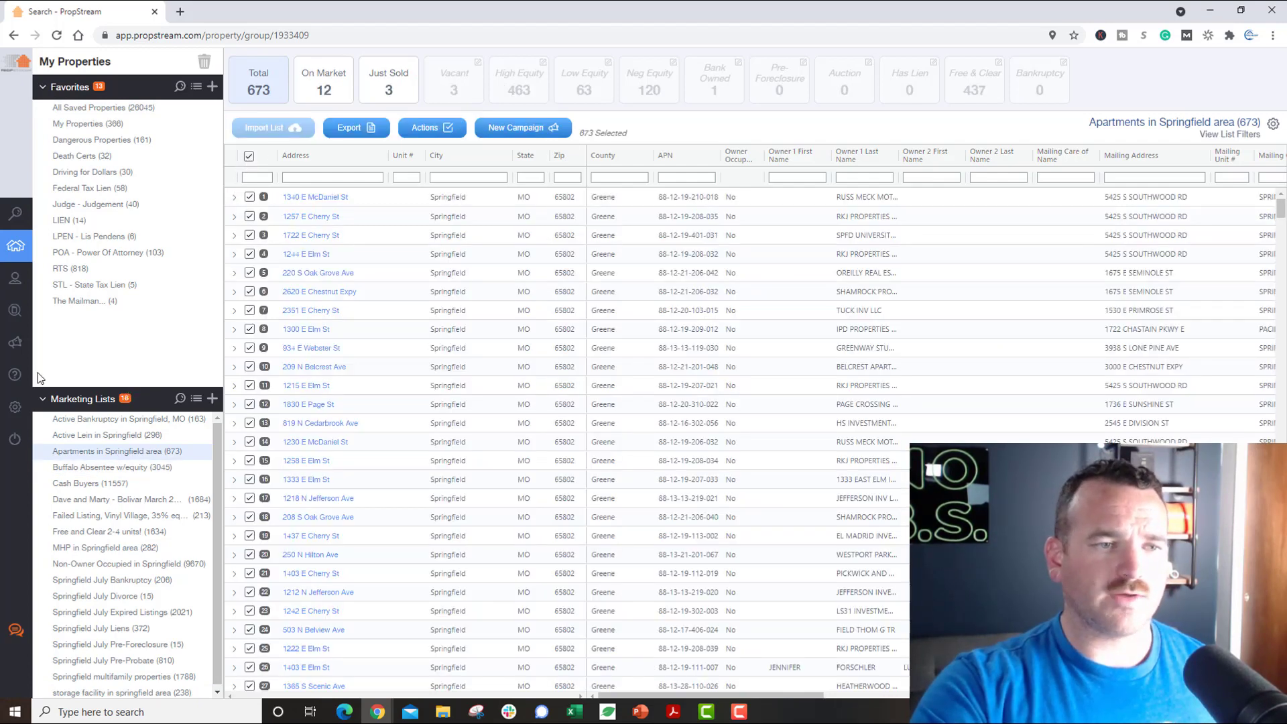
click(50, 278)
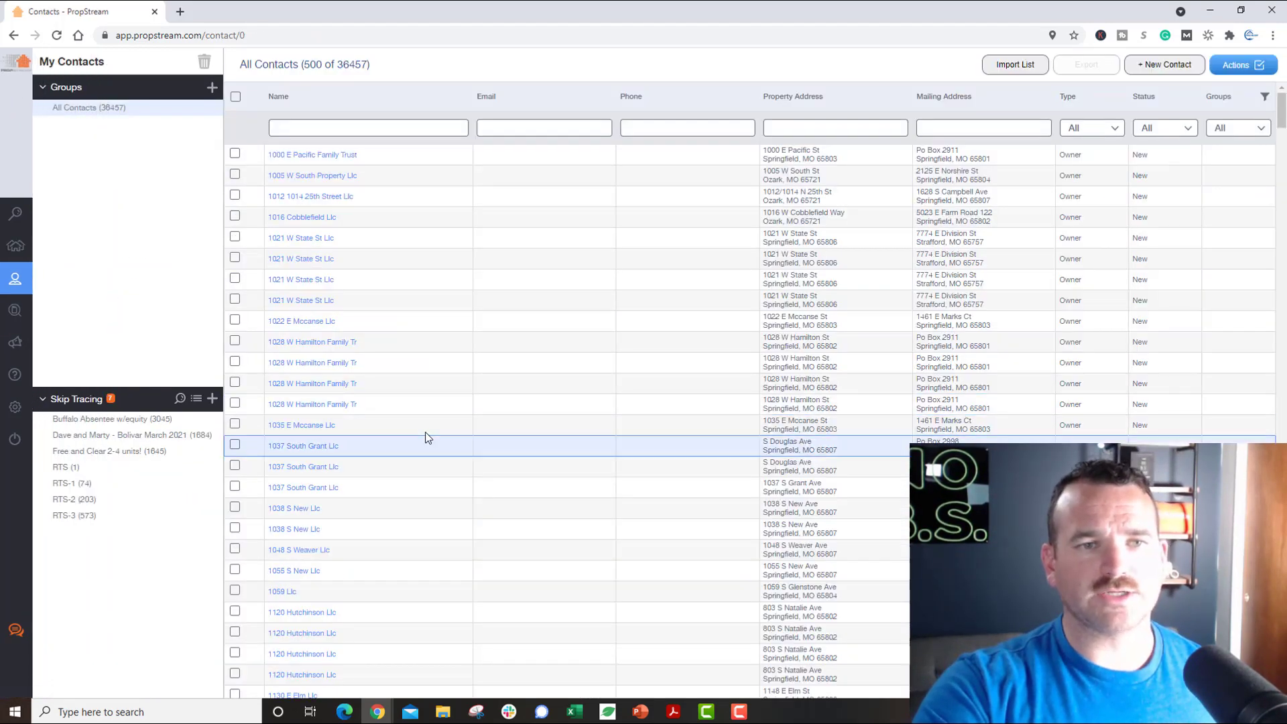
mouse_move(23, 342)
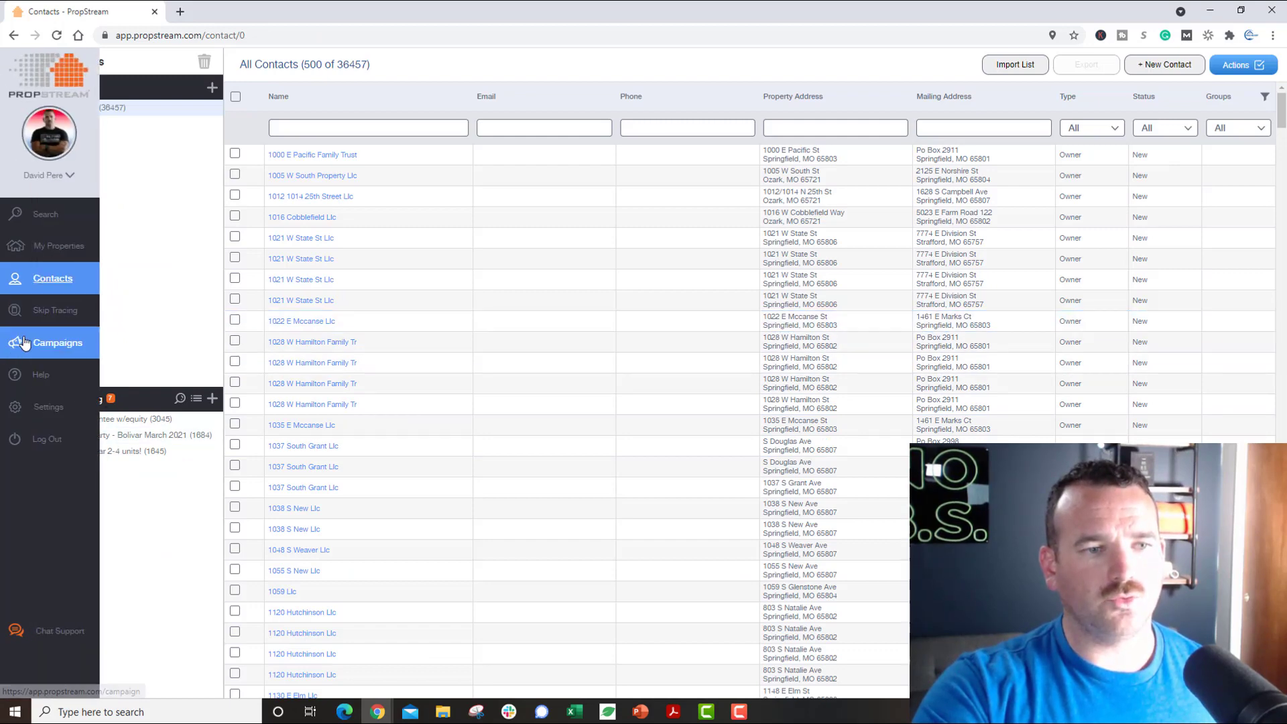
click(30, 312)
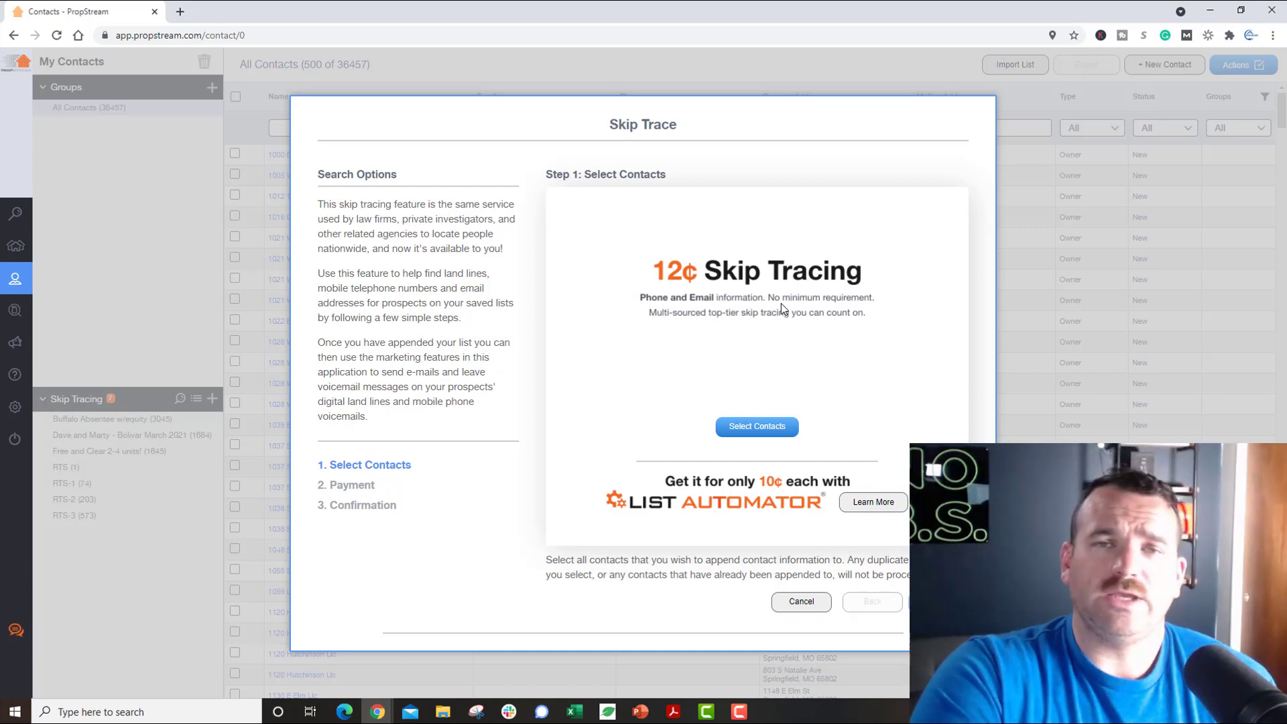
click(815, 610)
mouse_move(28, 314)
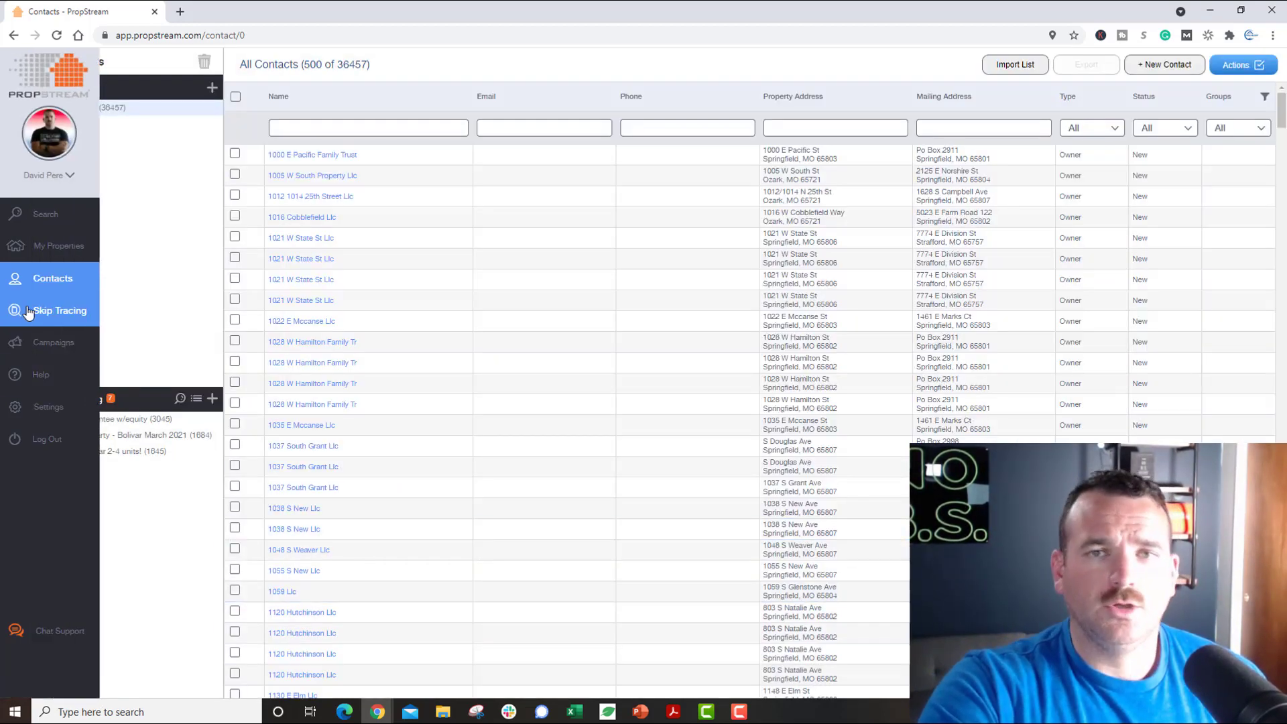
Step: Browse each active campaign's results, ending on Downtown multifamily: 4 postcards to 29 recipients
click(36, 345)
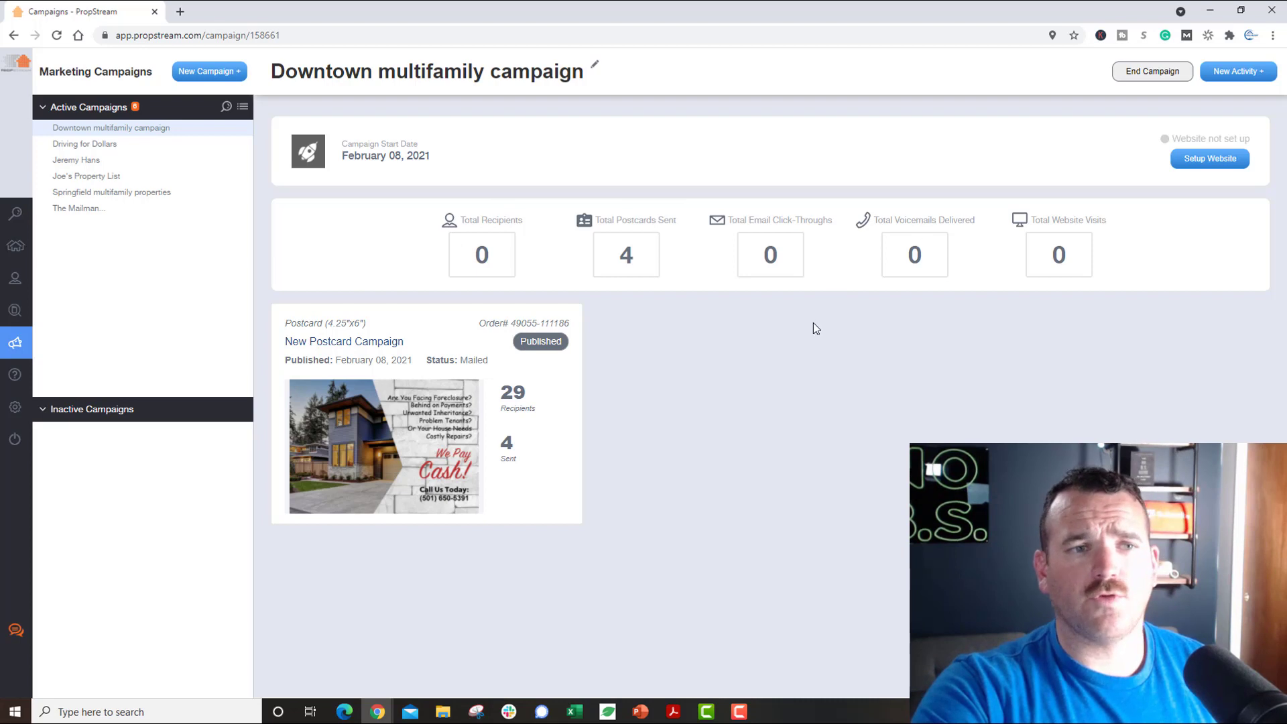
click(118, 162)
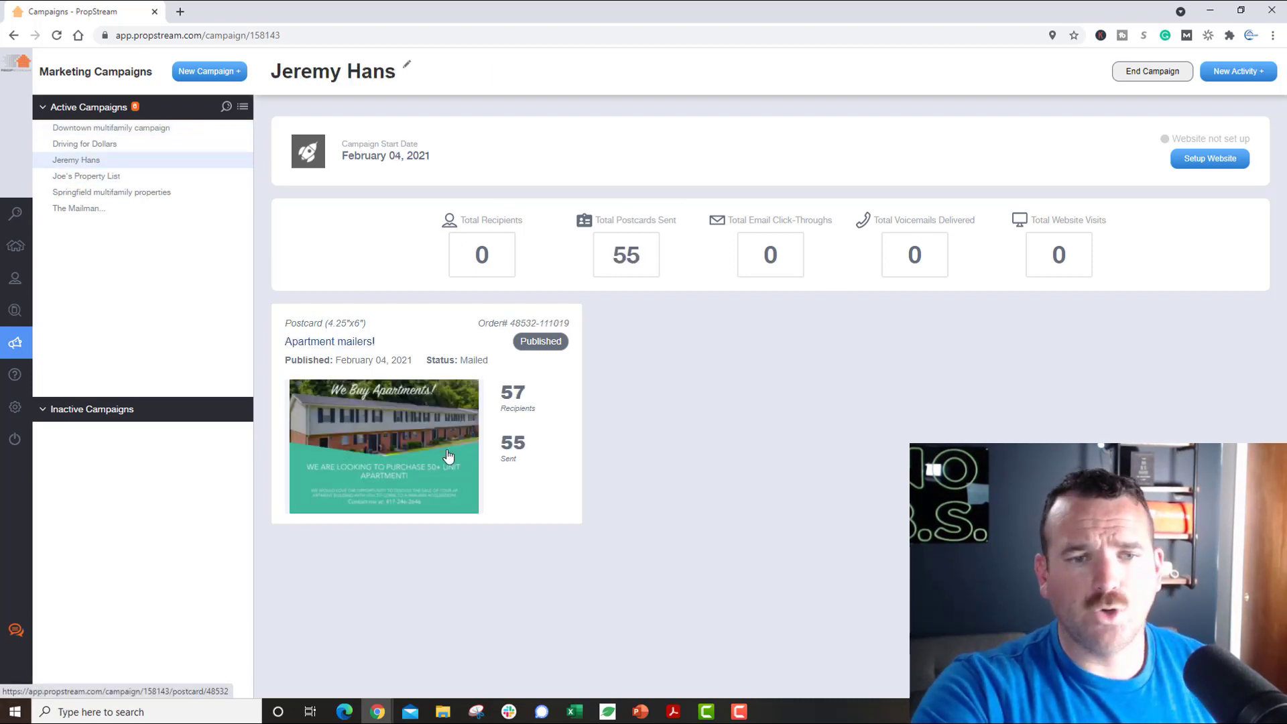
click(111, 193)
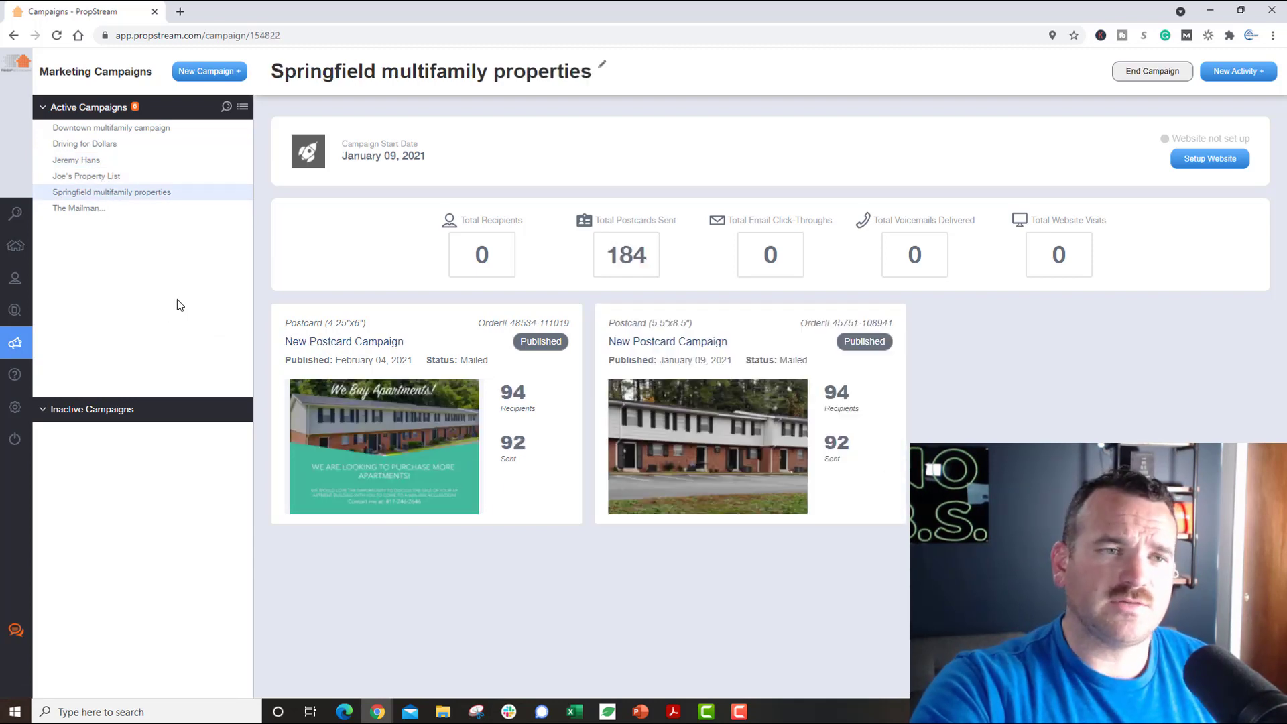
click(82, 208)
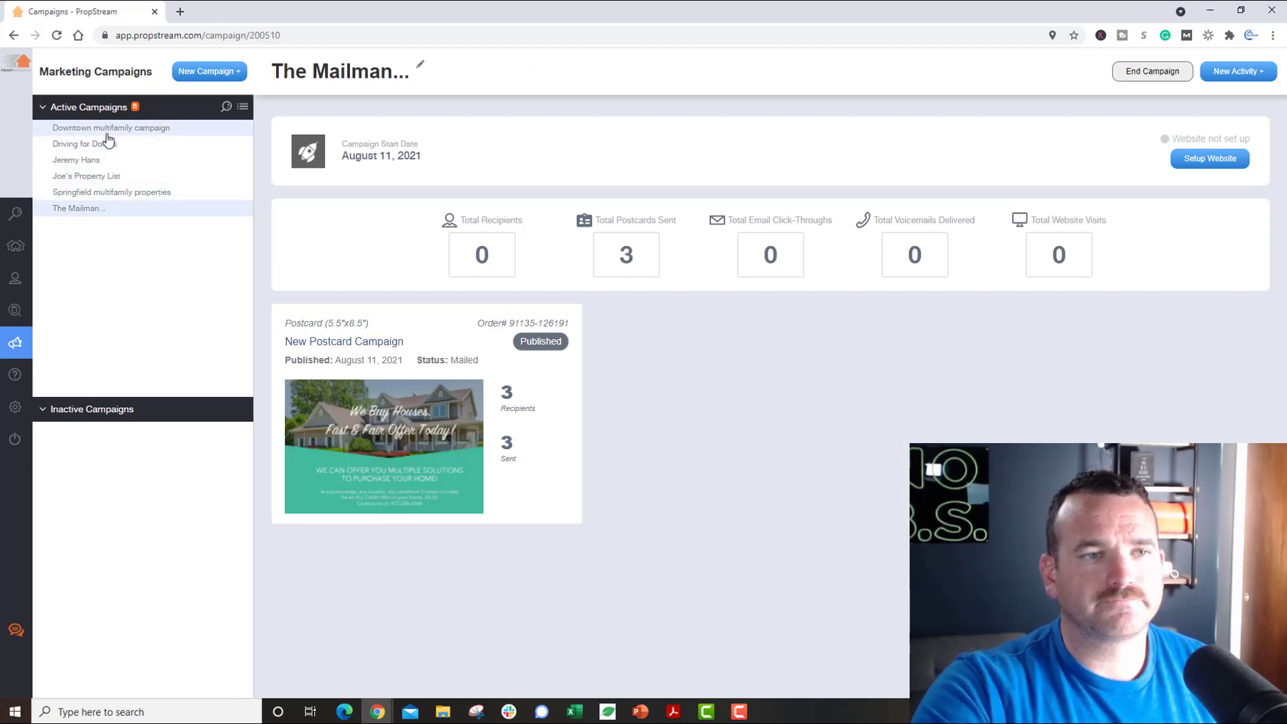
click(107, 132)
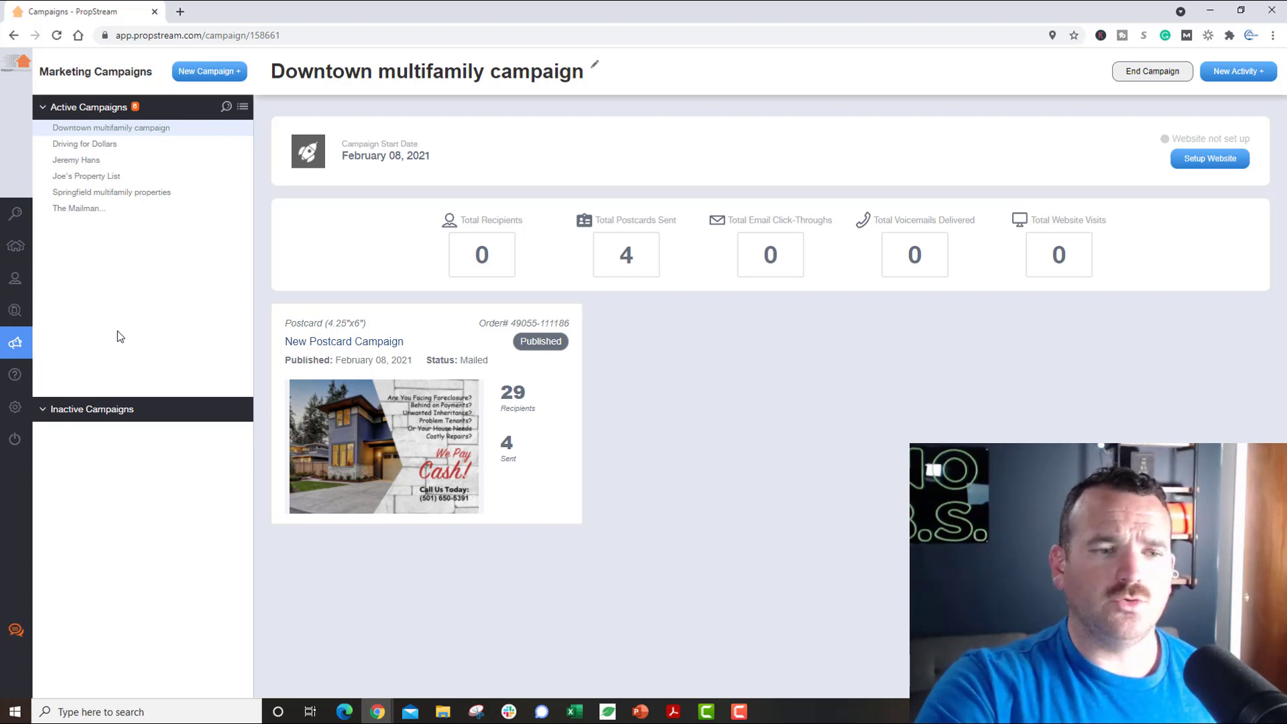
mouse_move(38, 436)
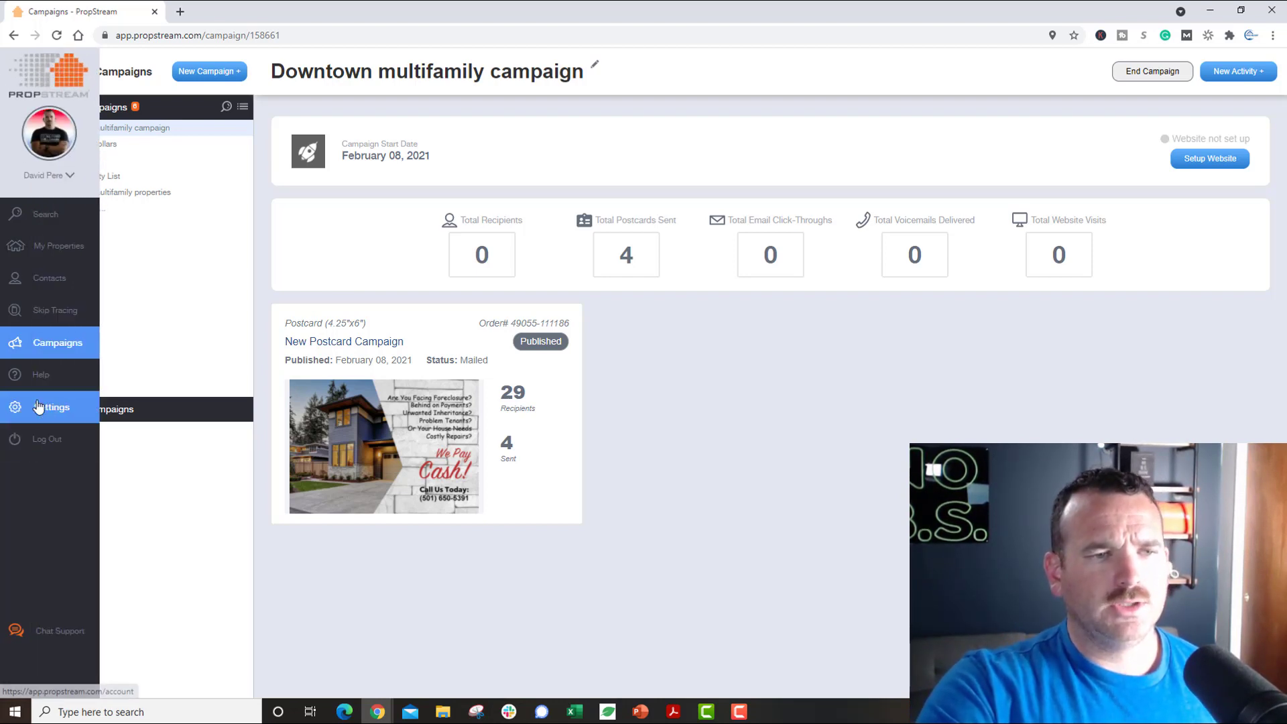
Step: Scroll through the Profile / Billing Settings page, then switch to the Manage Team view
click(67, 179)
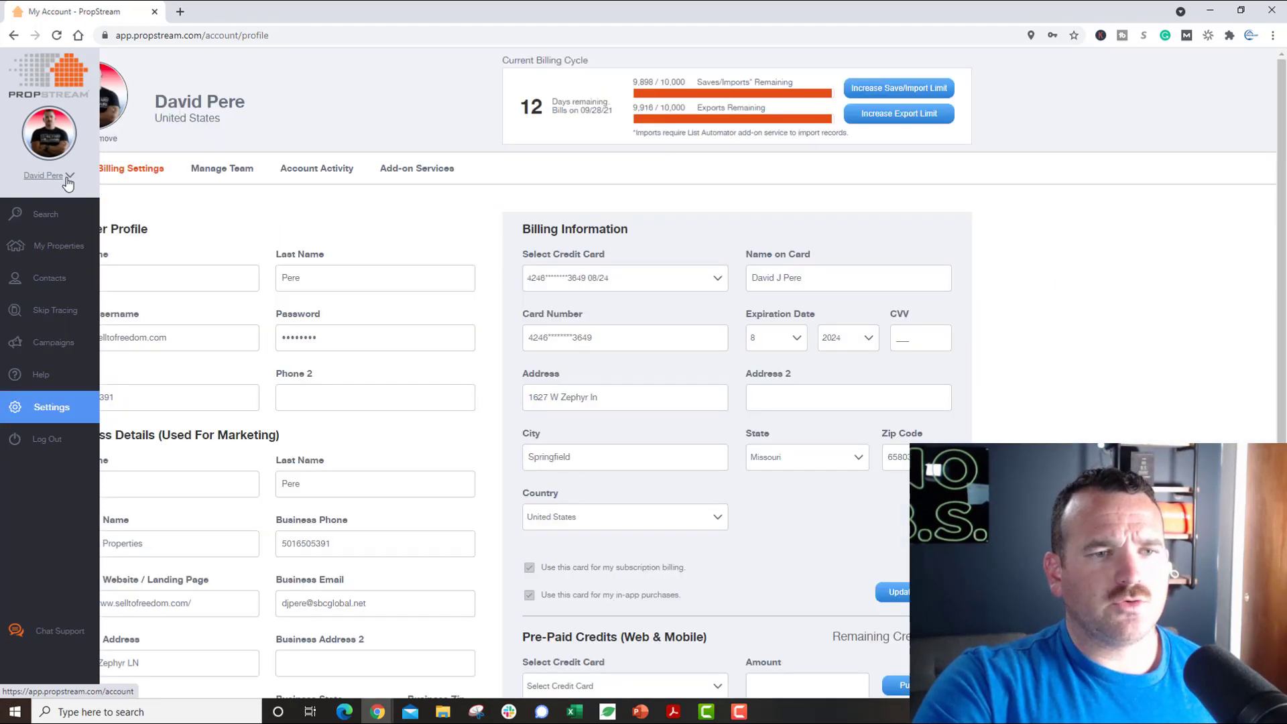
scroll(379, 300, down, 3)
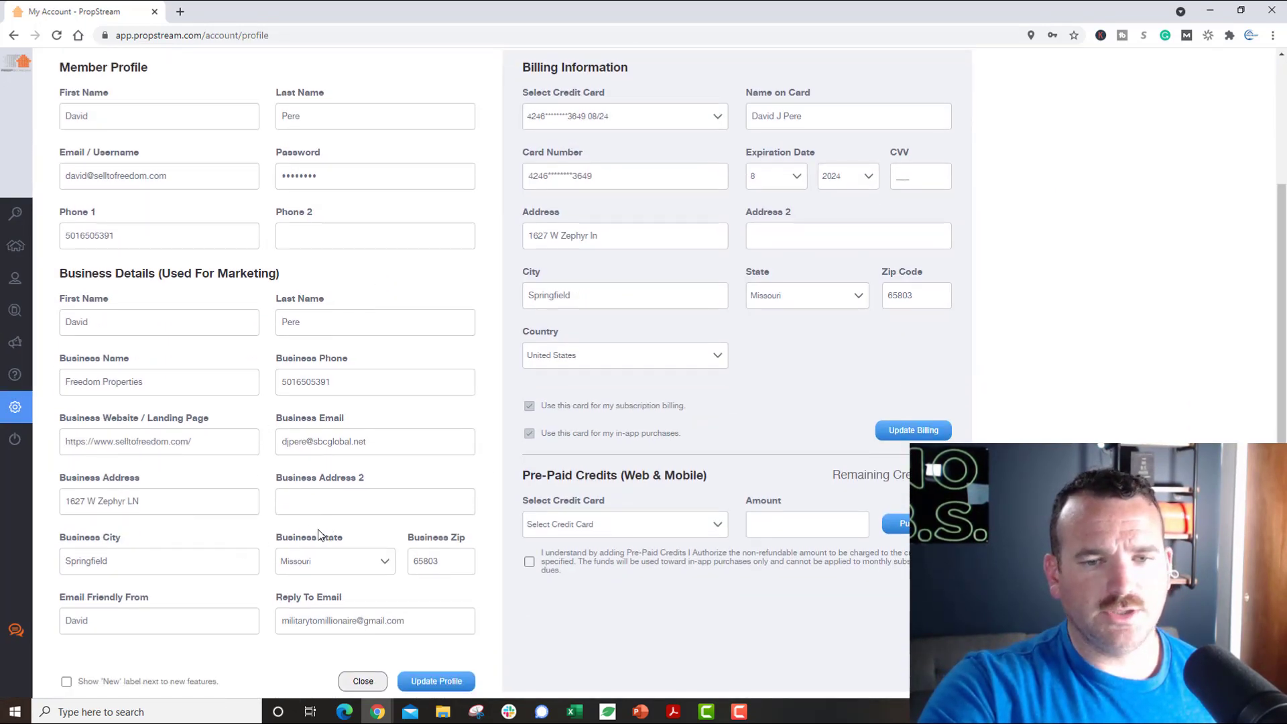
scroll(320, 535, up, 3)
scroll(319, 535, down, 3)
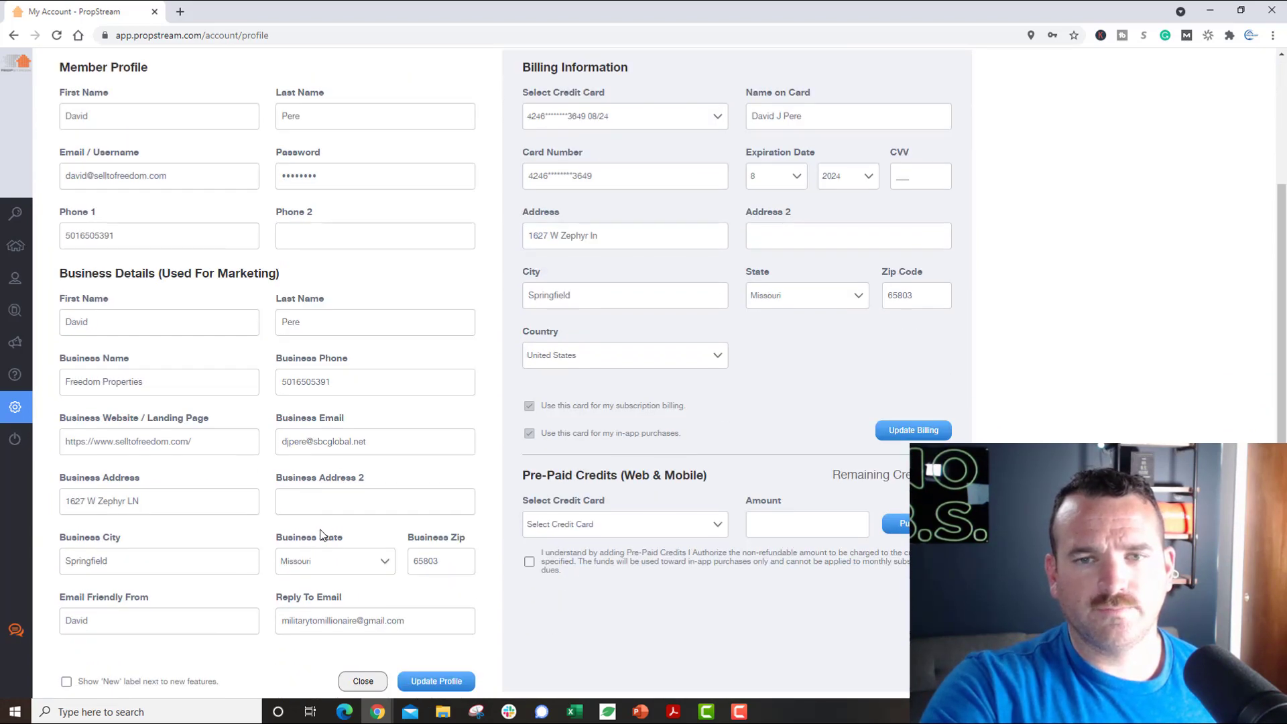
scroll(320, 535, up, 3)
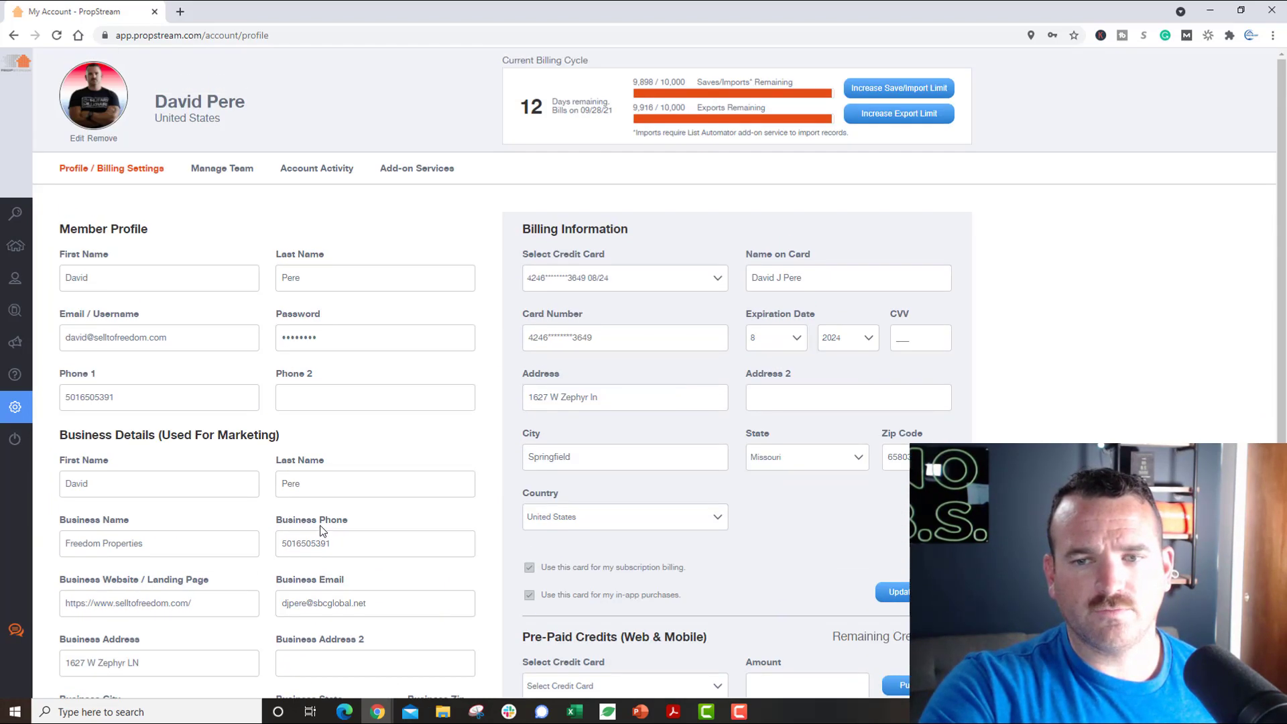
click(226, 176)
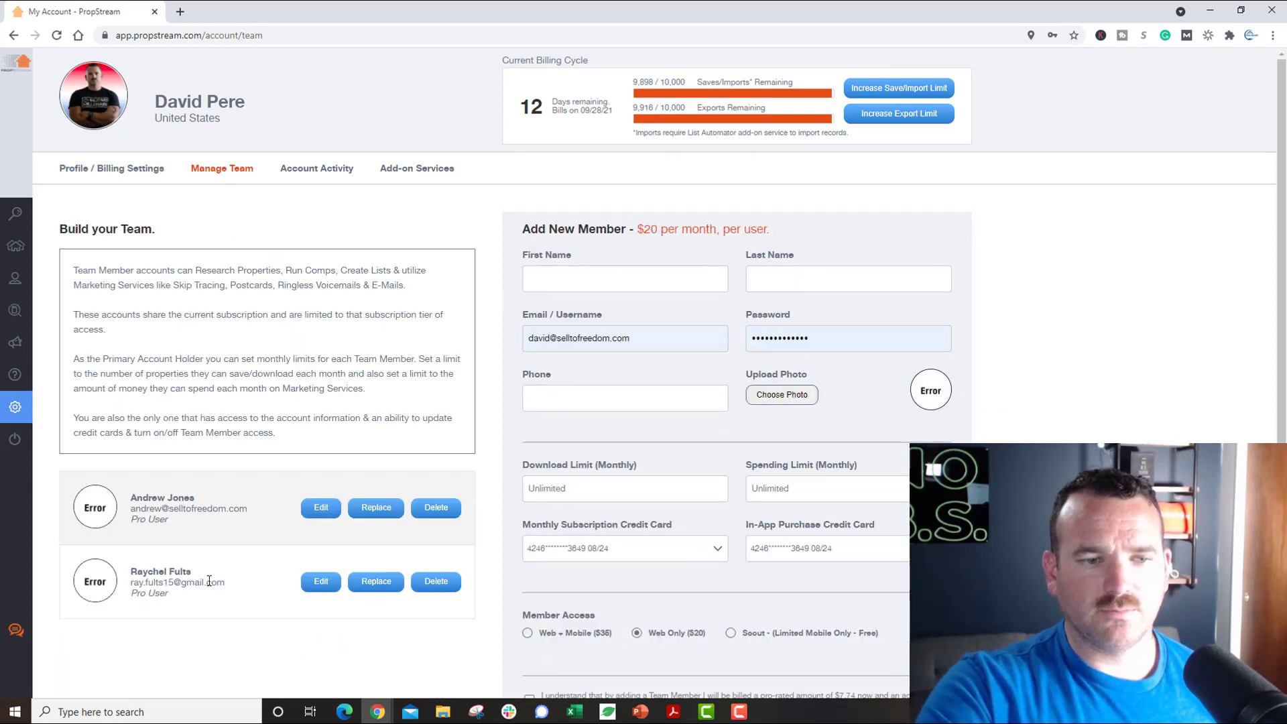
Step: Review the team members and per-user monthly price, then show the Account Activity billing history
scroll(203, 580, down, 2)
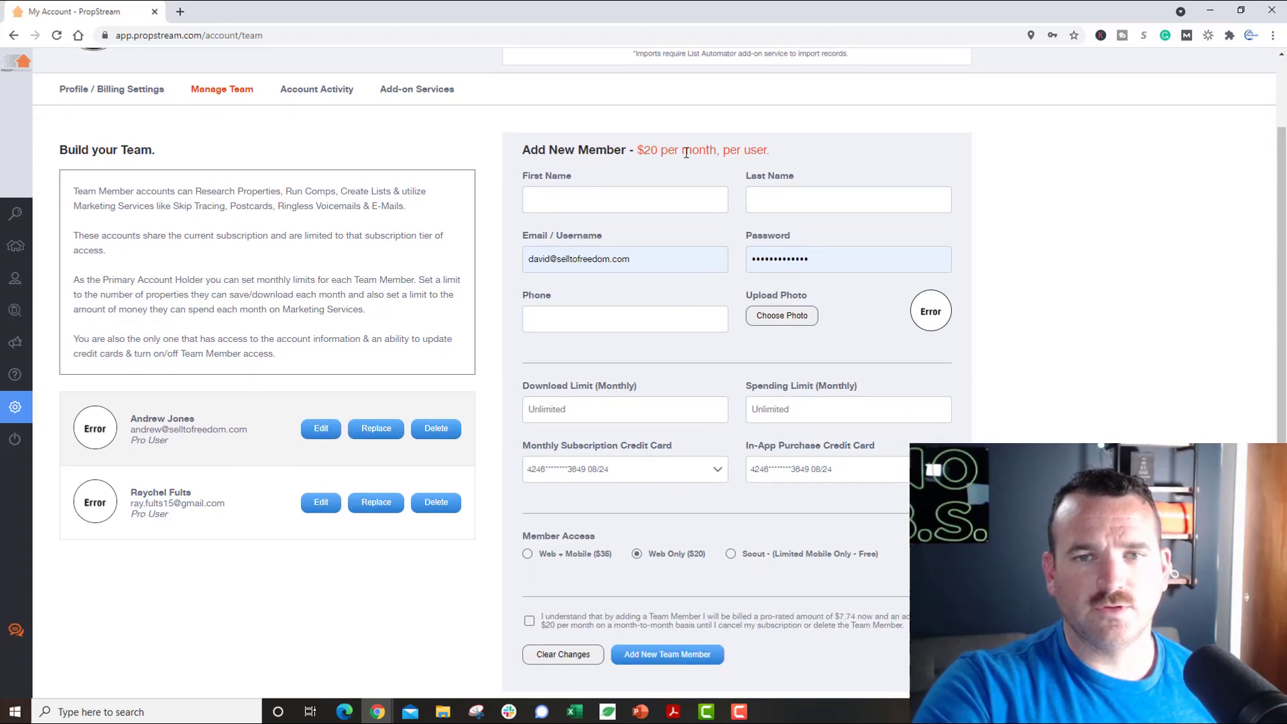
drag(650, 154, 729, 151)
click(1039, 443)
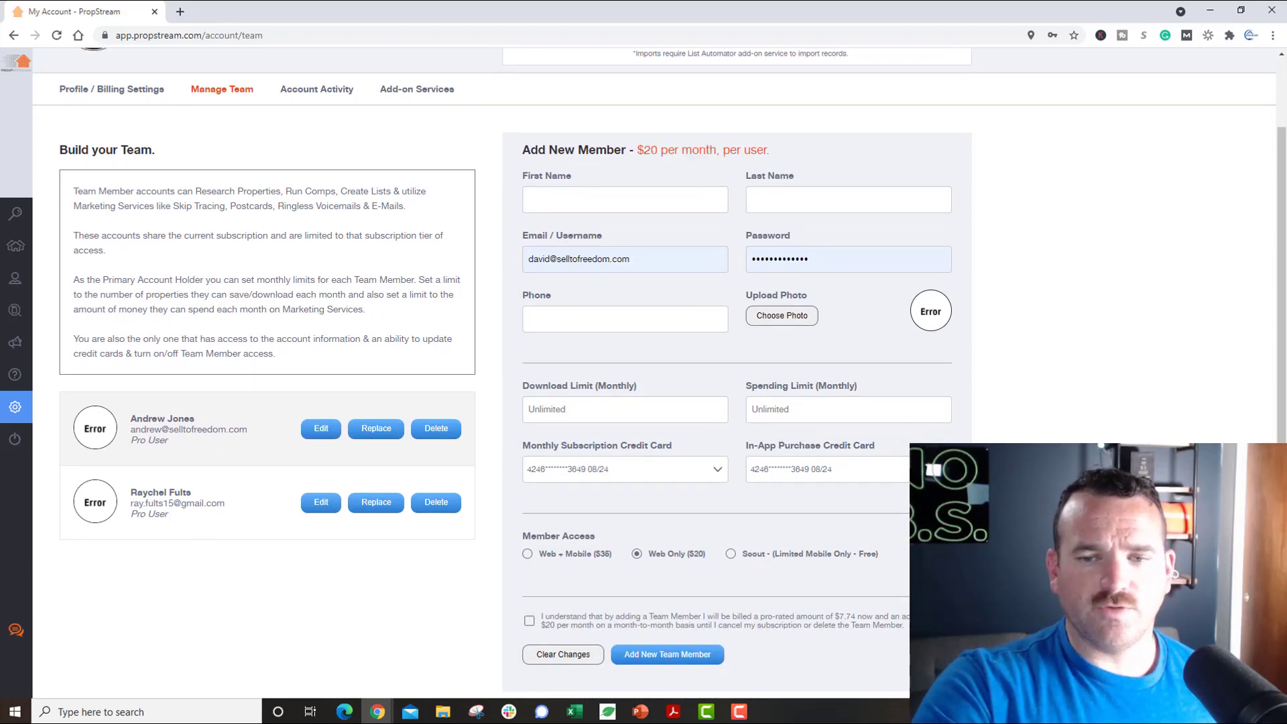
scroll(642, 522, up, 2)
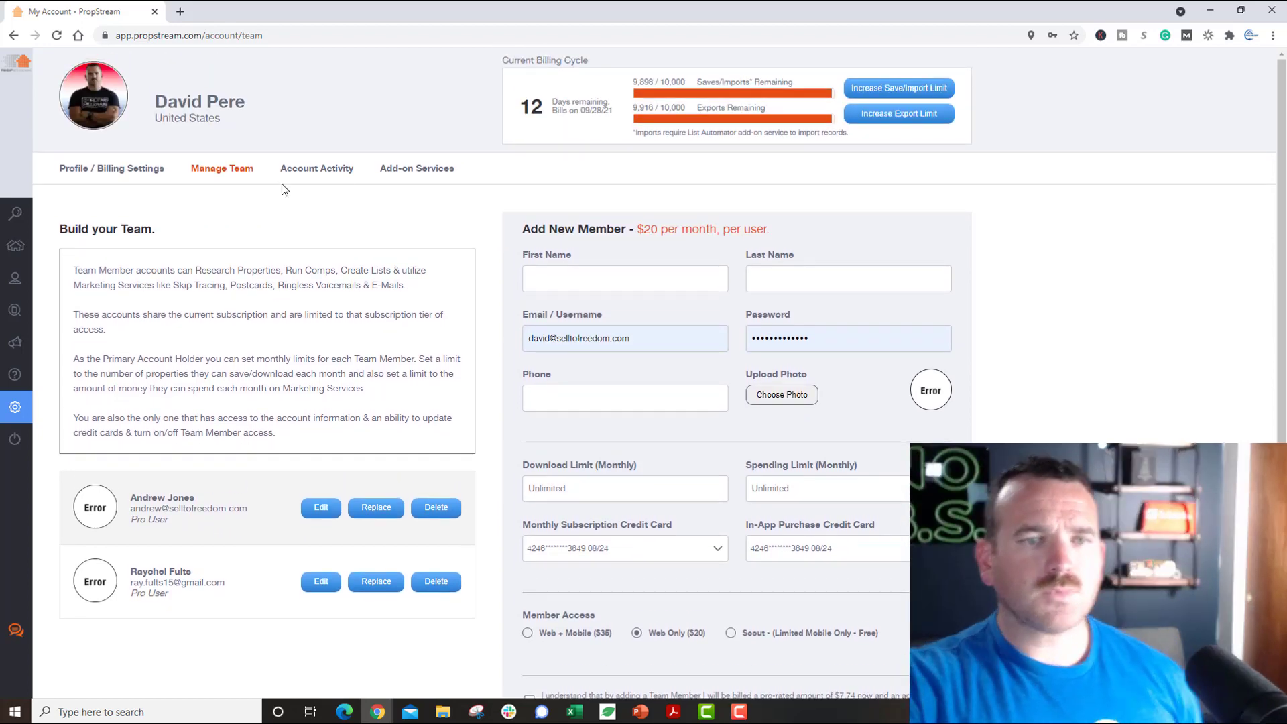
click(352, 168)
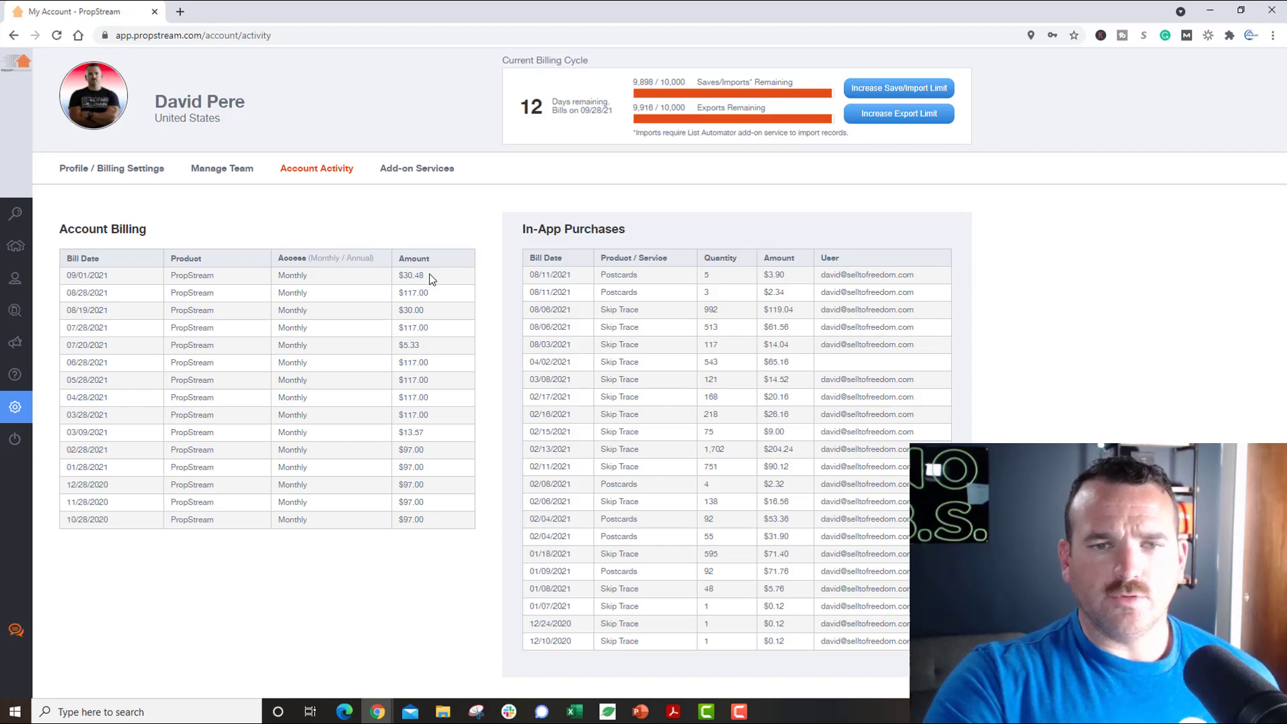
Step: View the Add-on Services, then go back to the 26,045 saved properties
click(436, 171)
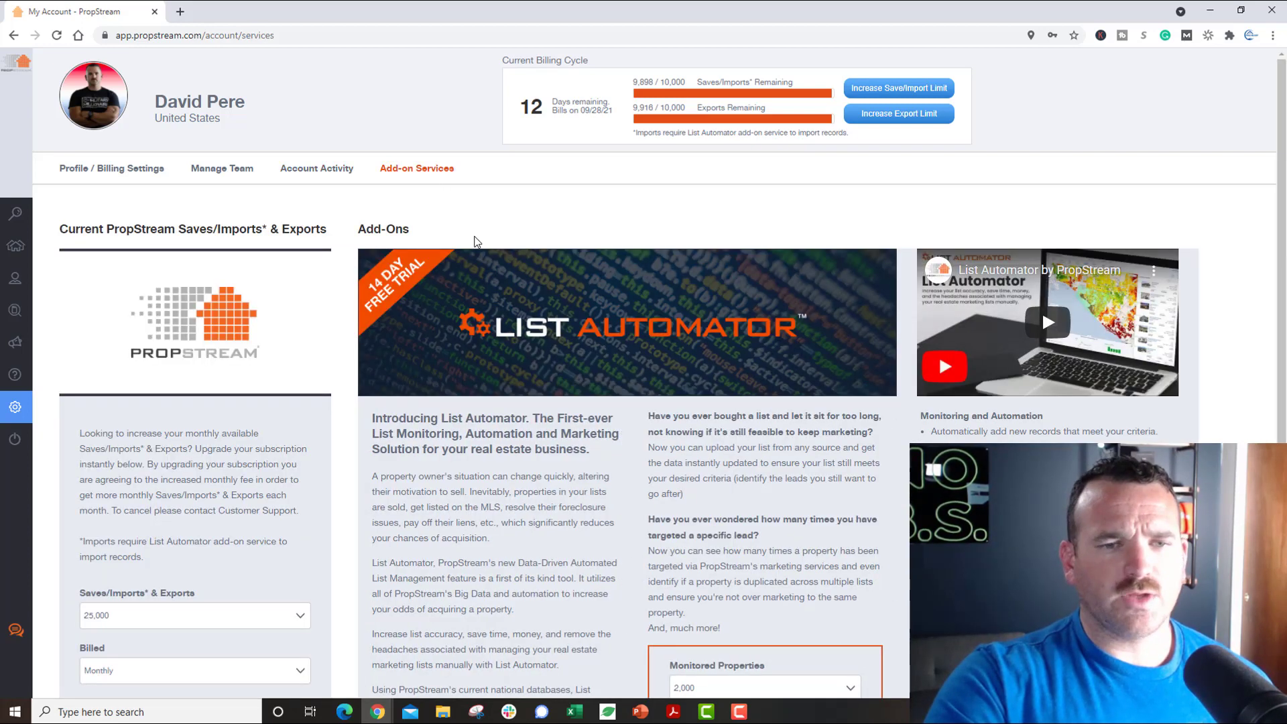
click(30, 238)
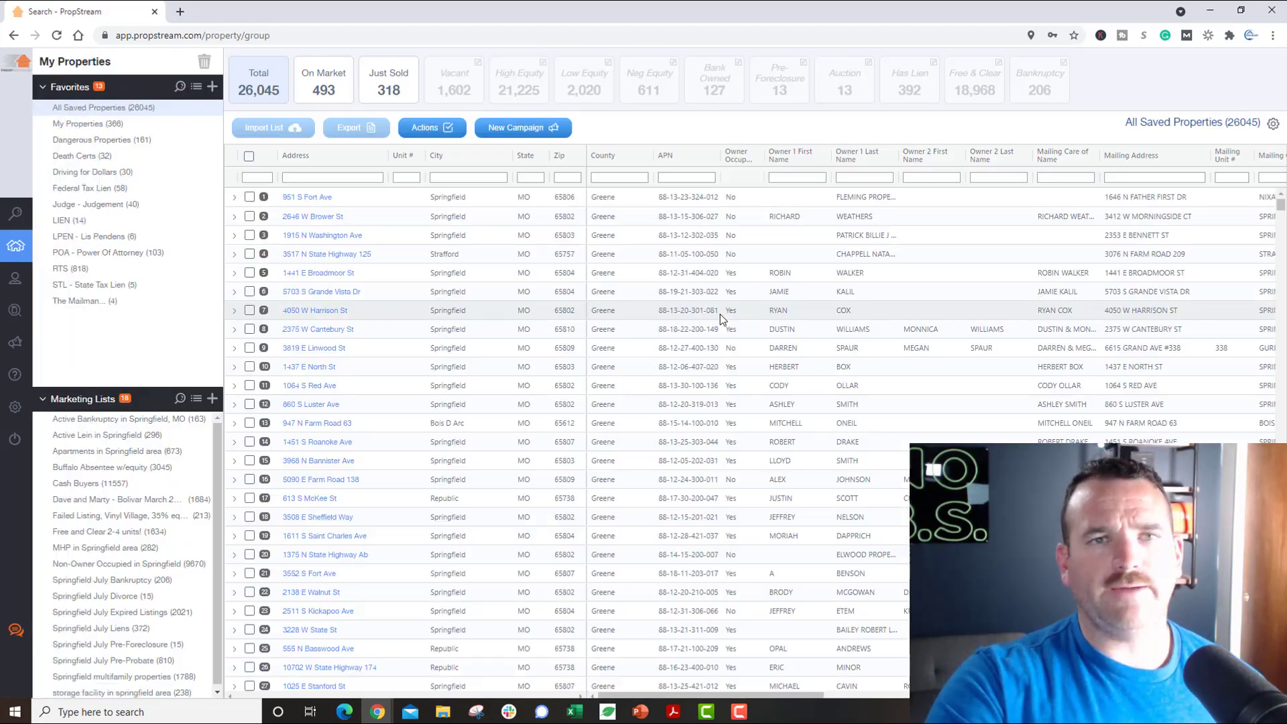
Step: Return to the Little Rock, AR search map and zoom out
click(30, 213)
scroll(365, 330, down, 2)
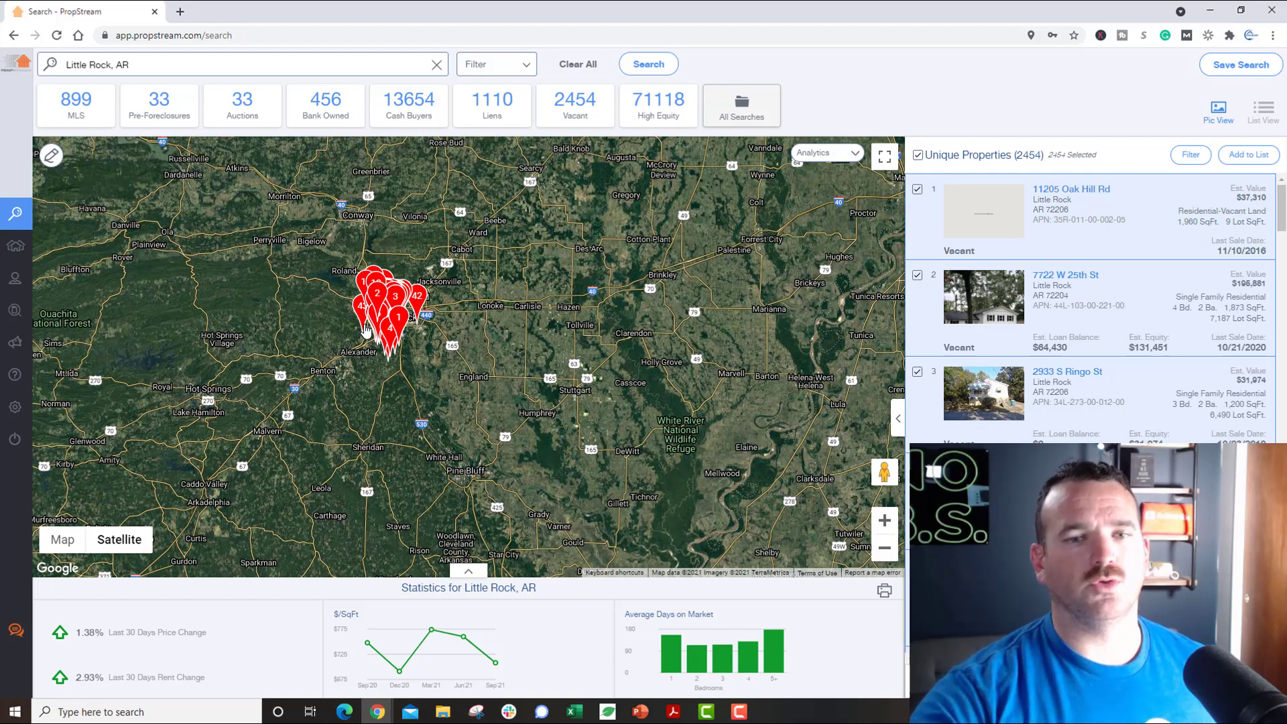
Step: Pan the satellite map west from Little Rock over to Hawaii
scroll(369, 330, down, 5)
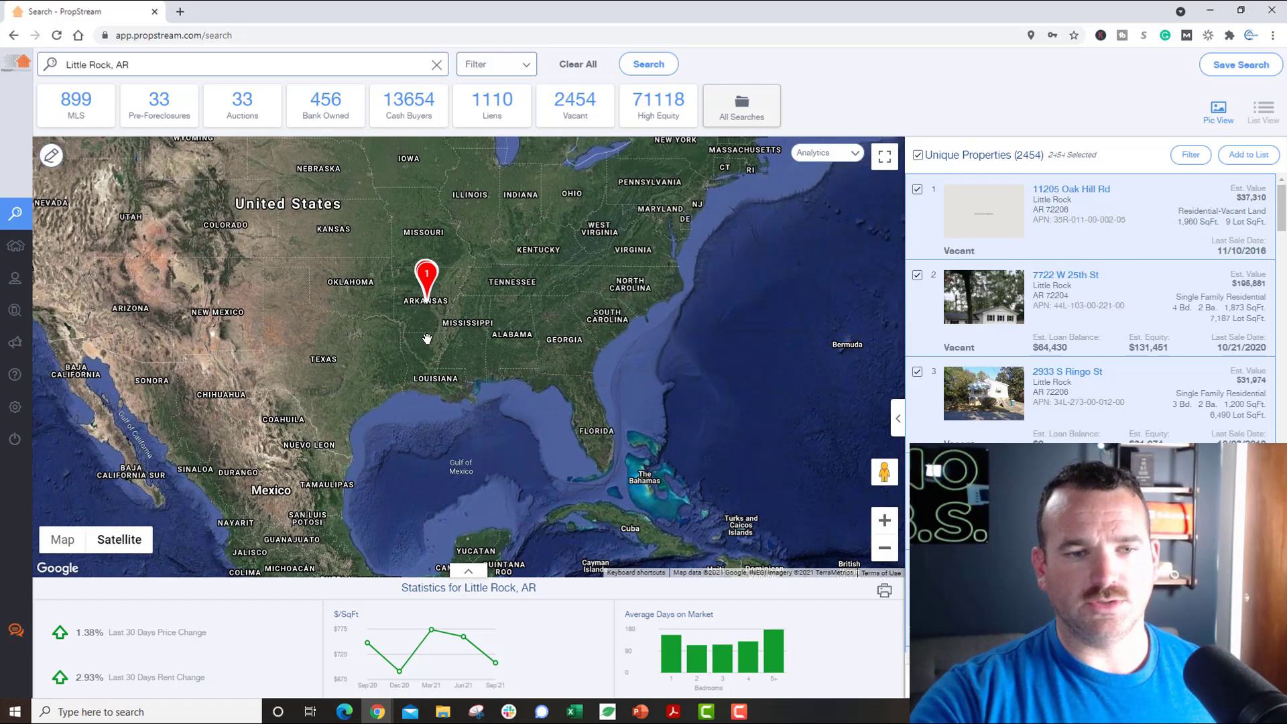
drag(427, 340, 791, 179)
drag(356, 410, 807, 376)
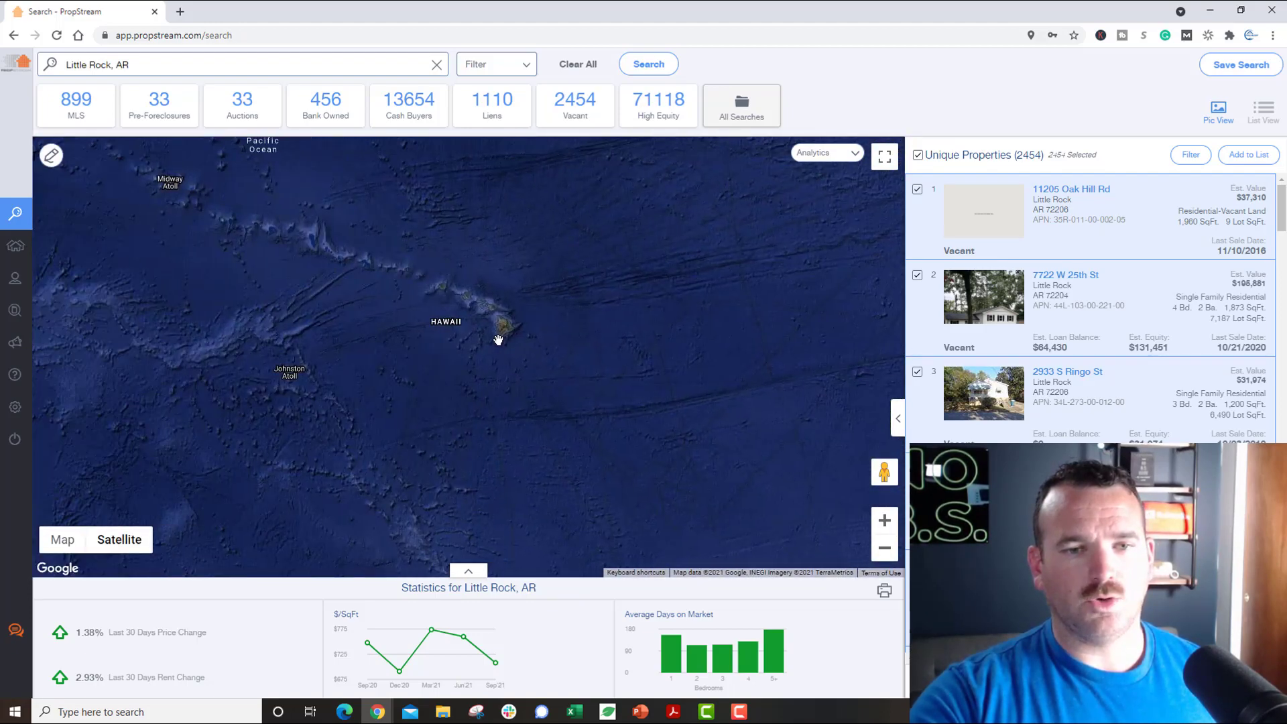
scroll(480, 277, up, 2)
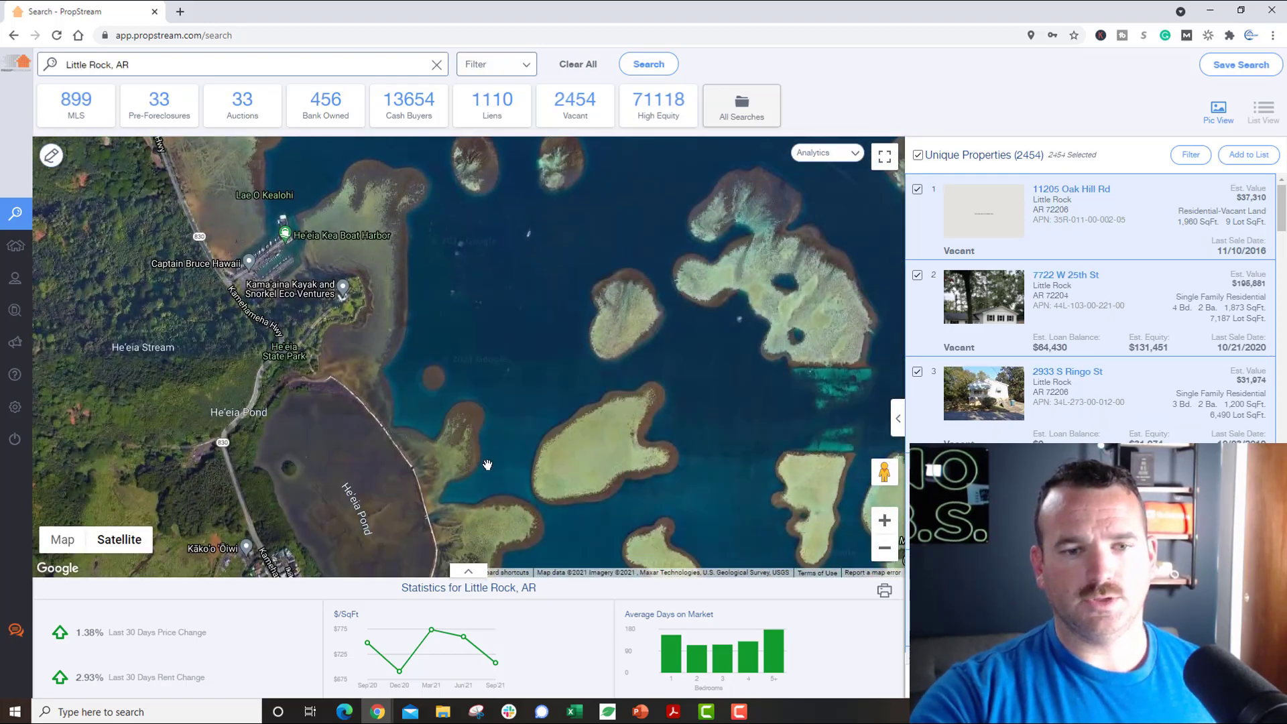
scroll(487, 464, down, 2)
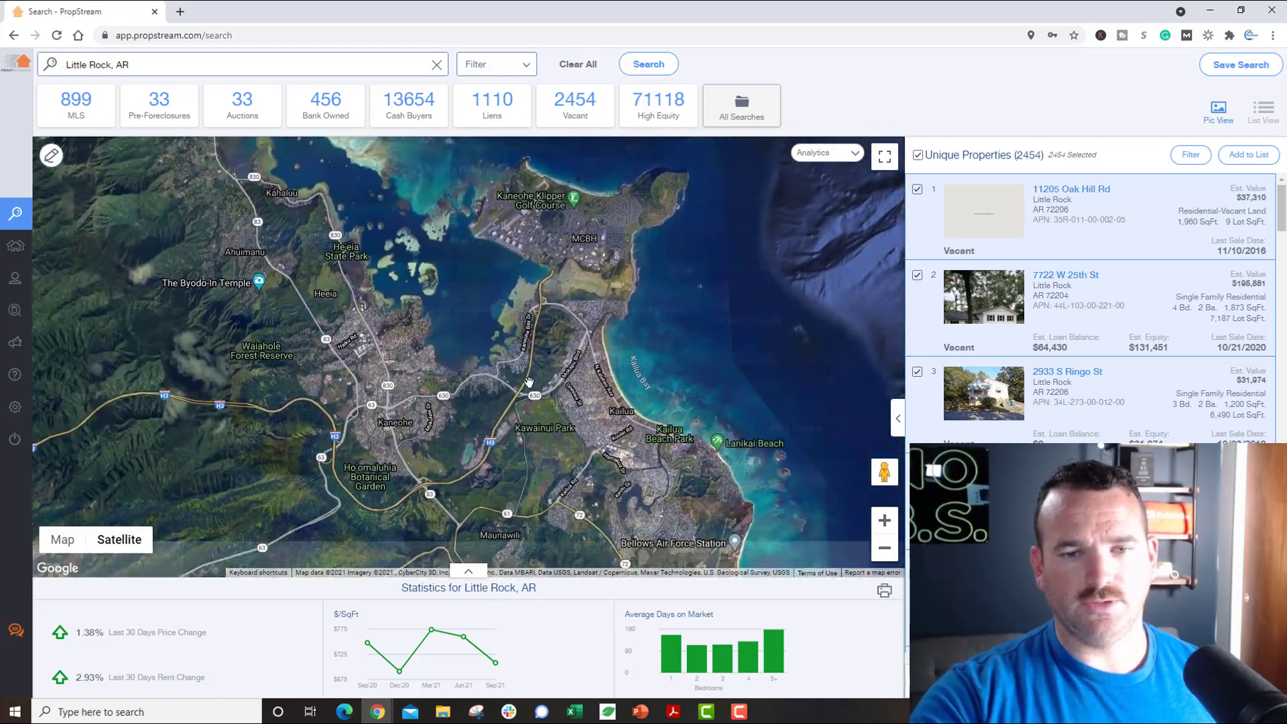
scroll(610, 372, up, 4)
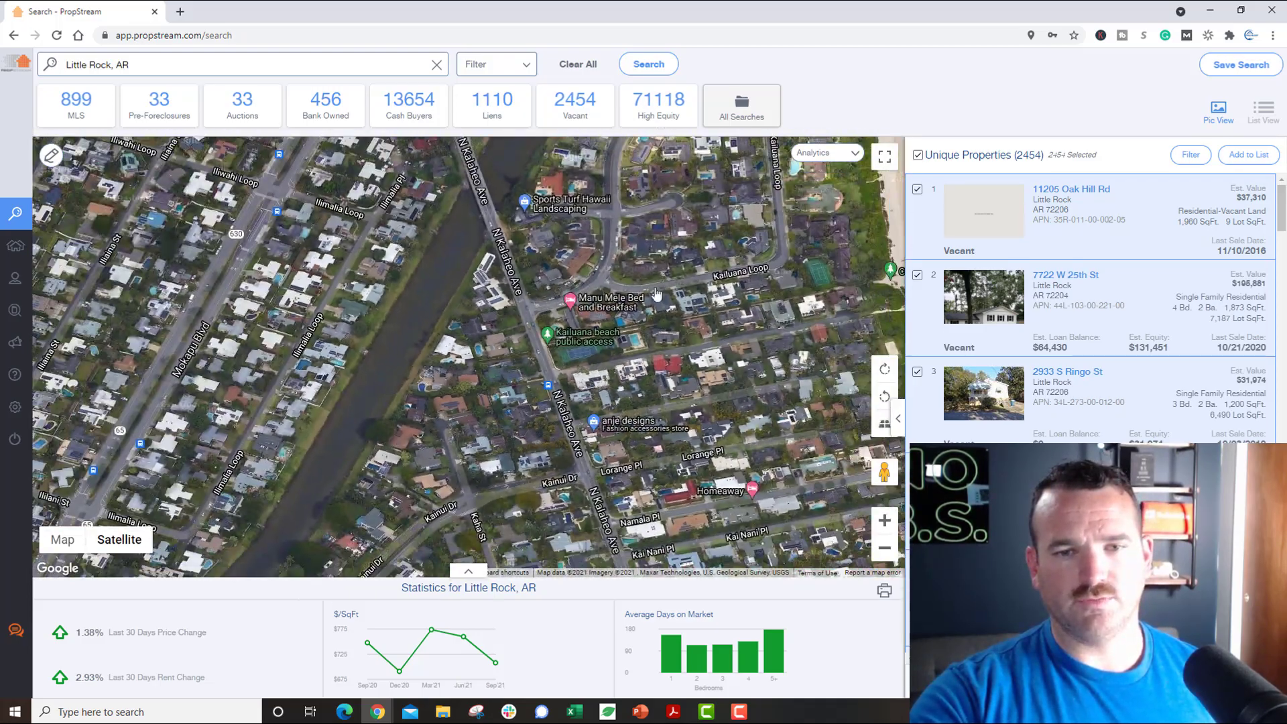
scroll(442, 437, down, 1)
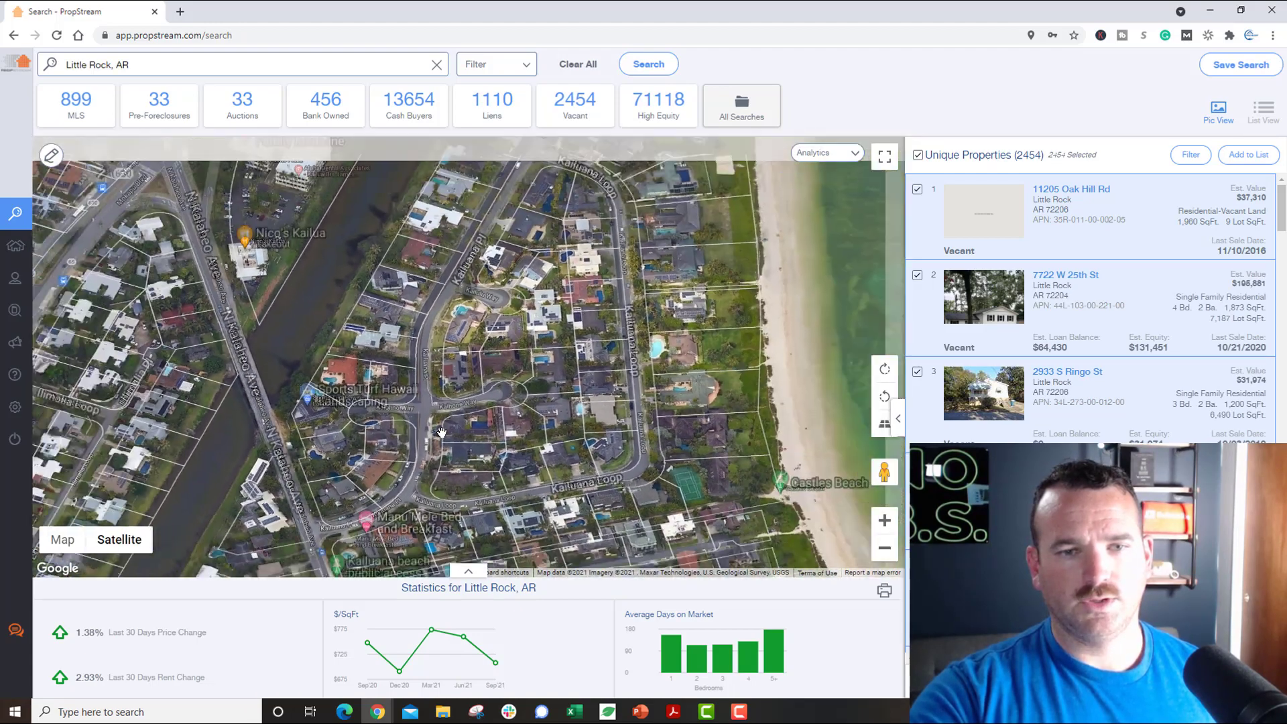
scroll(441, 433, up, 1)
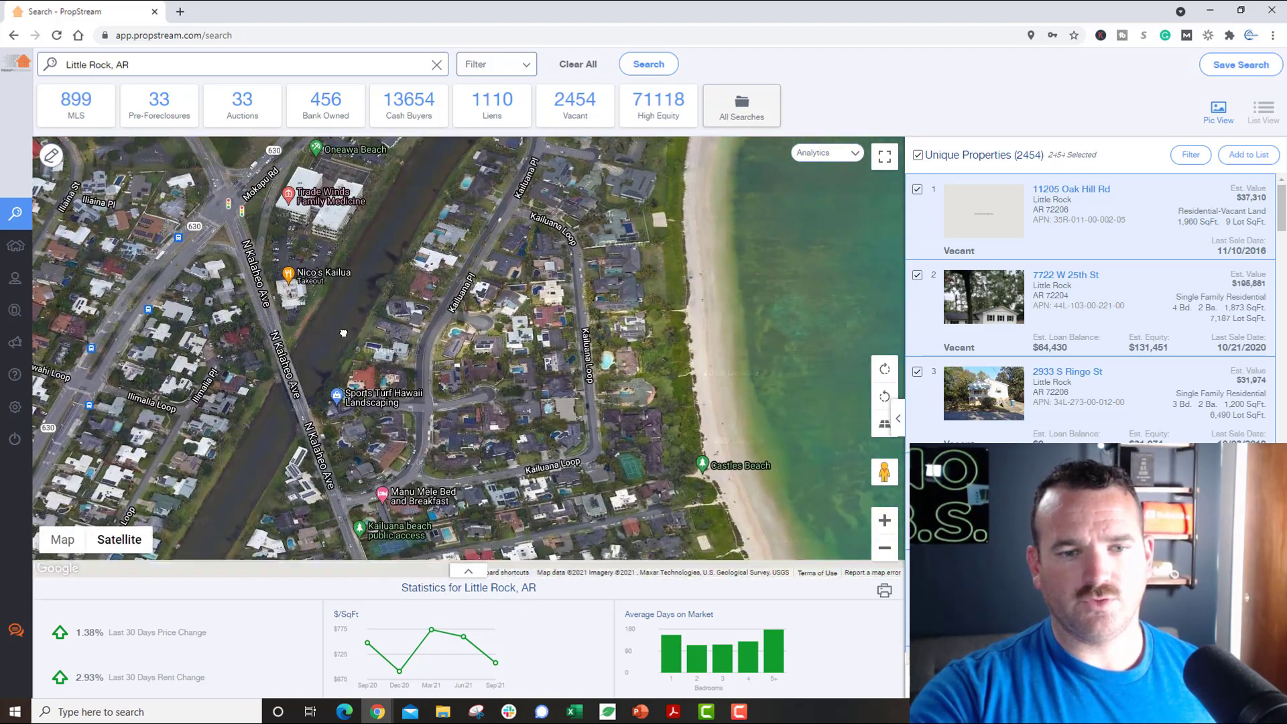
Step: Move past Castles Beach and White Sands Pl and zoom in on the Kaiholu Pl beachfront houses
drag(343, 333, 256, 161)
drag(335, 397, 314, 313)
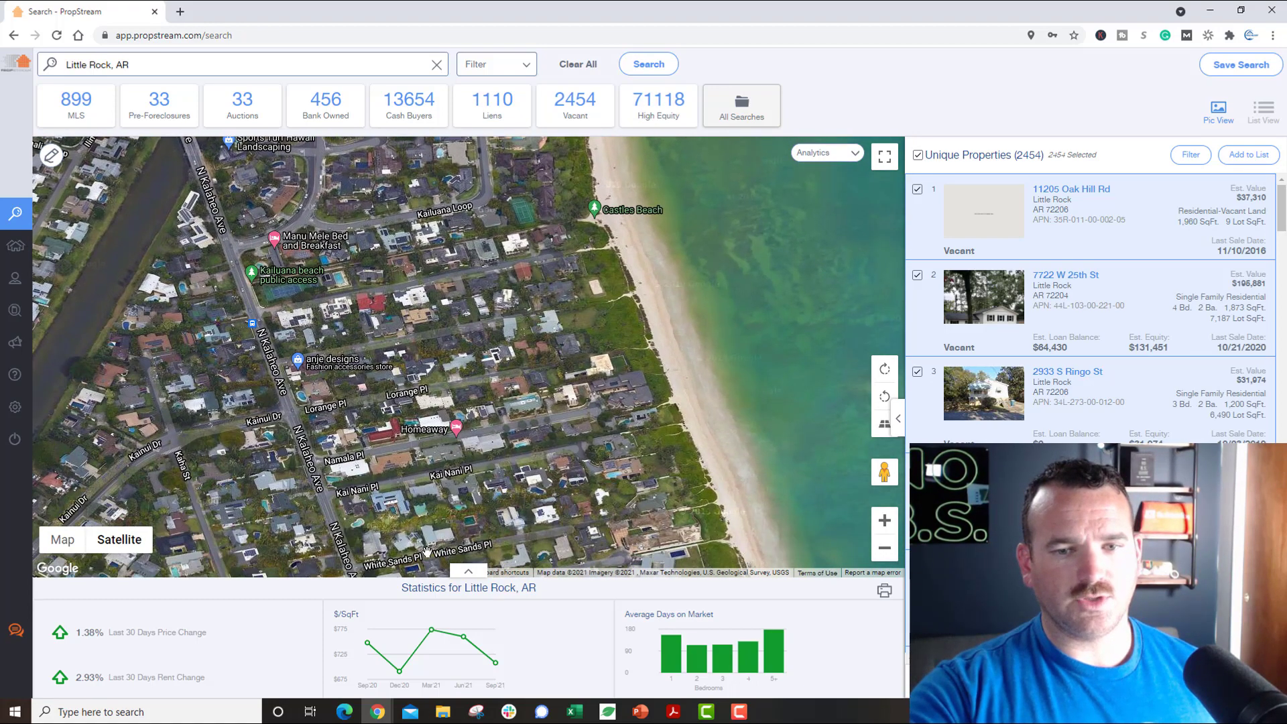
drag(438, 534, 364, 379)
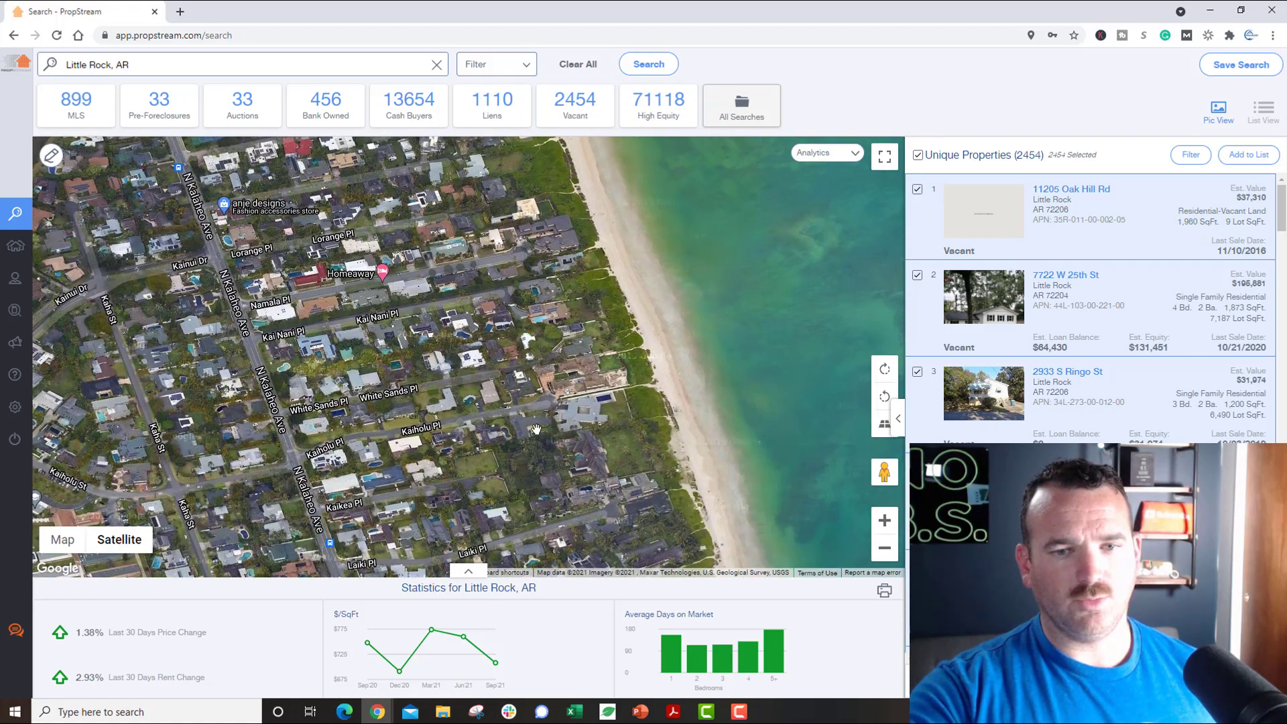
scroll(588, 420, up, 3)
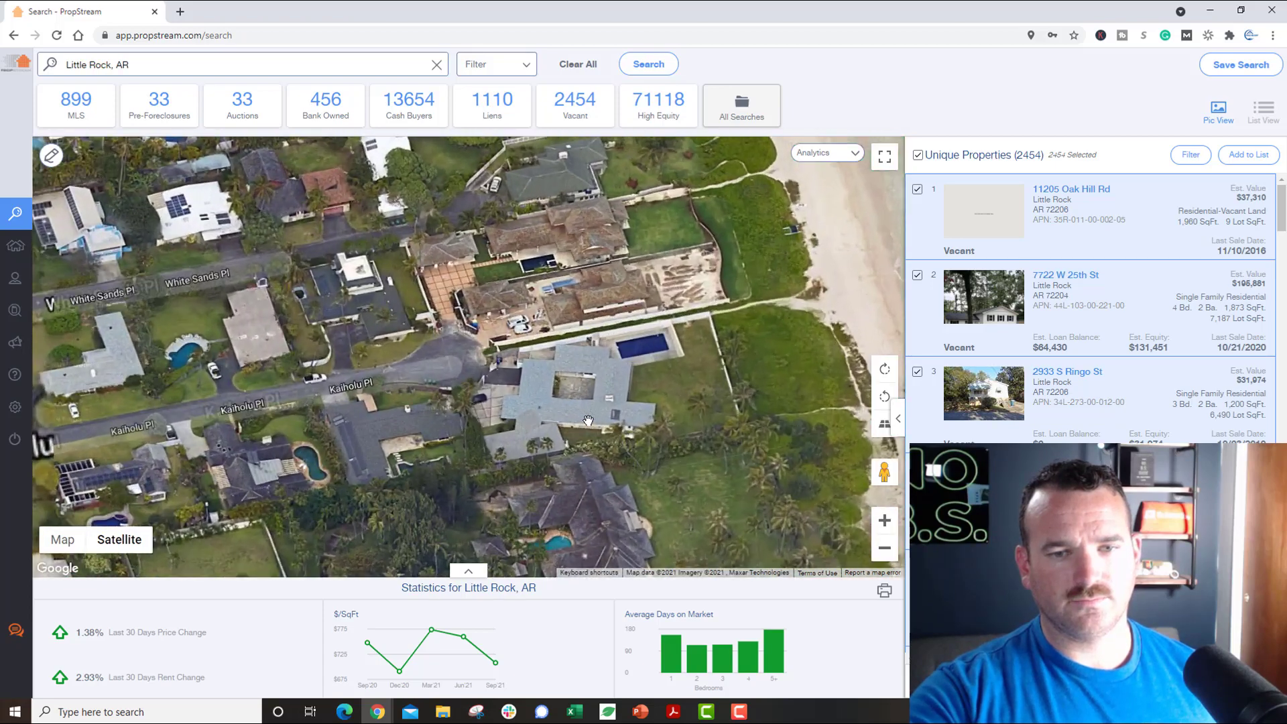
click(592, 395)
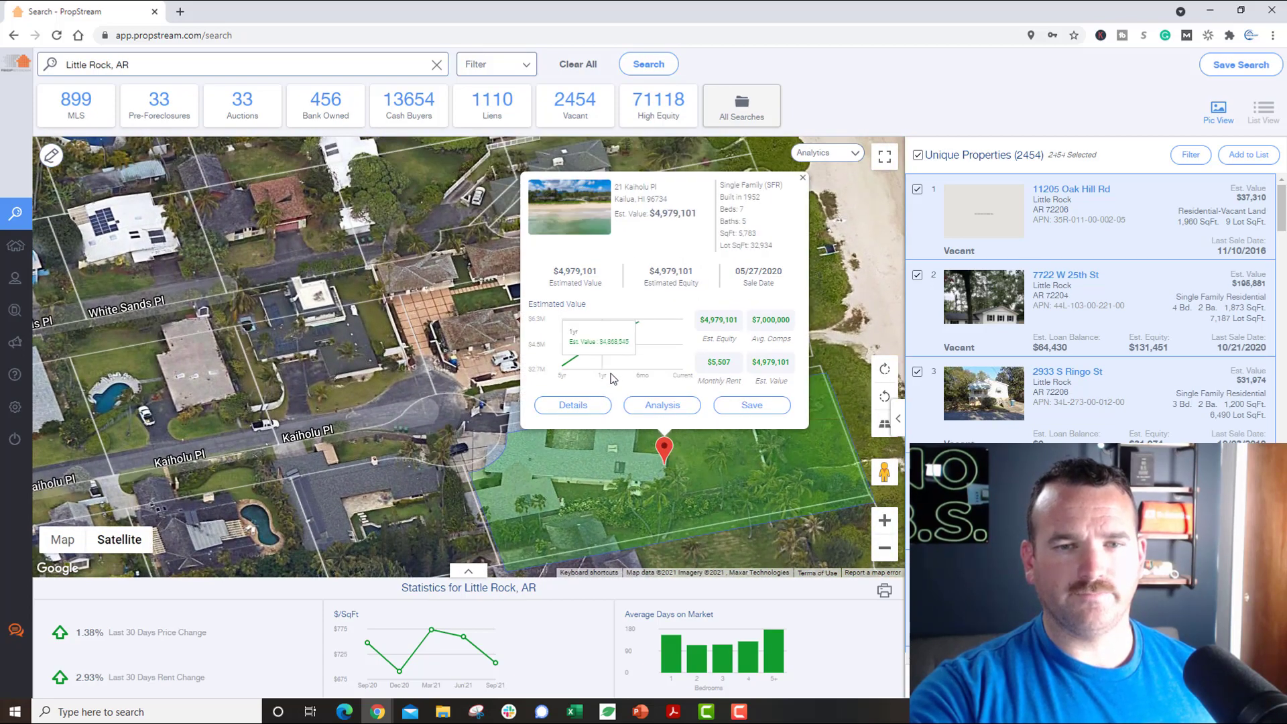
click(587, 410)
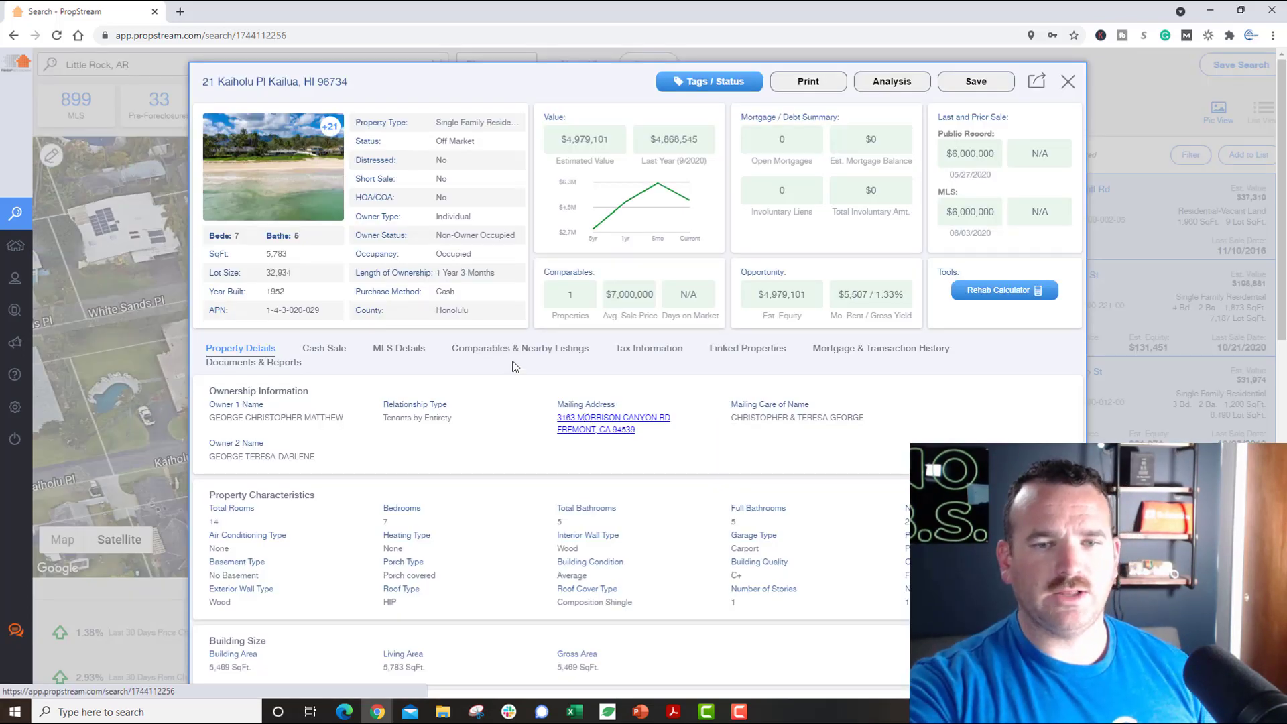
click(735, 349)
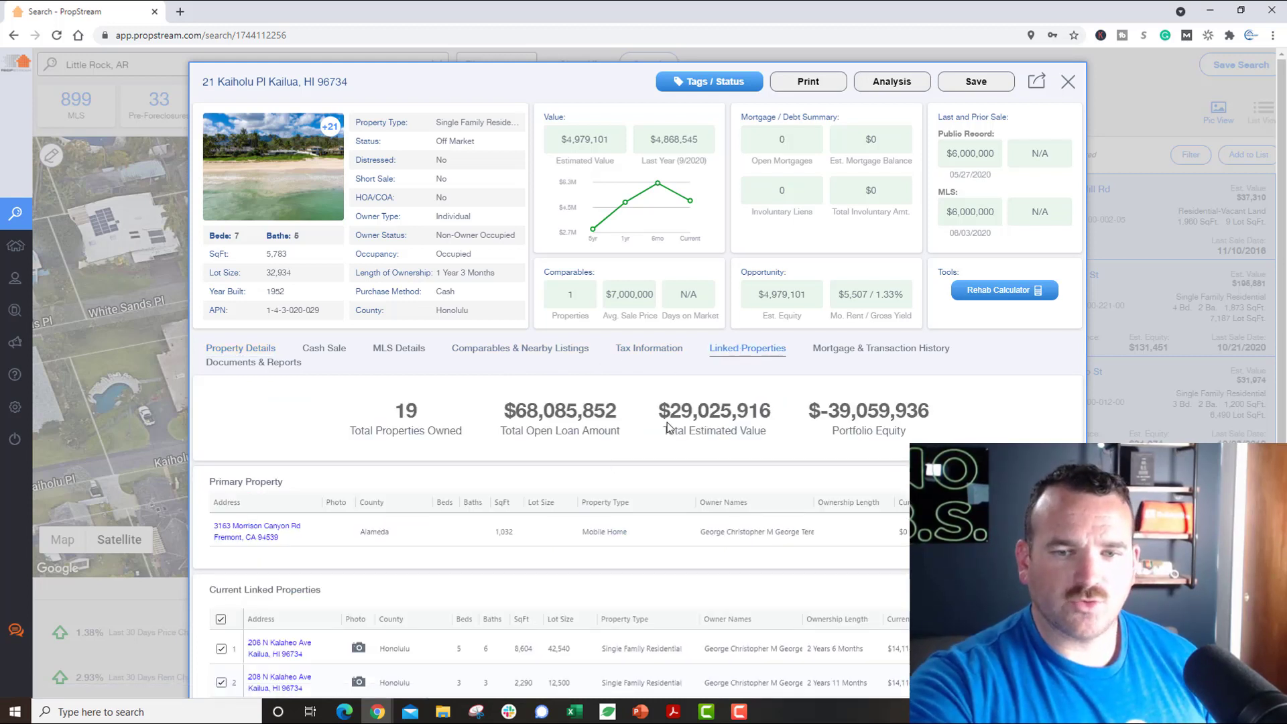
drag(670, 421, 721, 410)
drag(514, 409, 577, 407)
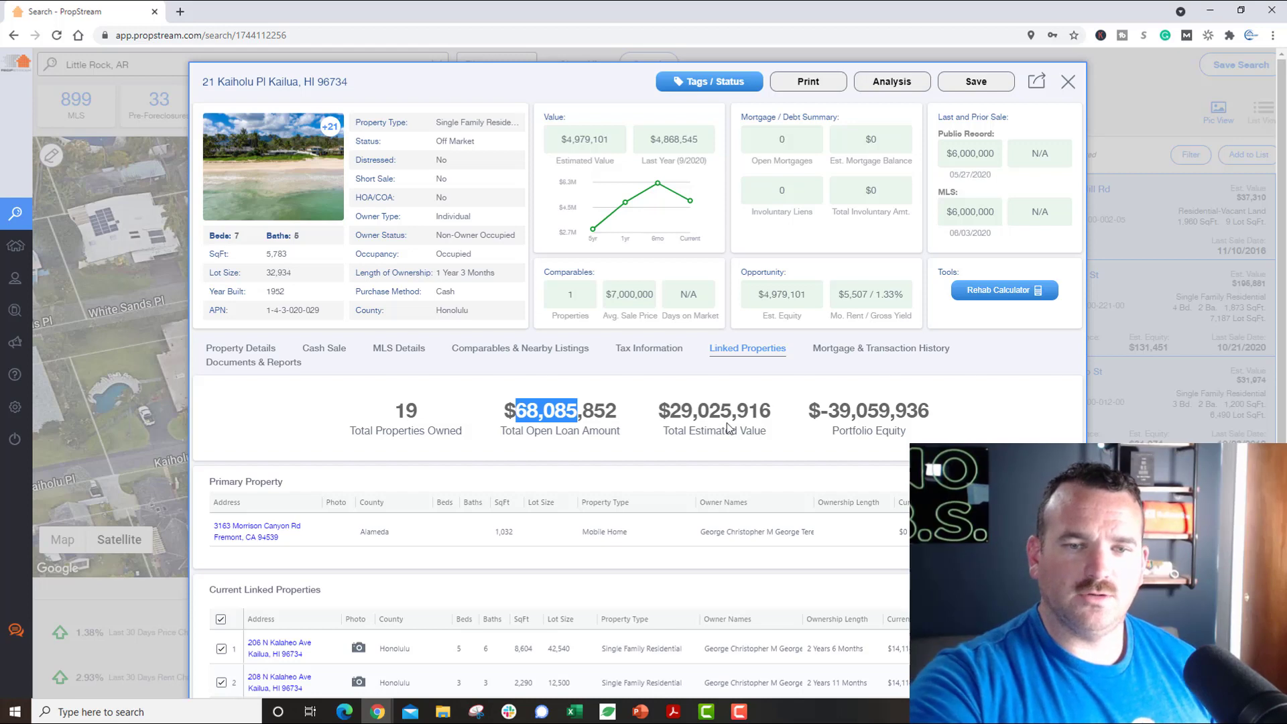
drag(826, 410, 868, 411)
Step: Scroll through the linked properties table, then close the details to the map card
scroll(590, 512, down, 3)
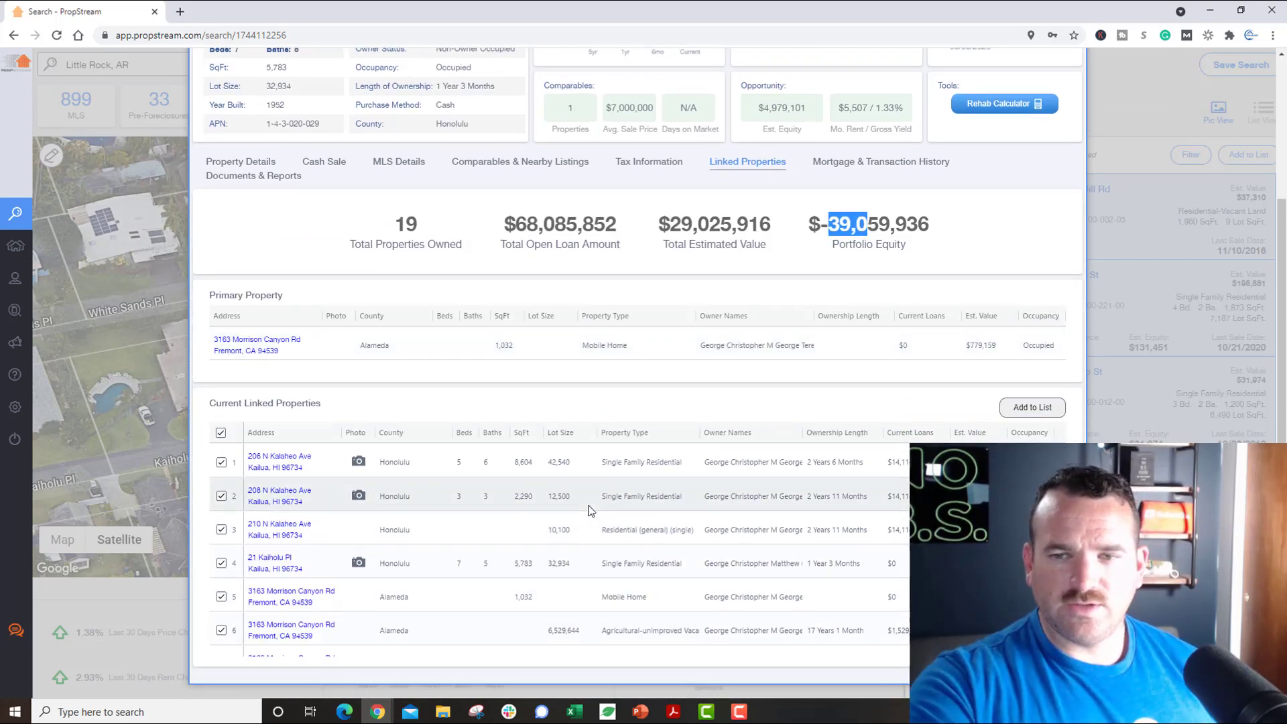
scroll(590, 511, down, 2)
scroll(590, 511, down, 5)
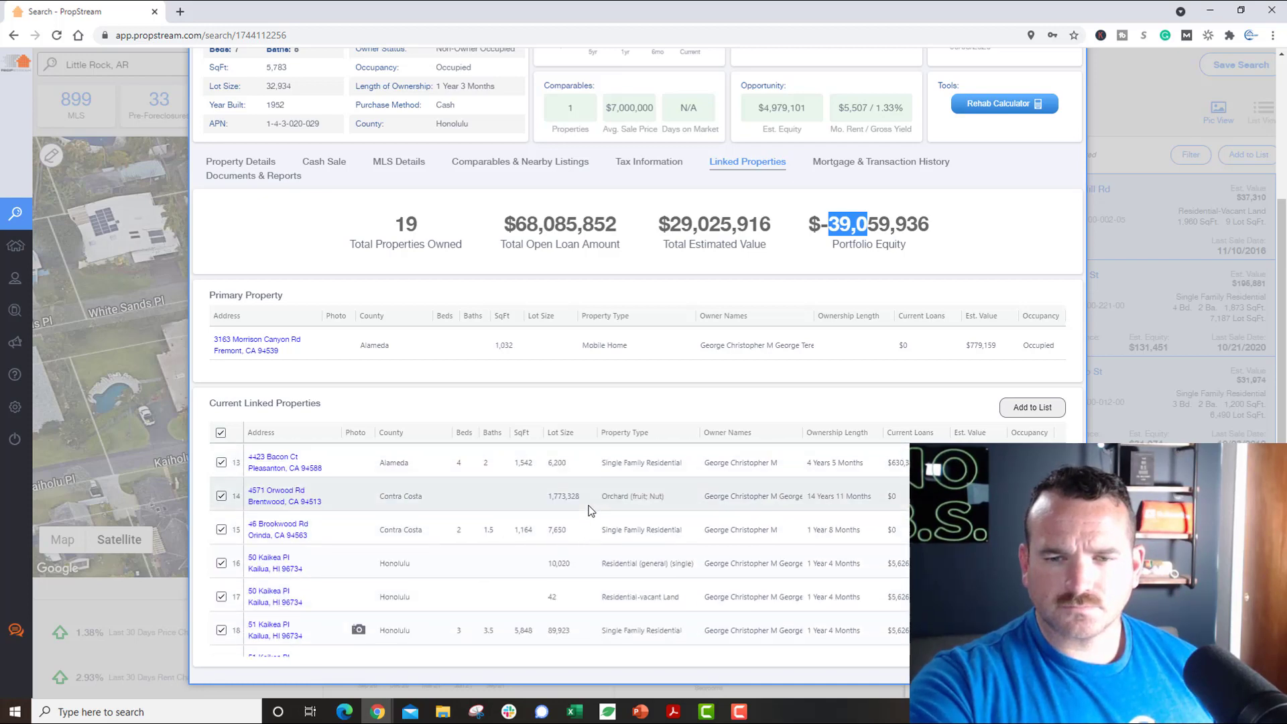
scroll(590, 510, up, 10)
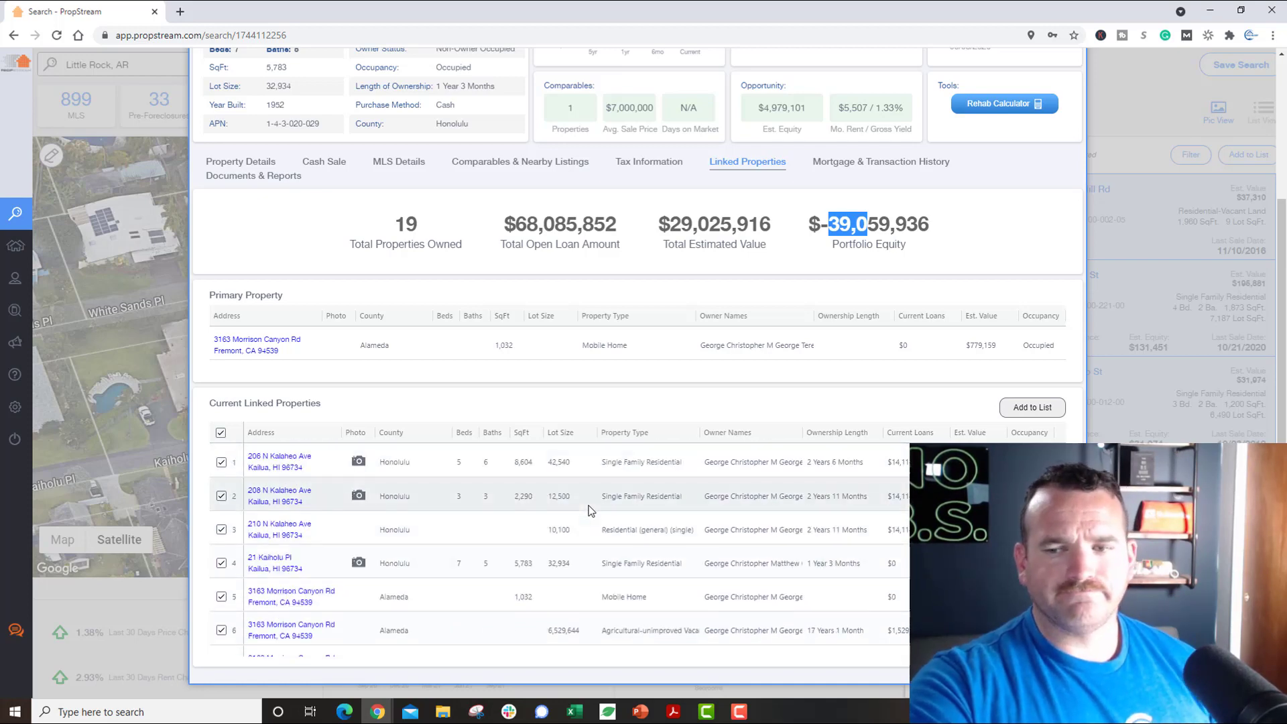
click(1069, 82)
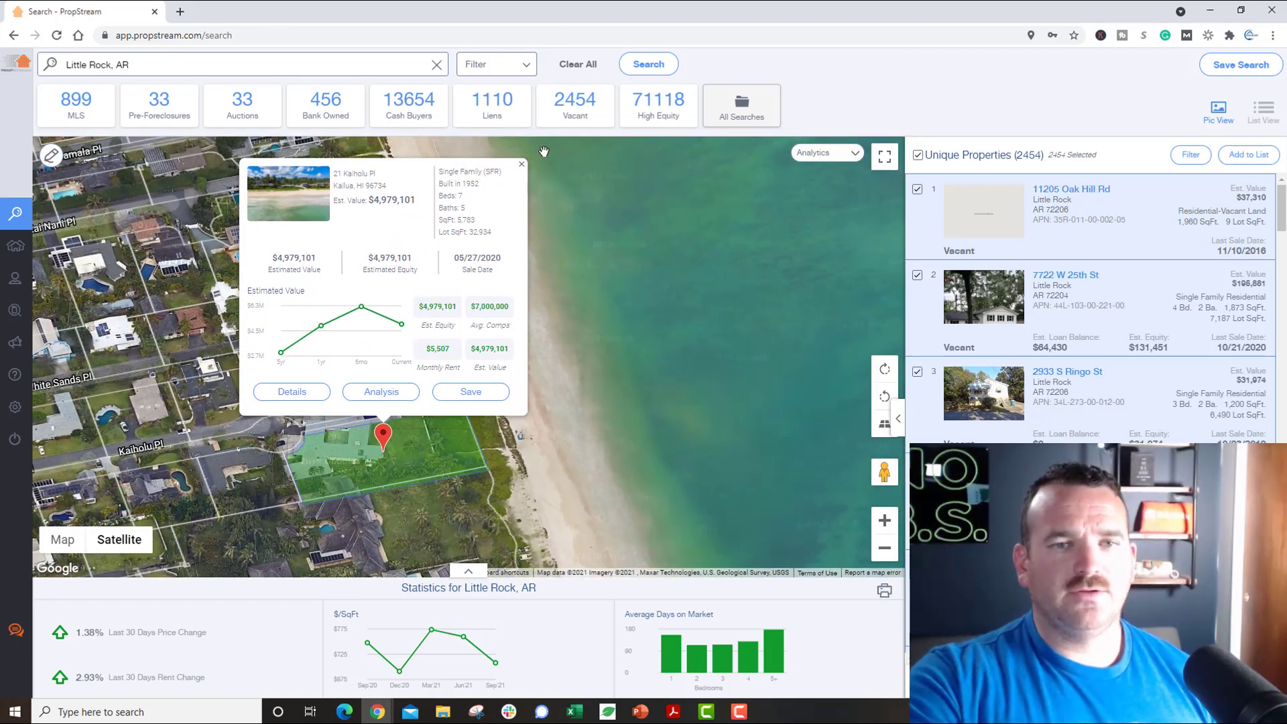
scroll(302, 401, down, 3)
scroll(302, 401, down, 5)
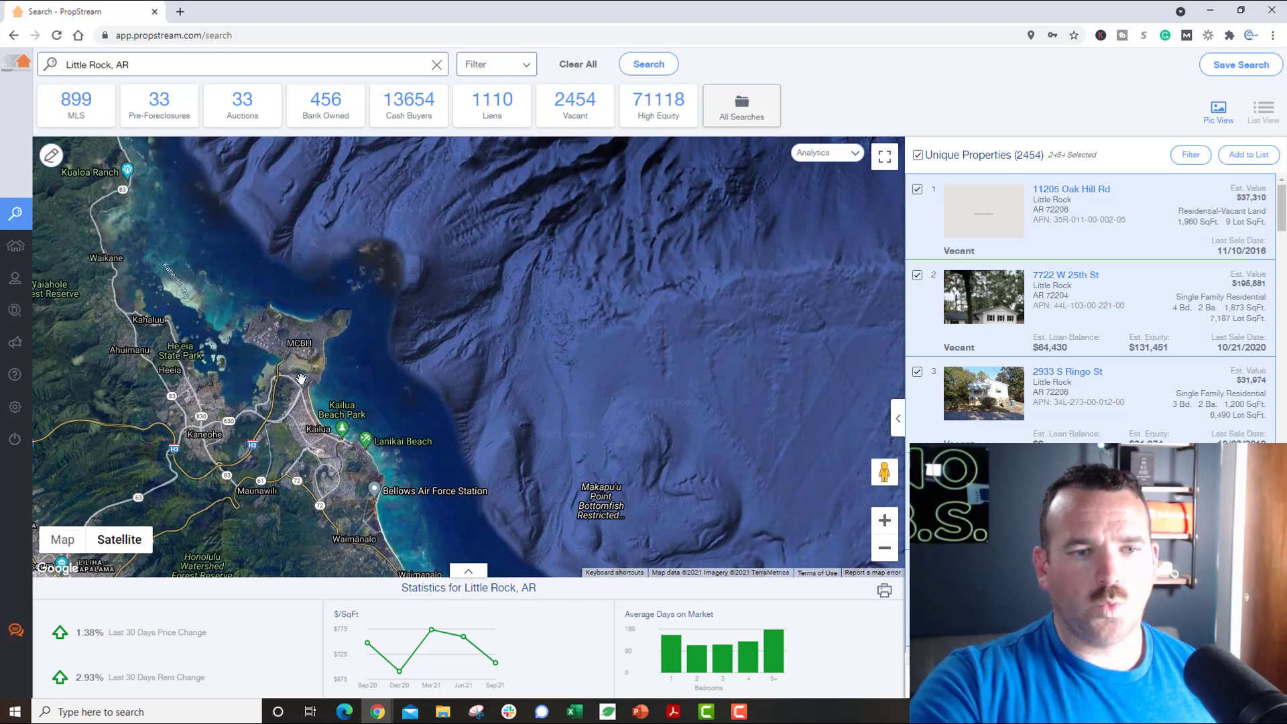
scroll(275, 332, up, 3)
scroll(499, 375, up, 2)
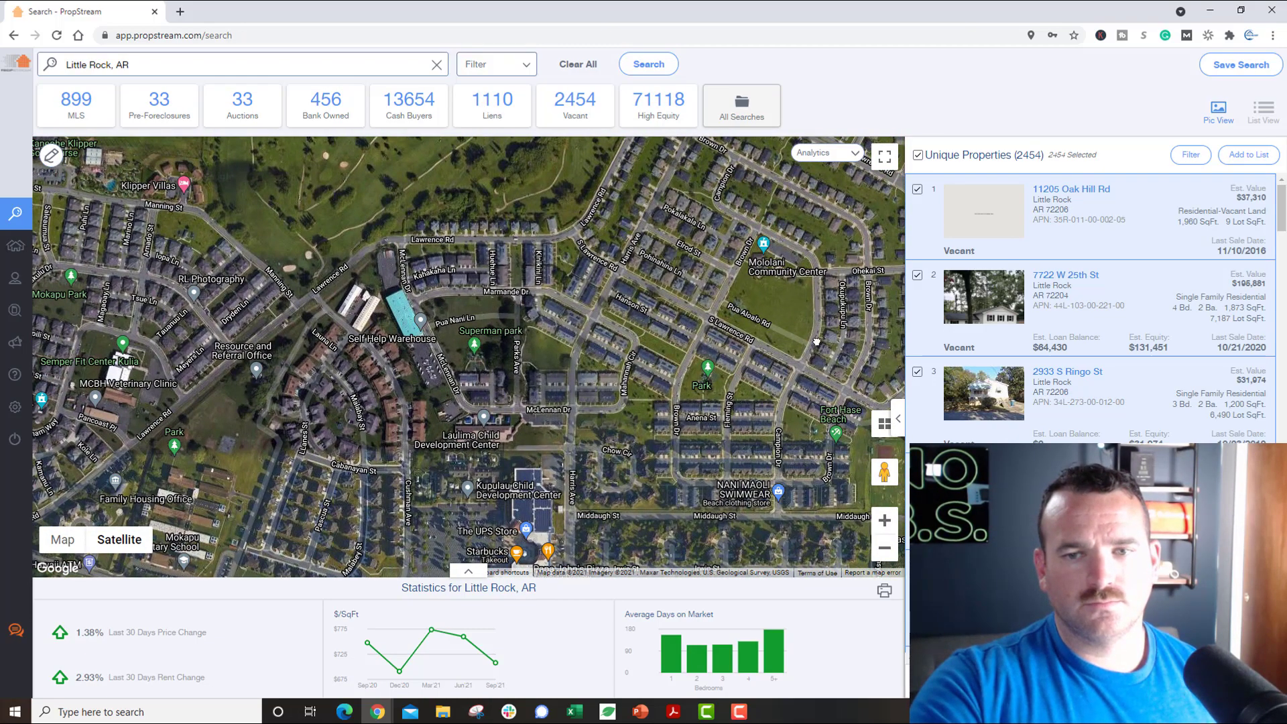
drag(816, 342, 627, 351)
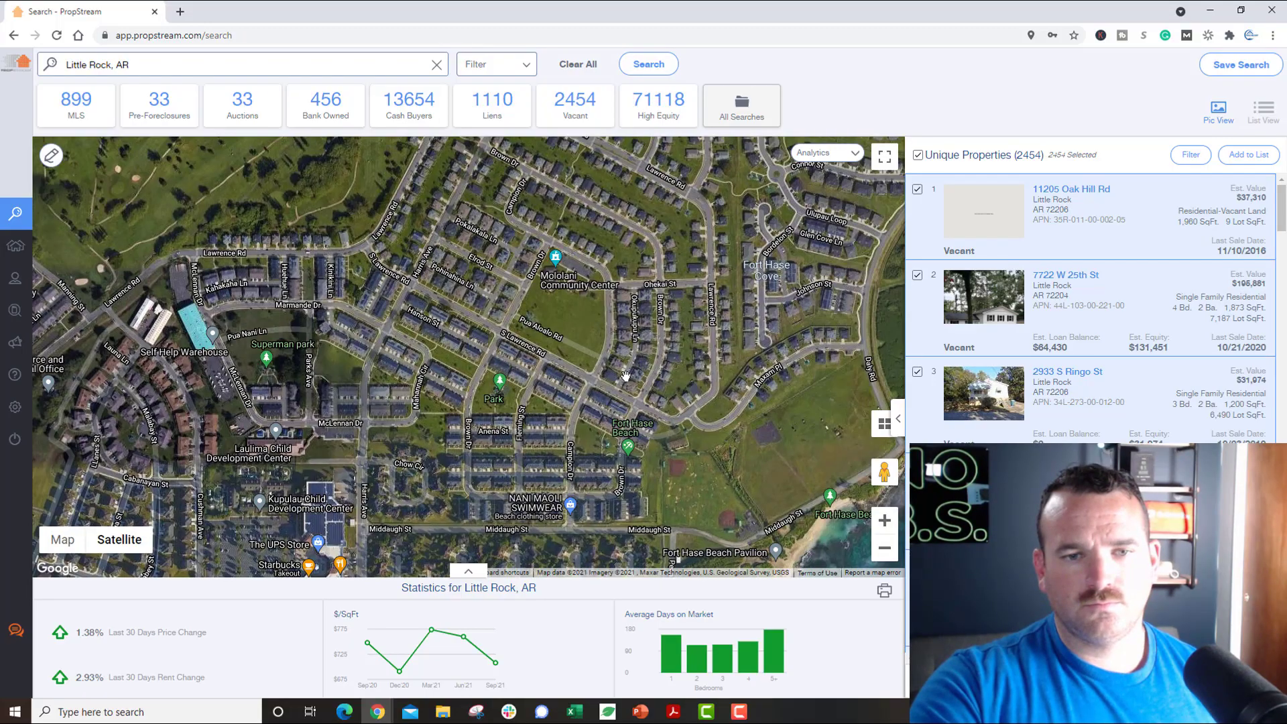
scroll(630, 372, up, 2)
scroll(626, 374, up, 2)
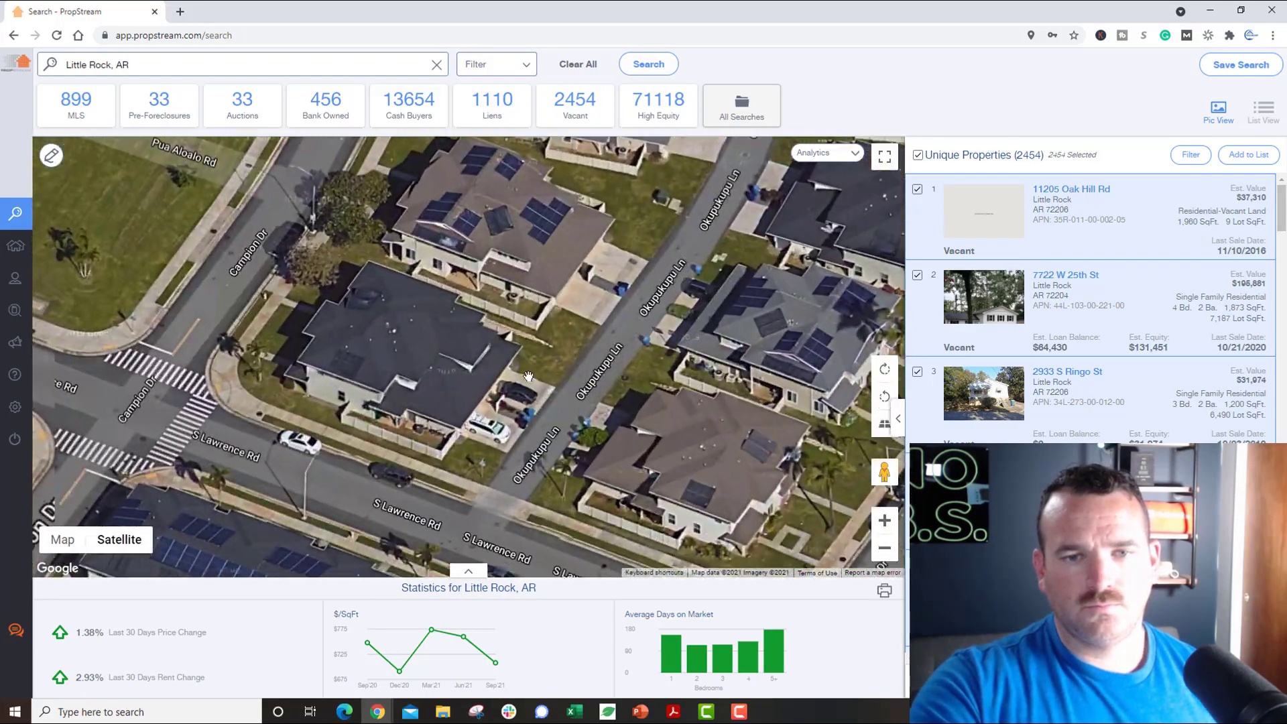
scroll(396, 361, down, 2)
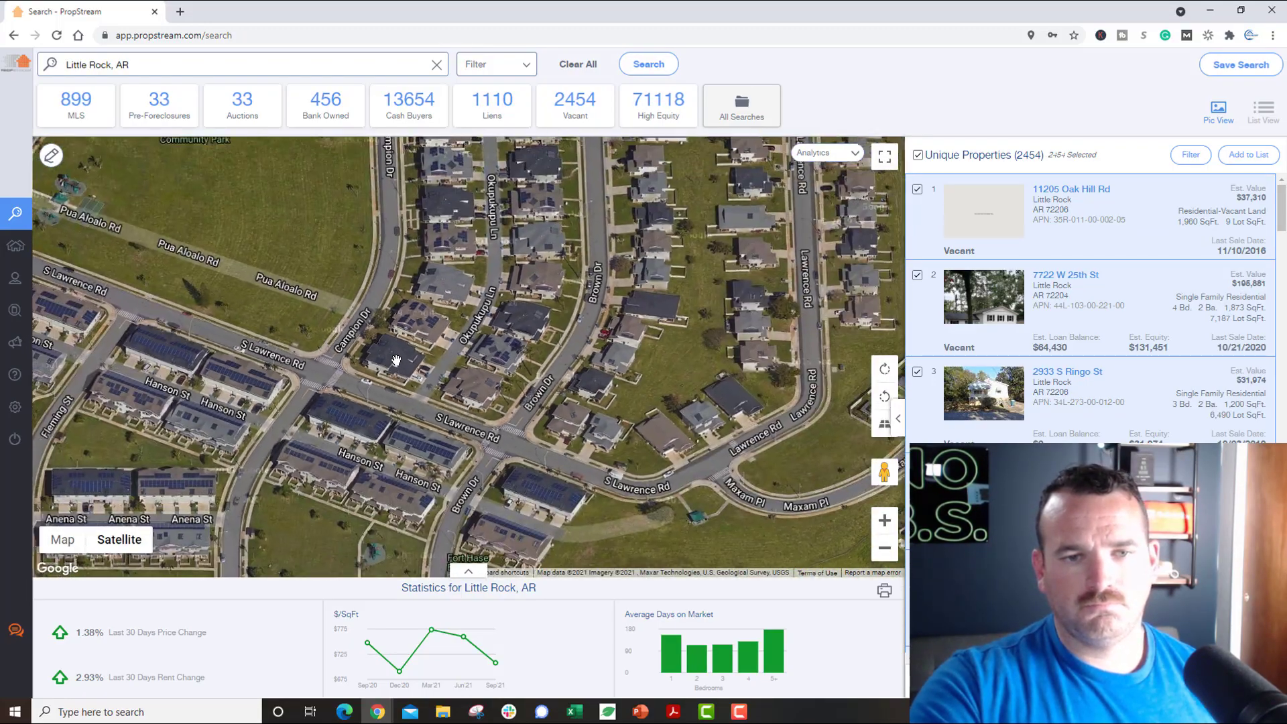
scroll(396, 361, up, 2)
scroll(396, 361, down, 2)
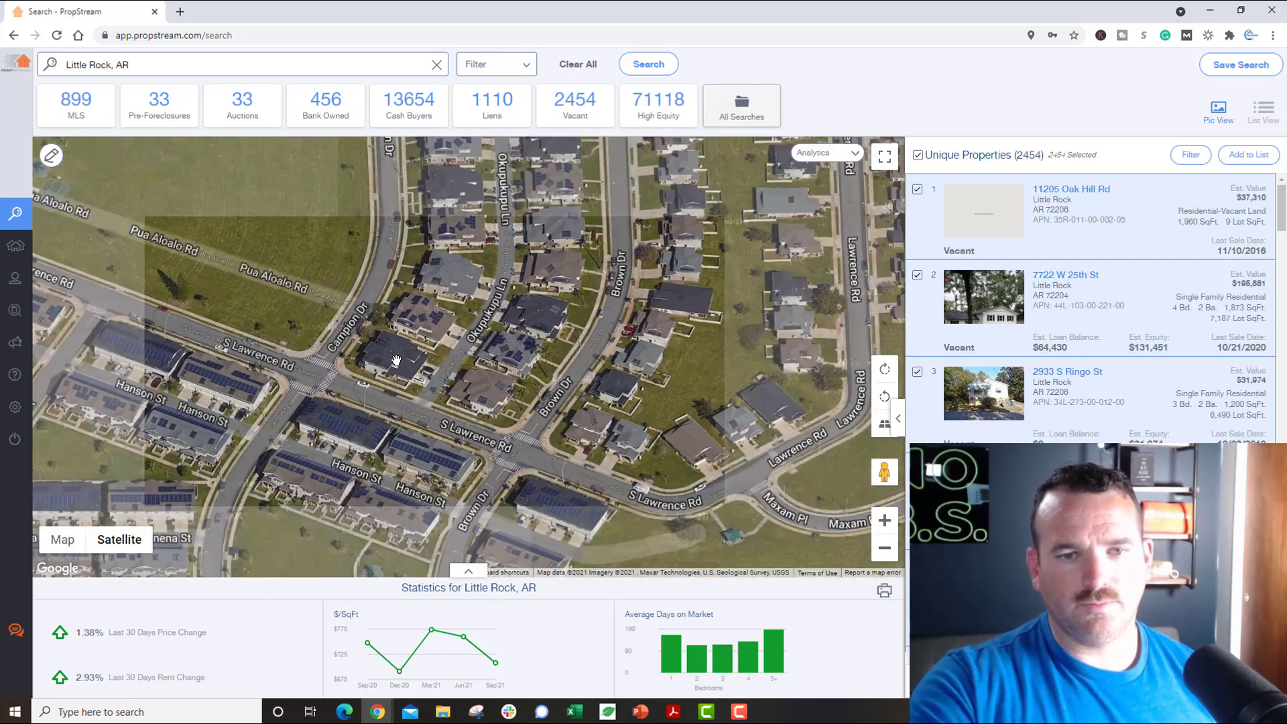
Step: Pan along and east of Daly Rd, then zoom in on the Connor St houses
drag(644, 375, 402, 376)
drag(721, 375, 526, 445)
scroll(573, 368, up, 1)
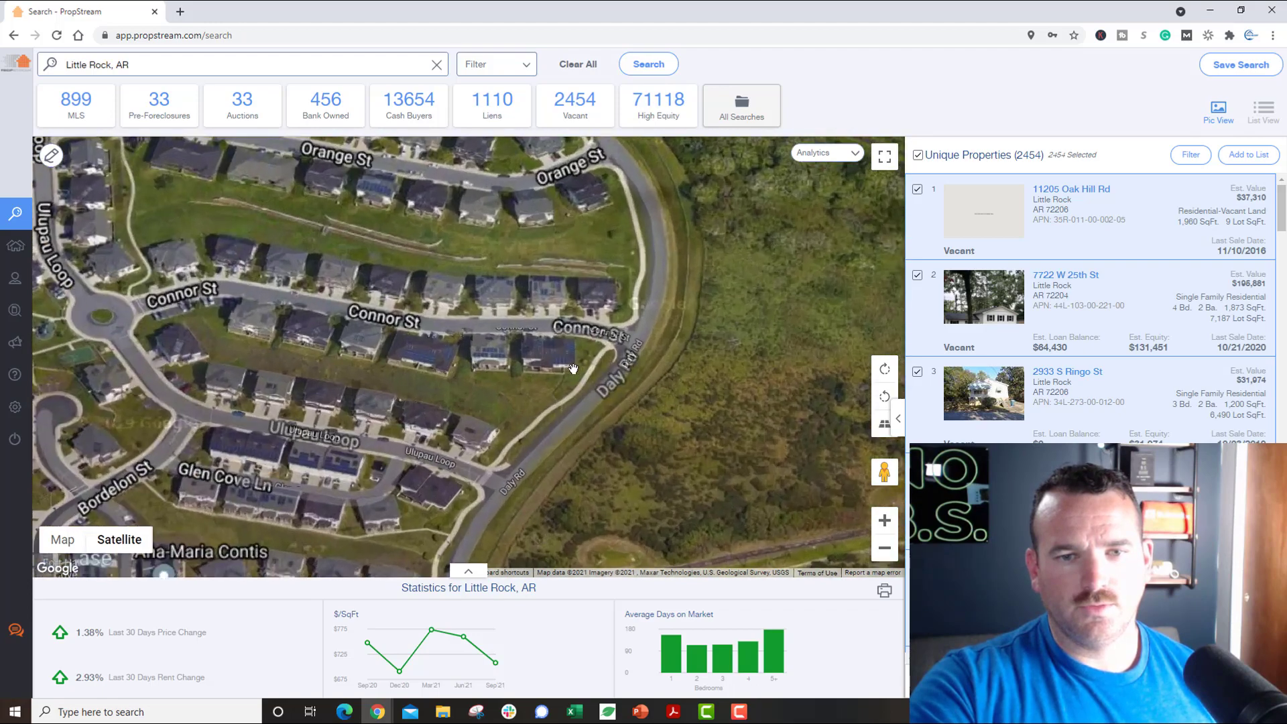
scroll(574, 369, up, 1)
drag(435, 344, 429, 407)
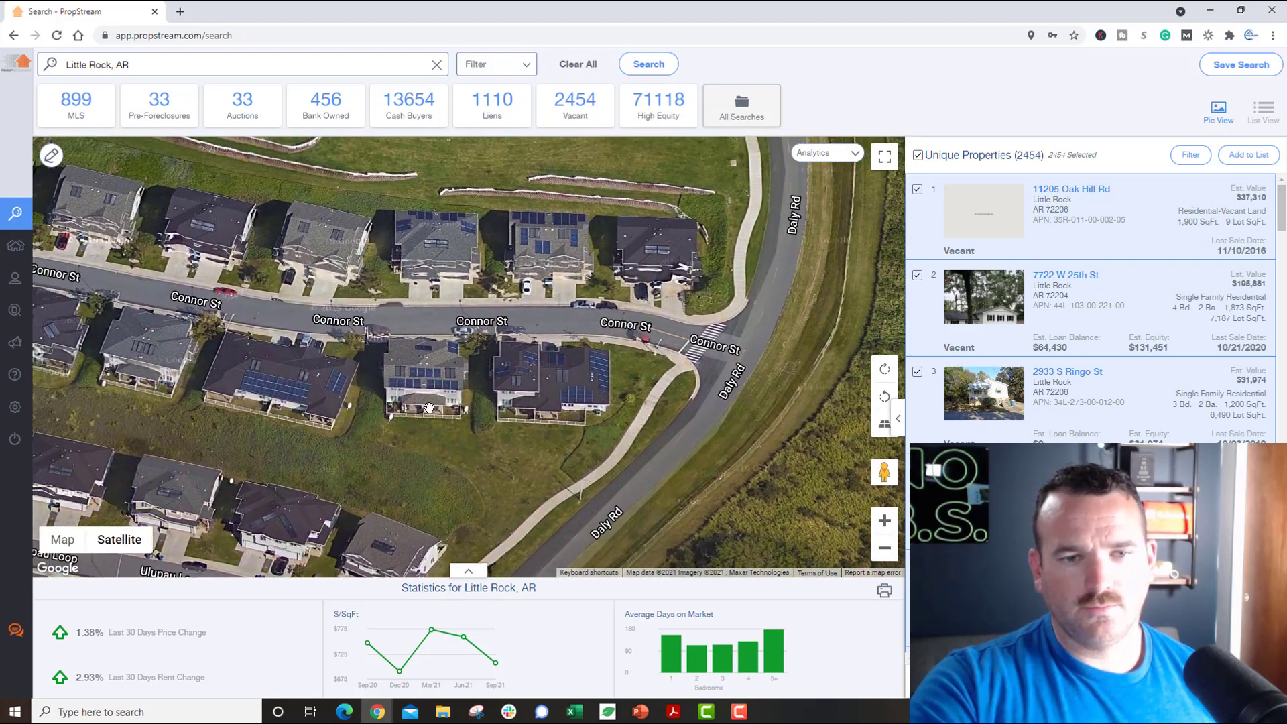
Step: Zoom out past Fort Hase Beach and centre the satellite map on Mōkōlea Rock
scroll(429, 408, up, 3)
scroll(450, 374, down, 2)
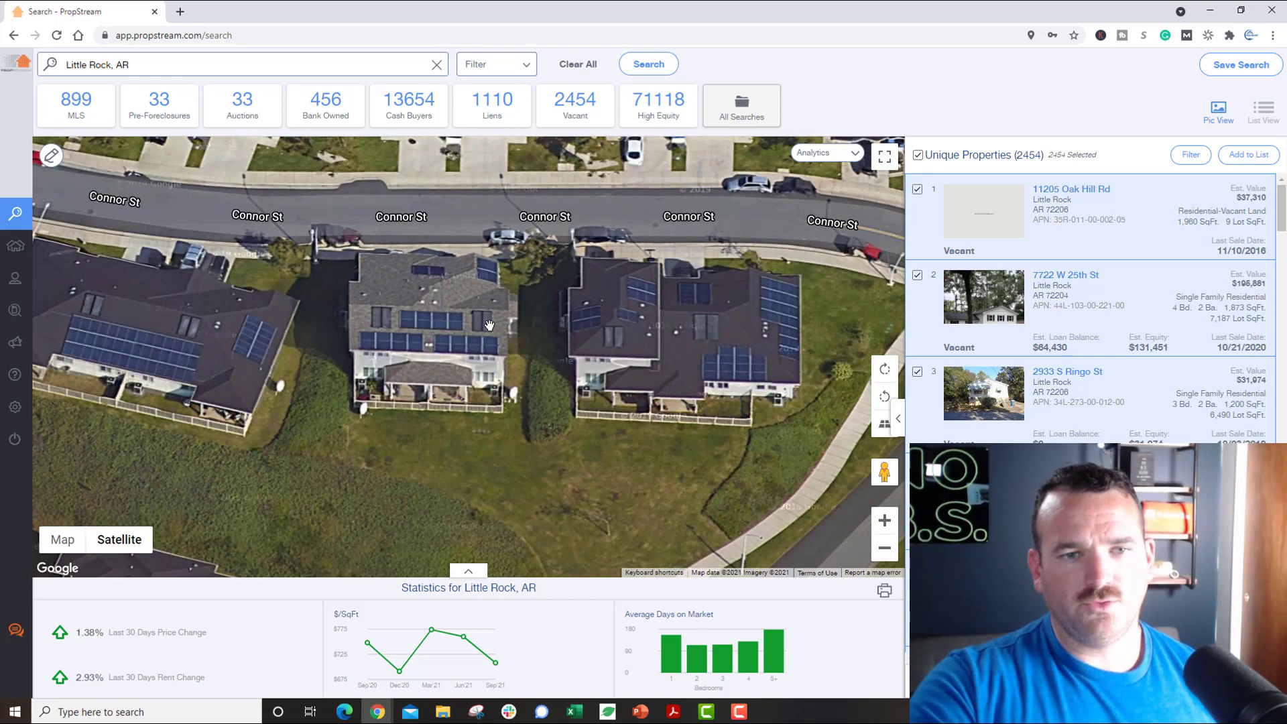
scroll(491, 322, down, 1)
scroll(503, 389, down, 2)
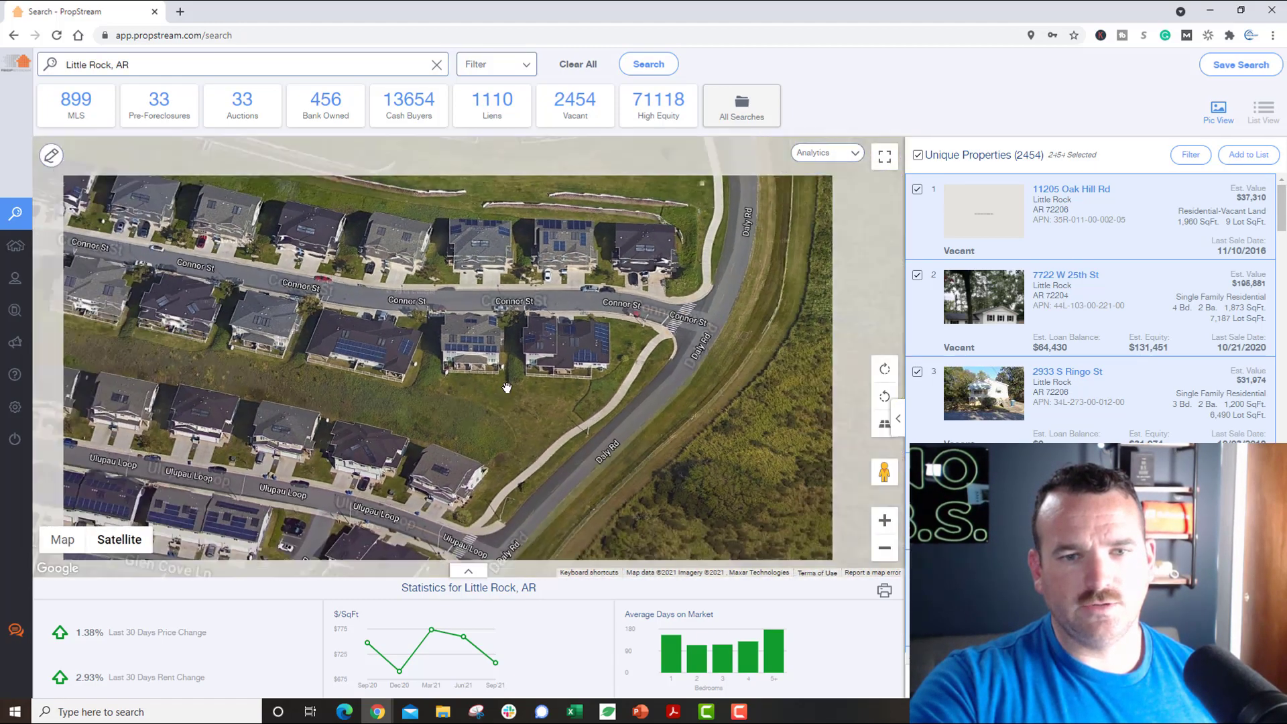
scroll(501, 417, down, 3)
scroll(468, 441, up, 1)
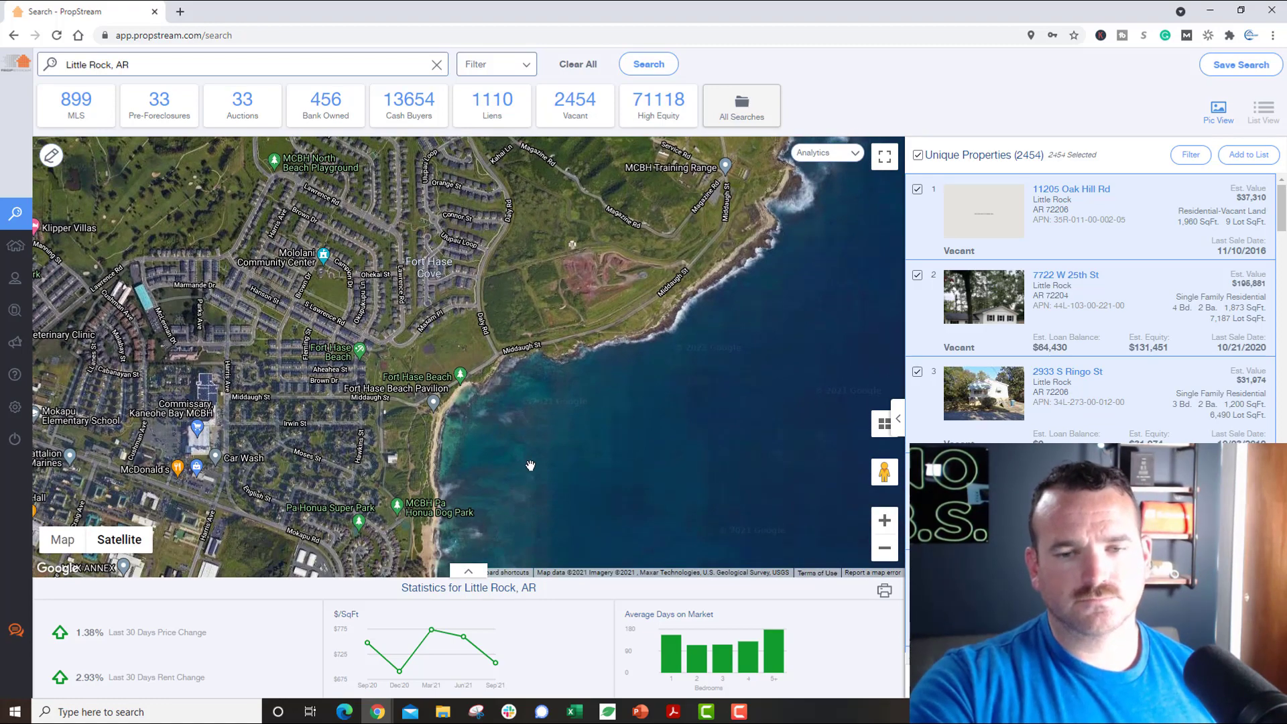
drag(530, 466, 494, 348)
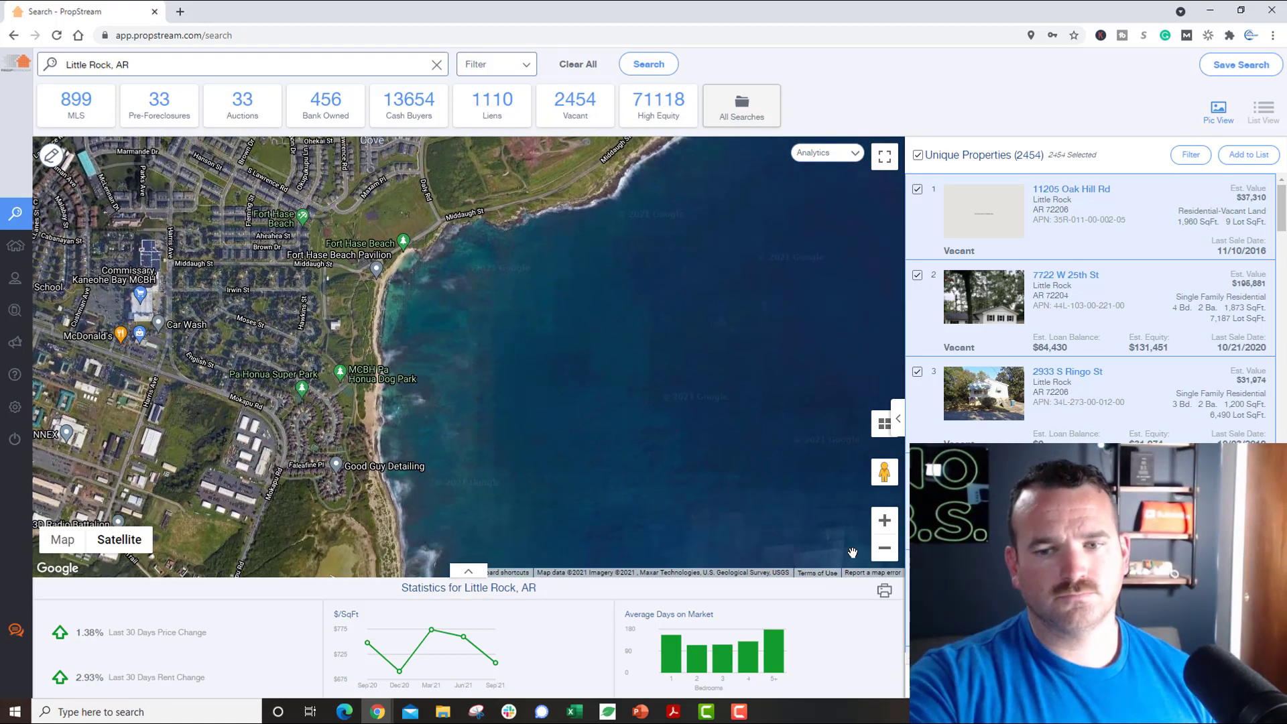
click(886, 552)
drag(724, 530, 601, 340)
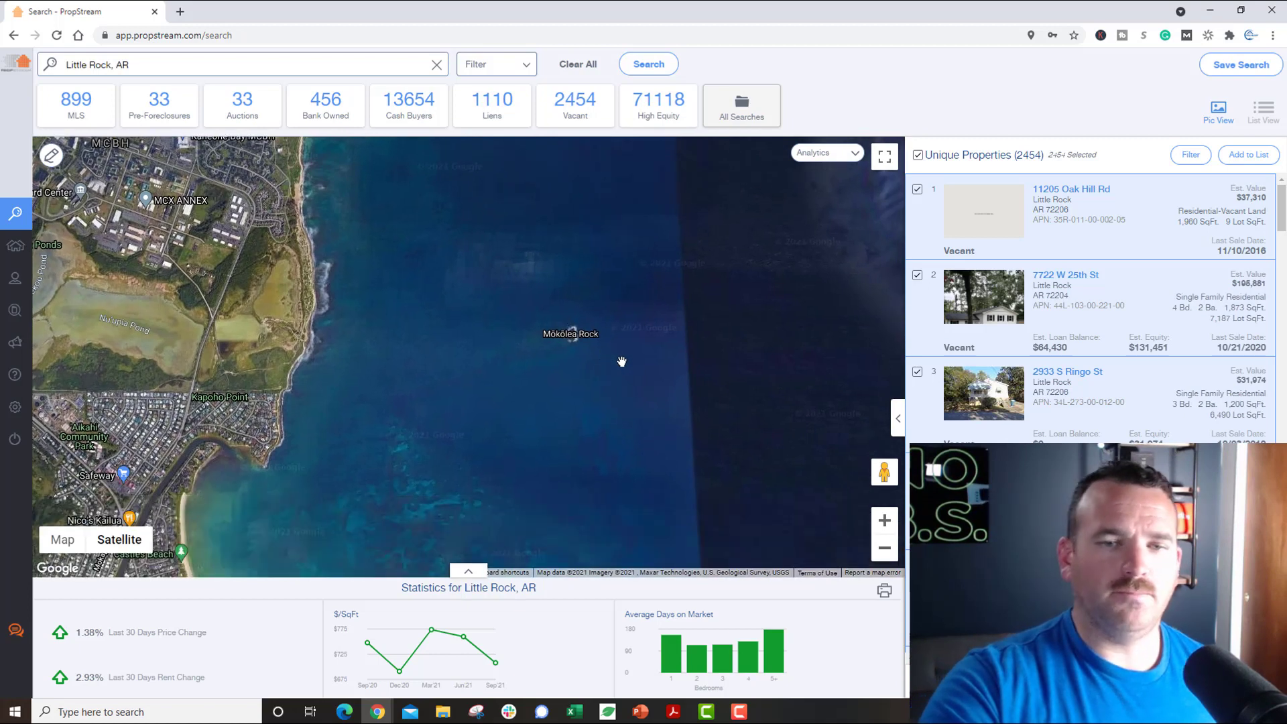